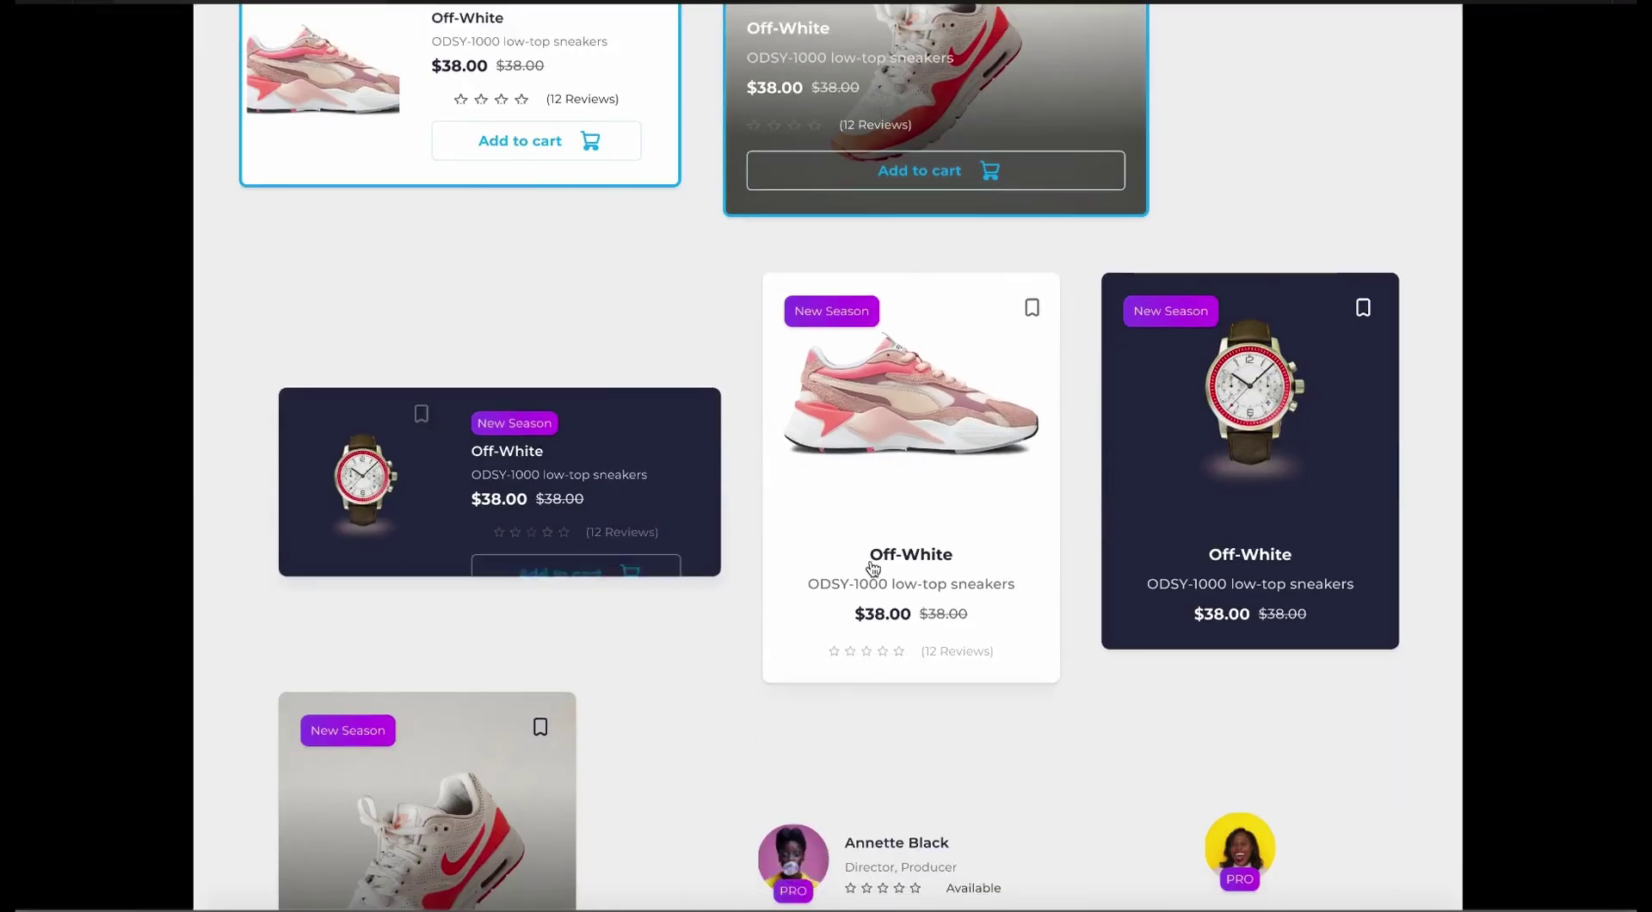
Create a new blank design file titled 'Segmented button'.
scroll(1213, 533, "down", 3)
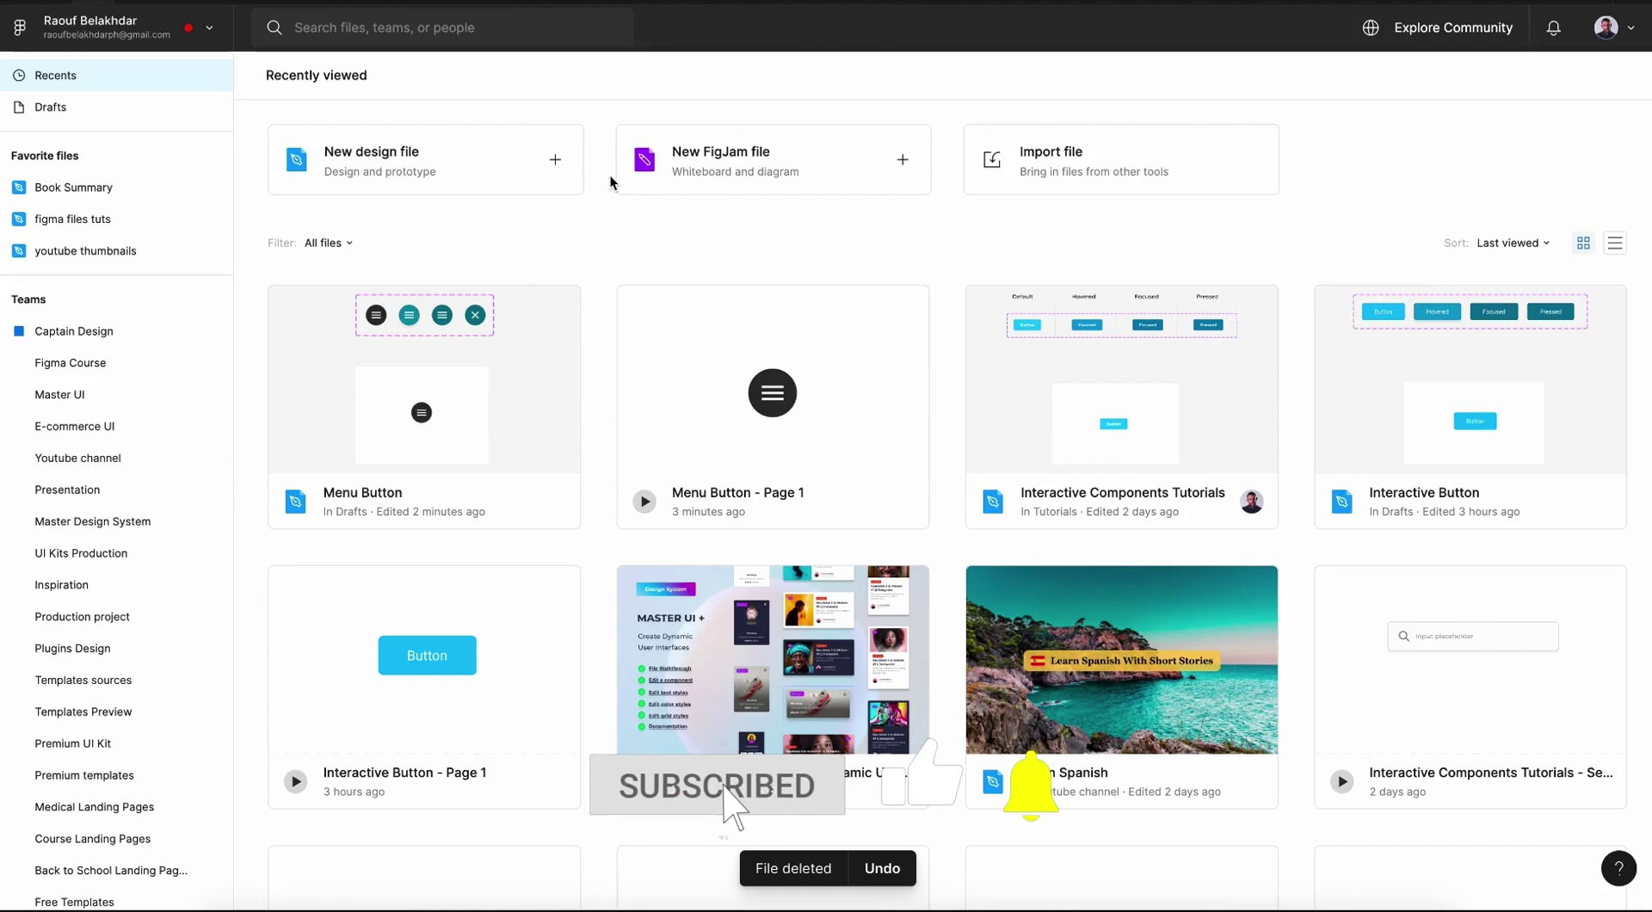
left_click(399, 167)
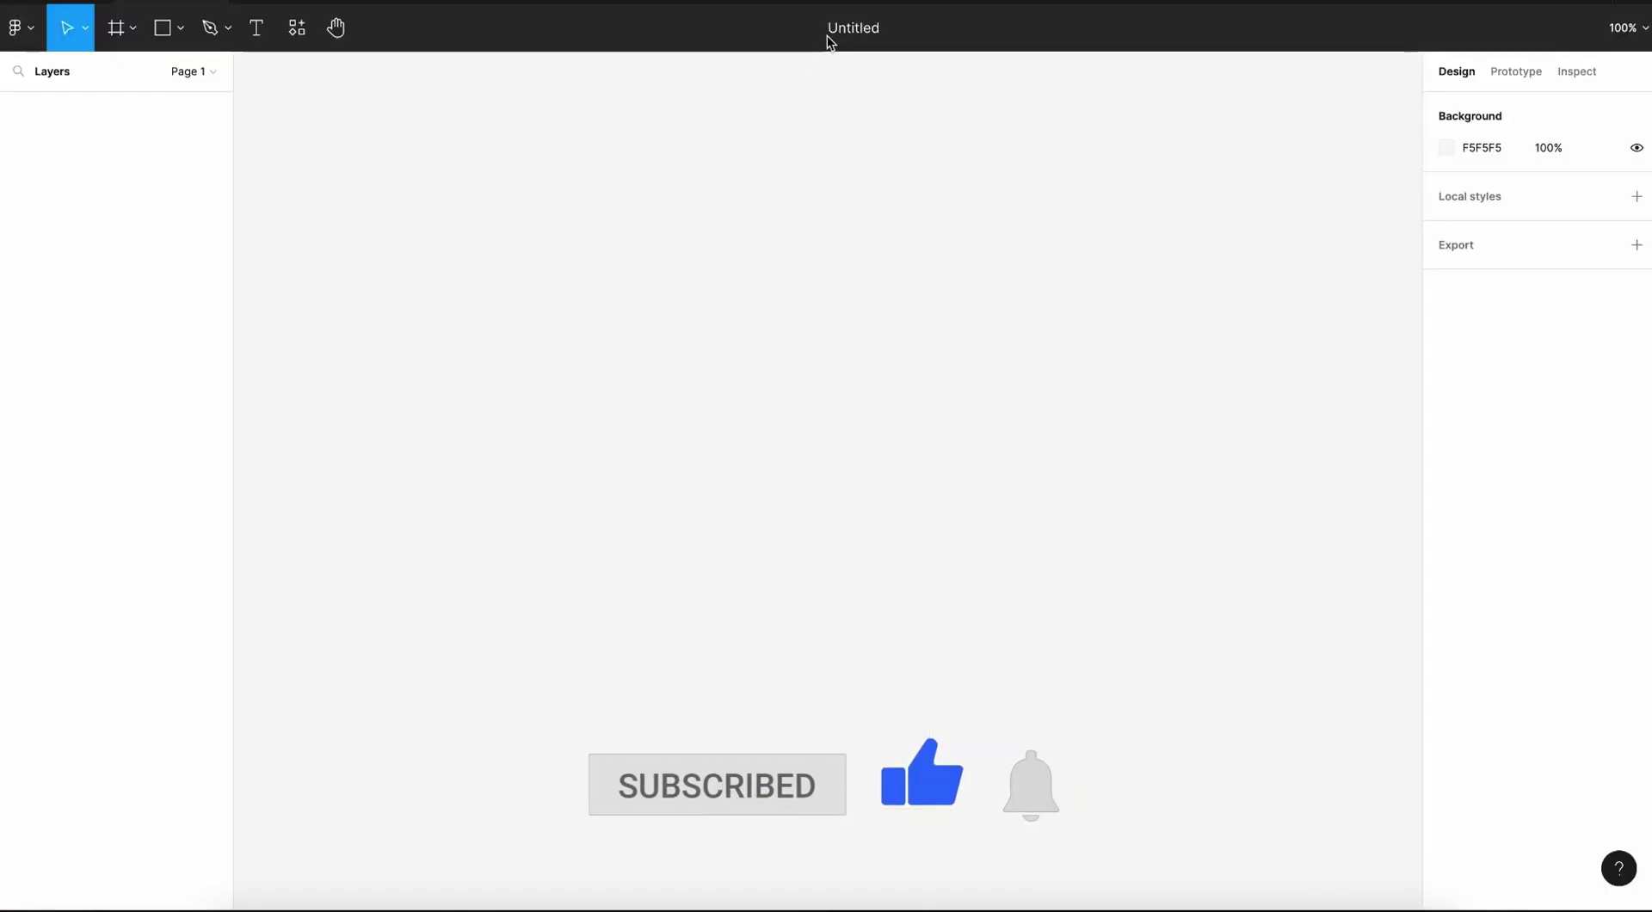
double_click(851, 29)
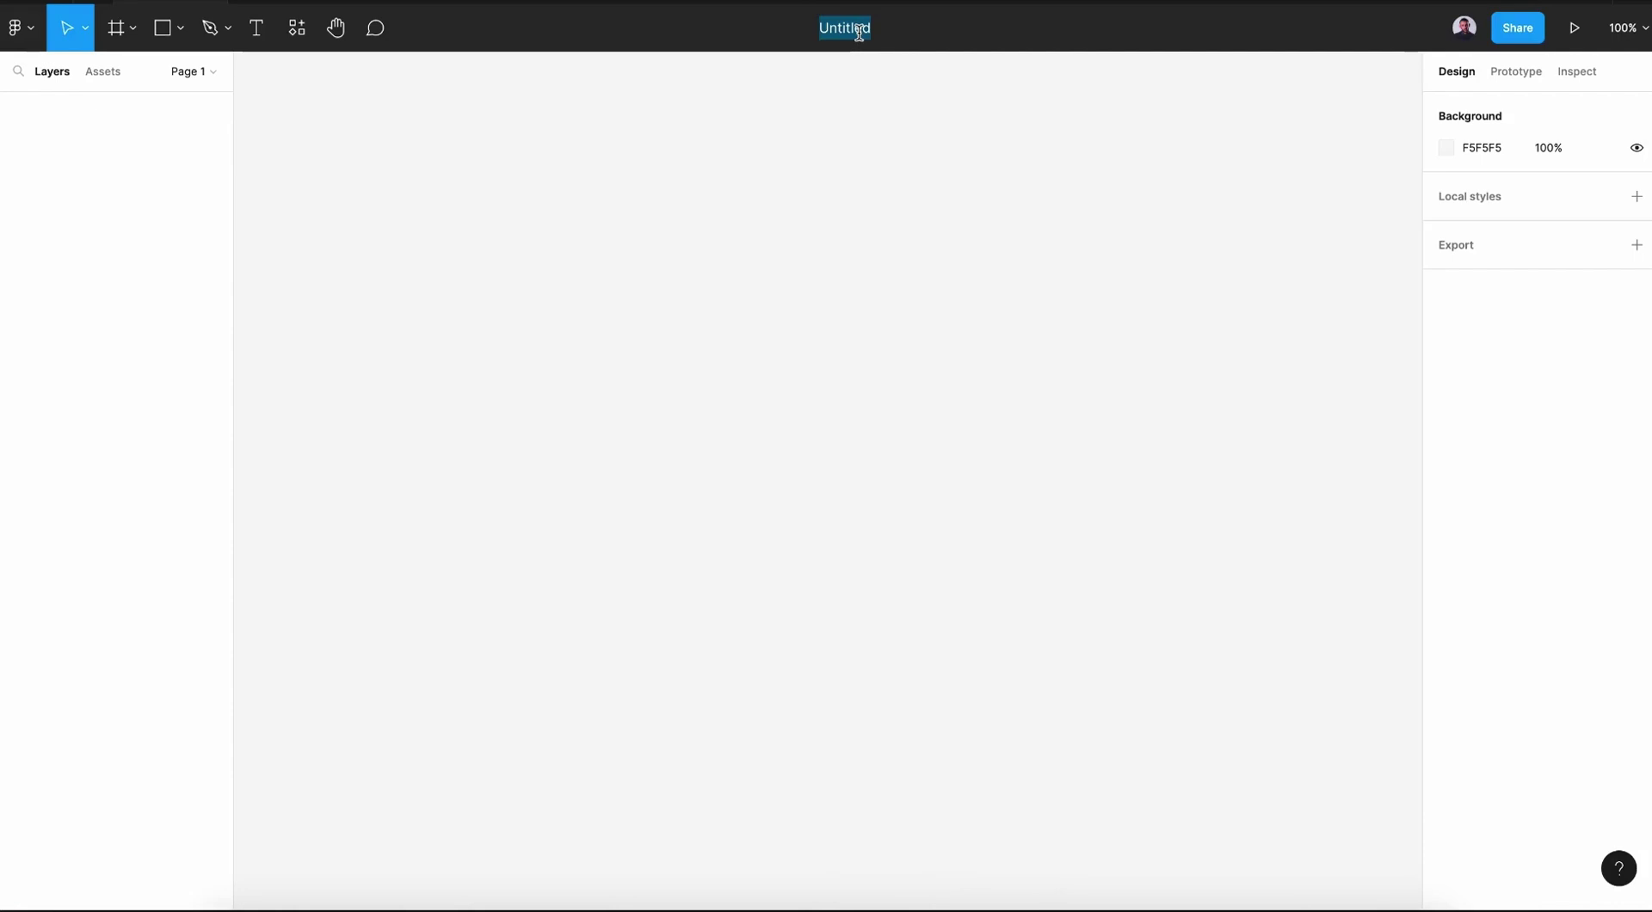
type("Segment")
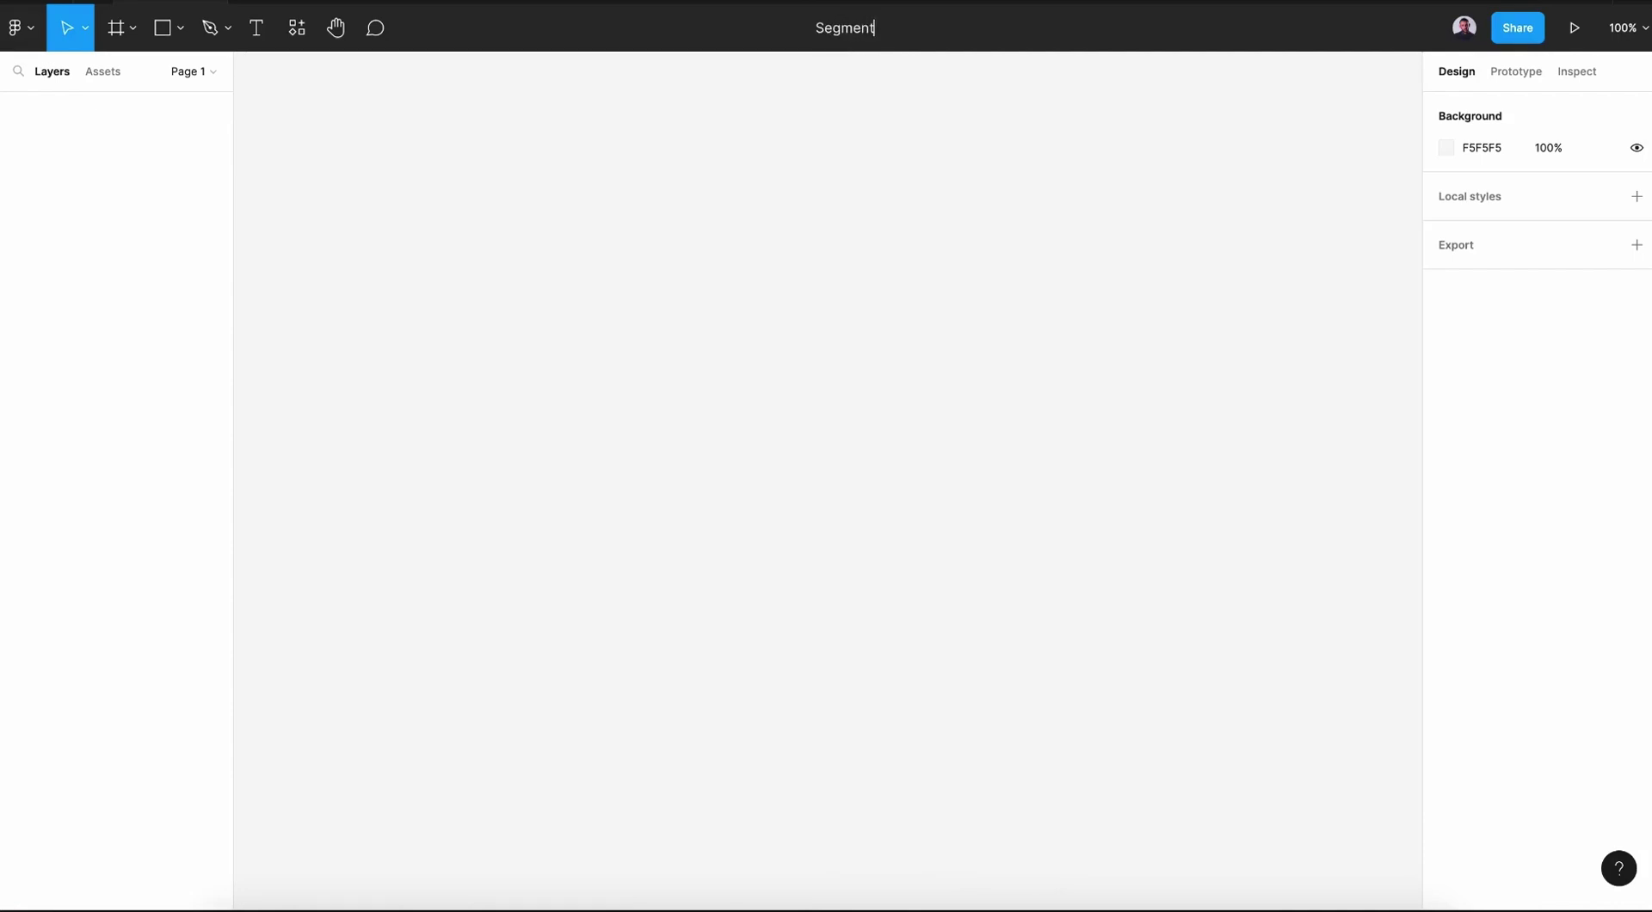
type("ed button")
key("Return")
left_click(615, 394)
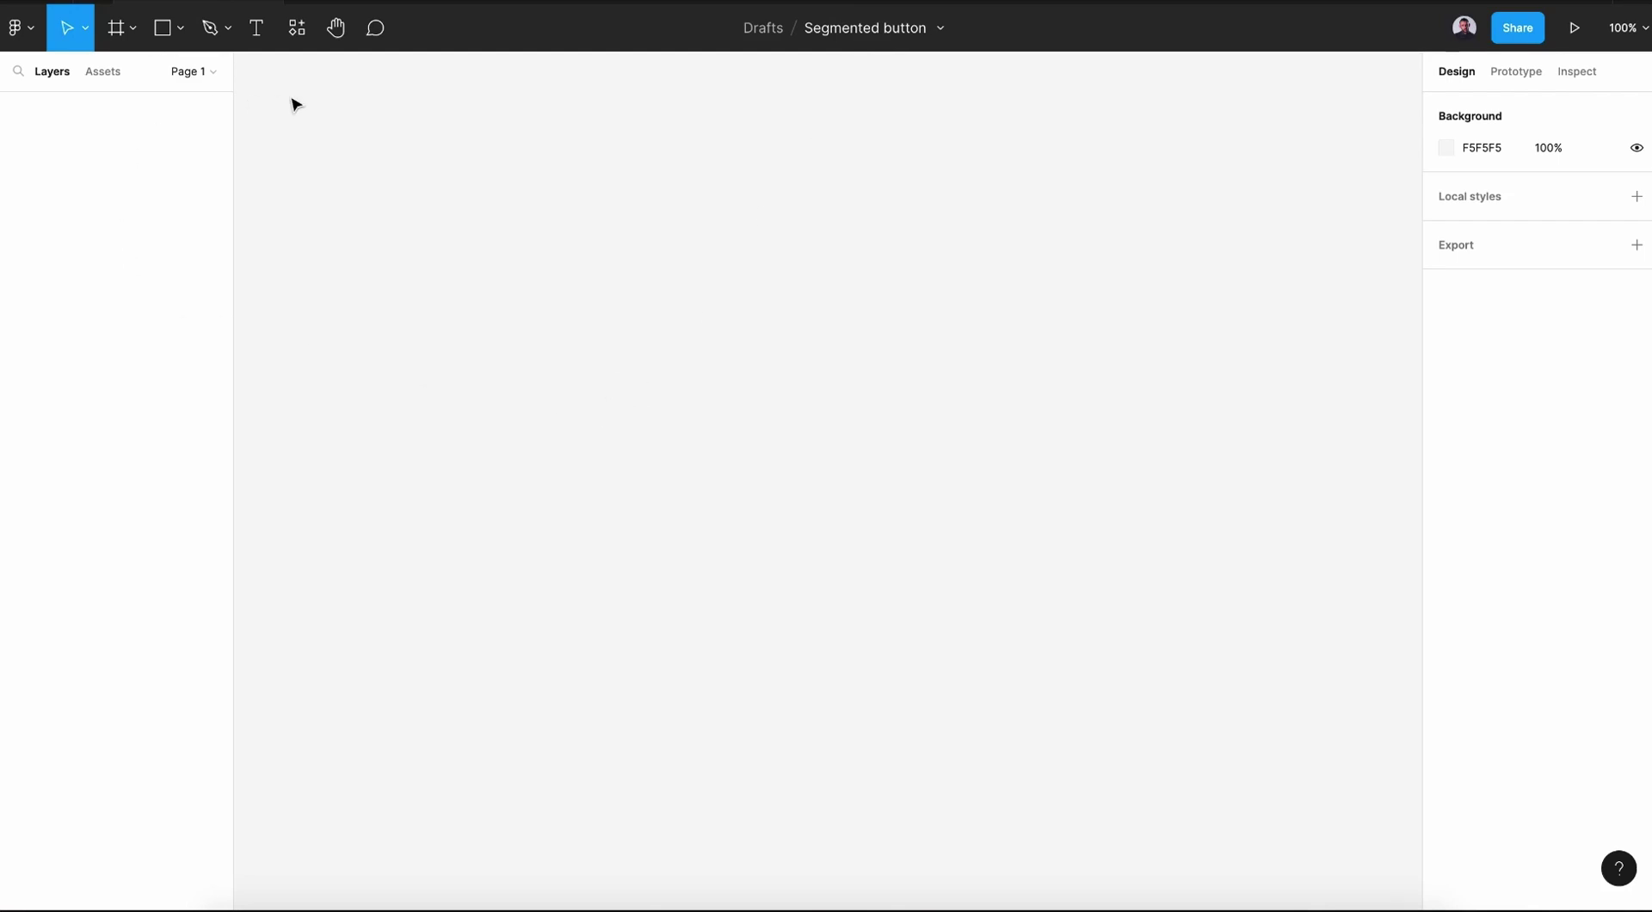
Search files and the Community for 'cool icon' and browse to the coolicons Free Iconset.
left_click(110, 5)
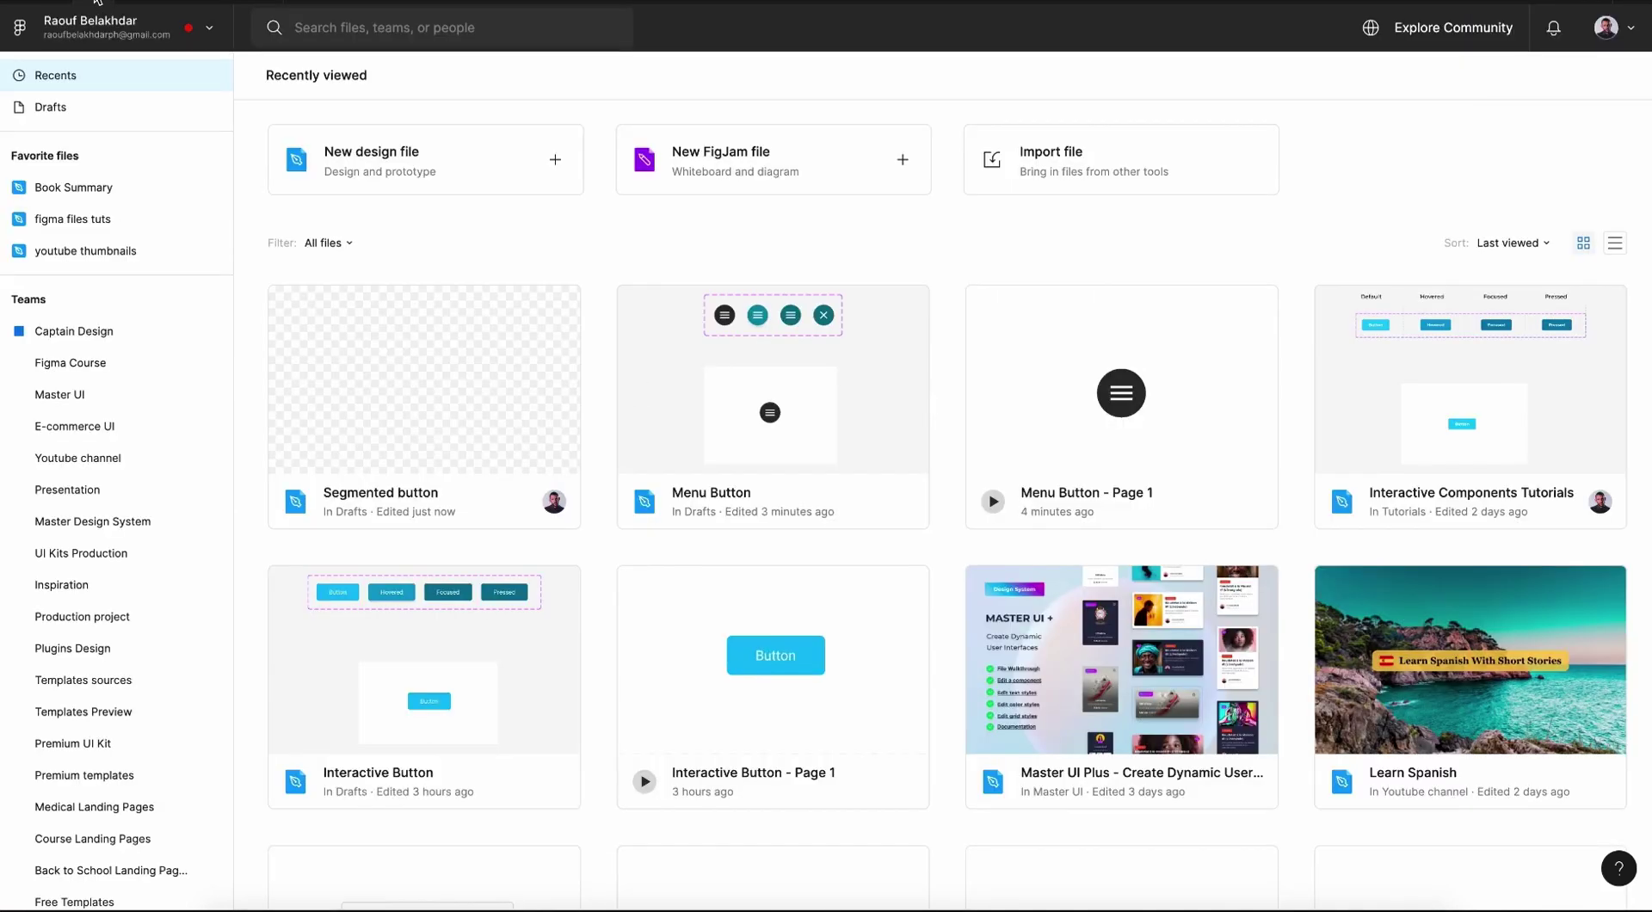
left_click(360, 41)
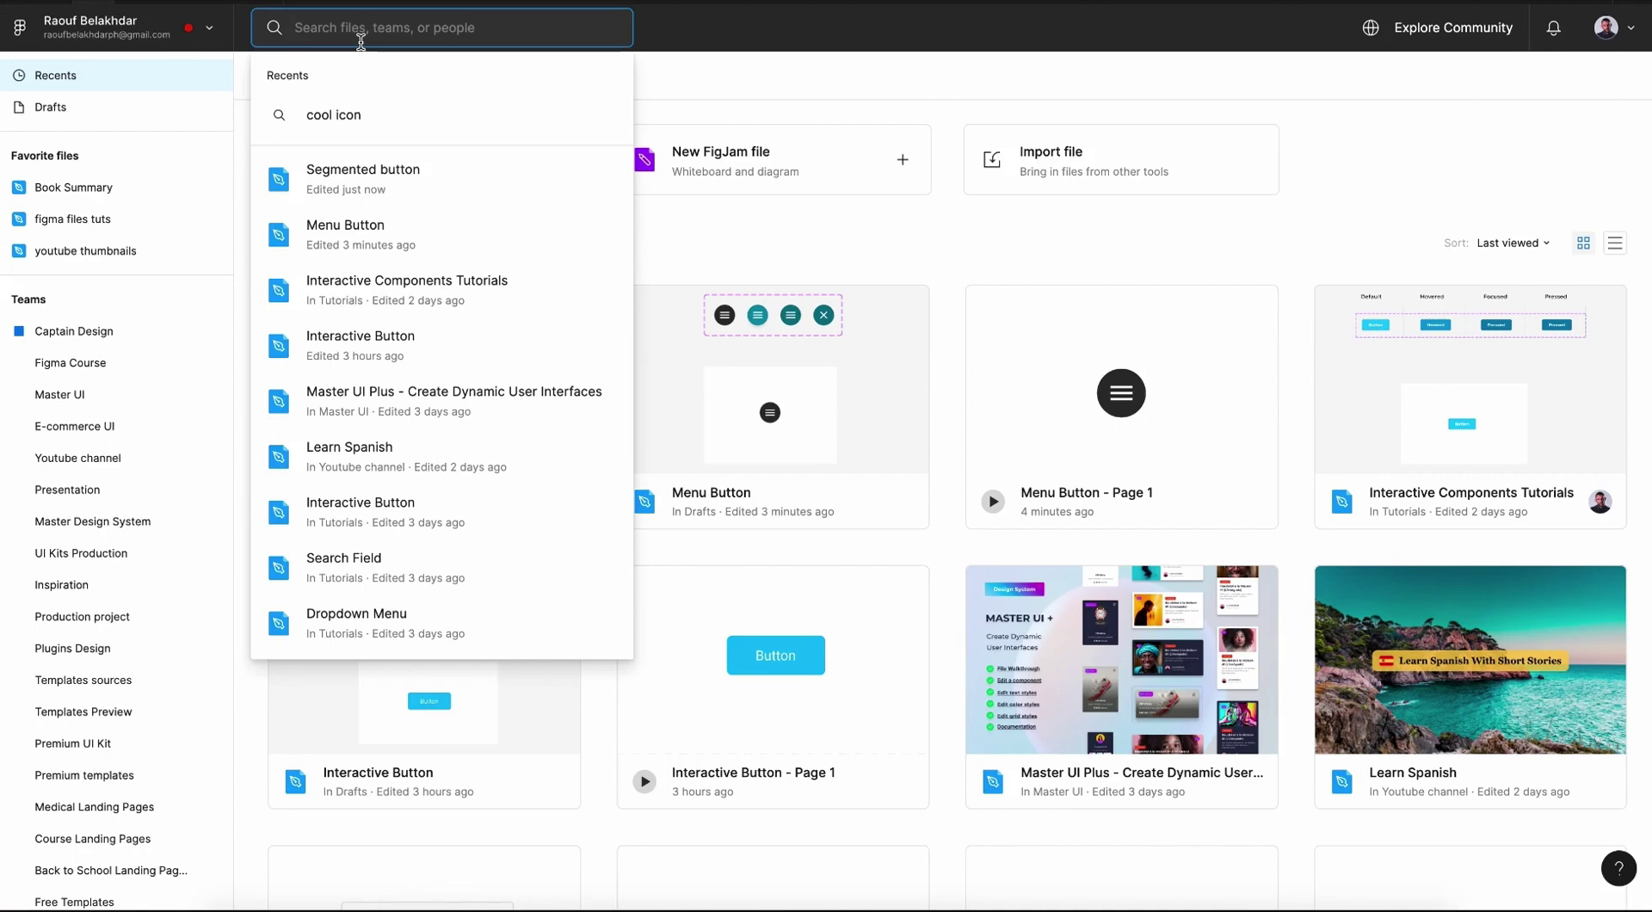
type("coo")
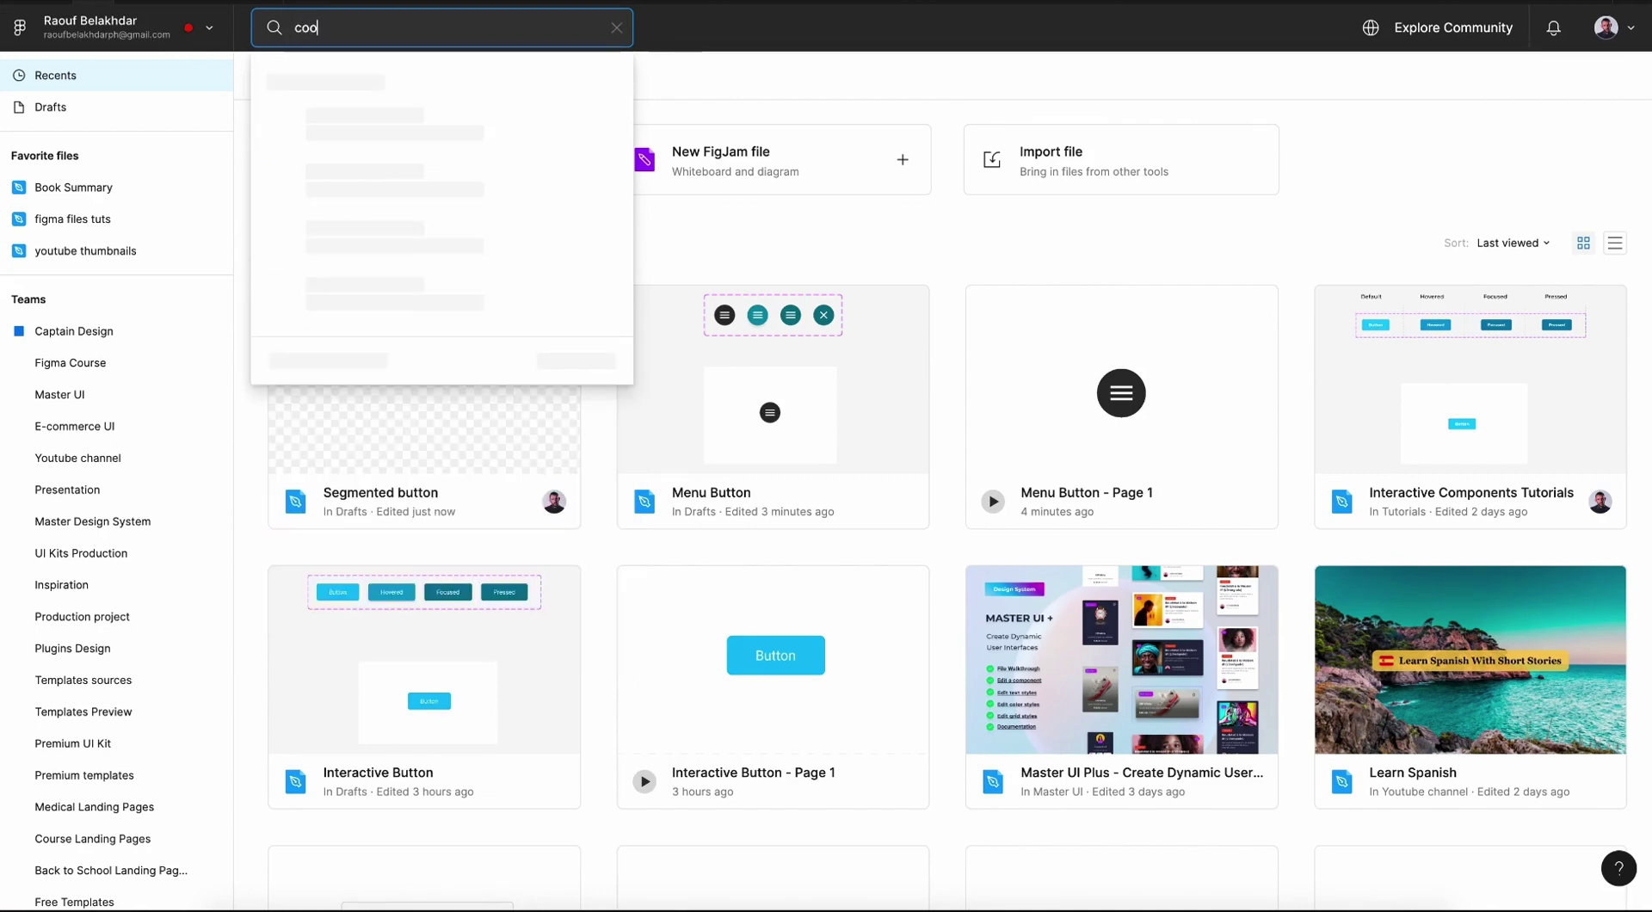
type("l icon")
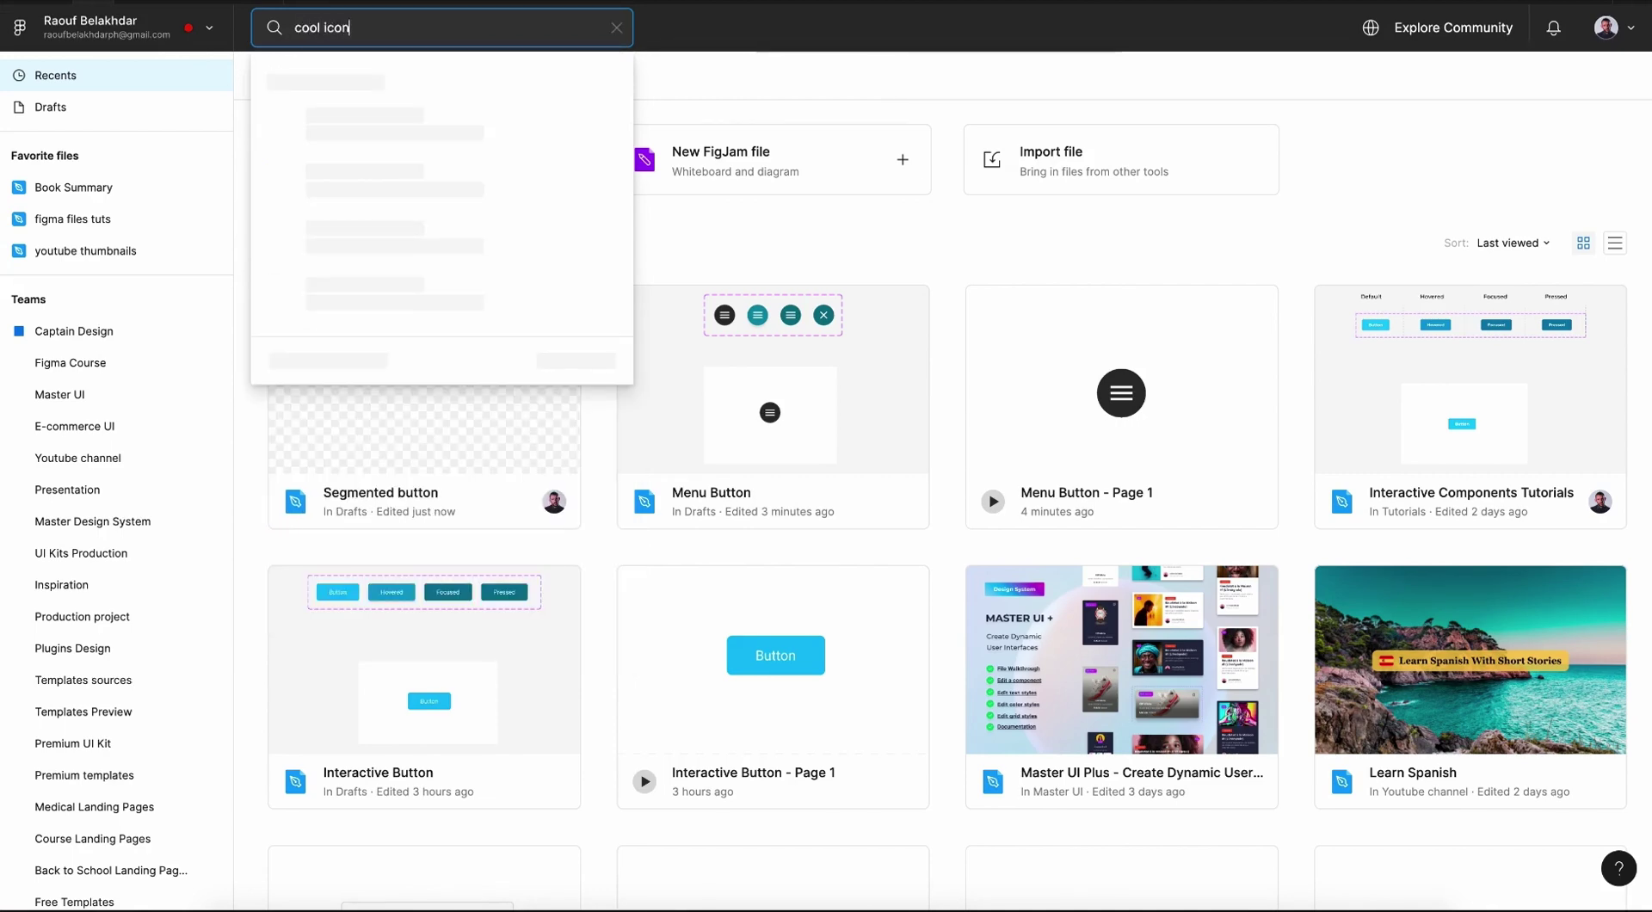
scroll(396, 254, "down", 2)
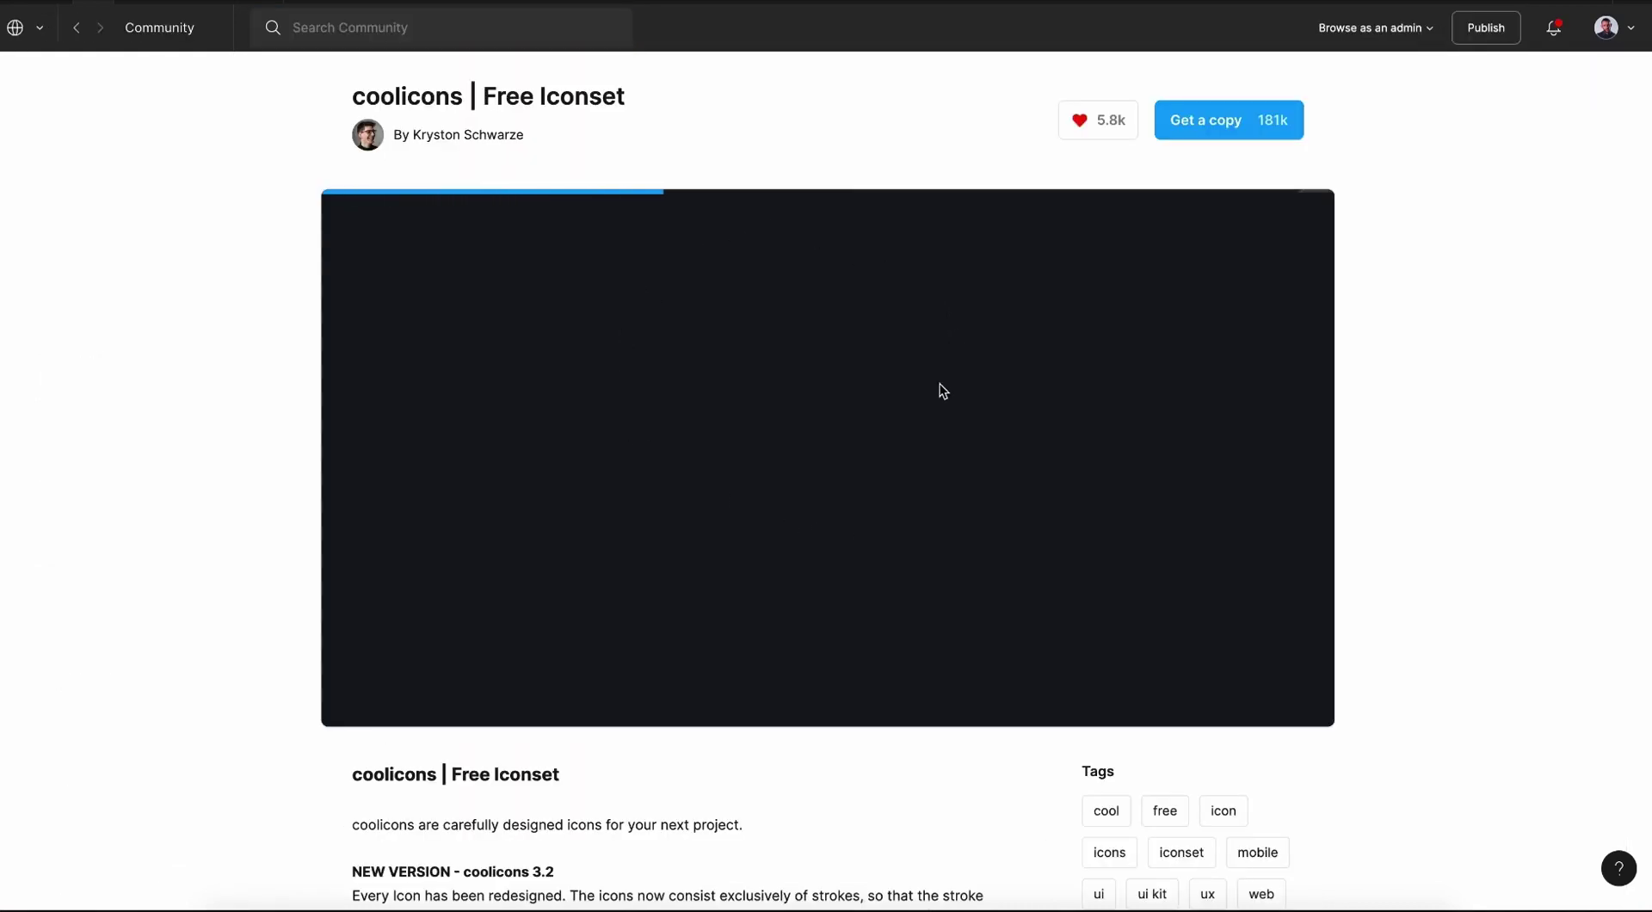
scroll(940, 384, "down", 2)
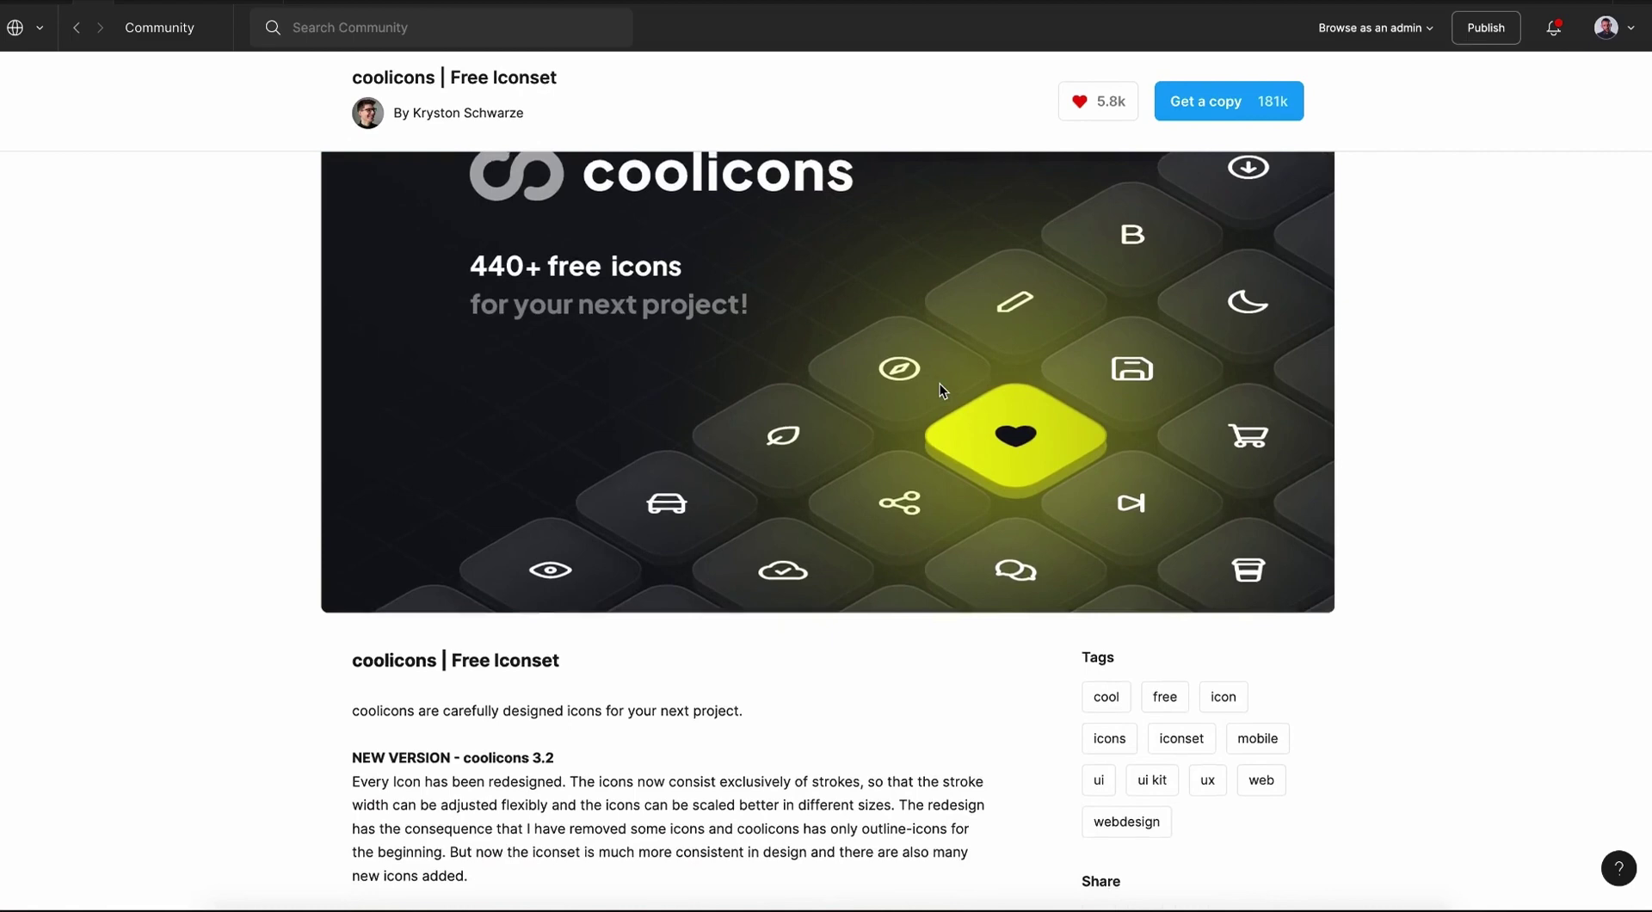
scroll(939, 383, "up", 2)
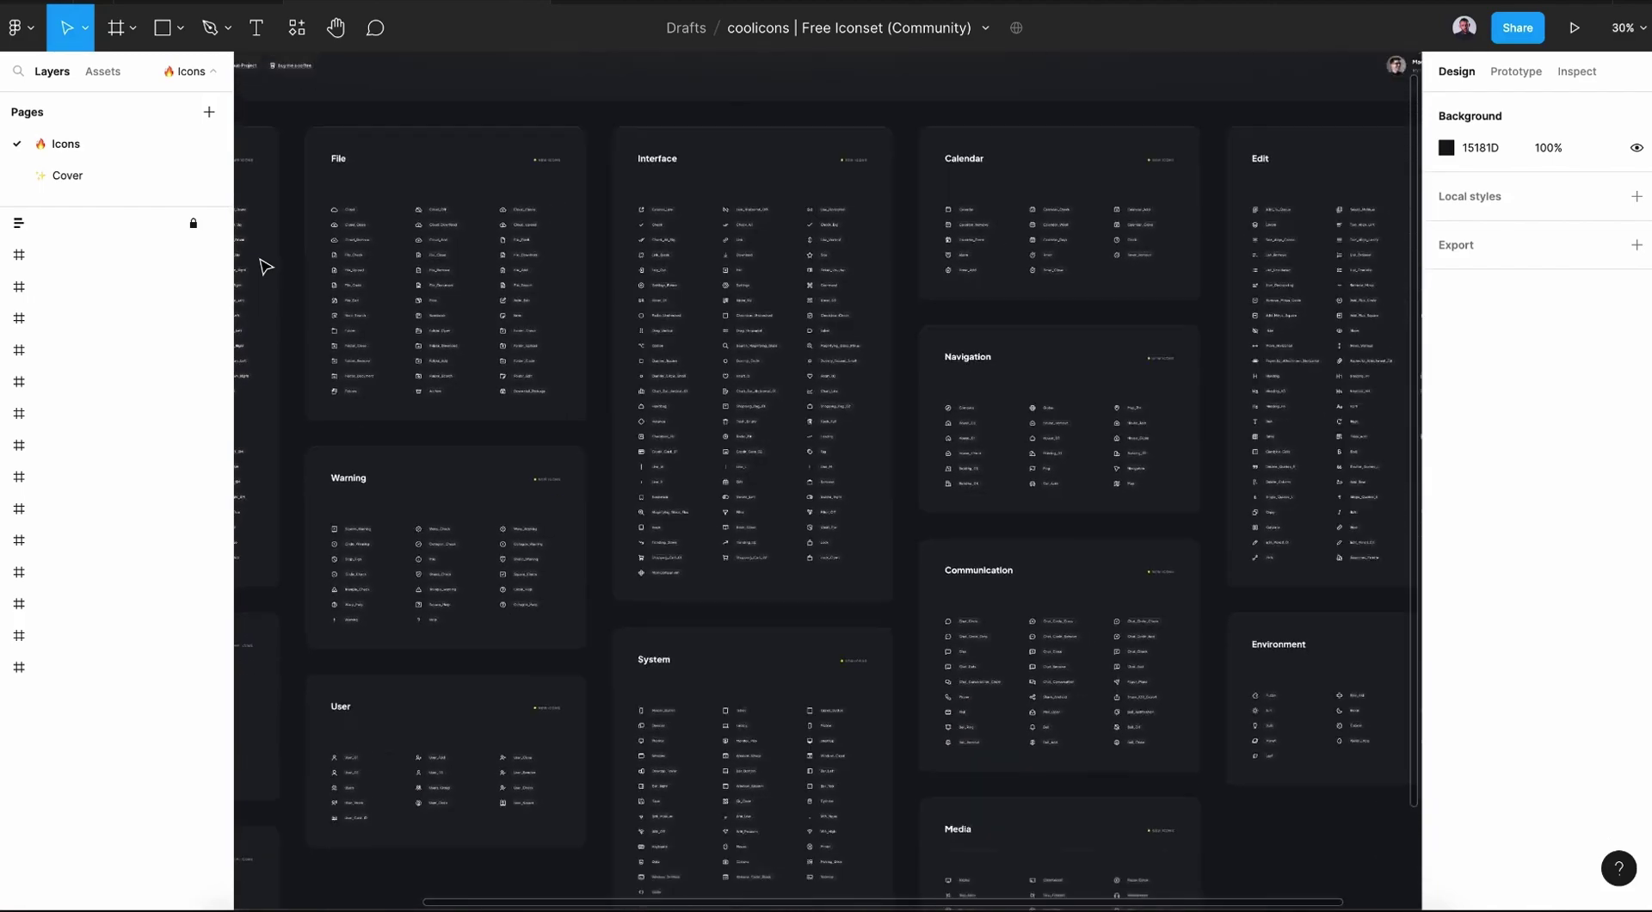
scroll(266, 267, "down", 1)
Copy the Edit icon board from the coolicons file.
scroll(265, 267, "right", 2)
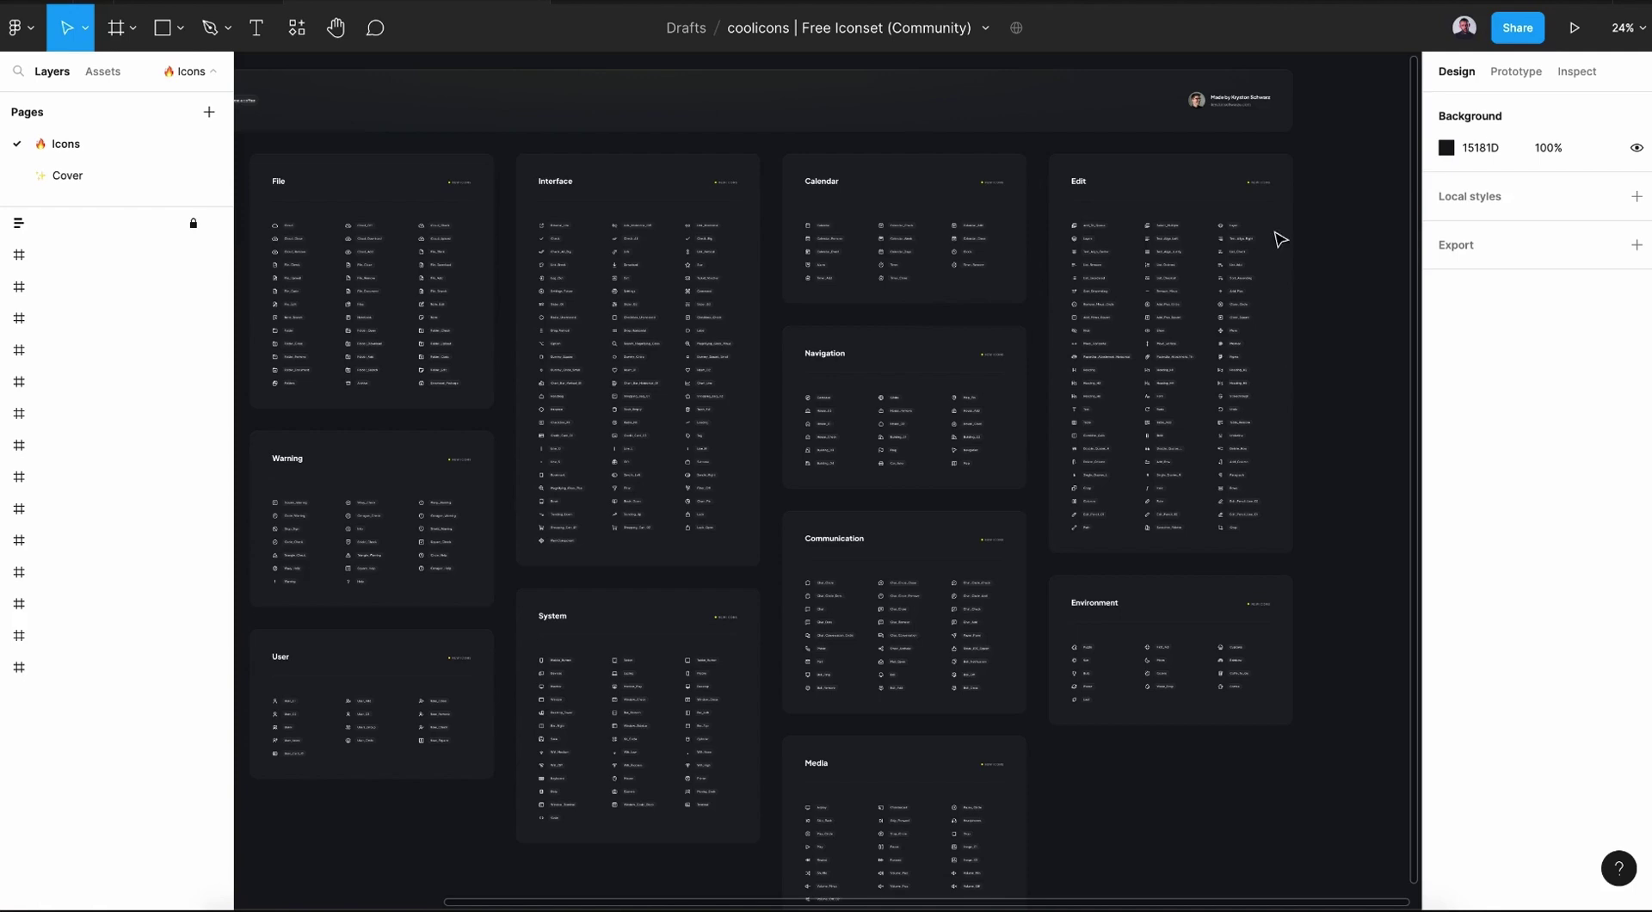
scroll(1255, 220, "up", 3)
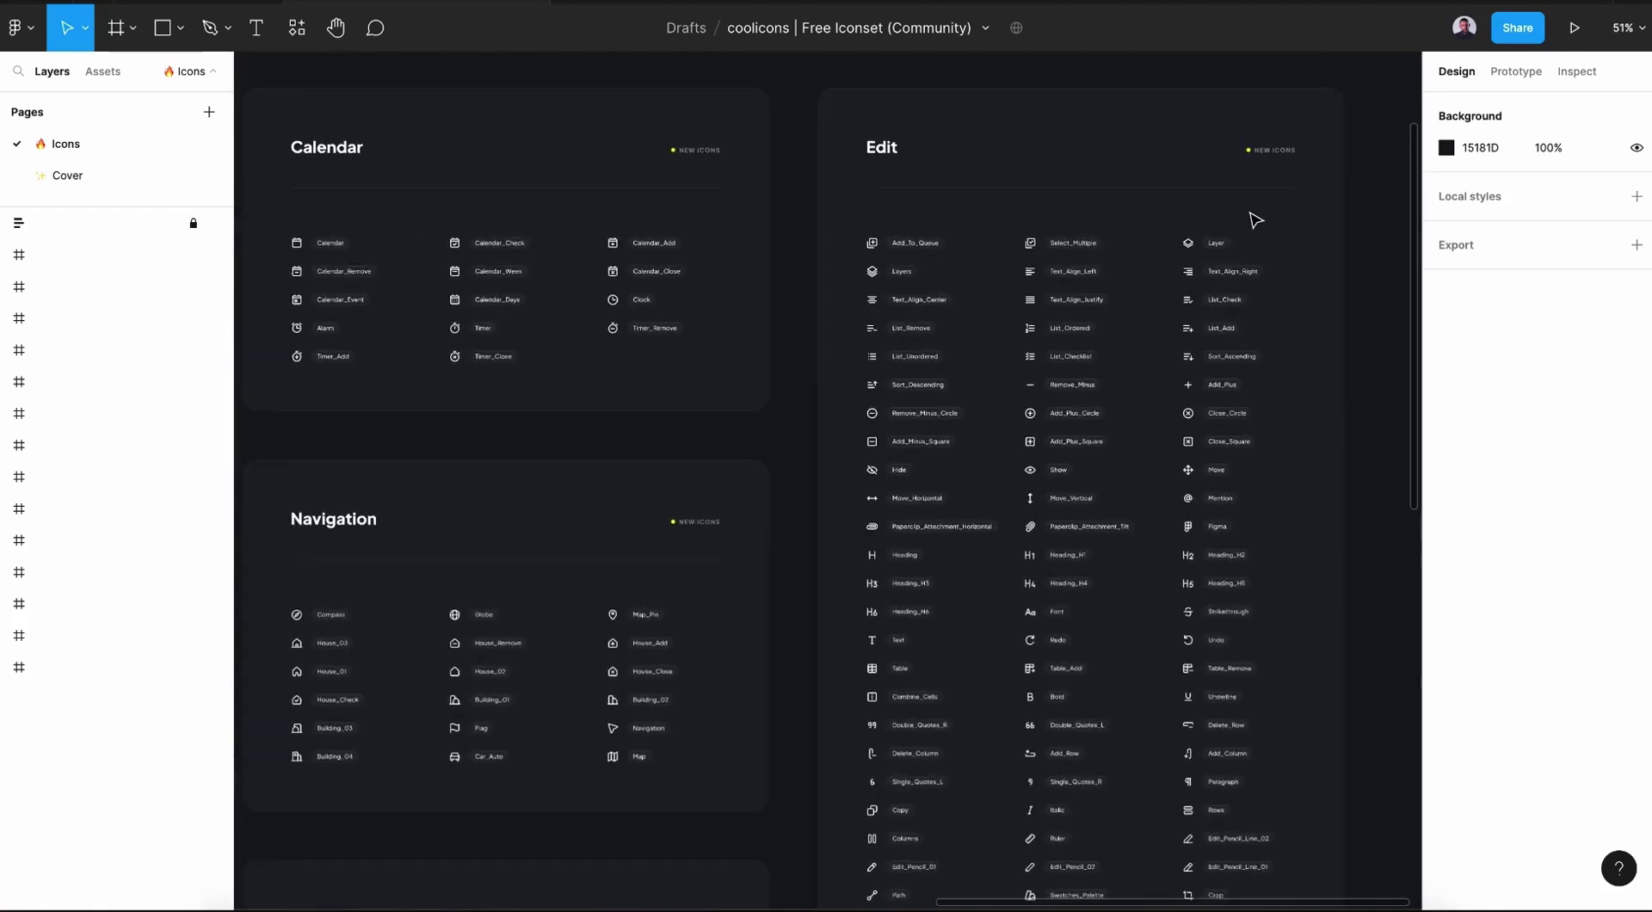
right_click(845, 105)
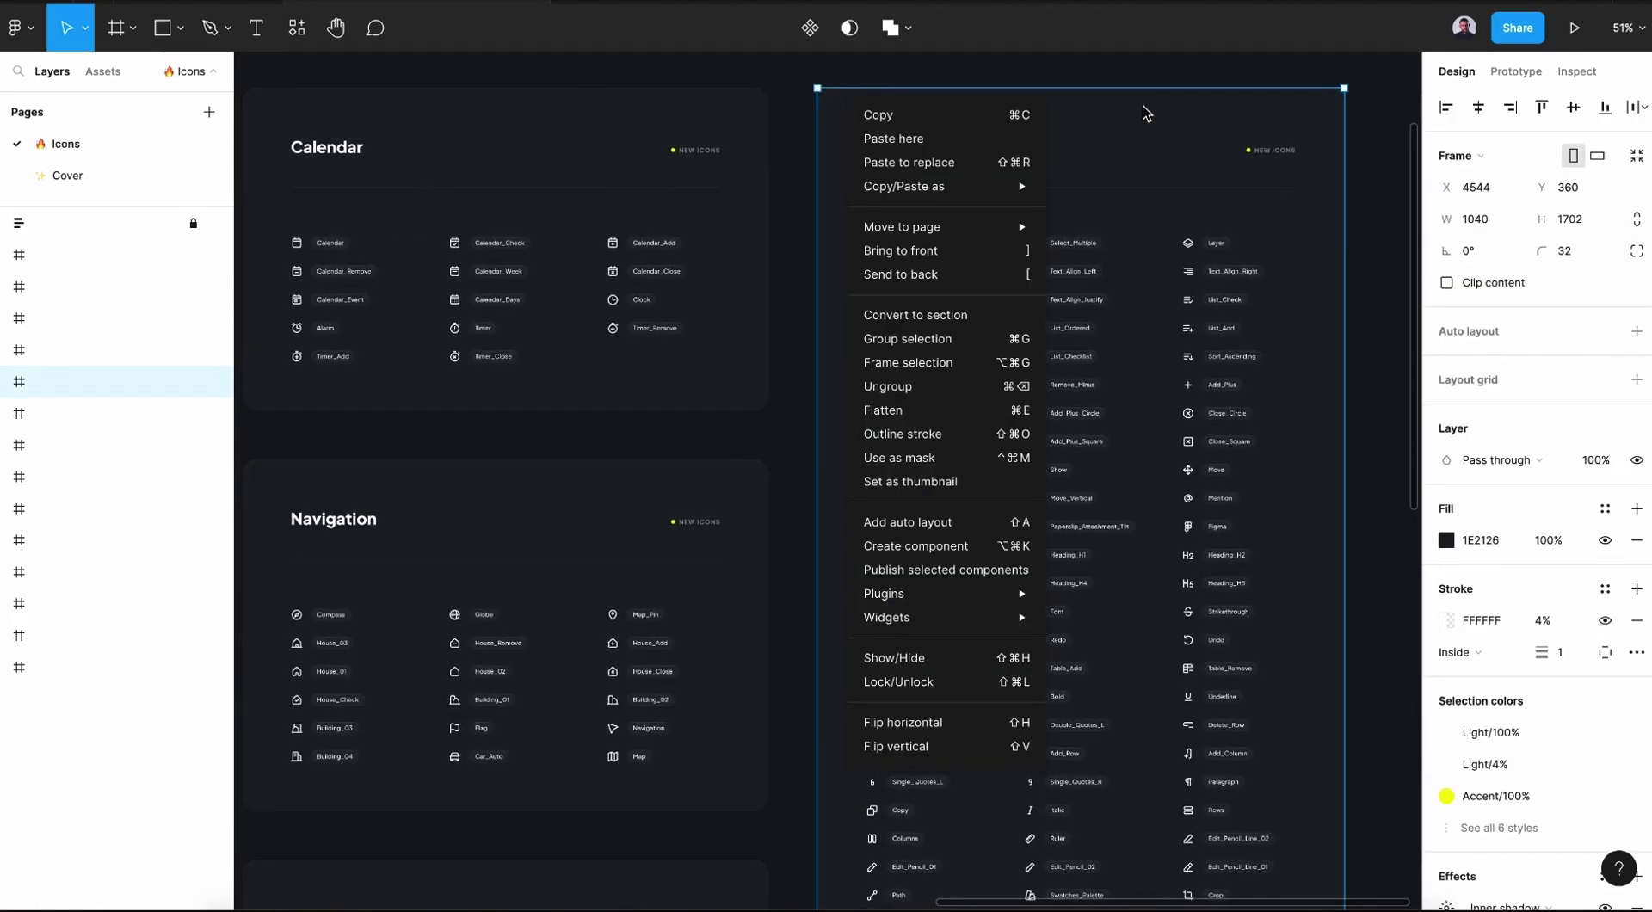
left_click(874, 120)
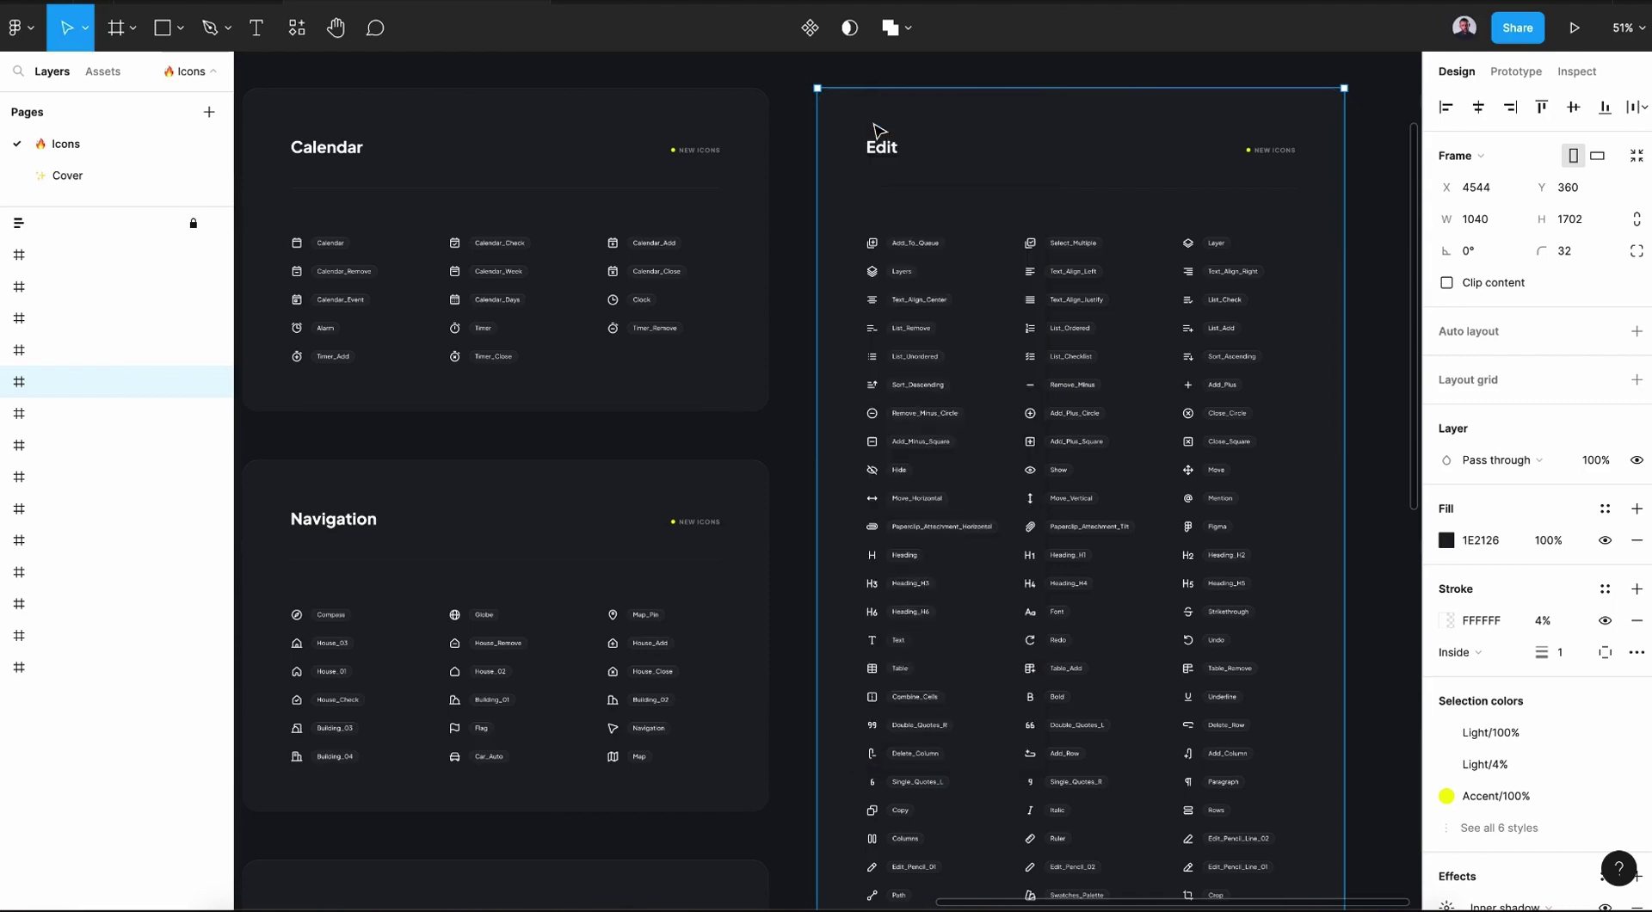
Paste the Edit icon board onto the Segmented button canvas.
left_click(219, 3)
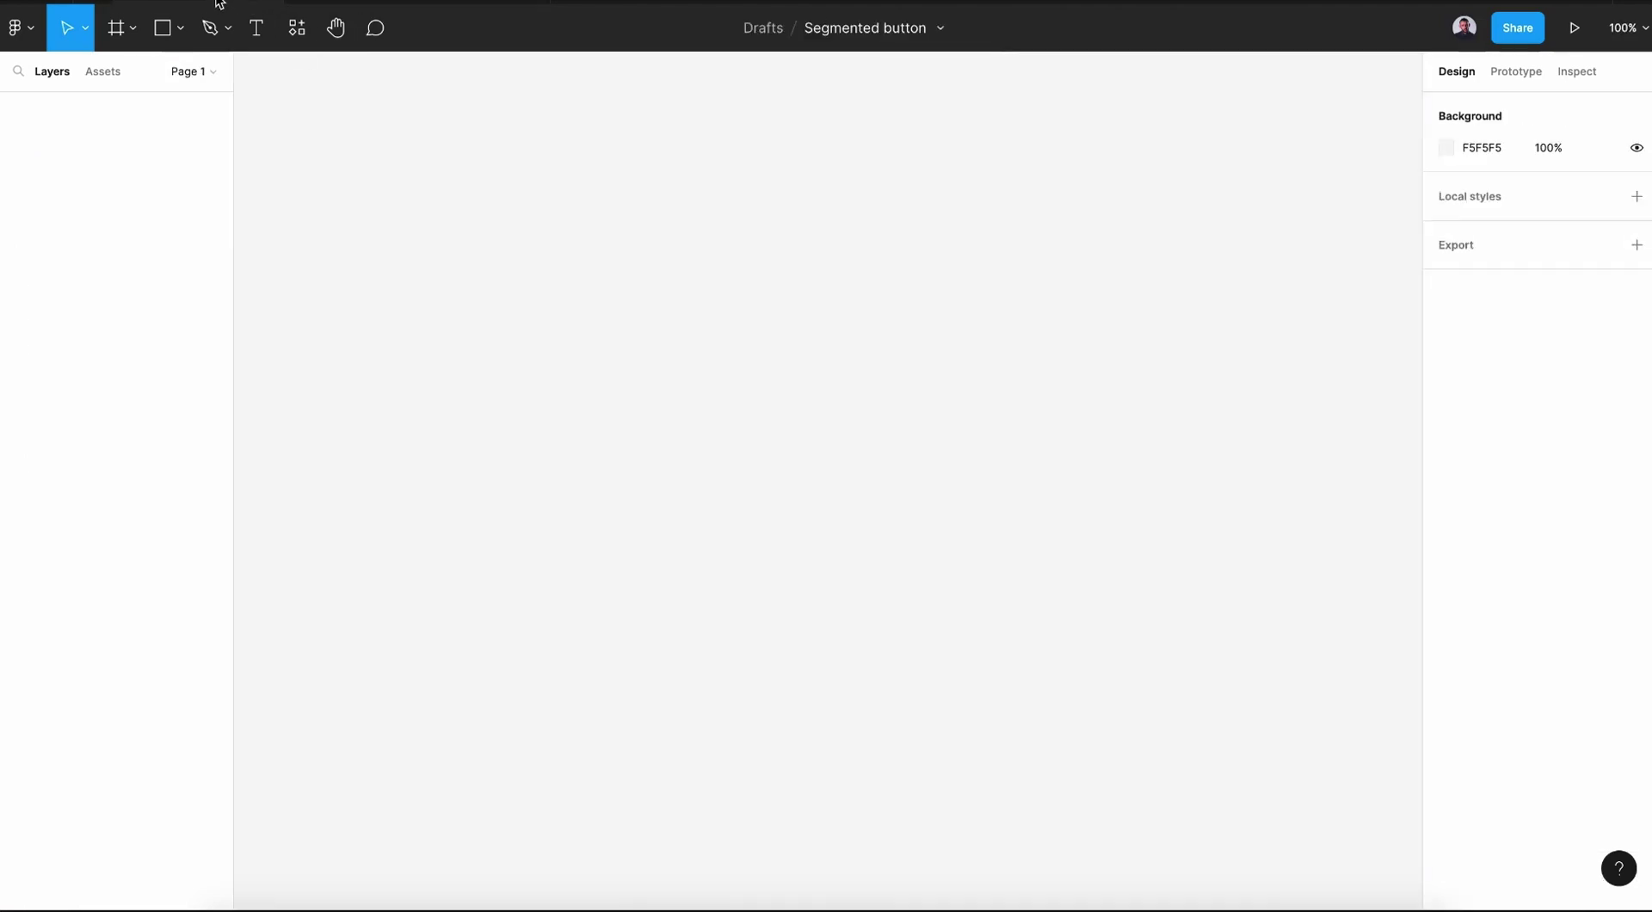
right_click(510, 248)
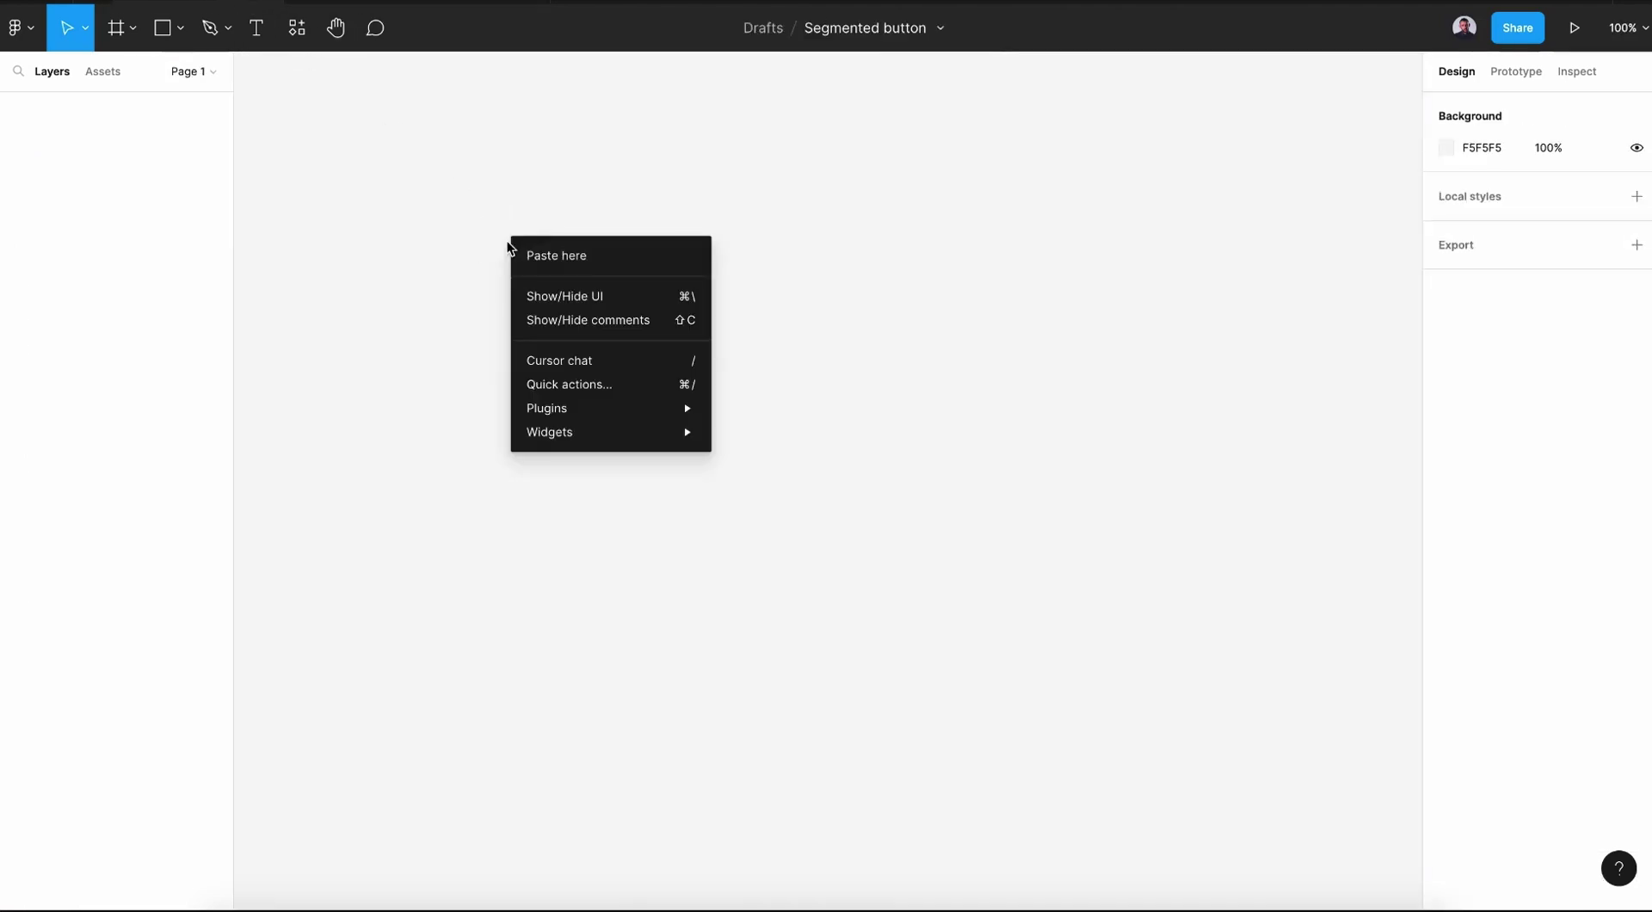
left_click(555, 256)
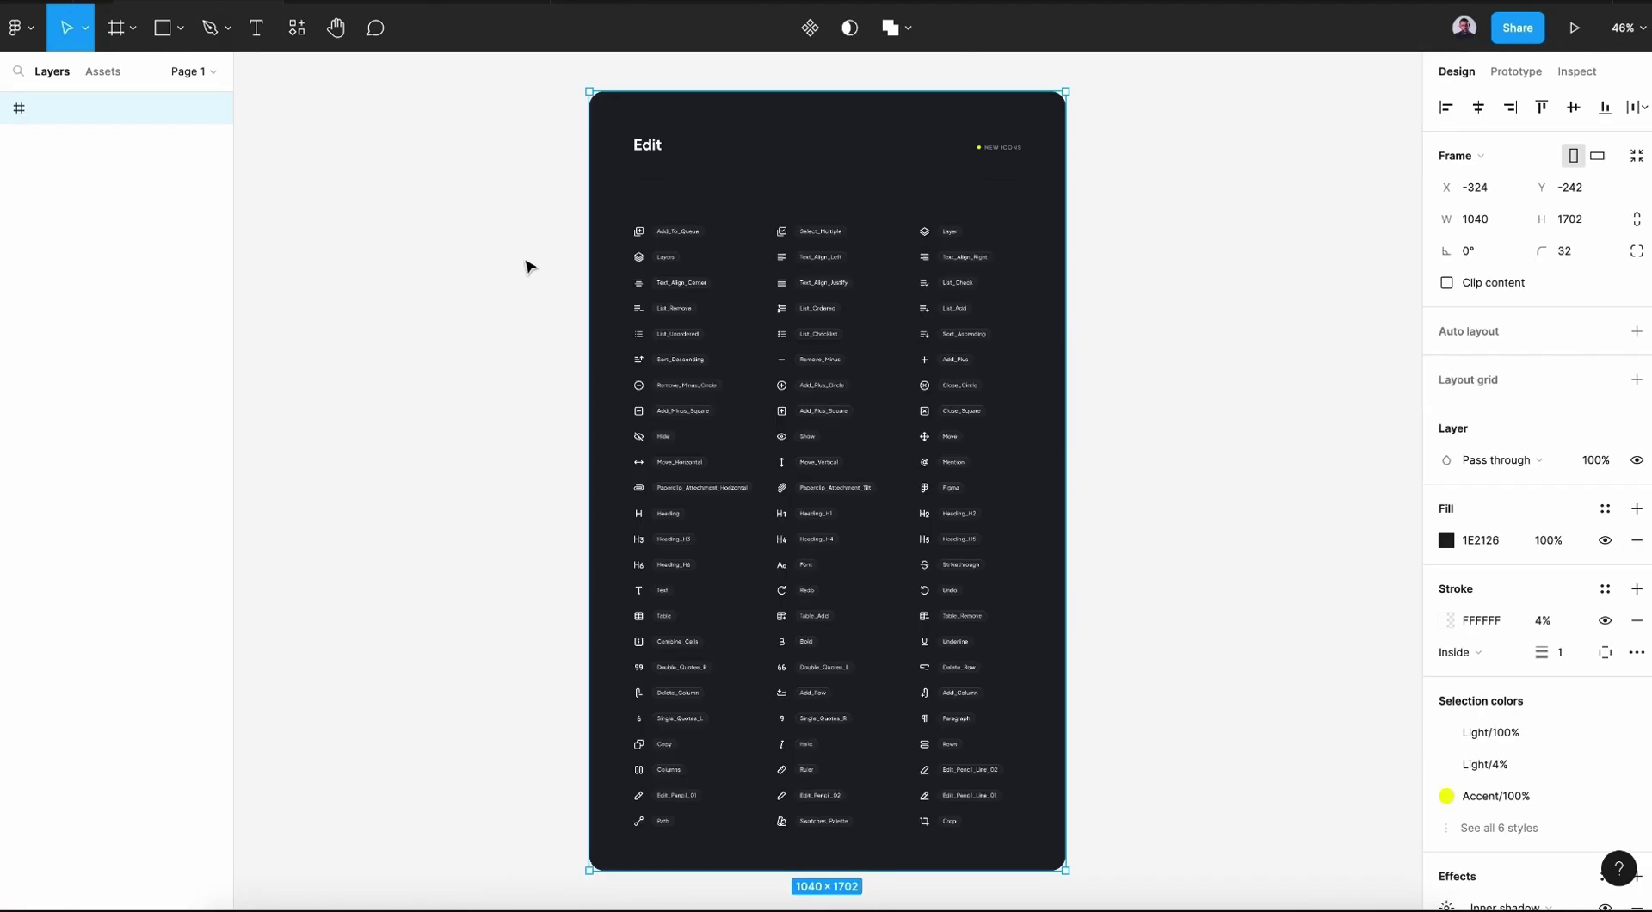
left_click(513, 267)
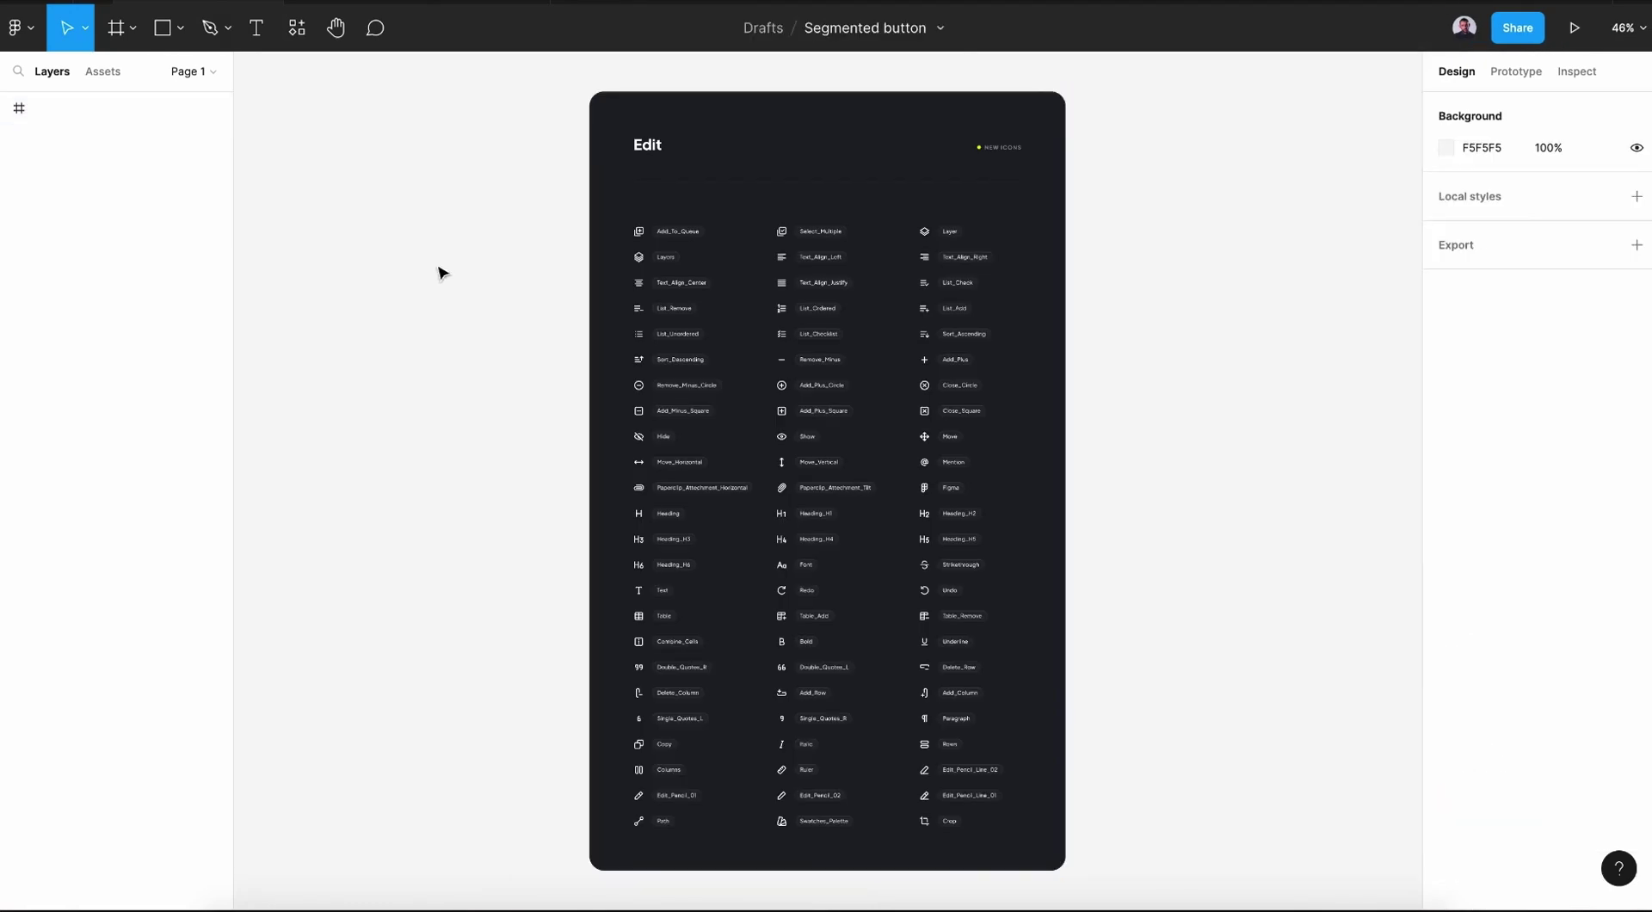
Expand the Edit group in Assets to browse the local icon components.
left_click(103, 71)
left_click(50, 183)
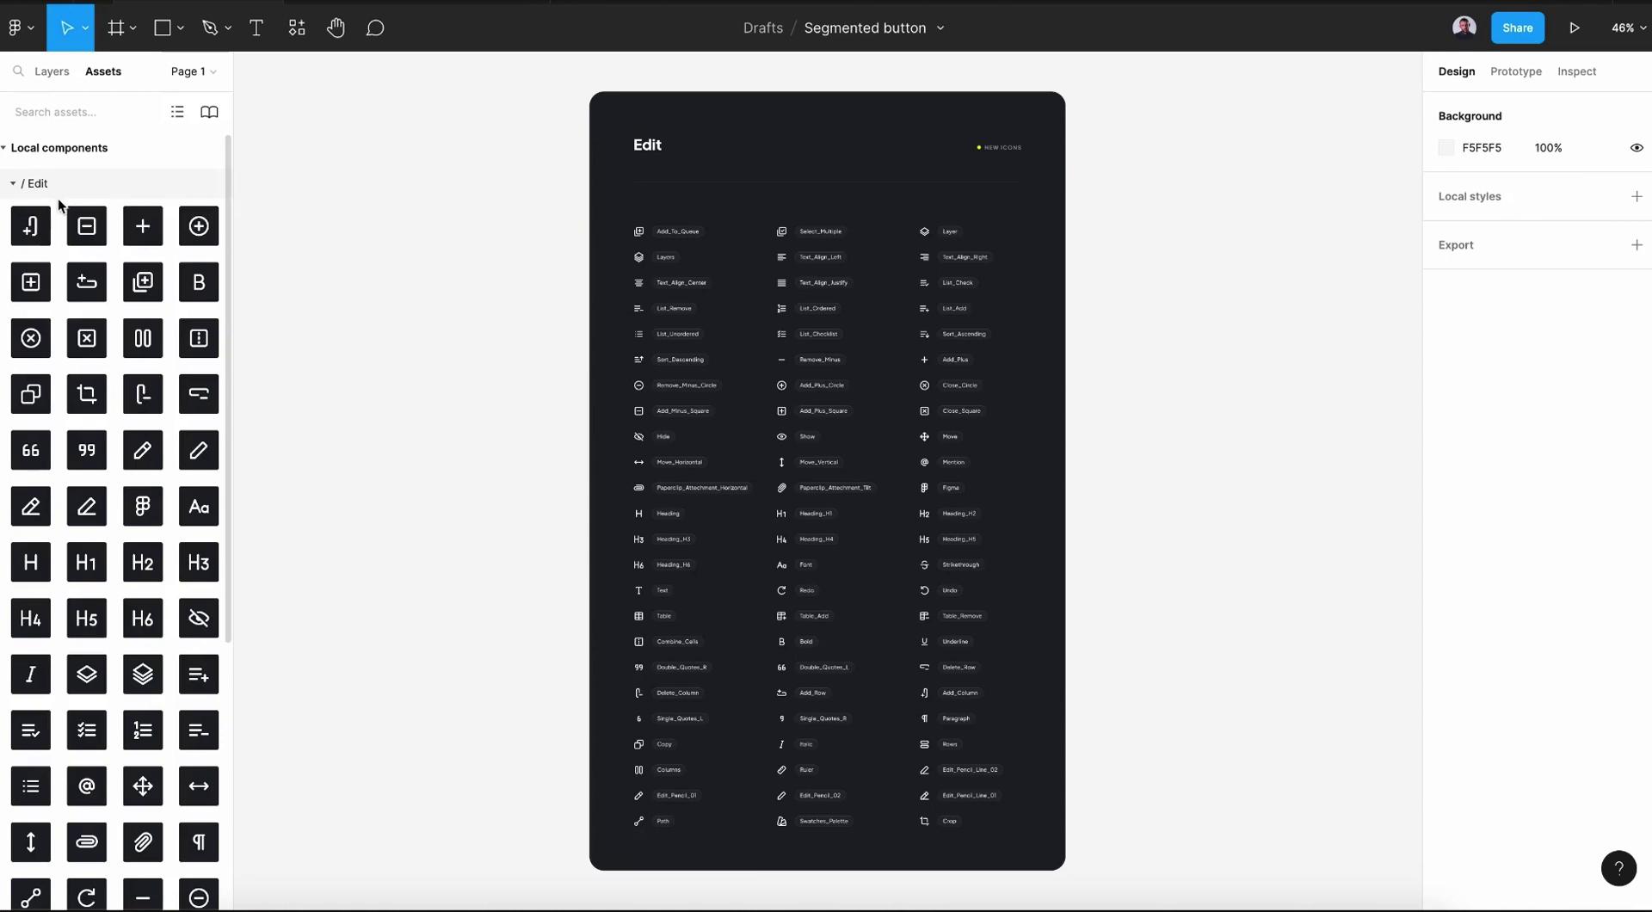
scroll(104, 371, "down", 3)
scroll(104, 371, "down", 3)
scroll(104, 371, "down", 1)
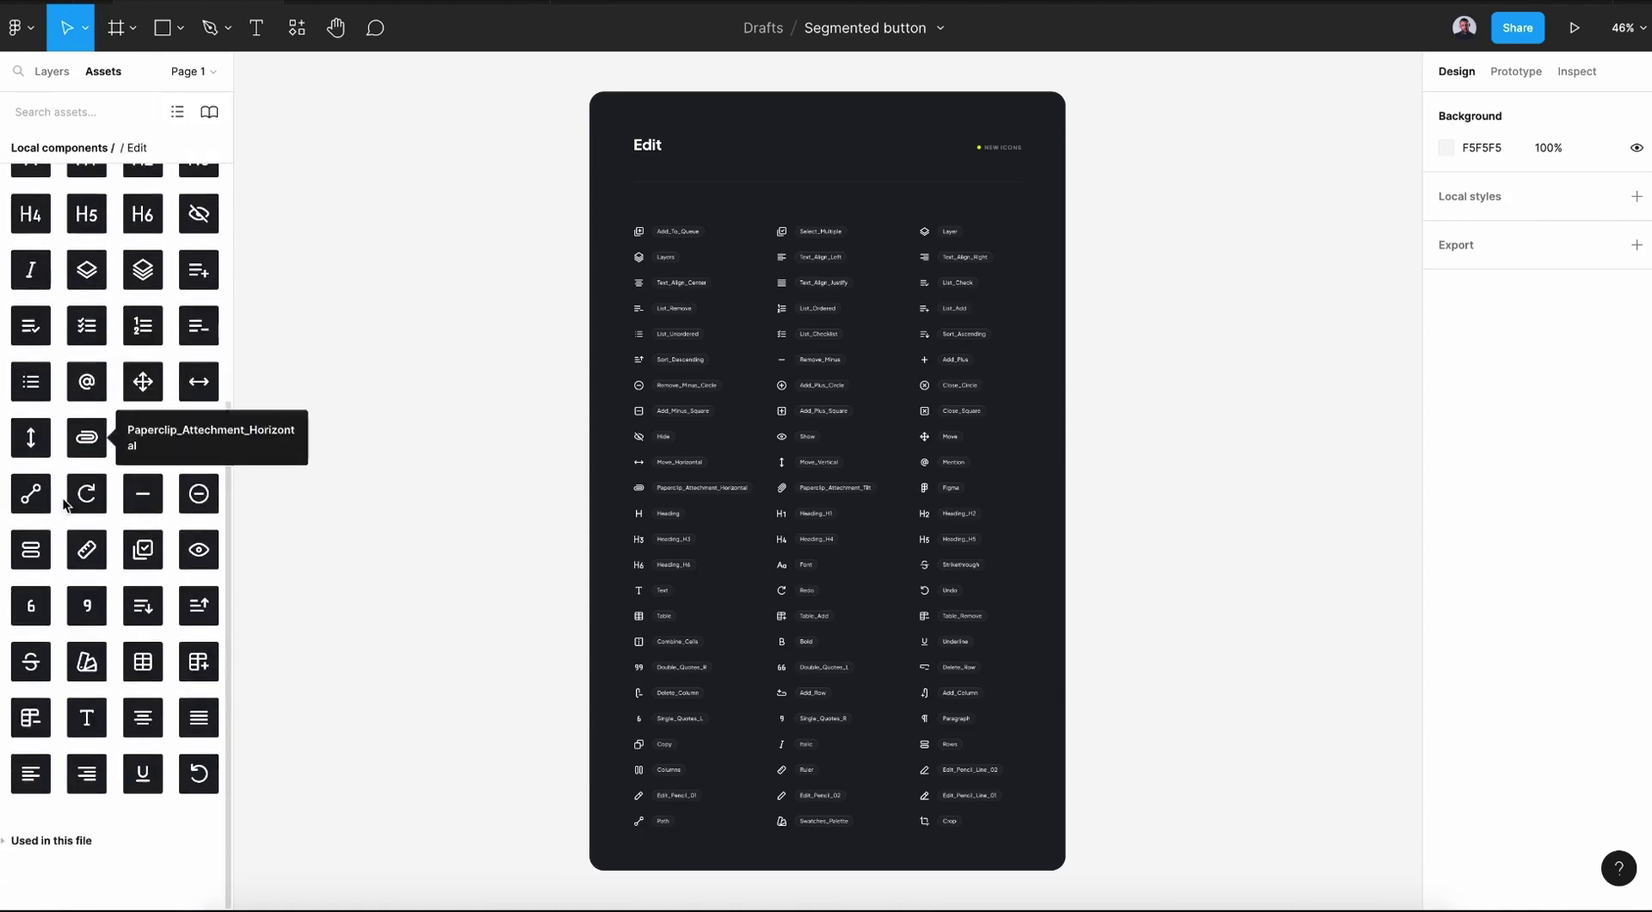
scroll(140, 340, "up", 3)
scroll(141, 340, "up", 3)
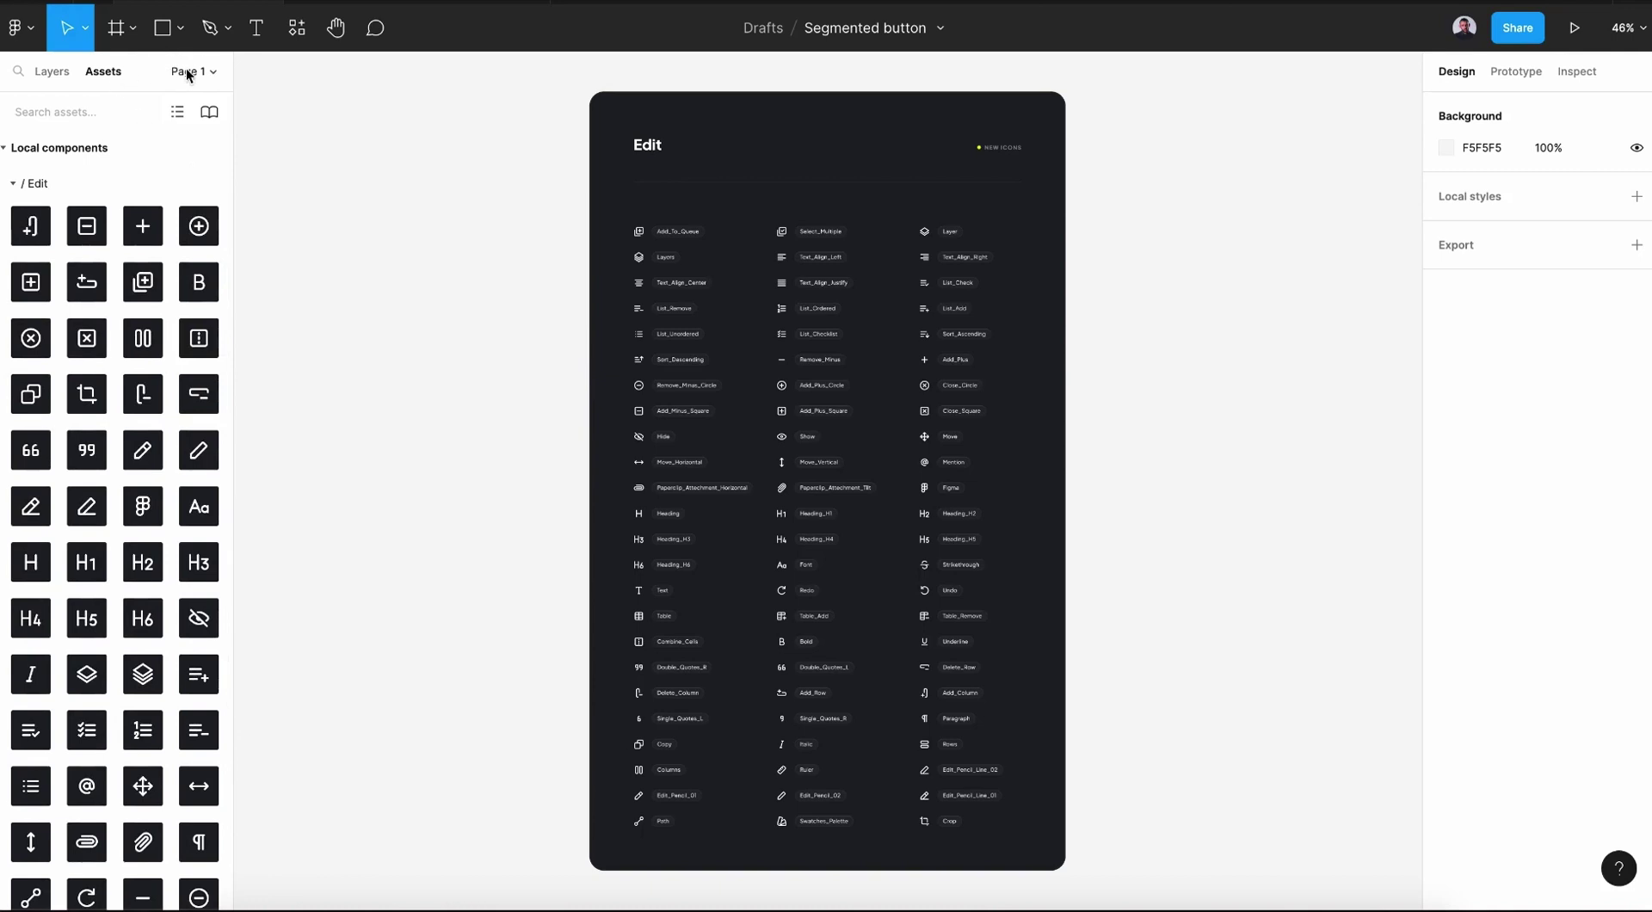
scroll(1239, 339, "right", 5)
scroll(1239, 338, "up", 2)
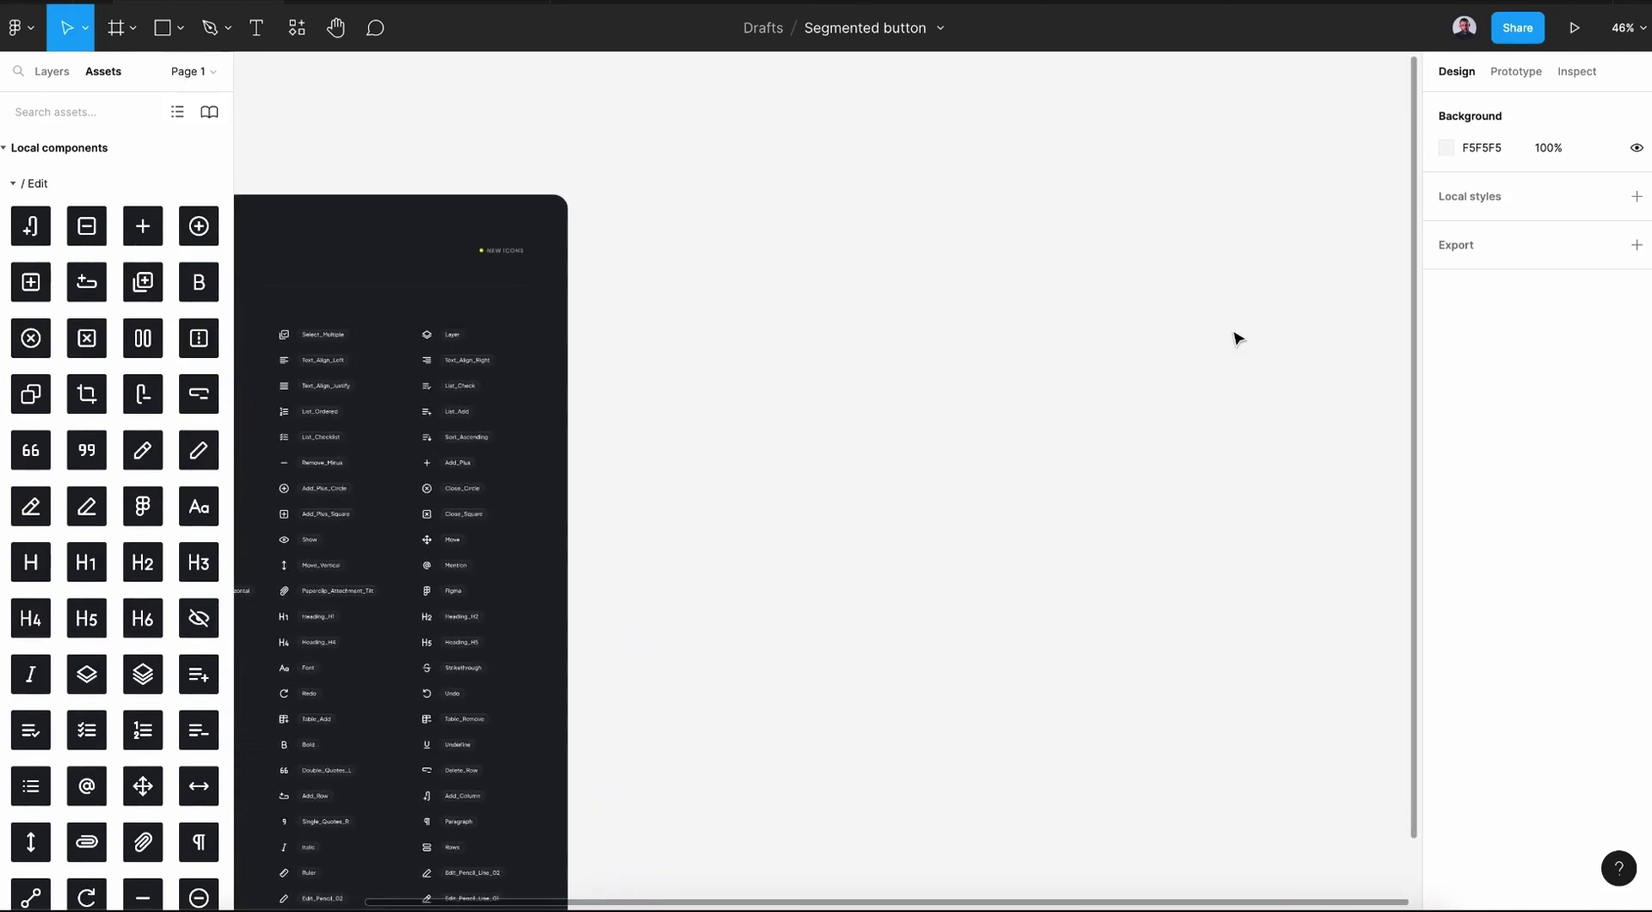
scroll(874, 313, "up", 5, "ctrl")
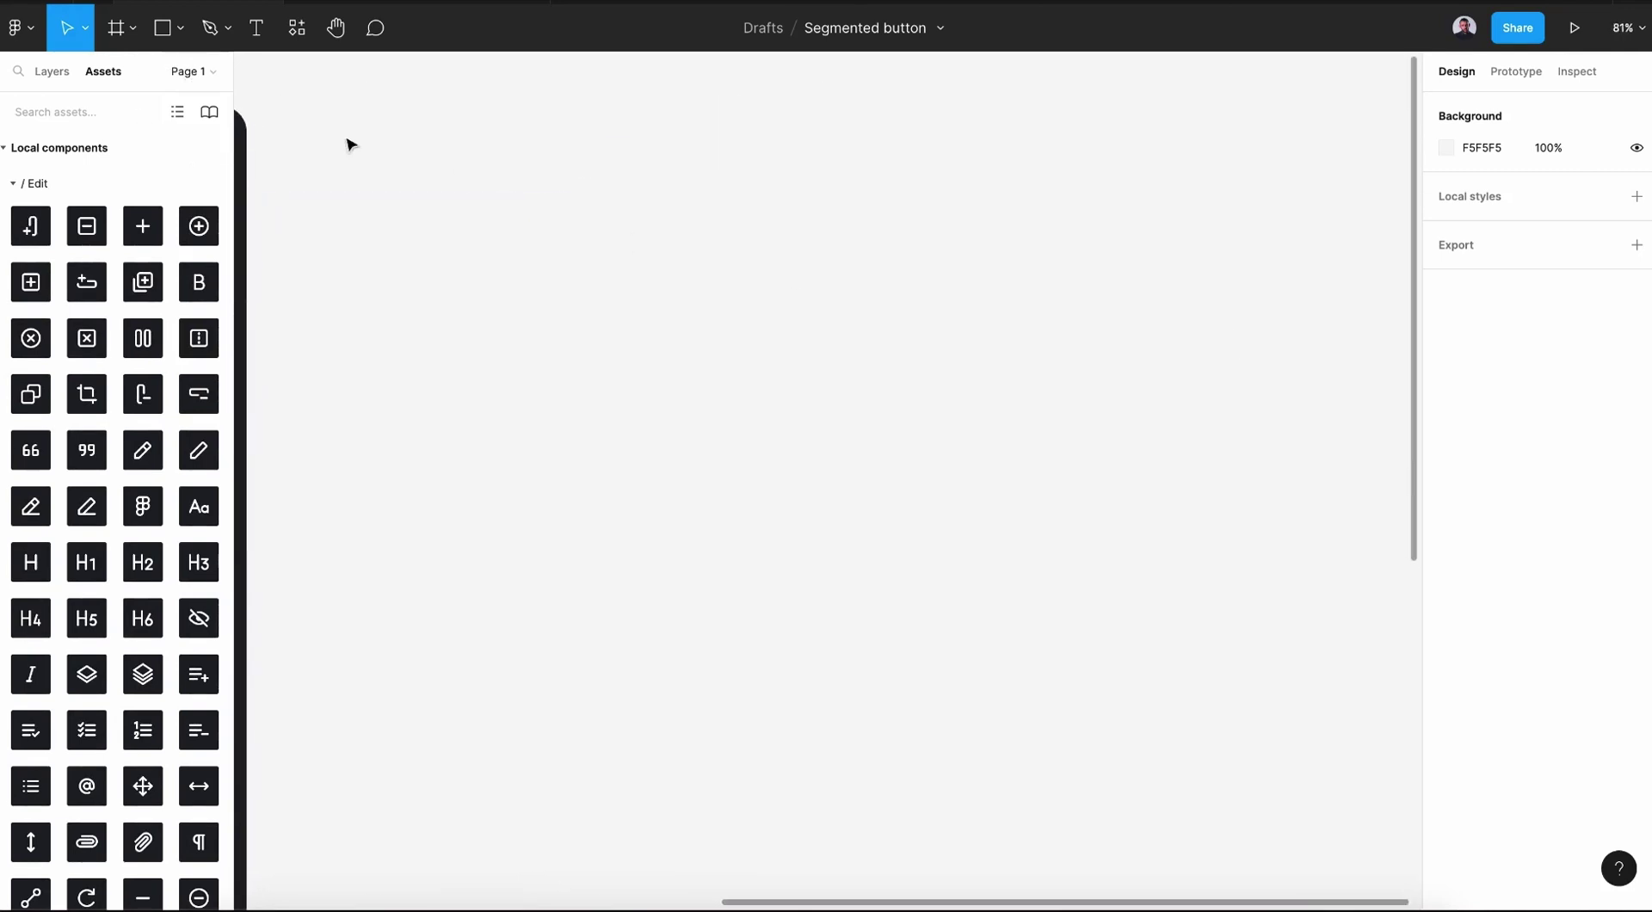
Draw a small empty frame on the canvas with the Frame tool.
left_click(53, 72)
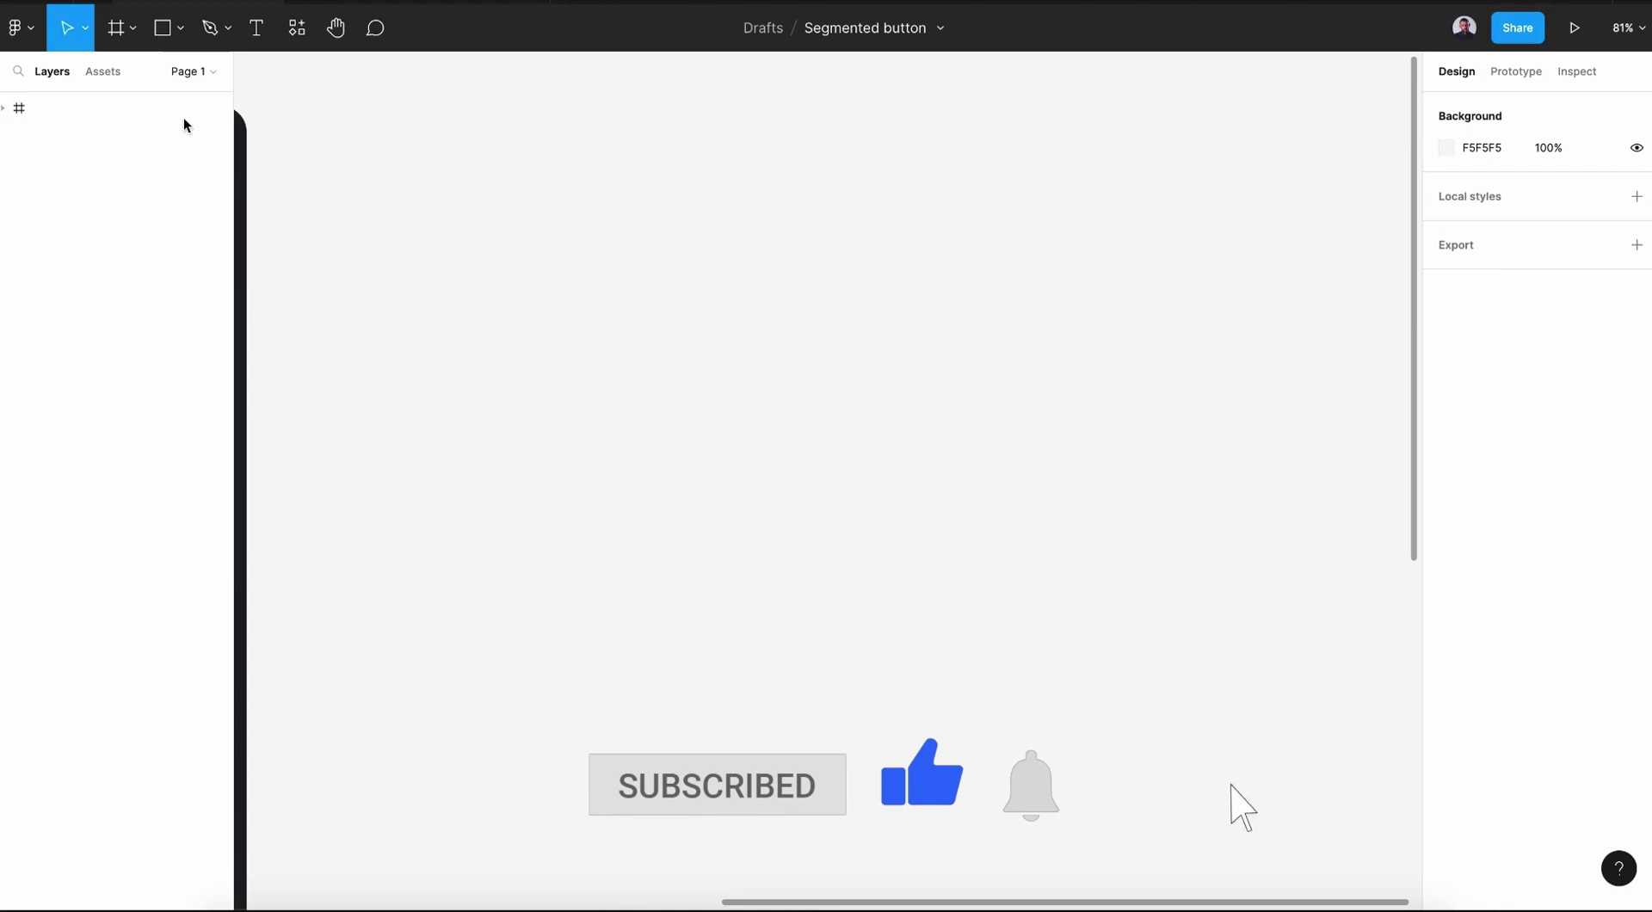
left_click(120, 40)
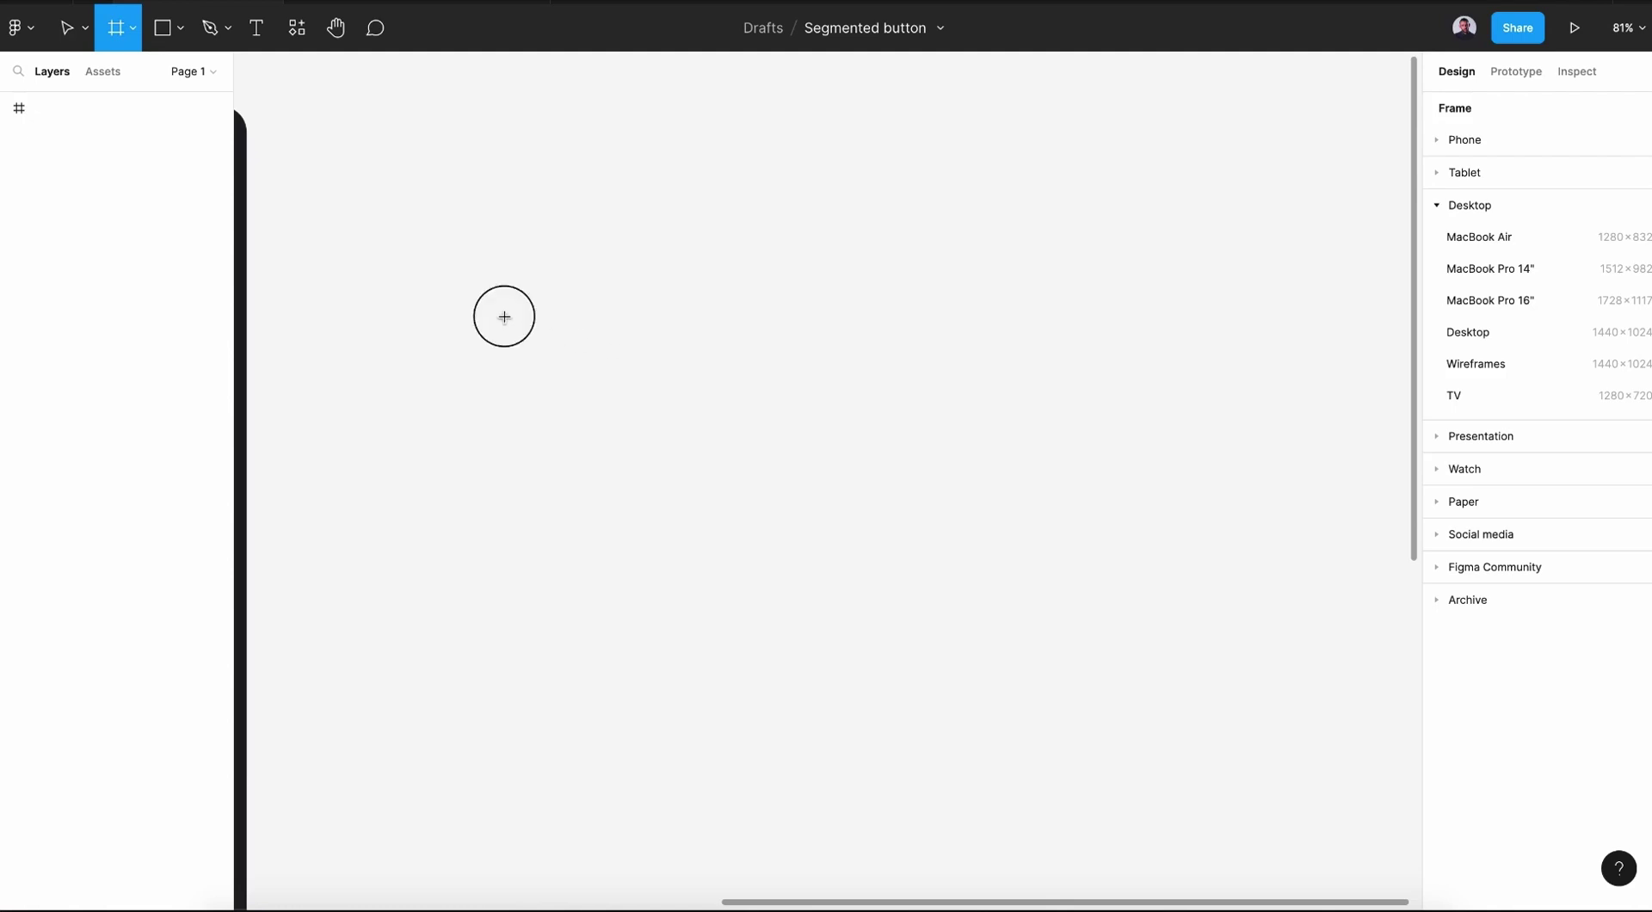
left_click_drag(503, 316, 548, 350)
scroll(533, 330, "up", 3, "ctrl")
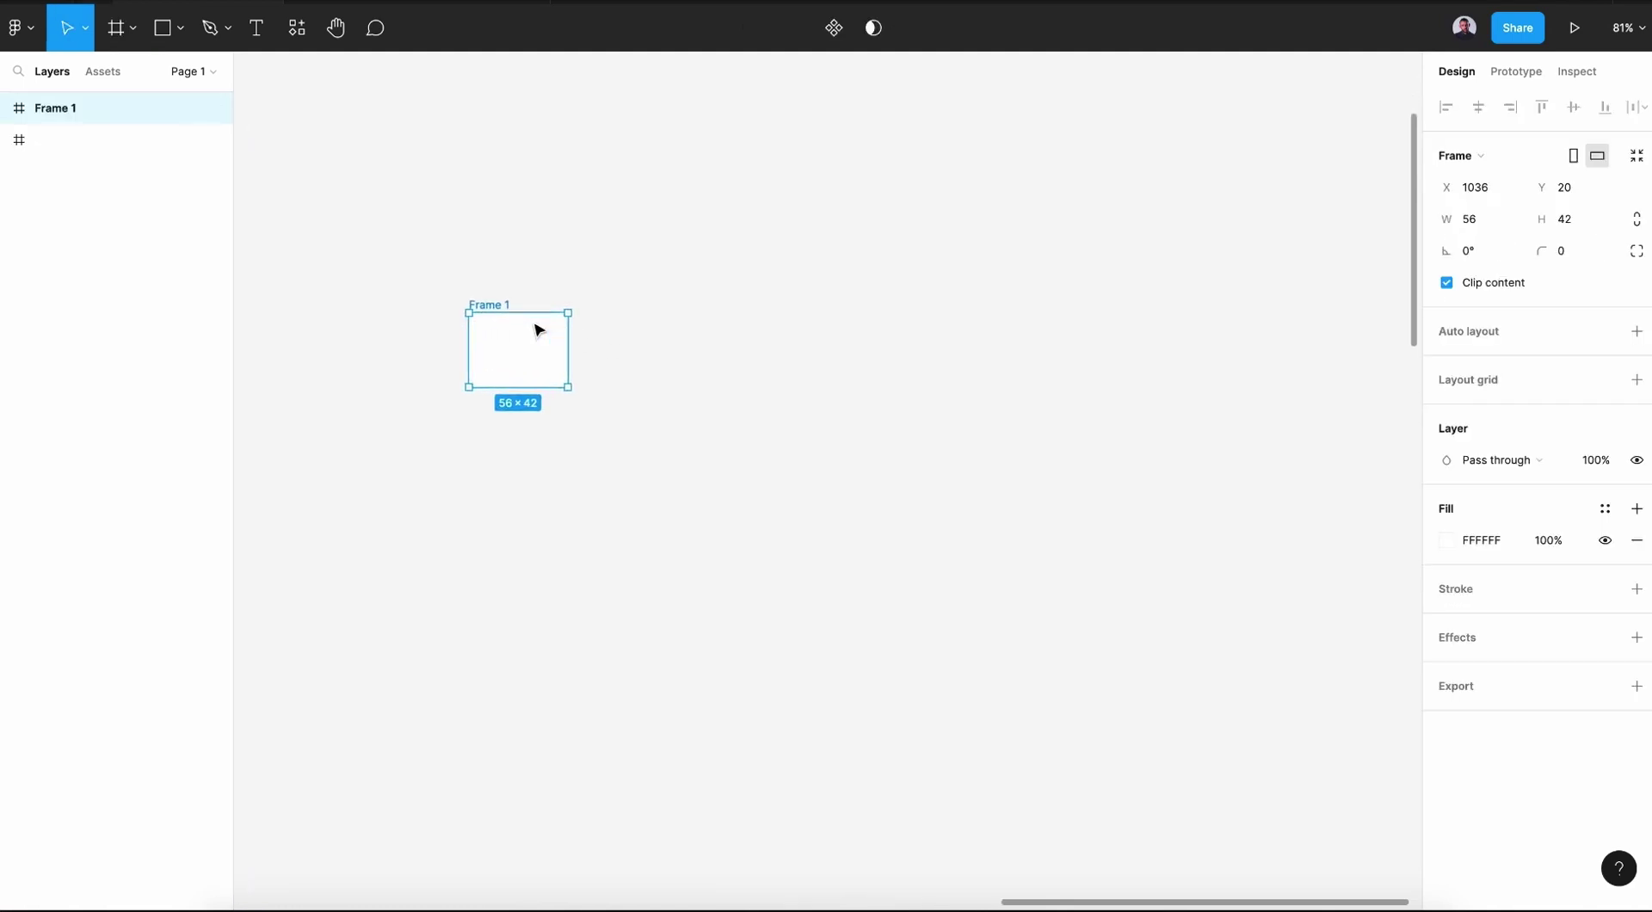
scroll(533, 329, "up", 2, "ctrl")
scroll(535, 328, "left", 4)
scroll(535, 327, "up", 1)
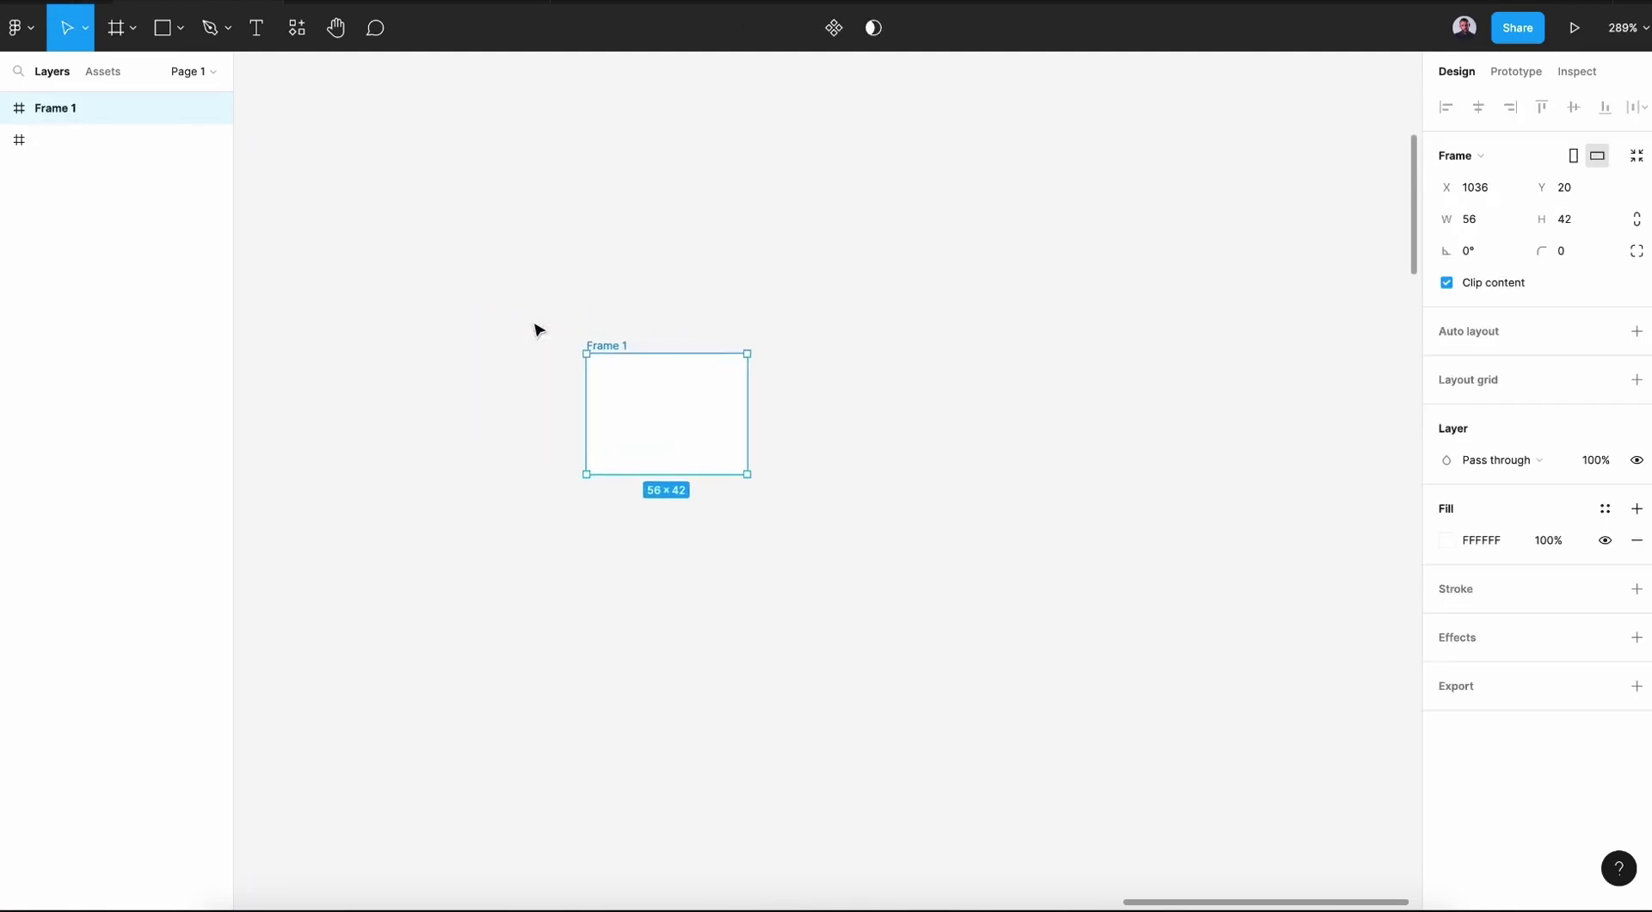
Set the frame's height to 40 and name it 'Default'.
left_click(1499, 220)
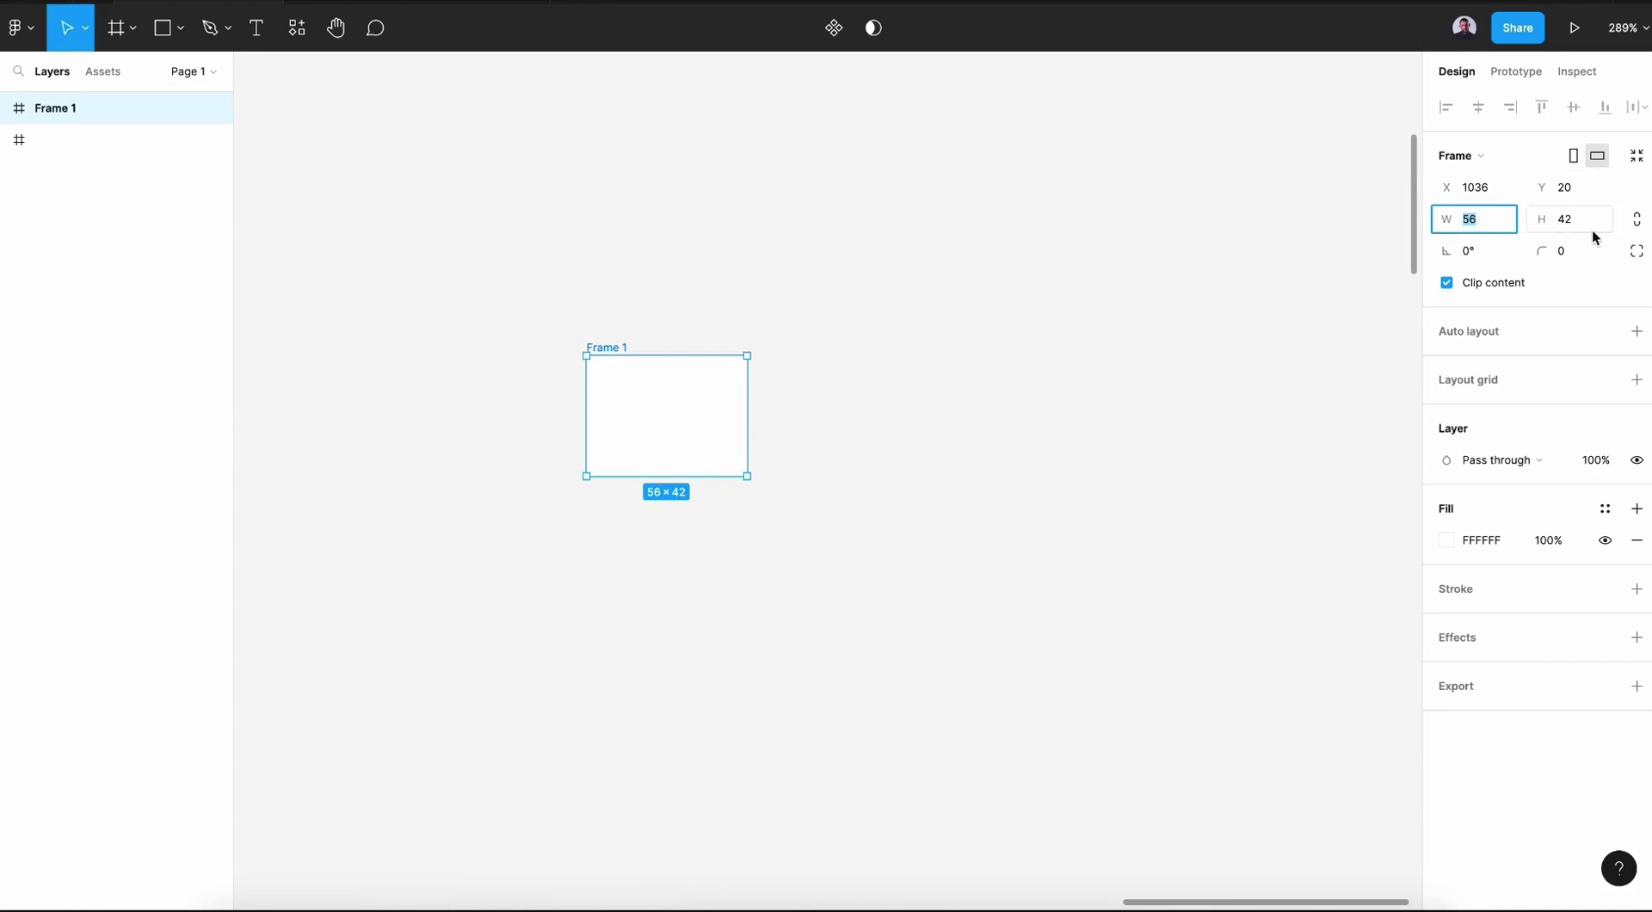
left_click(1572, 221)
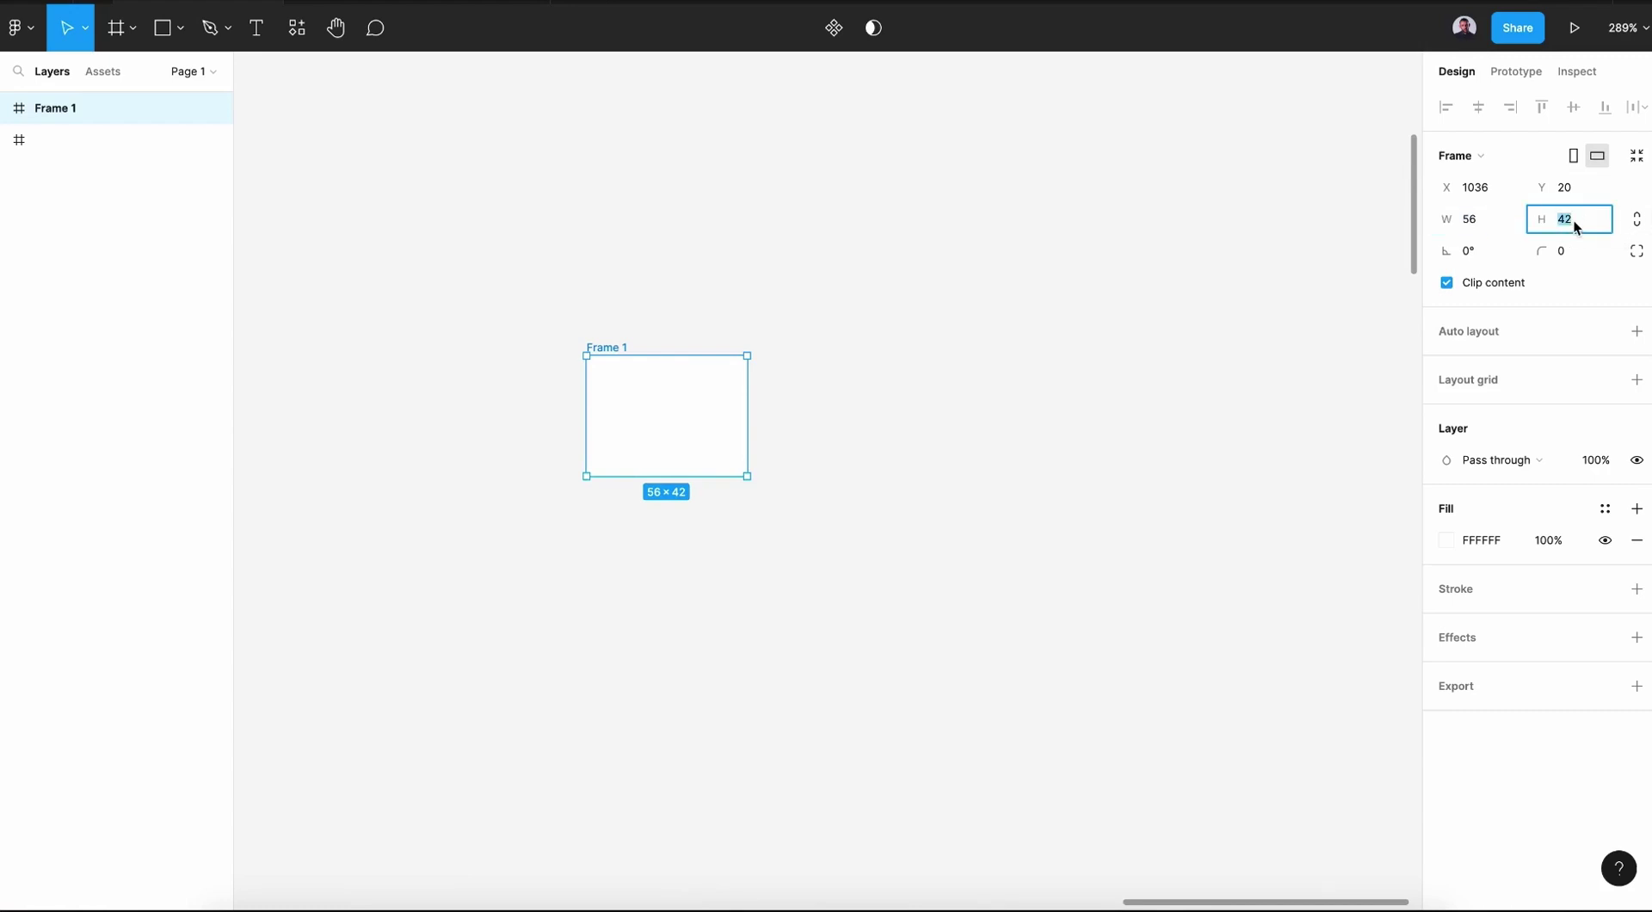
type("40")
key("Return")
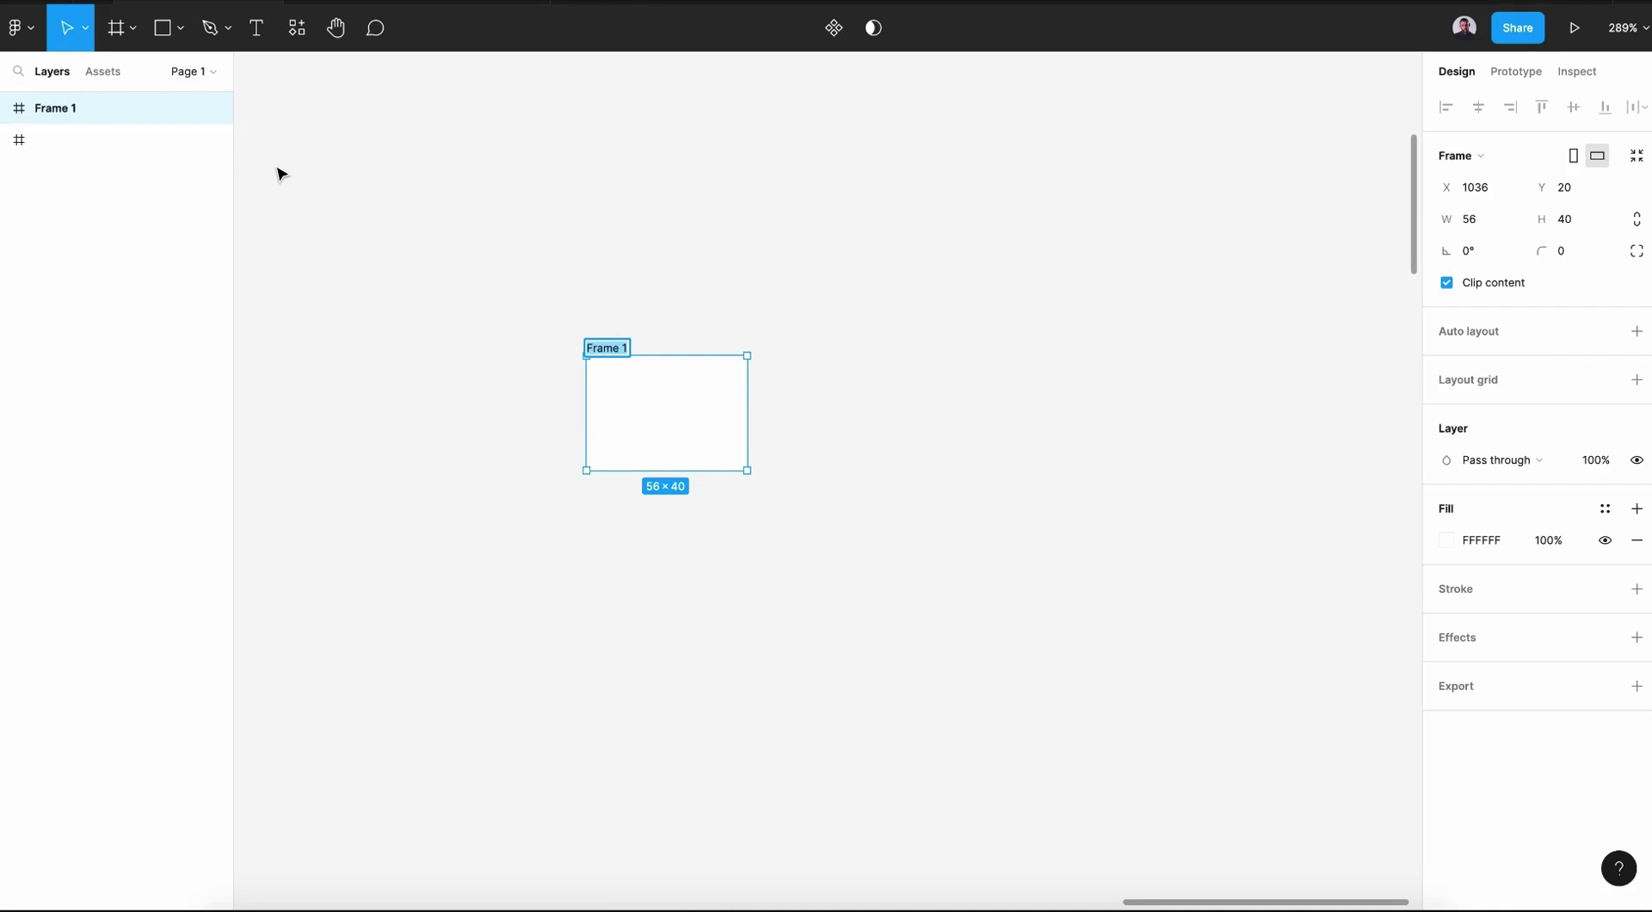
type("Default")
key("Return")
Drag the Layer icon component from Assets into the Default frame.
left_click(109, 71)
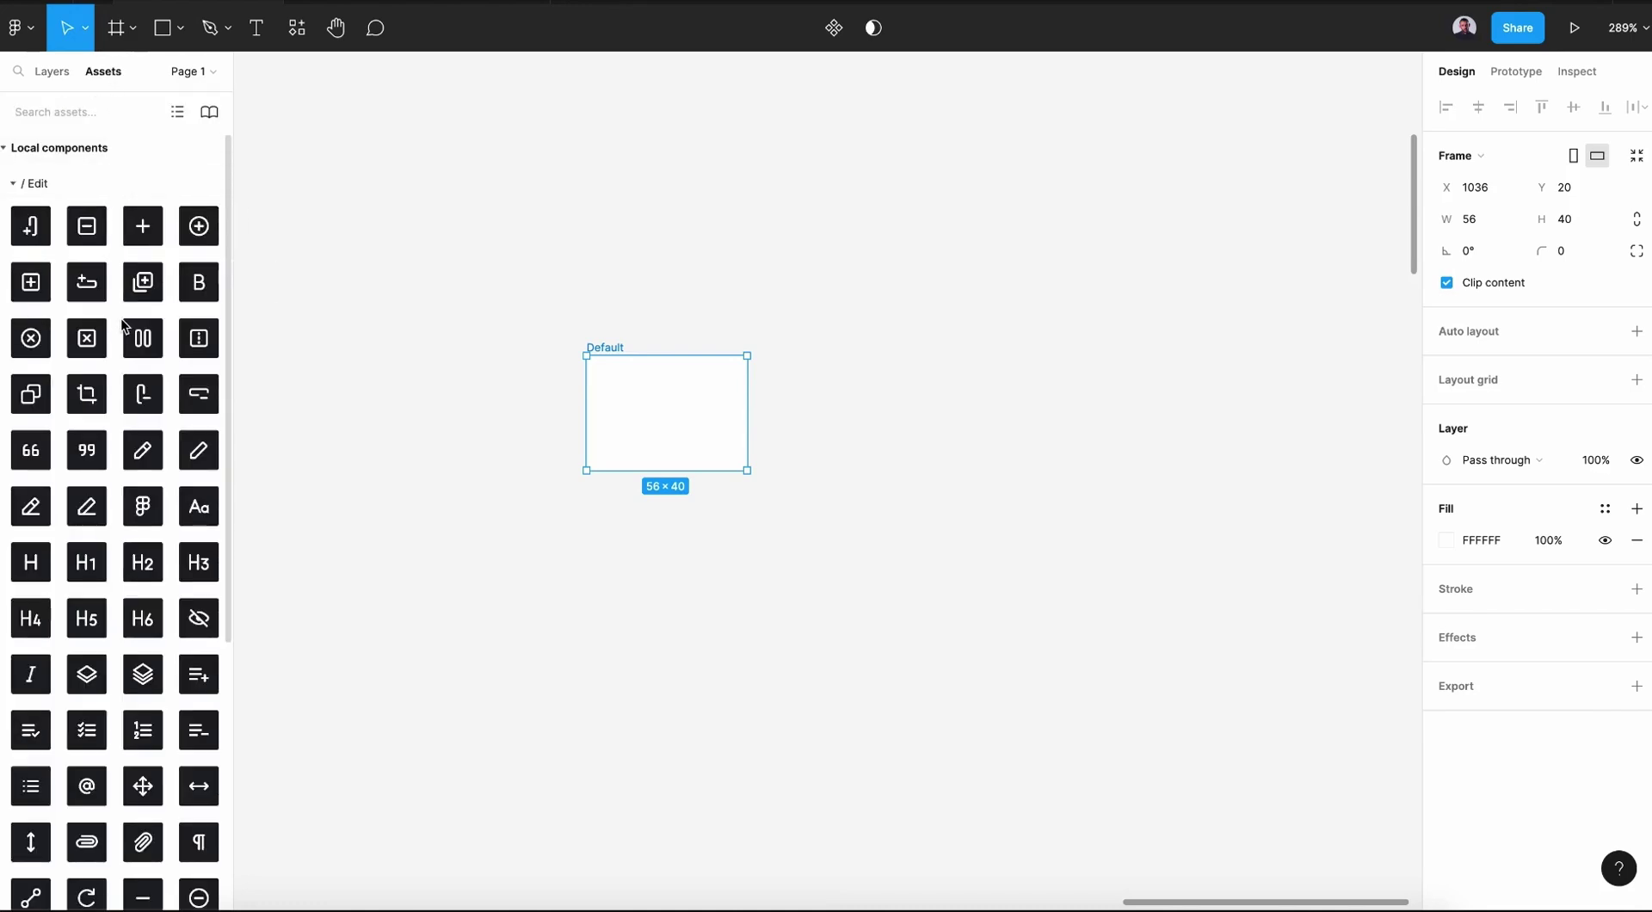
scroll(121, 325, "down", 2)
scroll(121, 325, "down", 1)
scroll(121, 326, "down", 1)
scroll(120, 325, "down", 1)
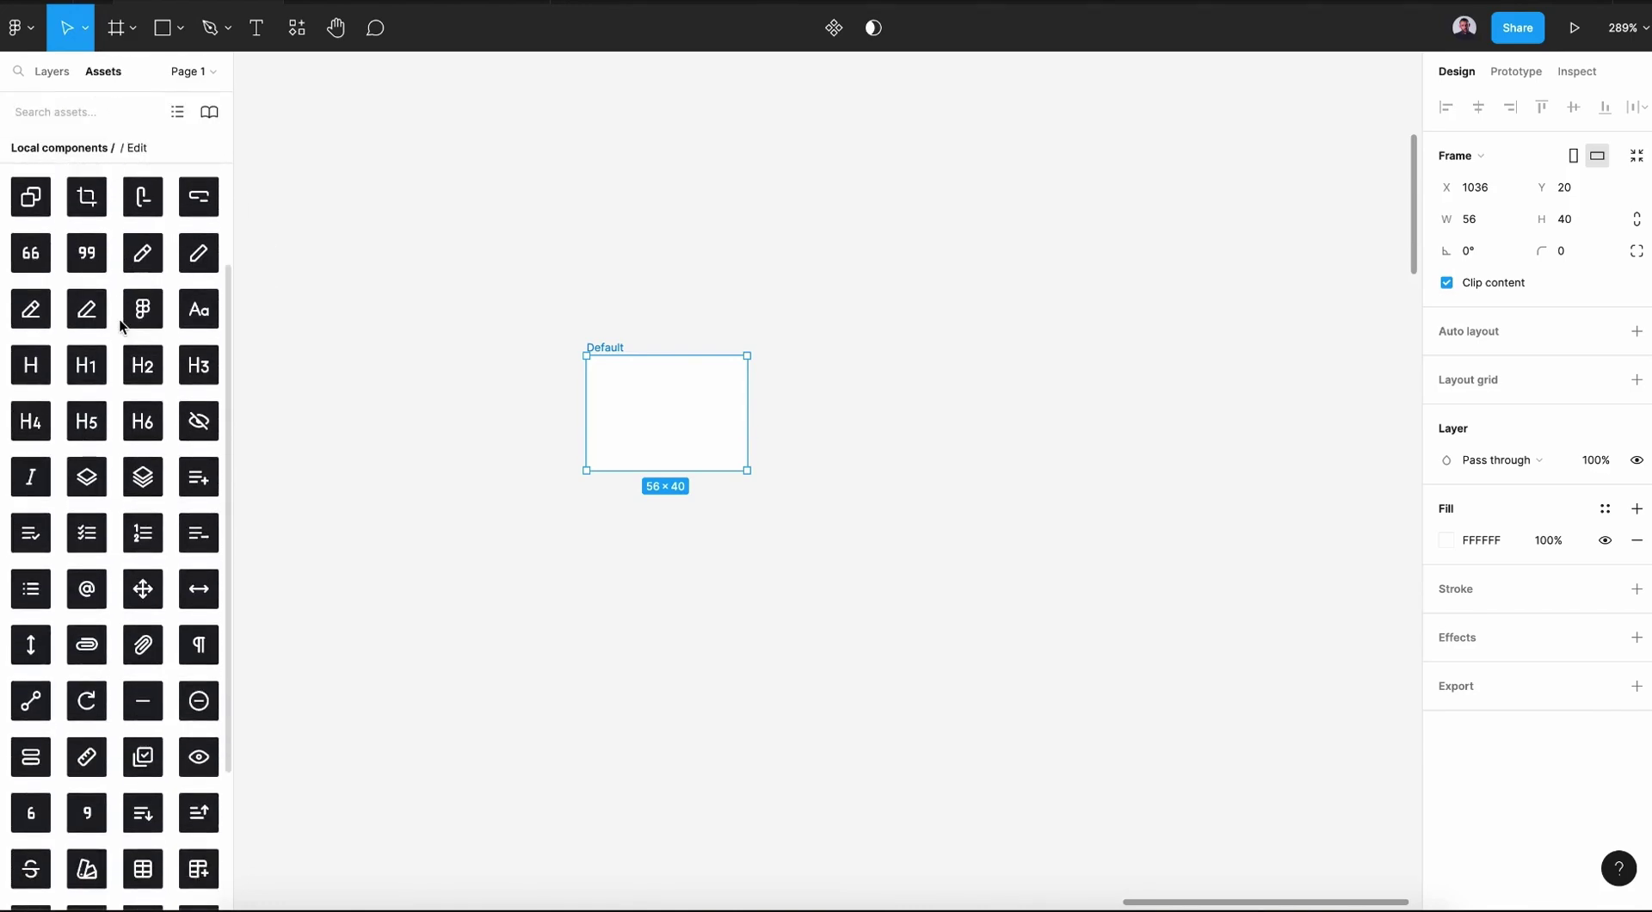
scroll(121, 325, "down", 1)
scroll(120, 325, "down", 2)
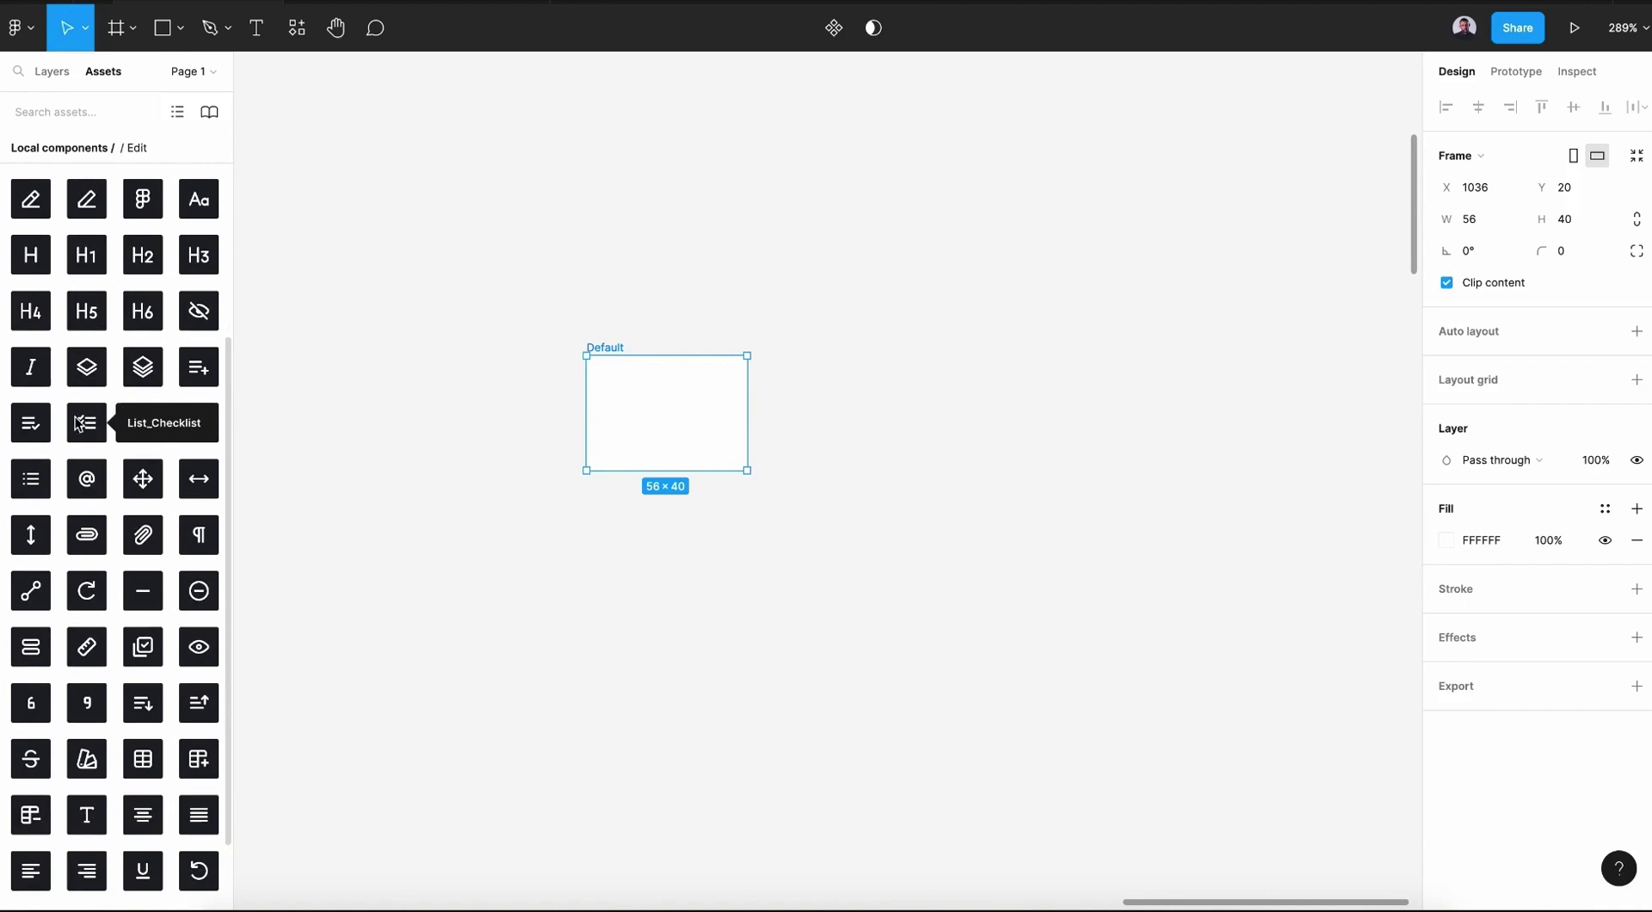
left_click_drag(89, 369, 676, 421)
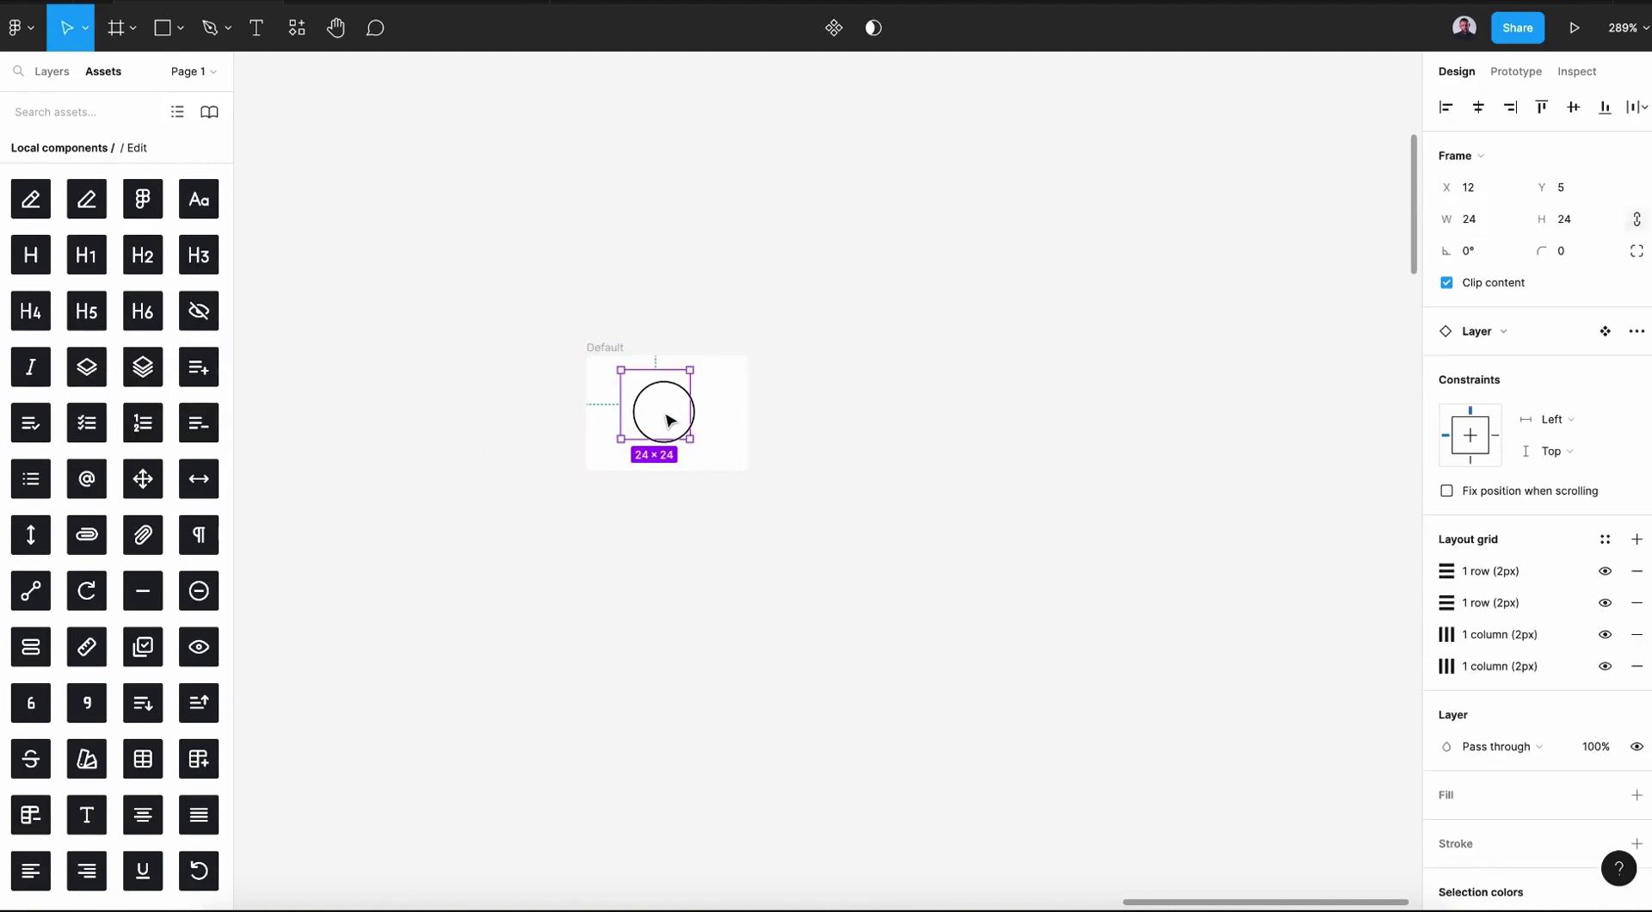
Detach the icon's colour style and darken it to 333333.
scroll(1501, 714, "down", 3)
left_click(1468, 746)
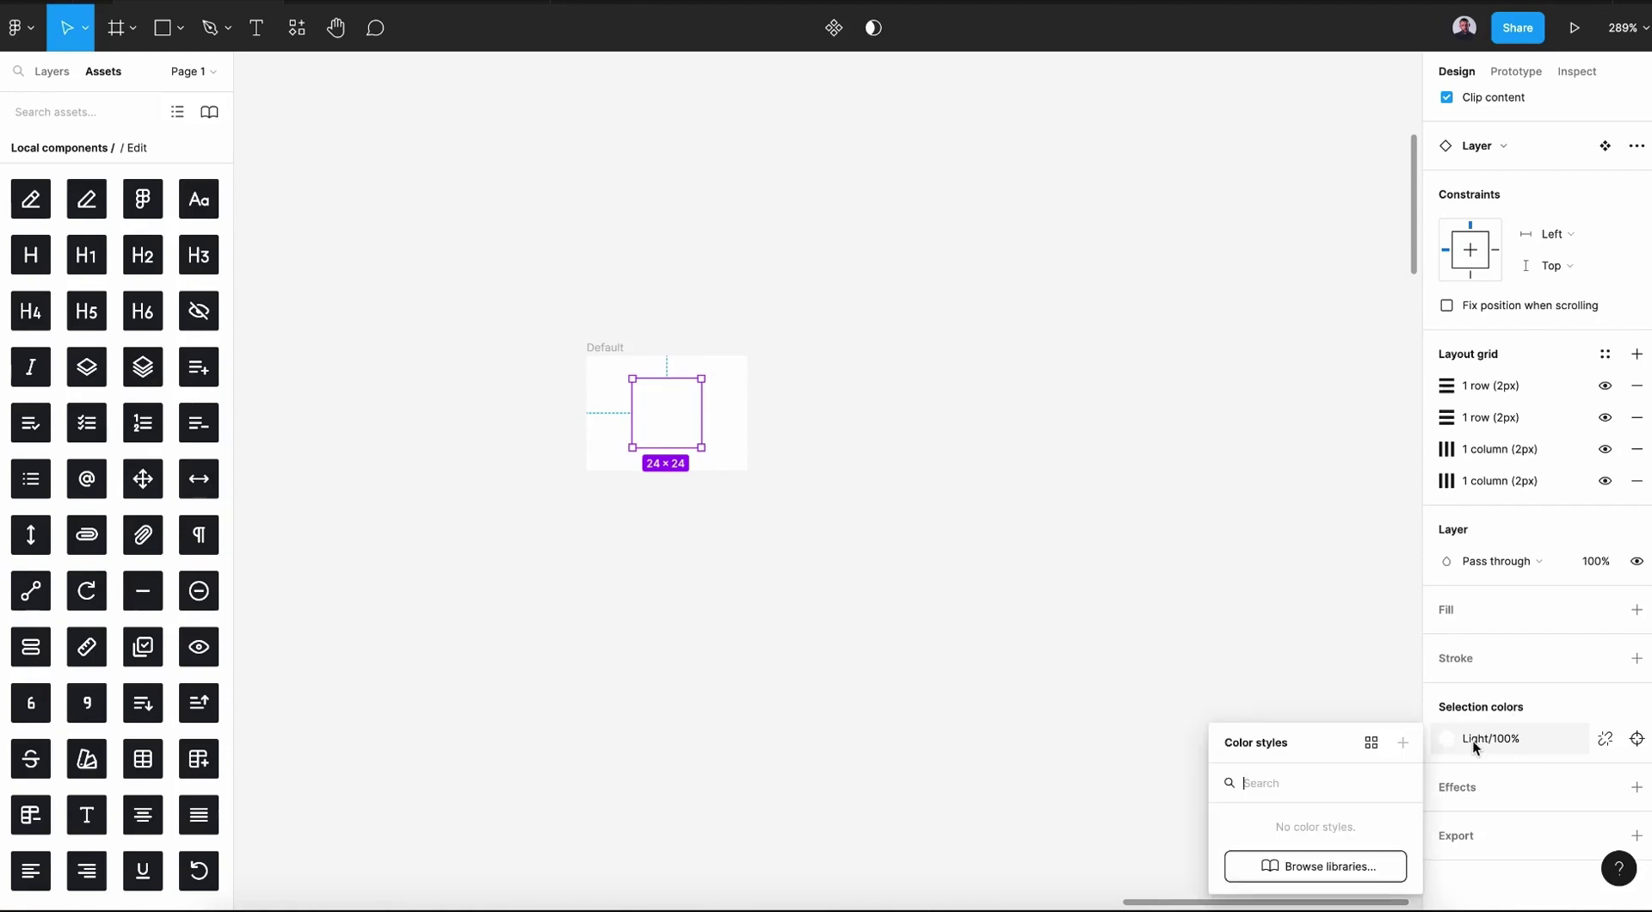
left_click(1372, 738)
mouse_move(1255, 564)
left_mouse_down()
mouse_move(1171, 624)
mouse_move(1187, 602)
left_mouse_up()
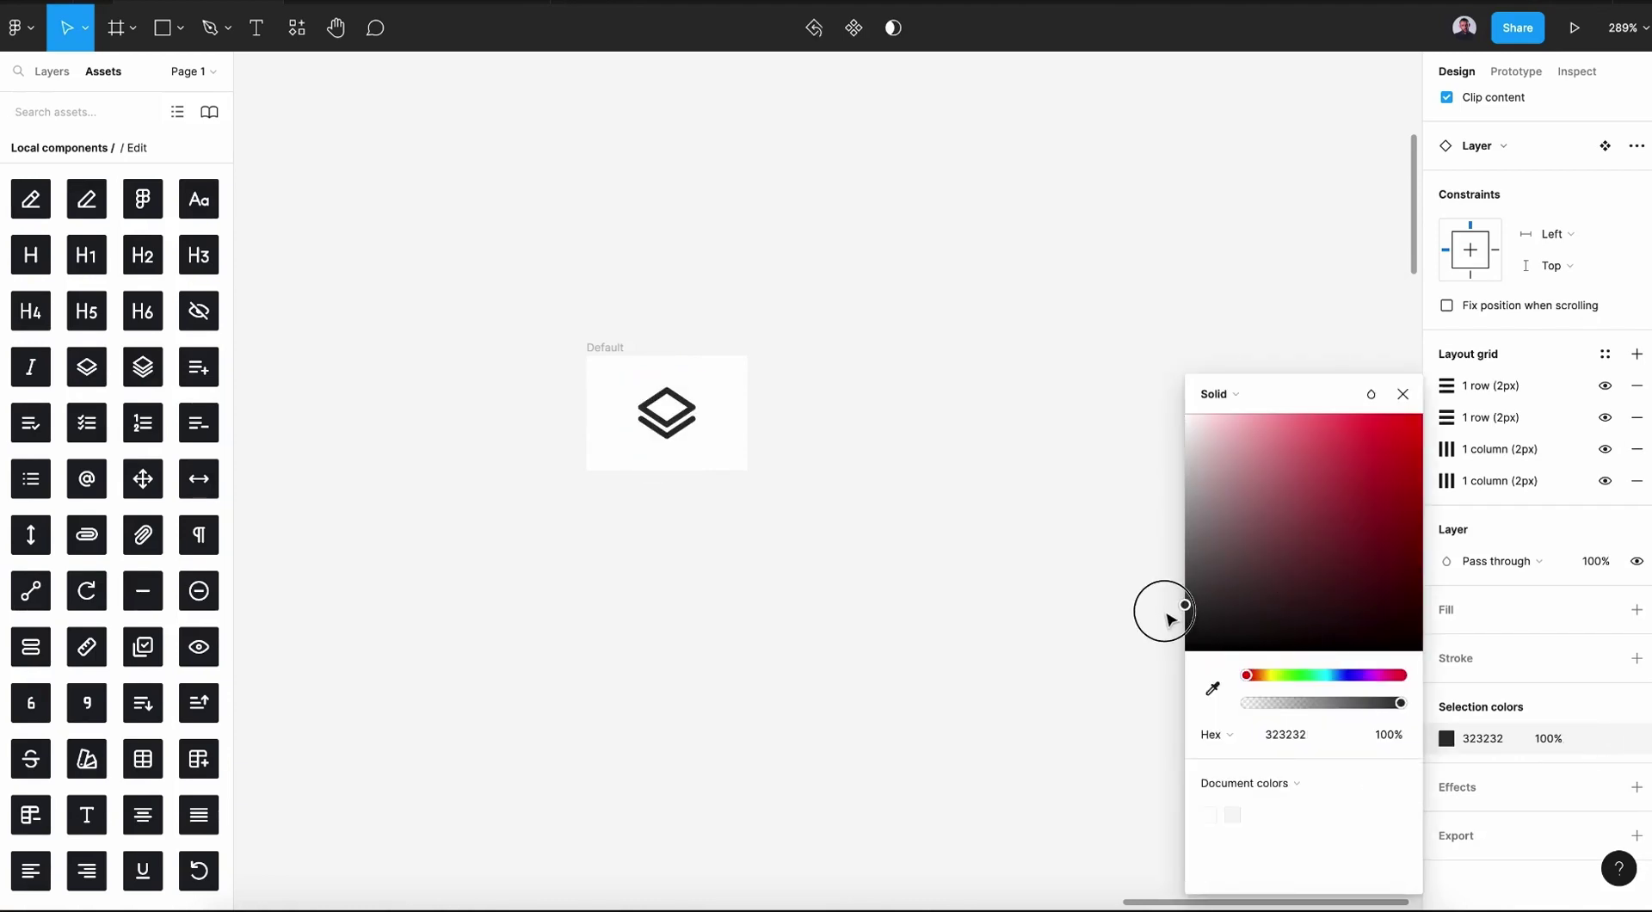
Add auto layout to the Default frame.
scroll(1428, 259, "up", 3)
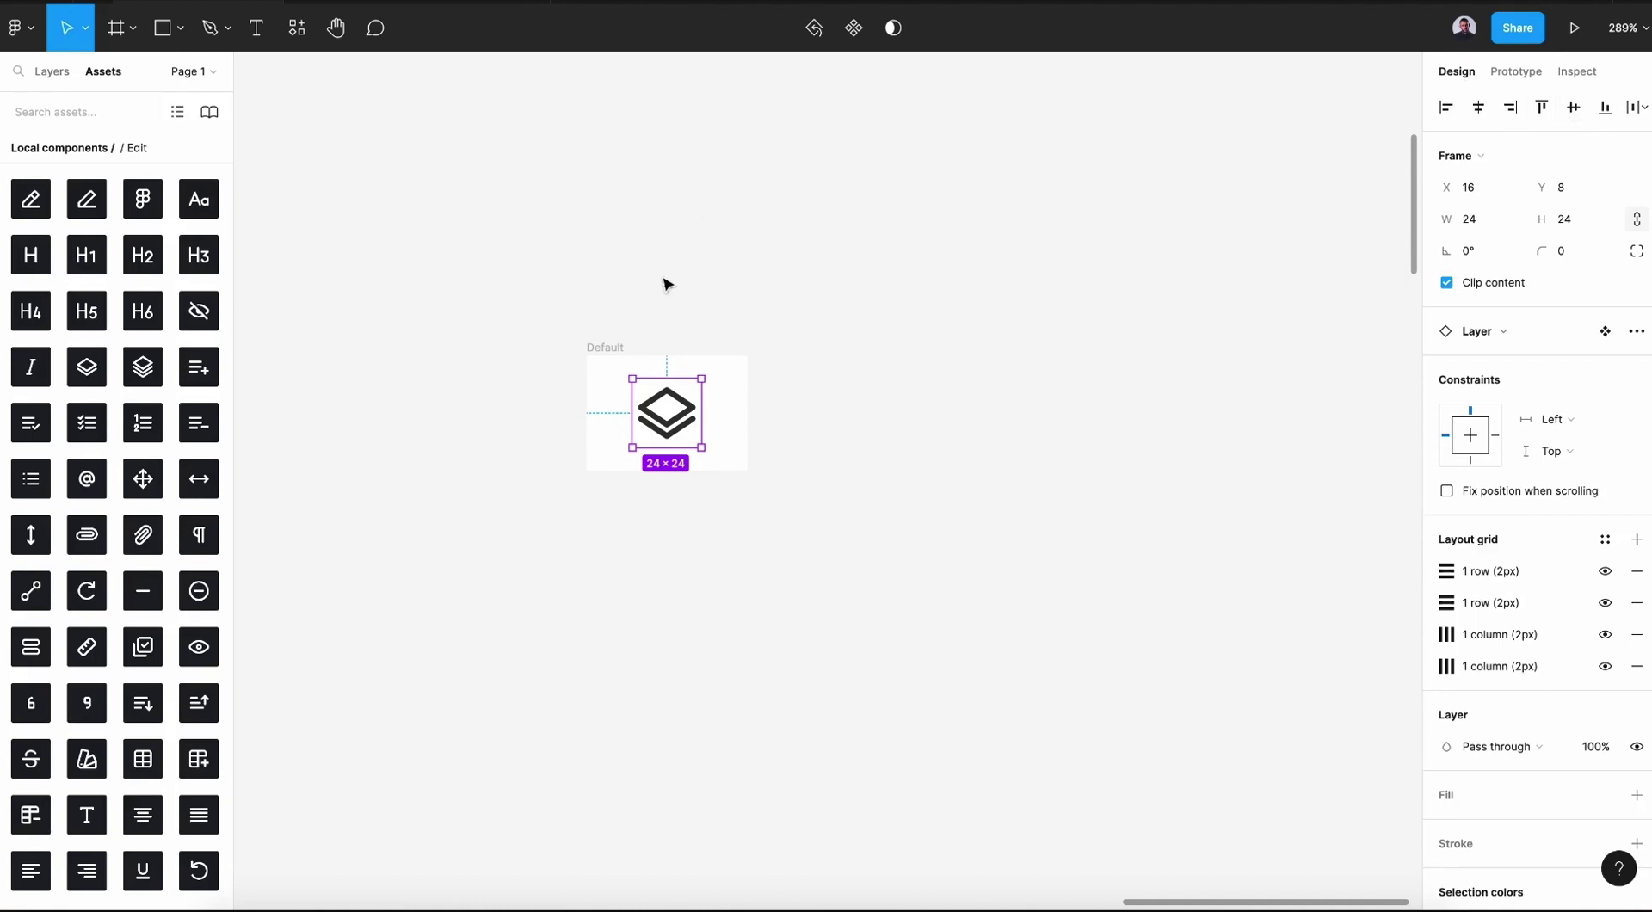
left_click(610, 347)
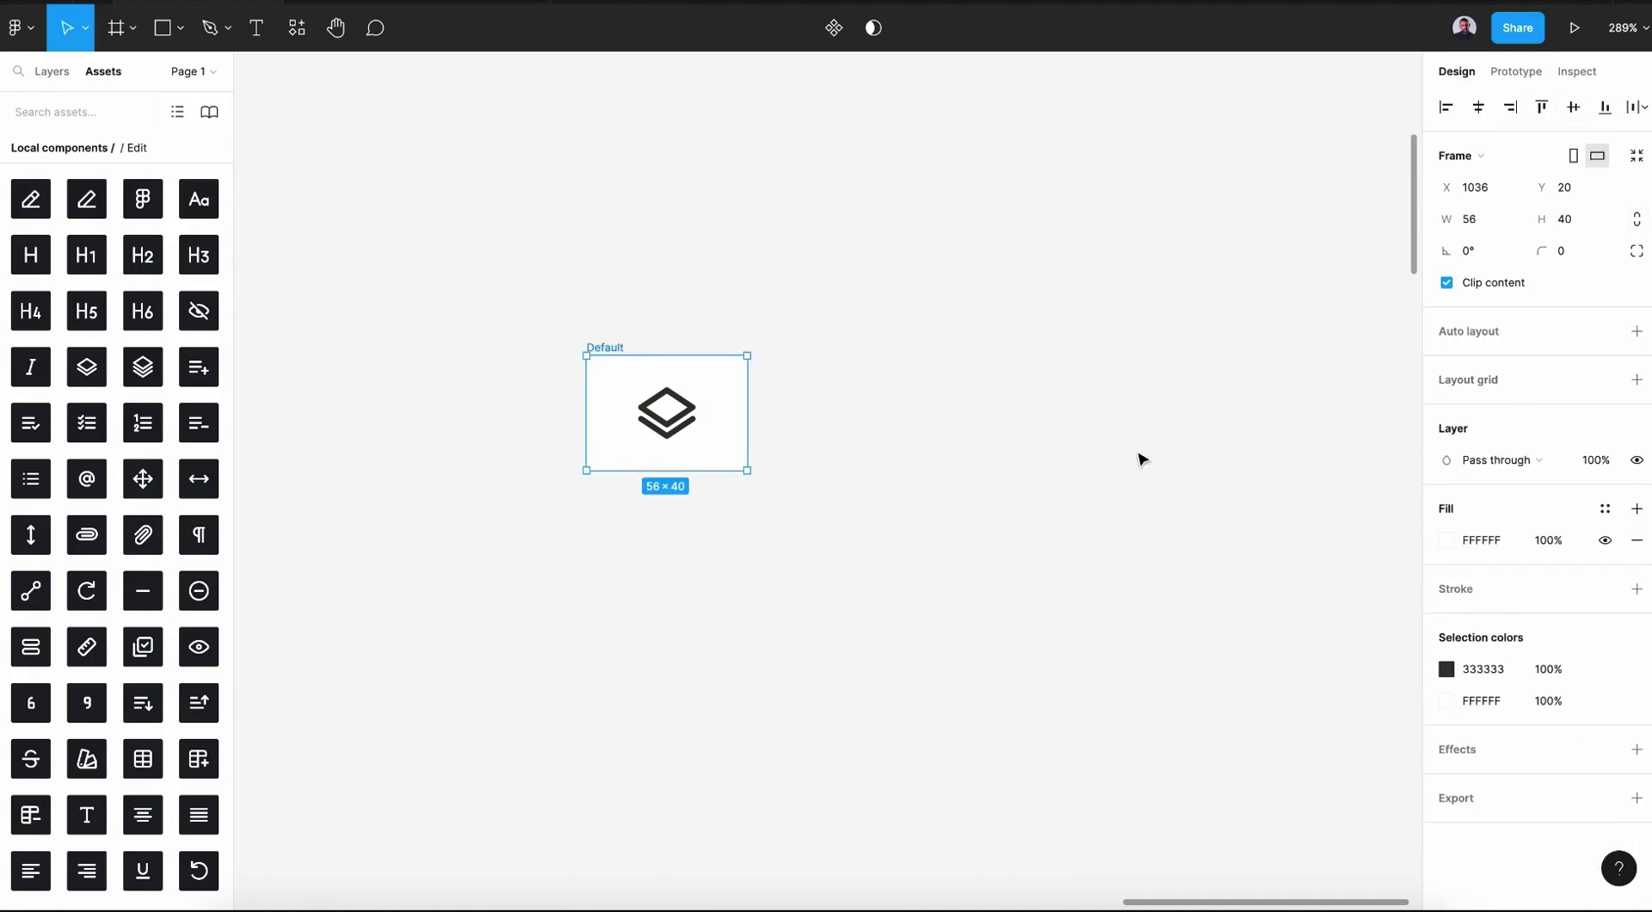
left_click(1635, 331)
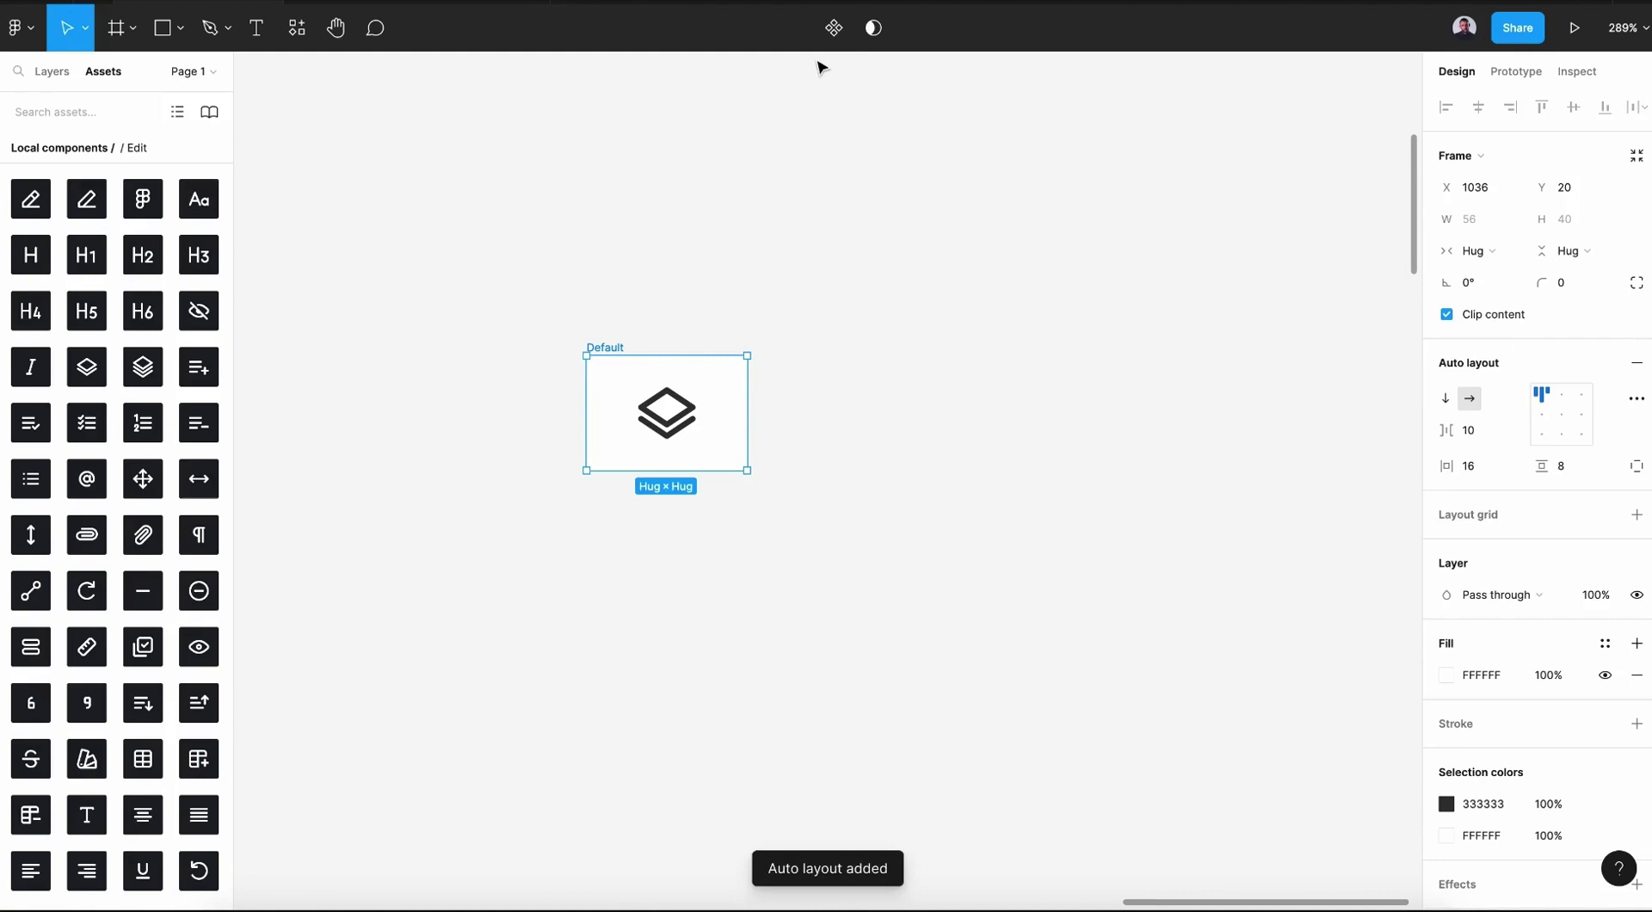
Make Default a component and add a second variant named Hovered.
left_click(831, 31)
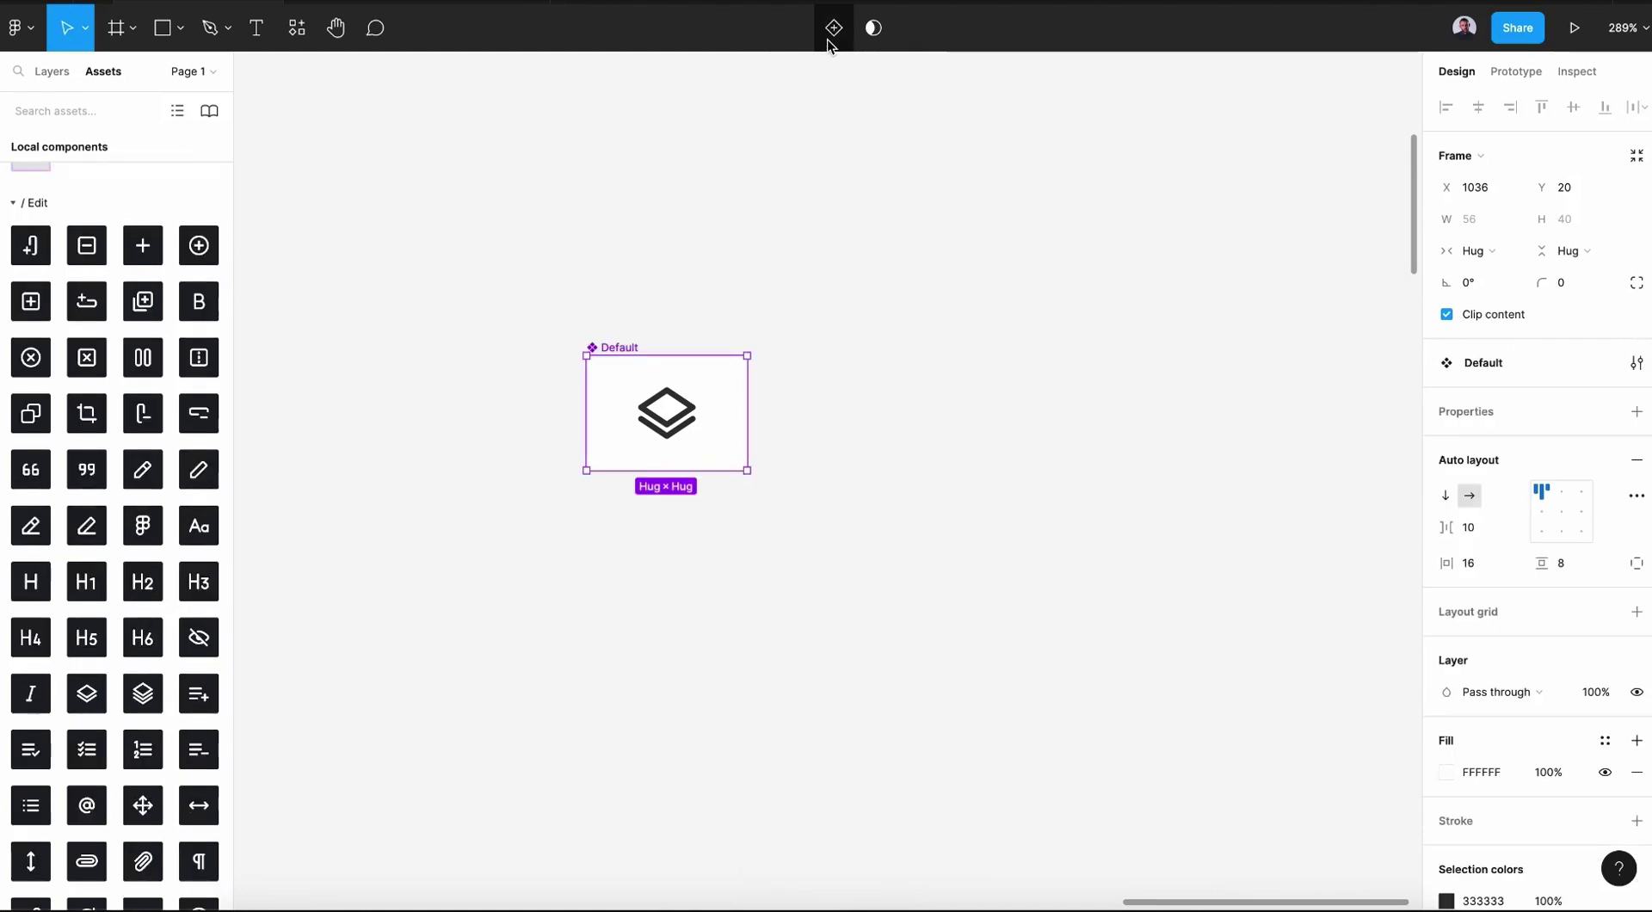
left_click(833, 28)
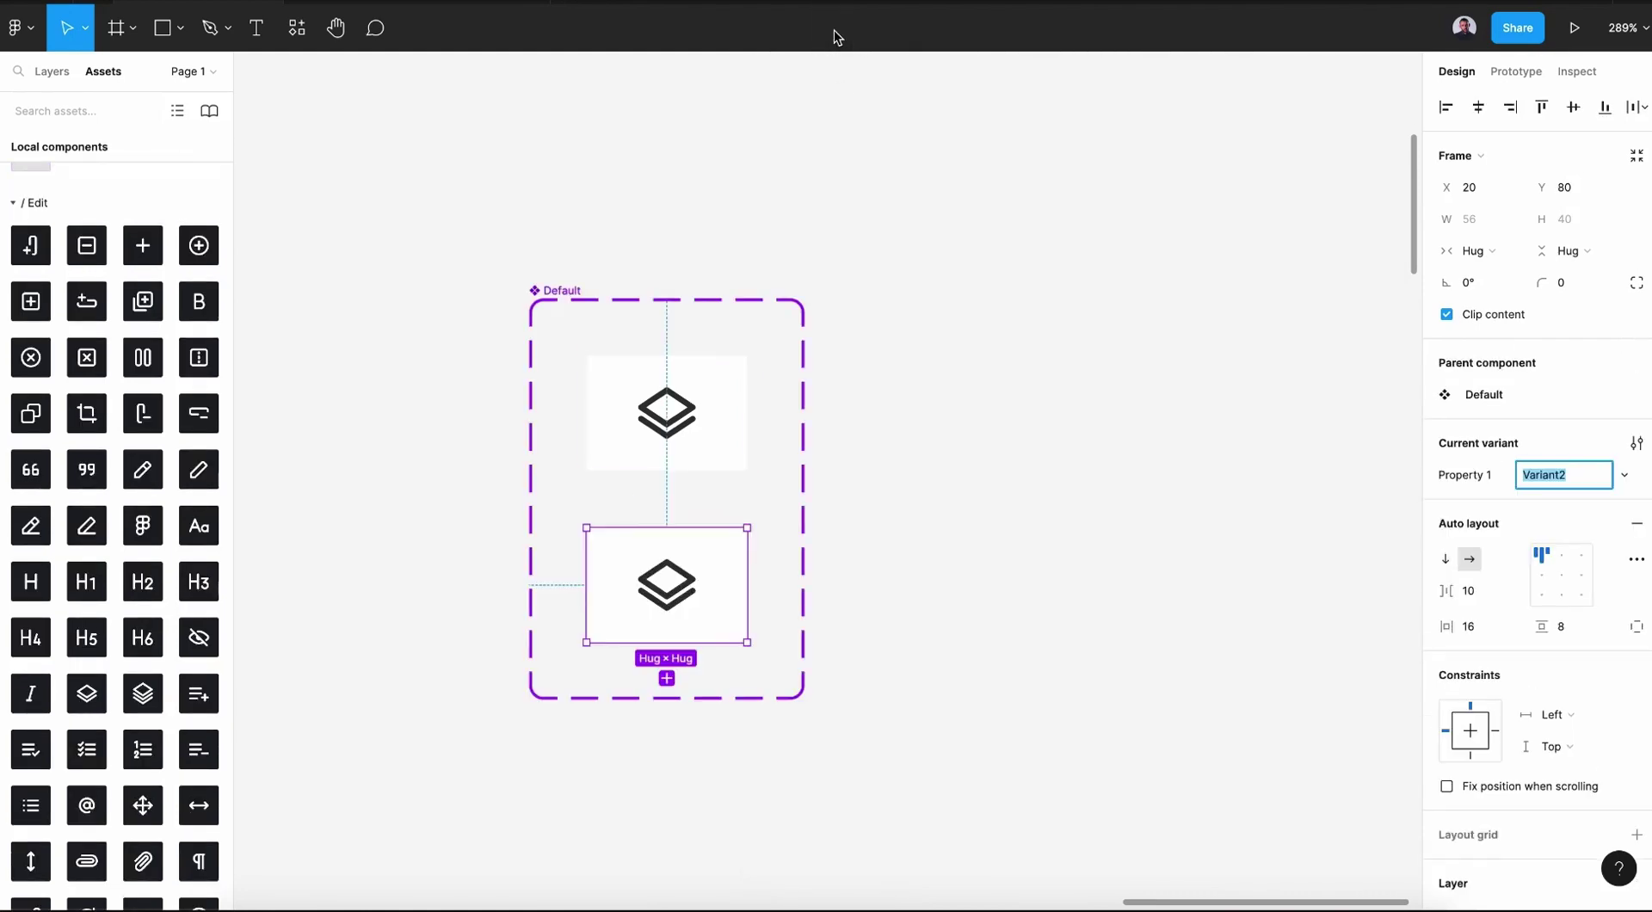
scroll(860, 413, "down", 4)
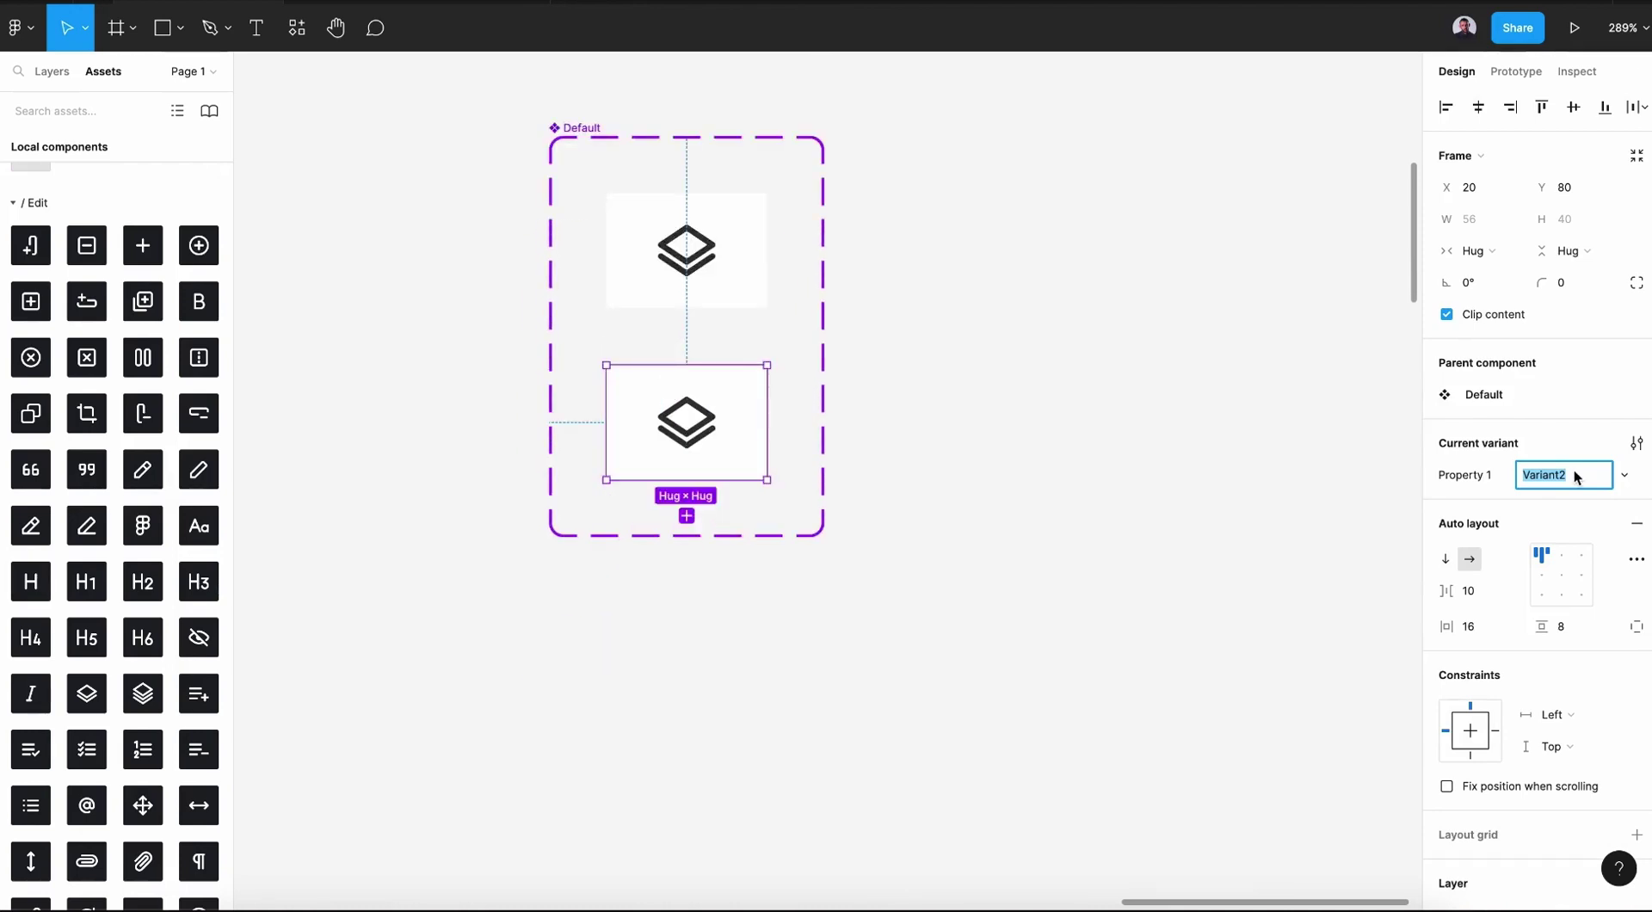
type("Hovered")
Rename the component set's variant property to 'States'.
left_click(580, 140)
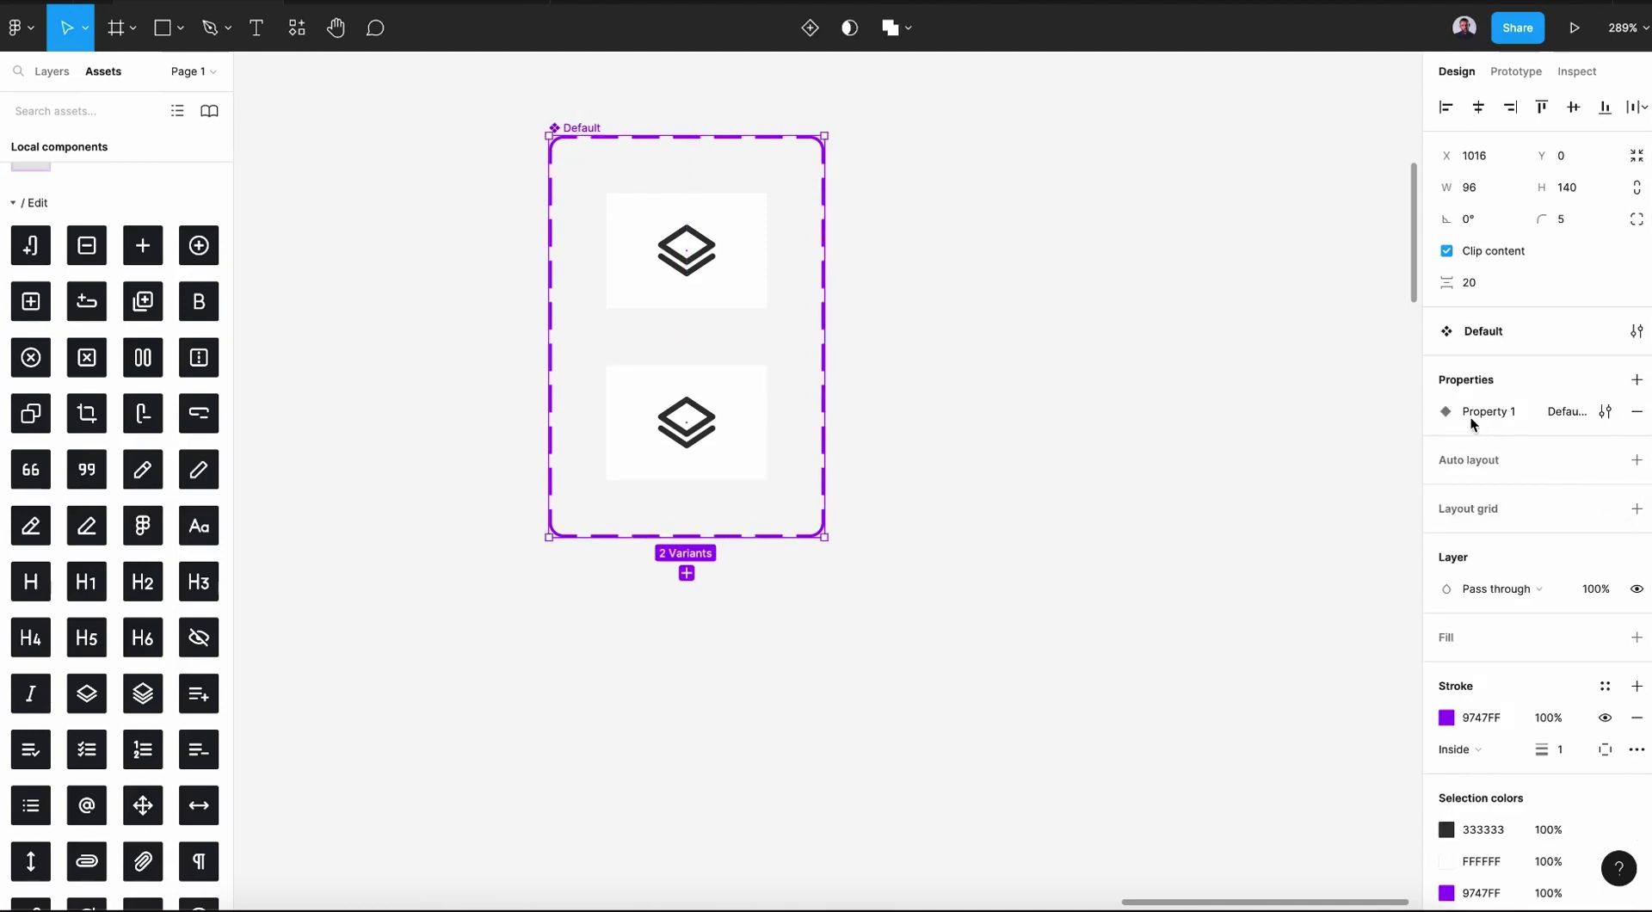
left_click(1605, 413)
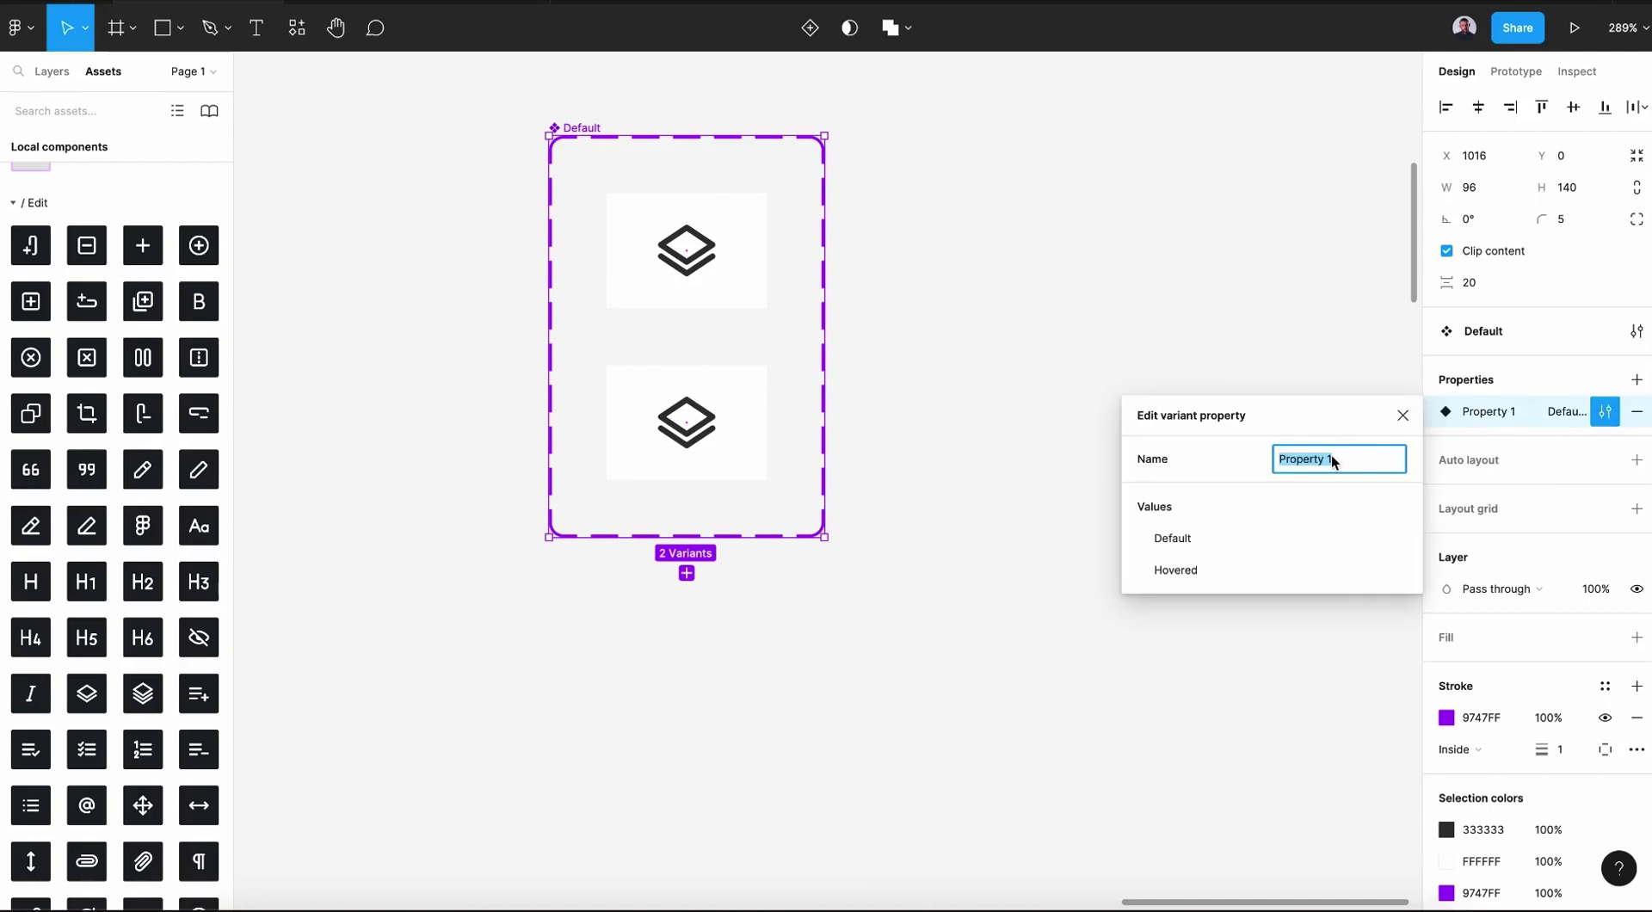
type("Stat")
type("es")
key("Return")
left_click(1401, 416)
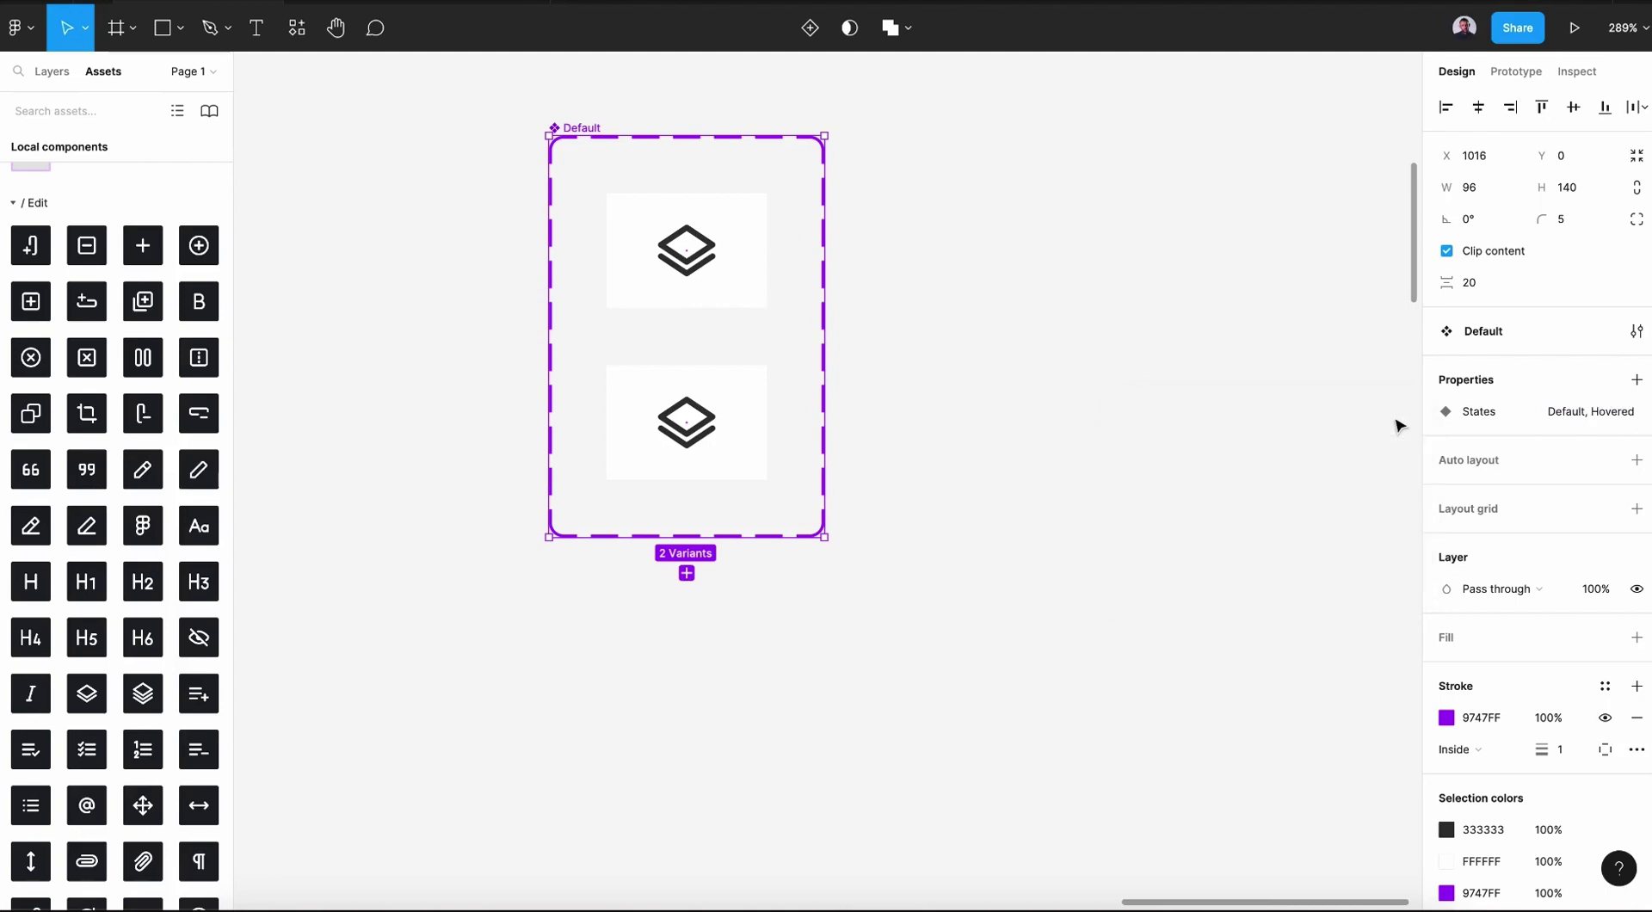
Give the Hovered variant a light cyan background fill.
left_click(1550, 475)
left_click(709, 464)
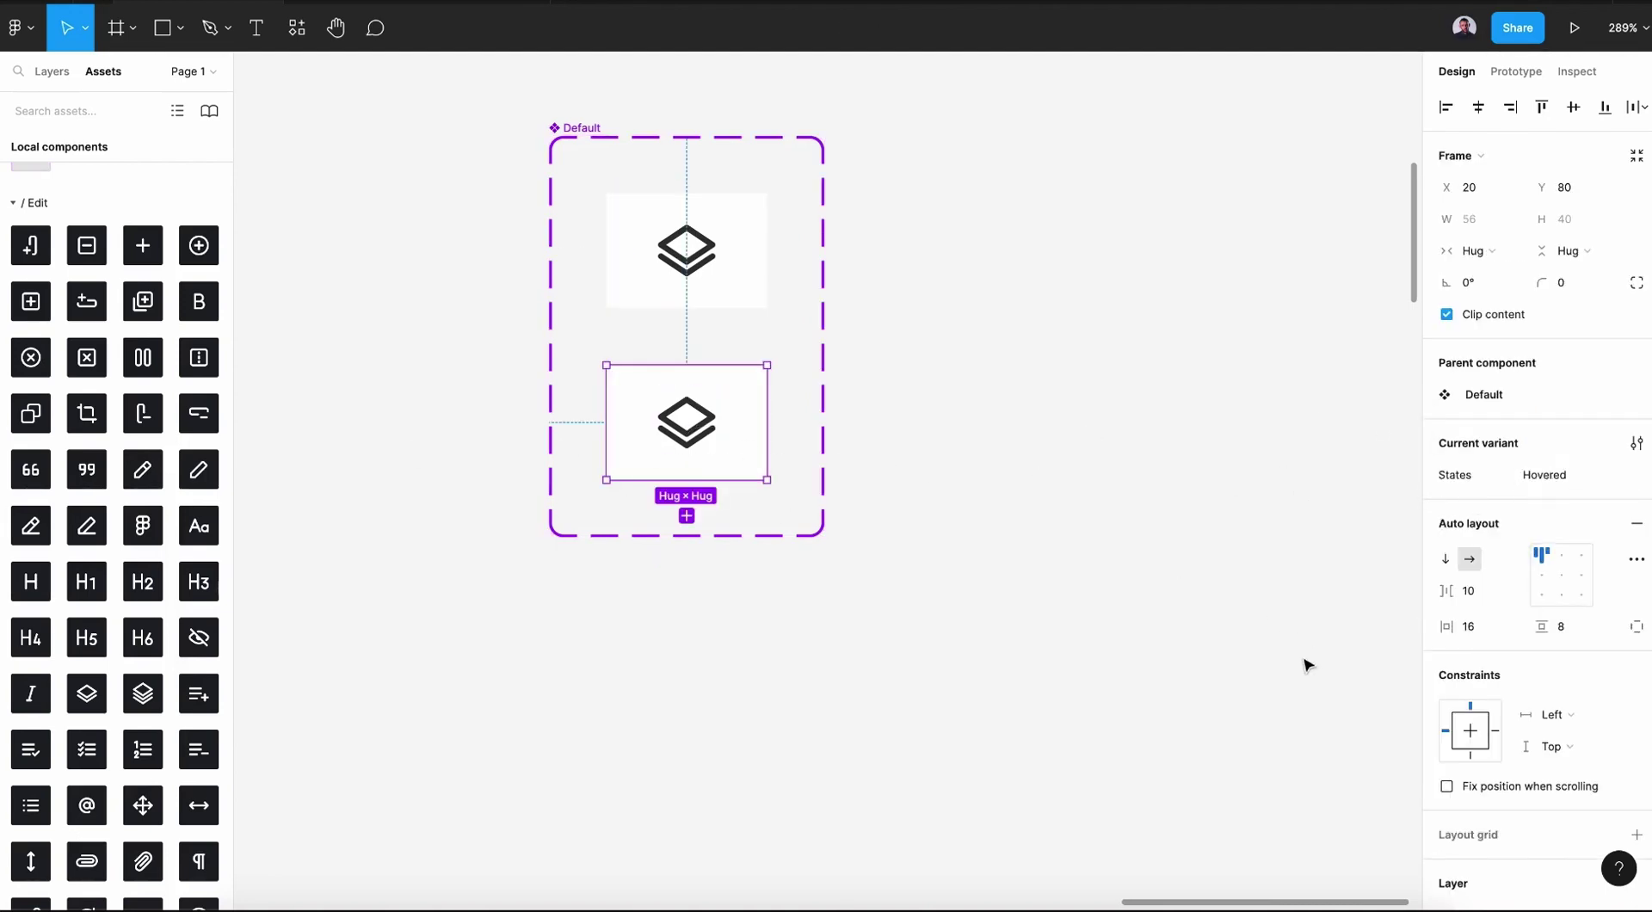
scroll(1524, 649, "down", 5)
scroll(1524, 649, "down", 2)
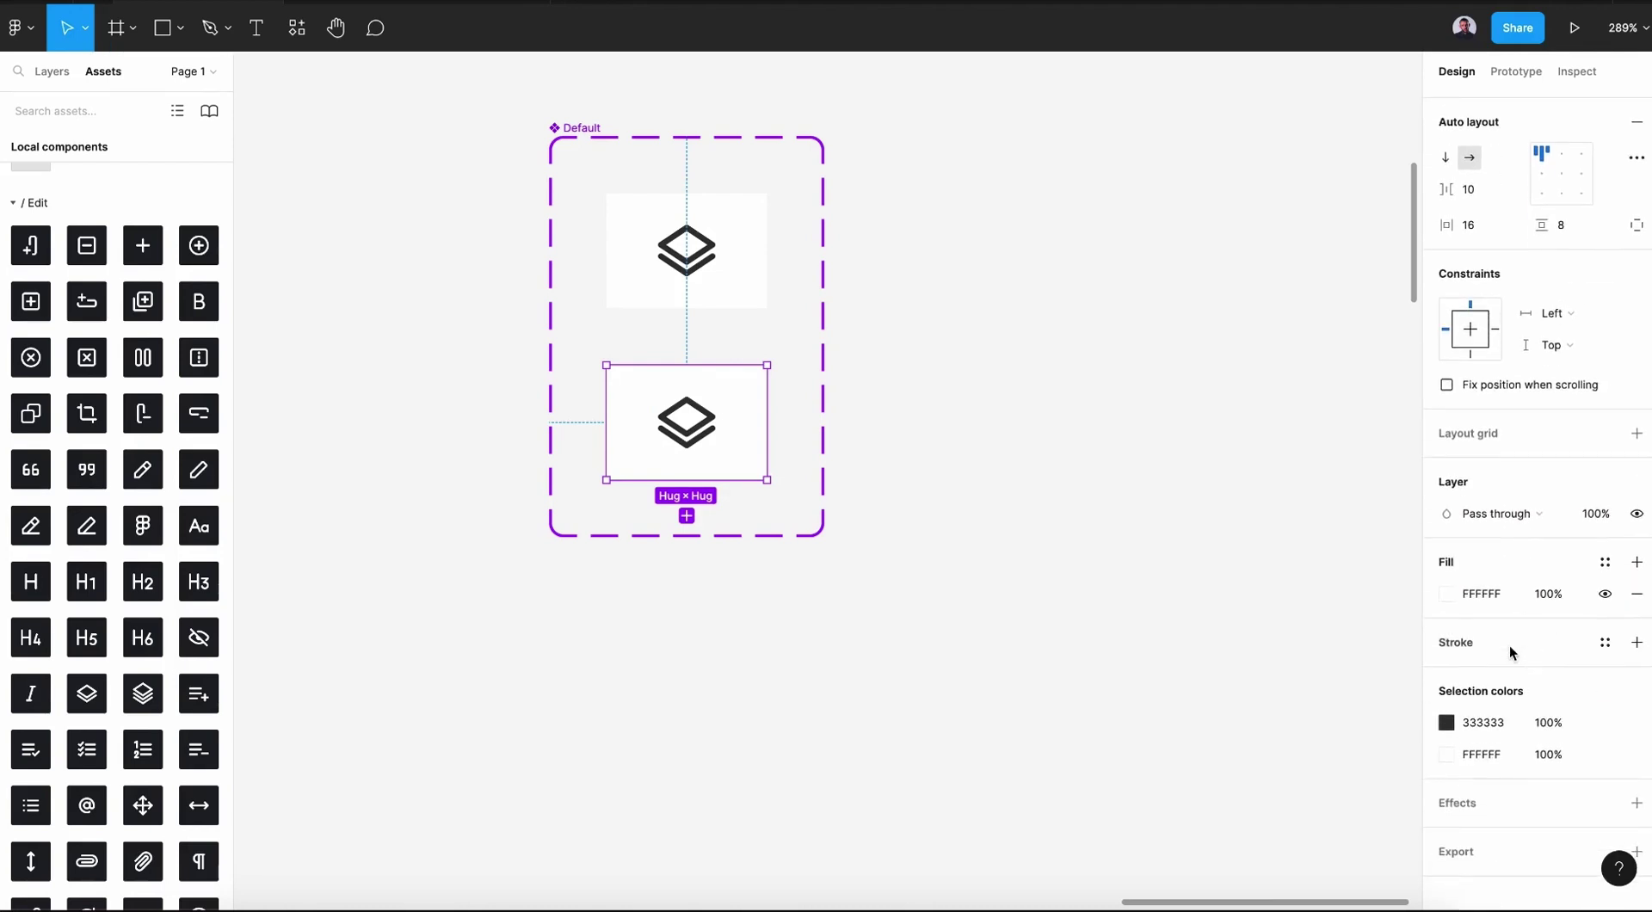
left_click(1445, 594)
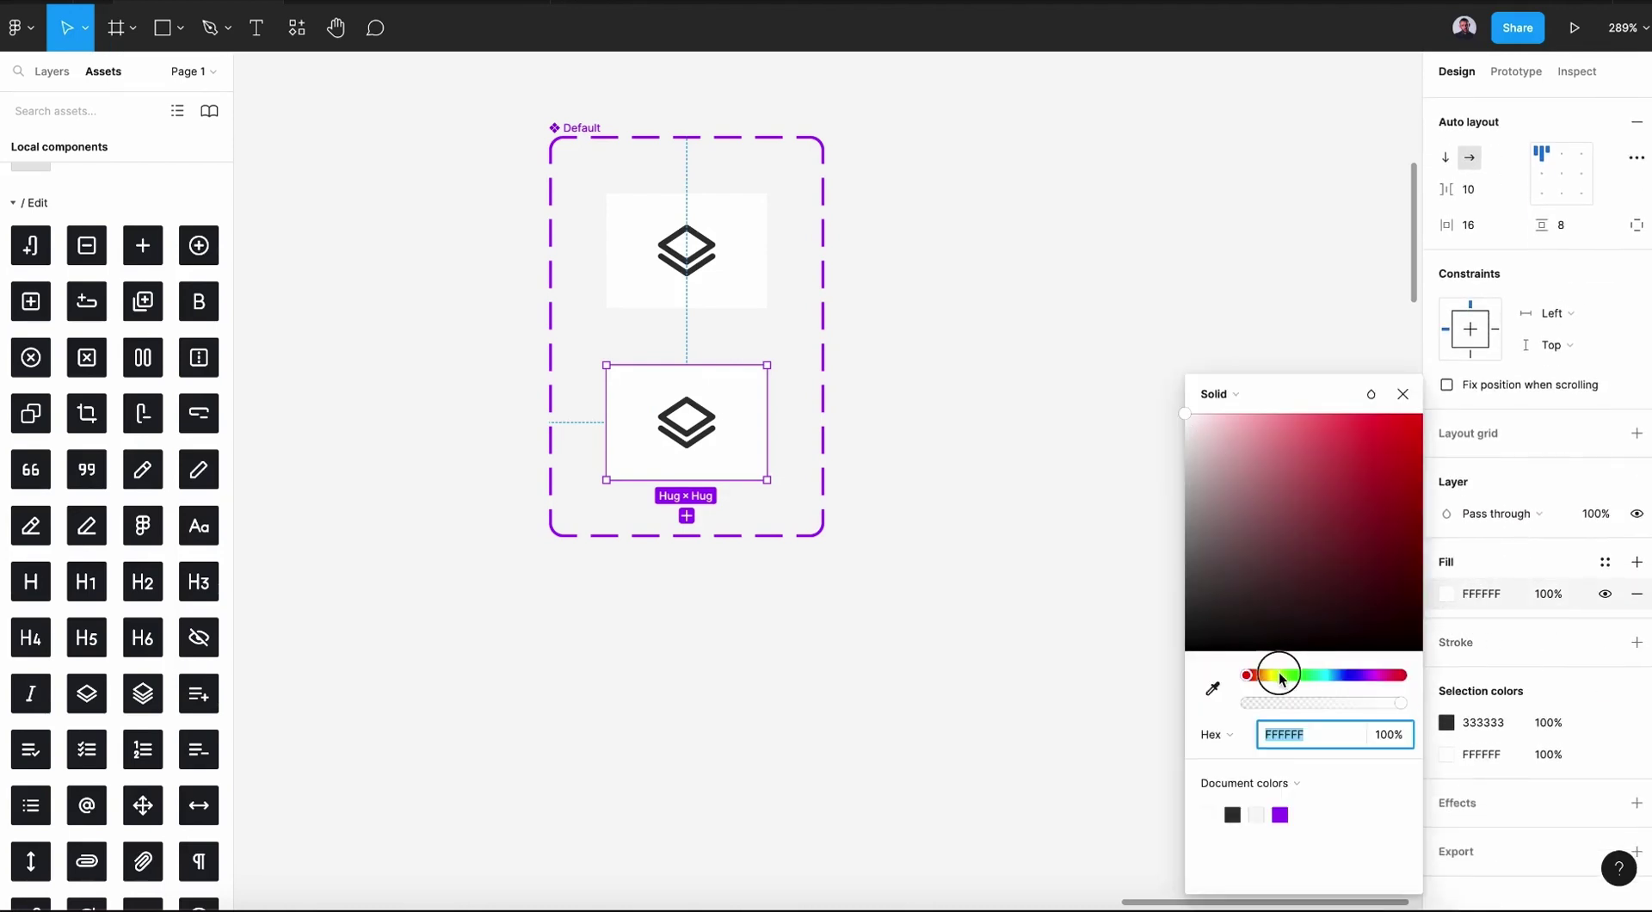
left_click_drag(1279, 676, 1331, 675)
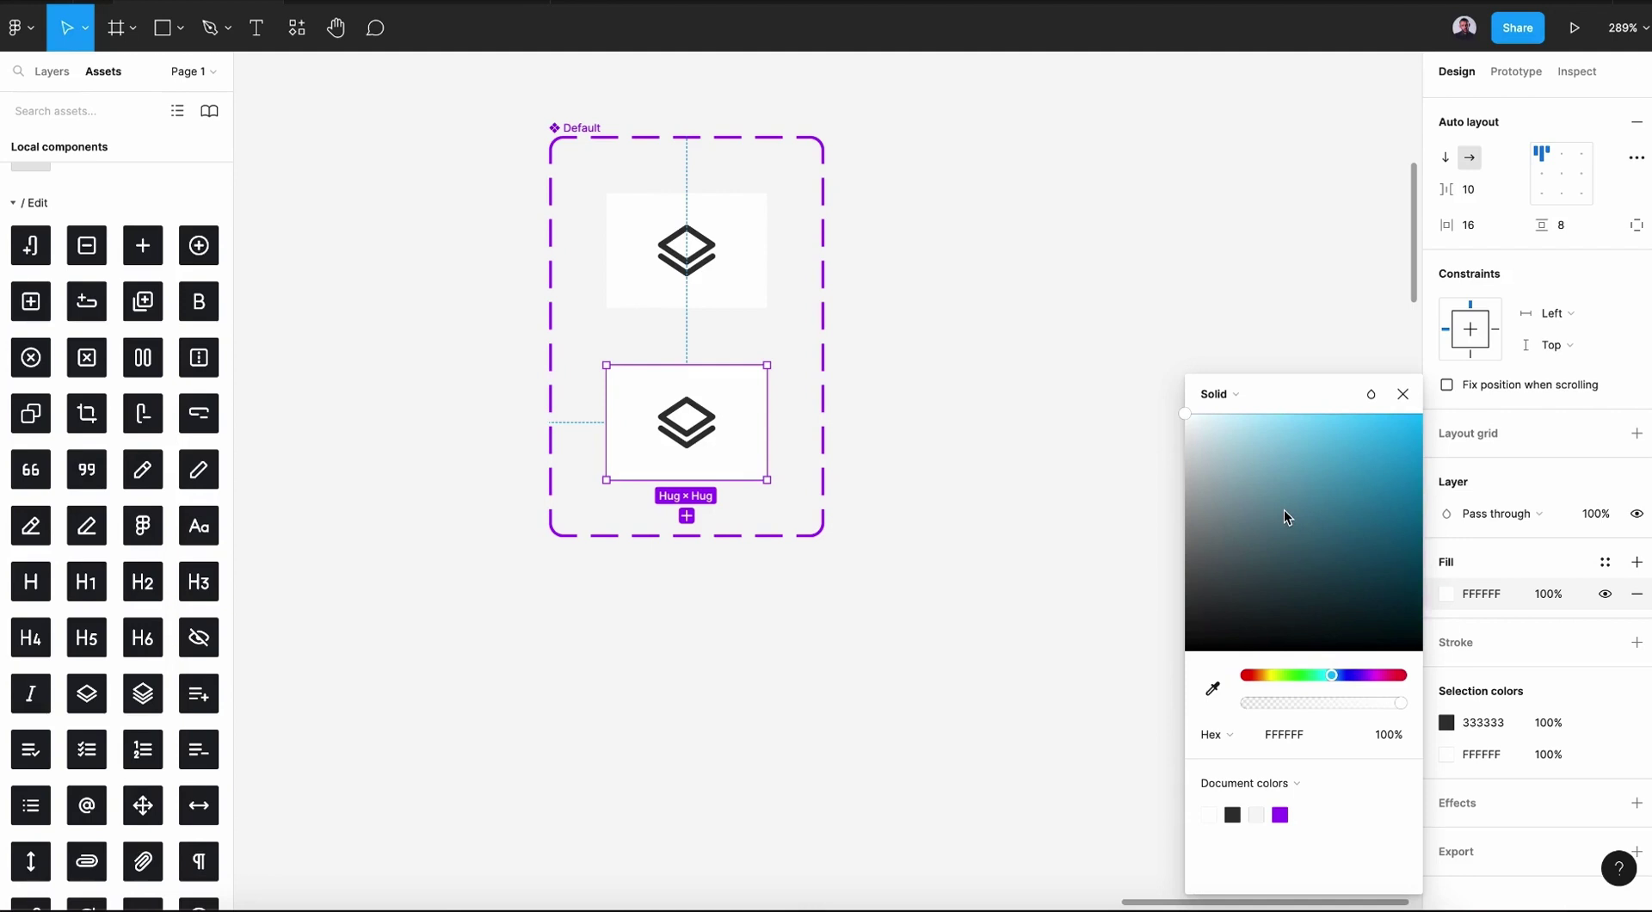
left_click(1246, 475)
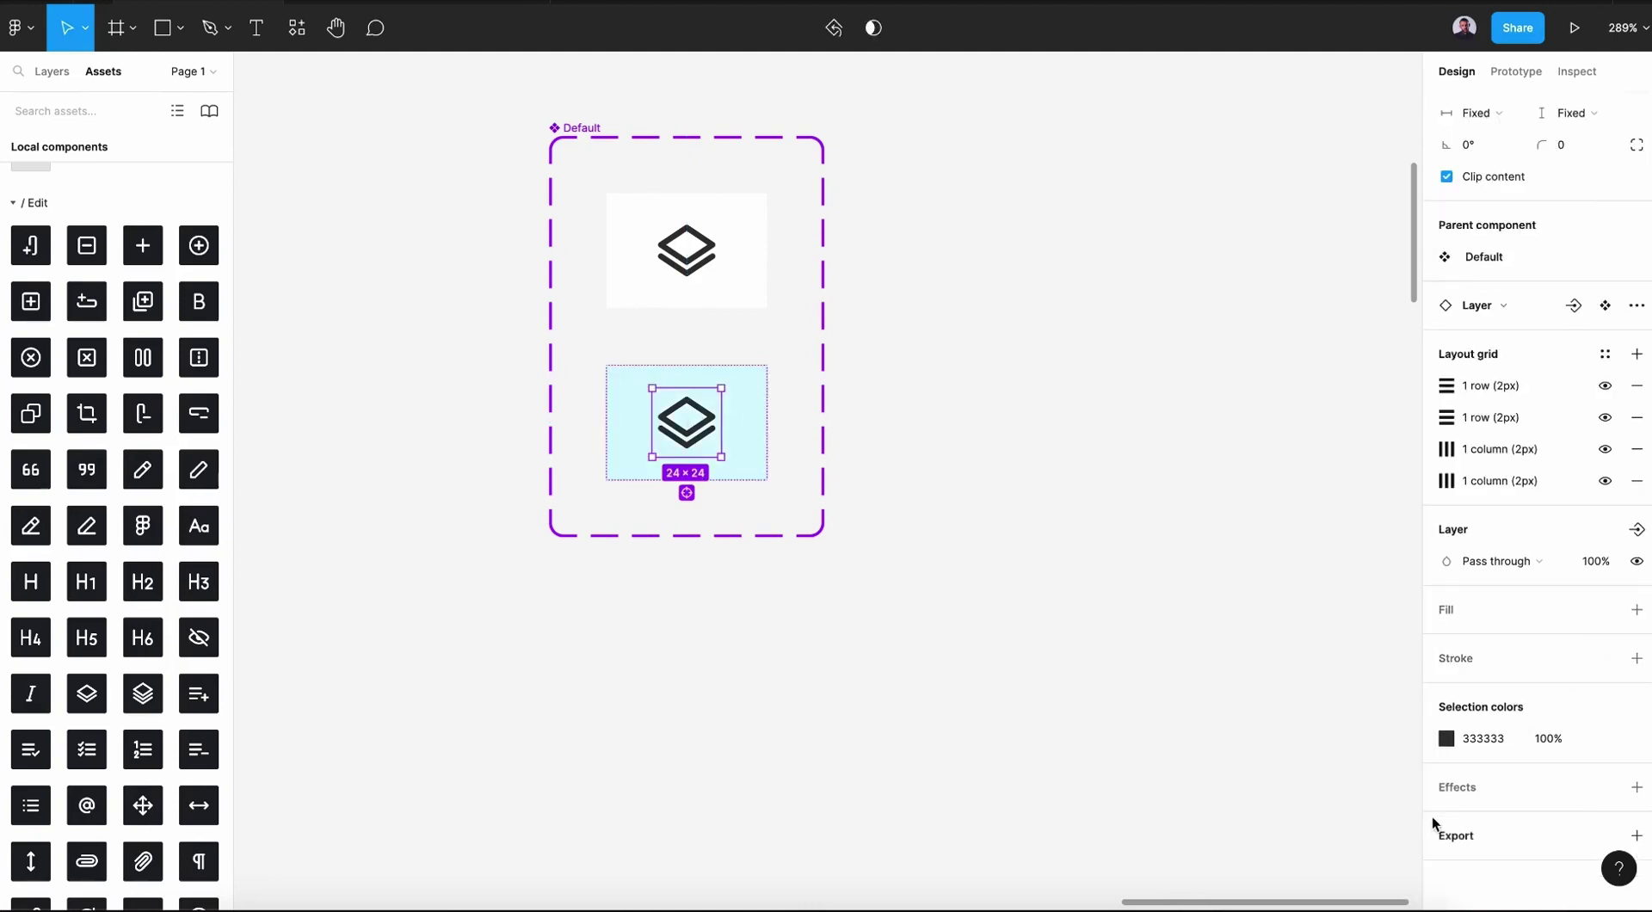
Colour the Hovered variant's layers icon bright cyan 1FC0F2.
left_click(1445, 738)
left_click(1325, 675)
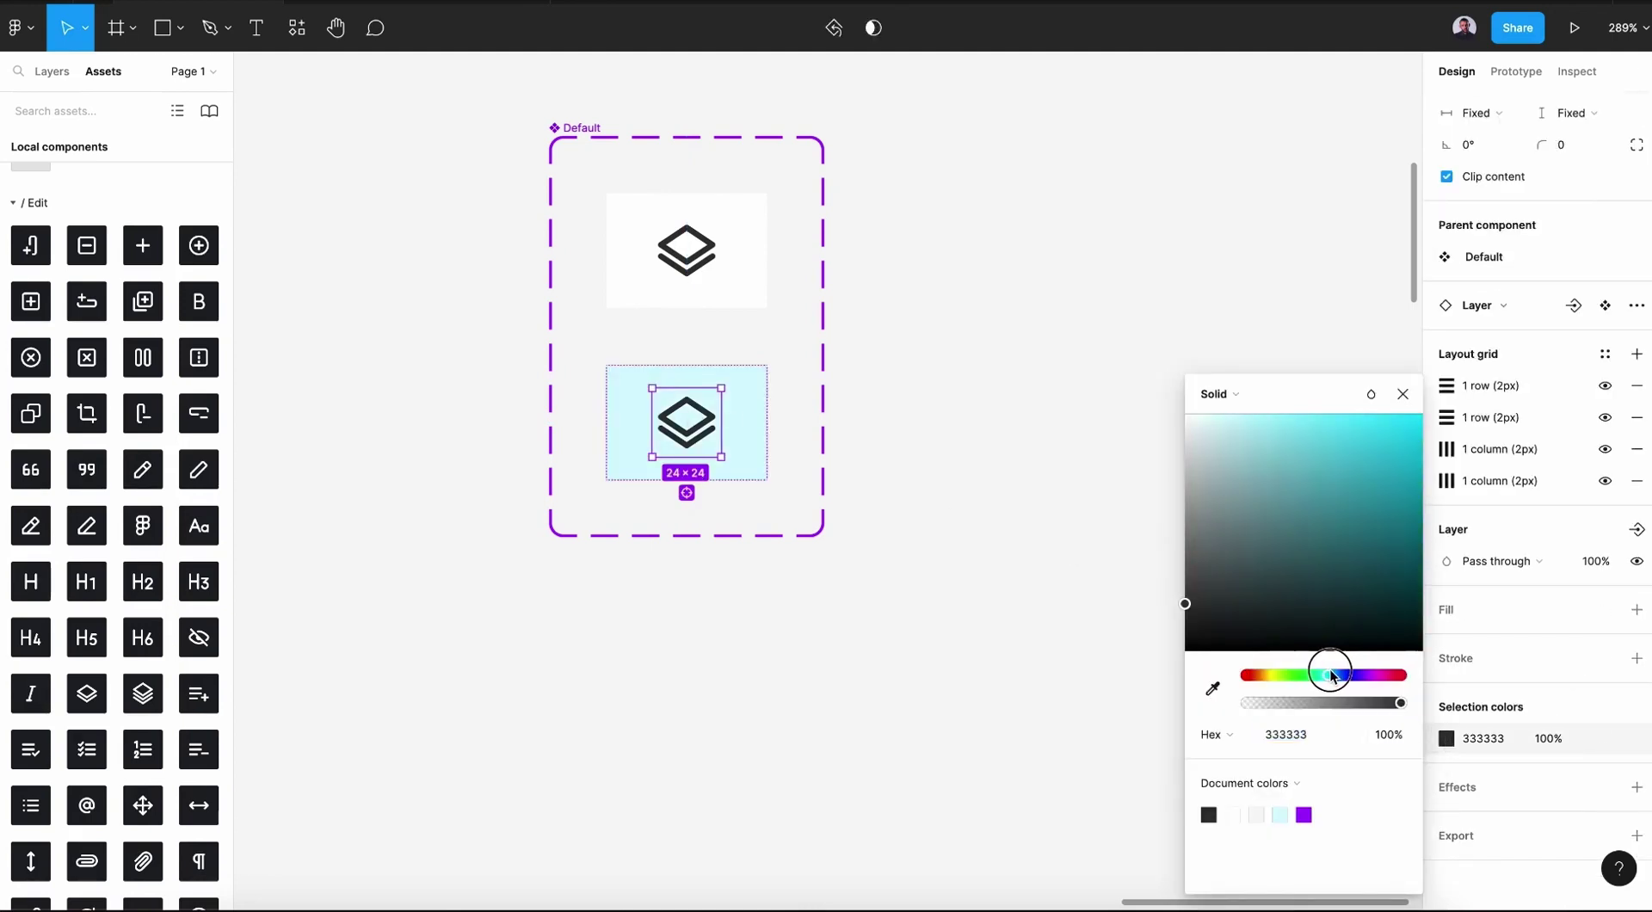
left_click(1394, 461)
left_click(1402, 394)
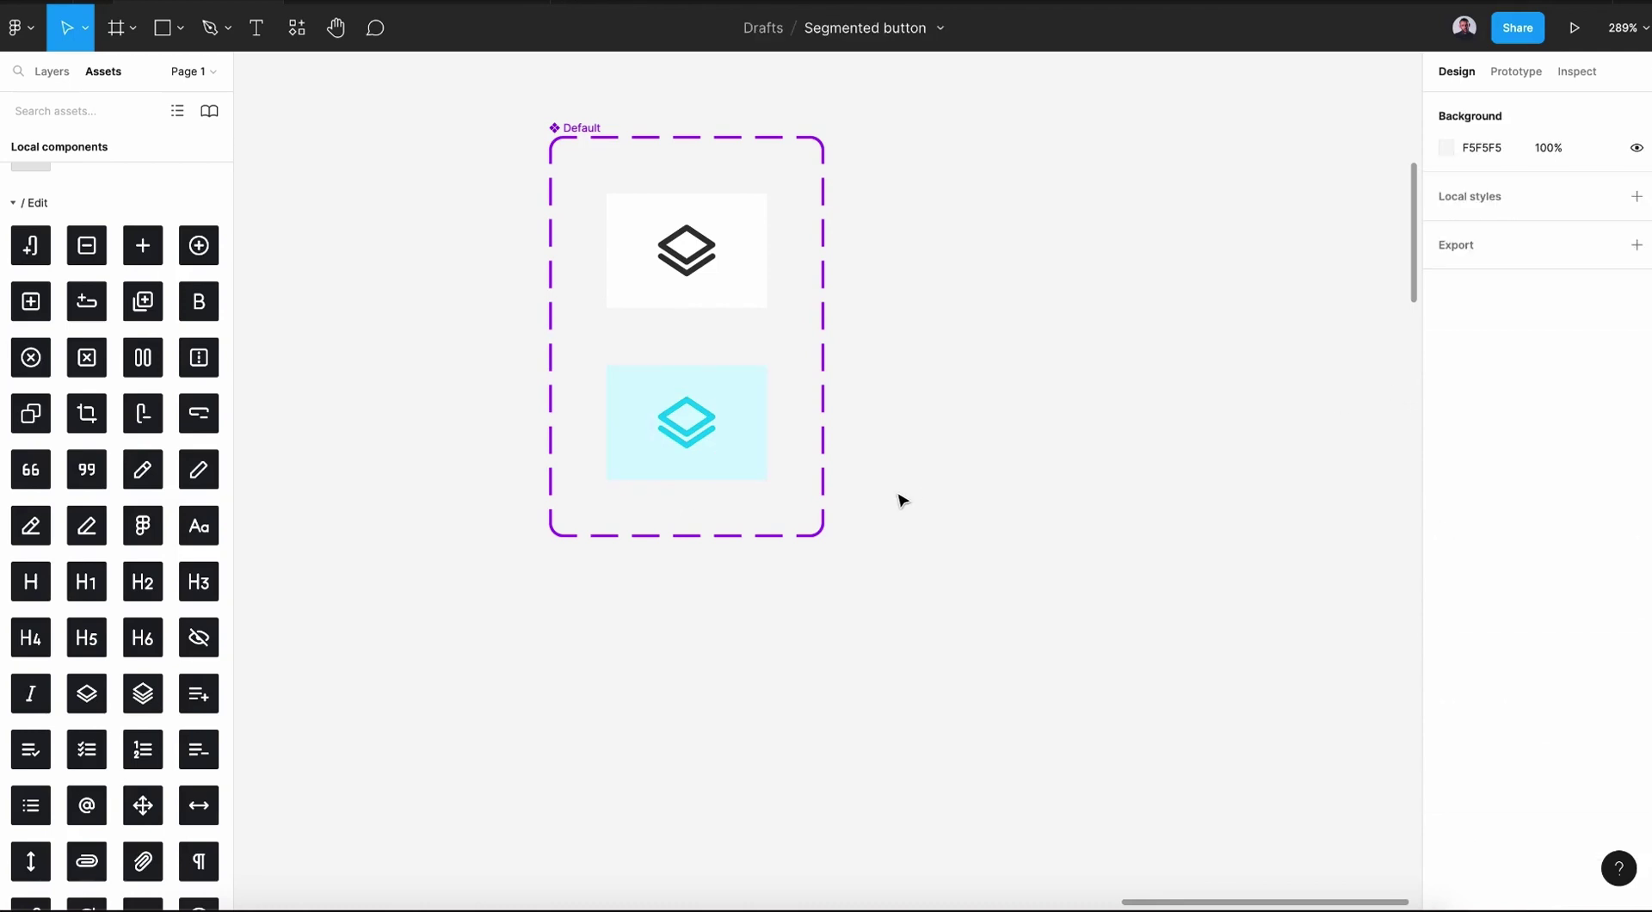
Add a third variant below Hovered named 'Focused'.
left_click(683, 374)
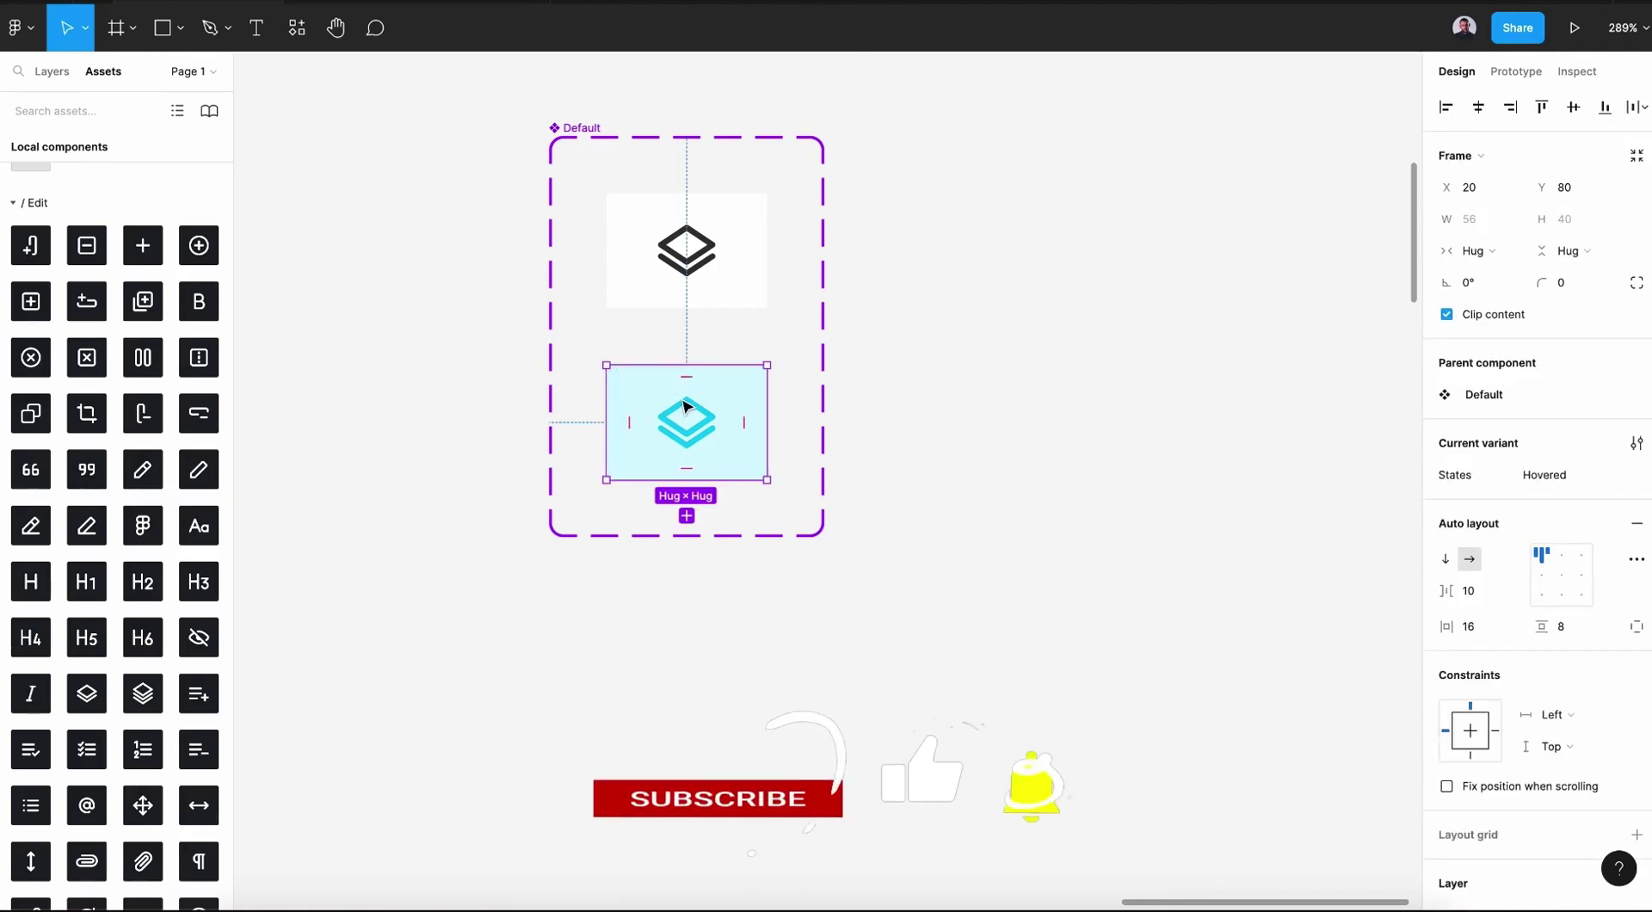
left_click(686, 516)
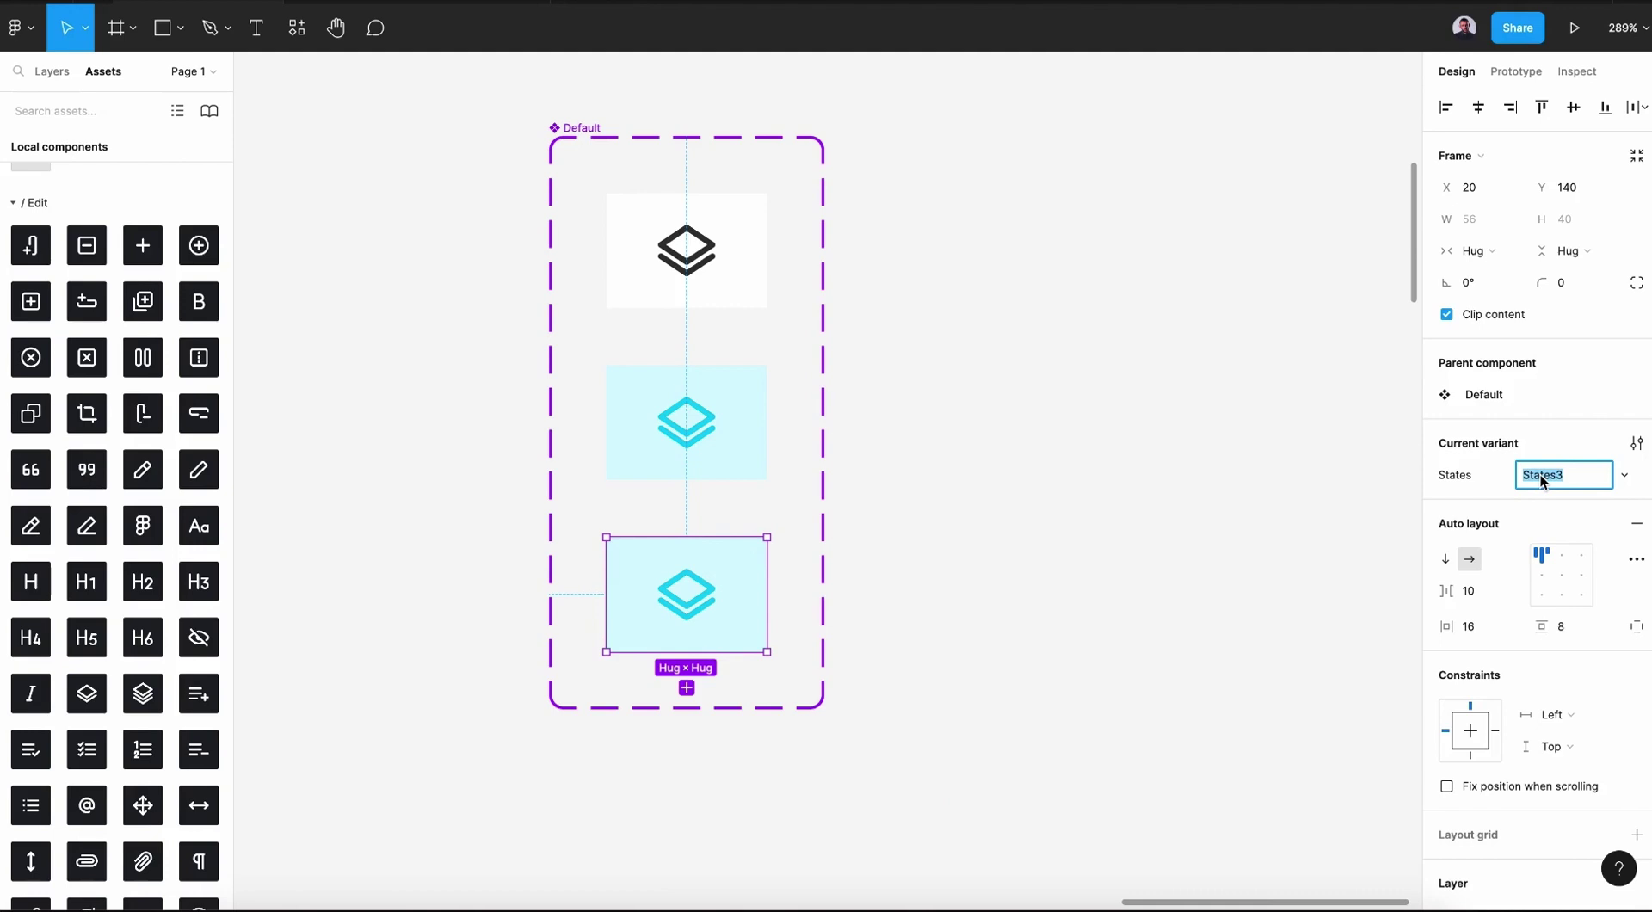
type("Fo")
type("cused")
key("Return")
Set the Focused variant's background fill to muted blue-grey BAD5E0.
scroll(1531, 731, "down", 5)
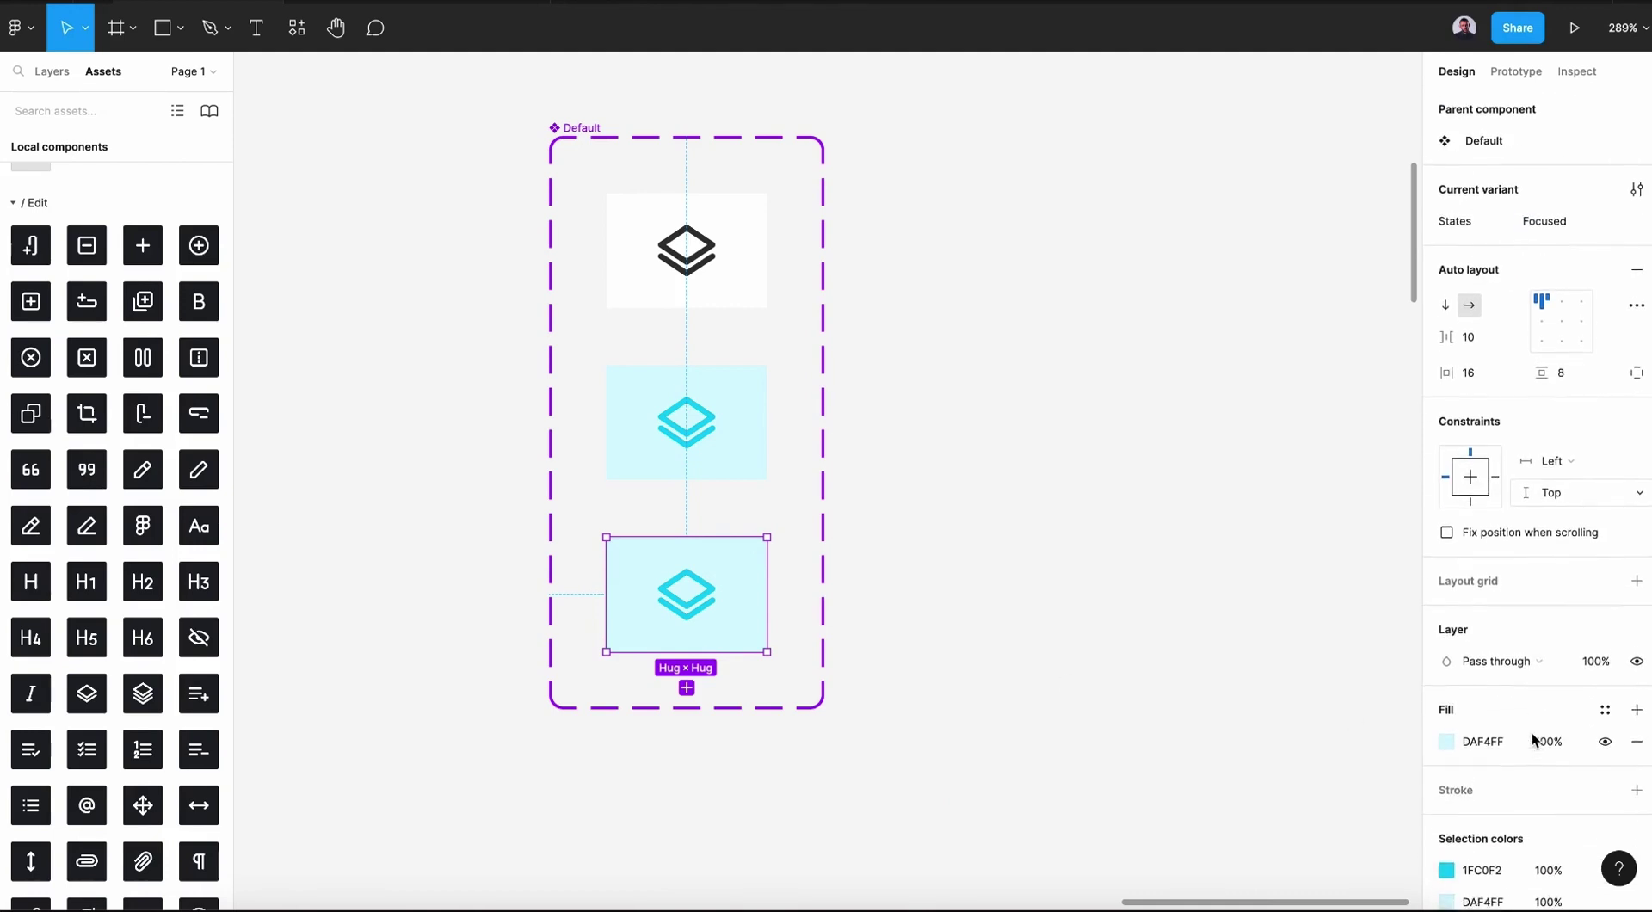
scroll(1514, 718, "down", 1)
left_click(1446, 718)
left_click_drag(1223, 417, 1226, 457)
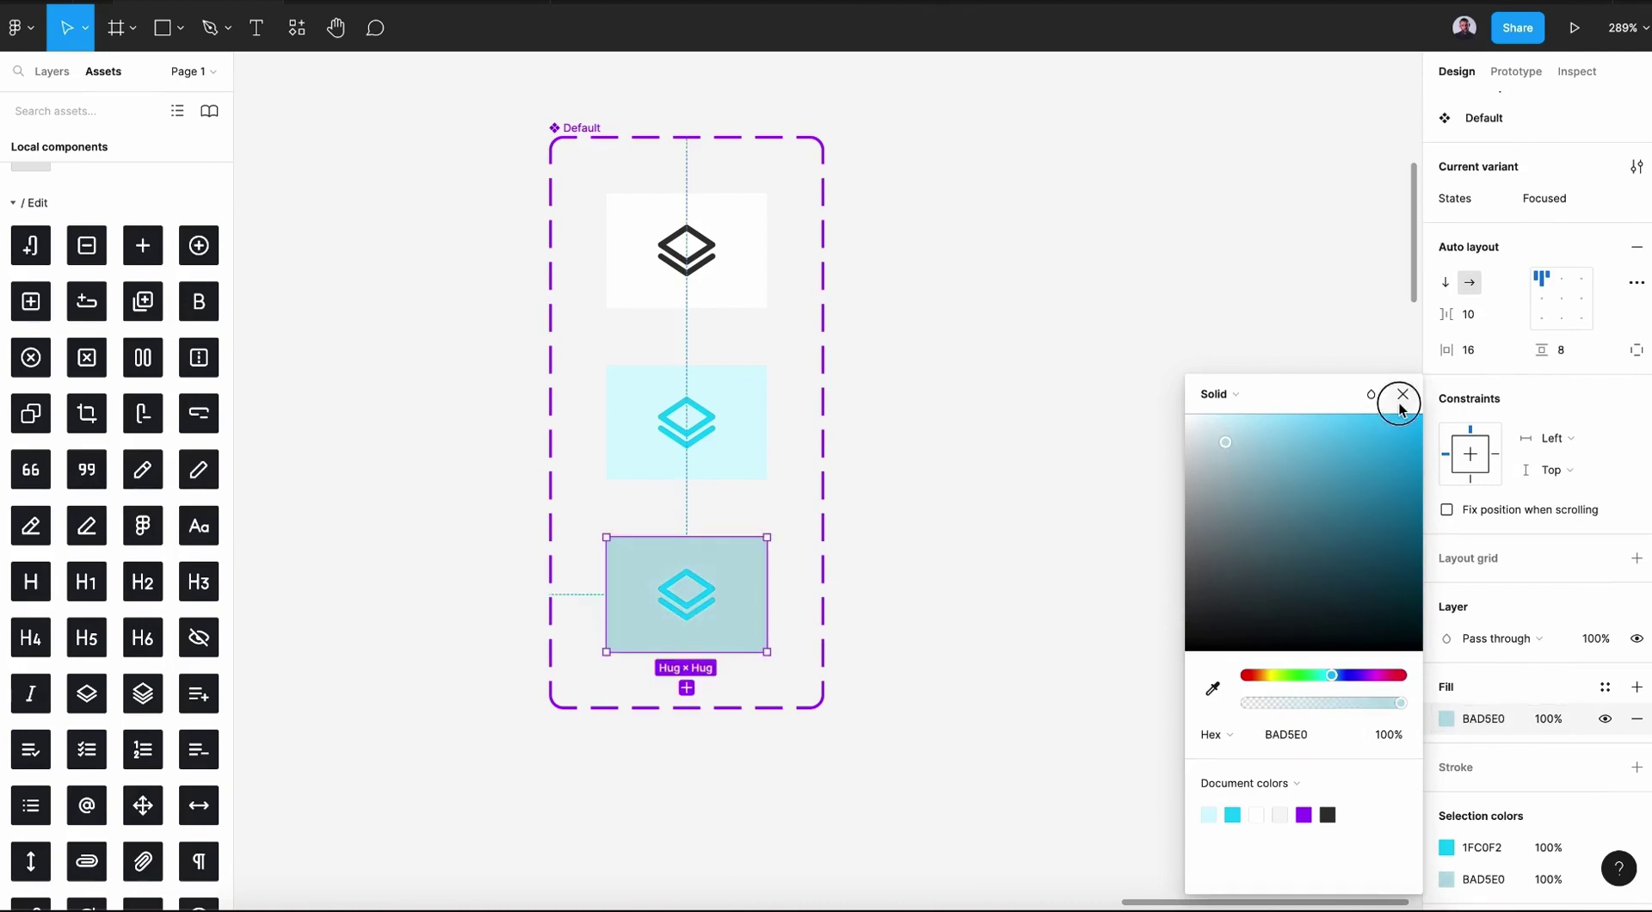
left_click(1402, 393)
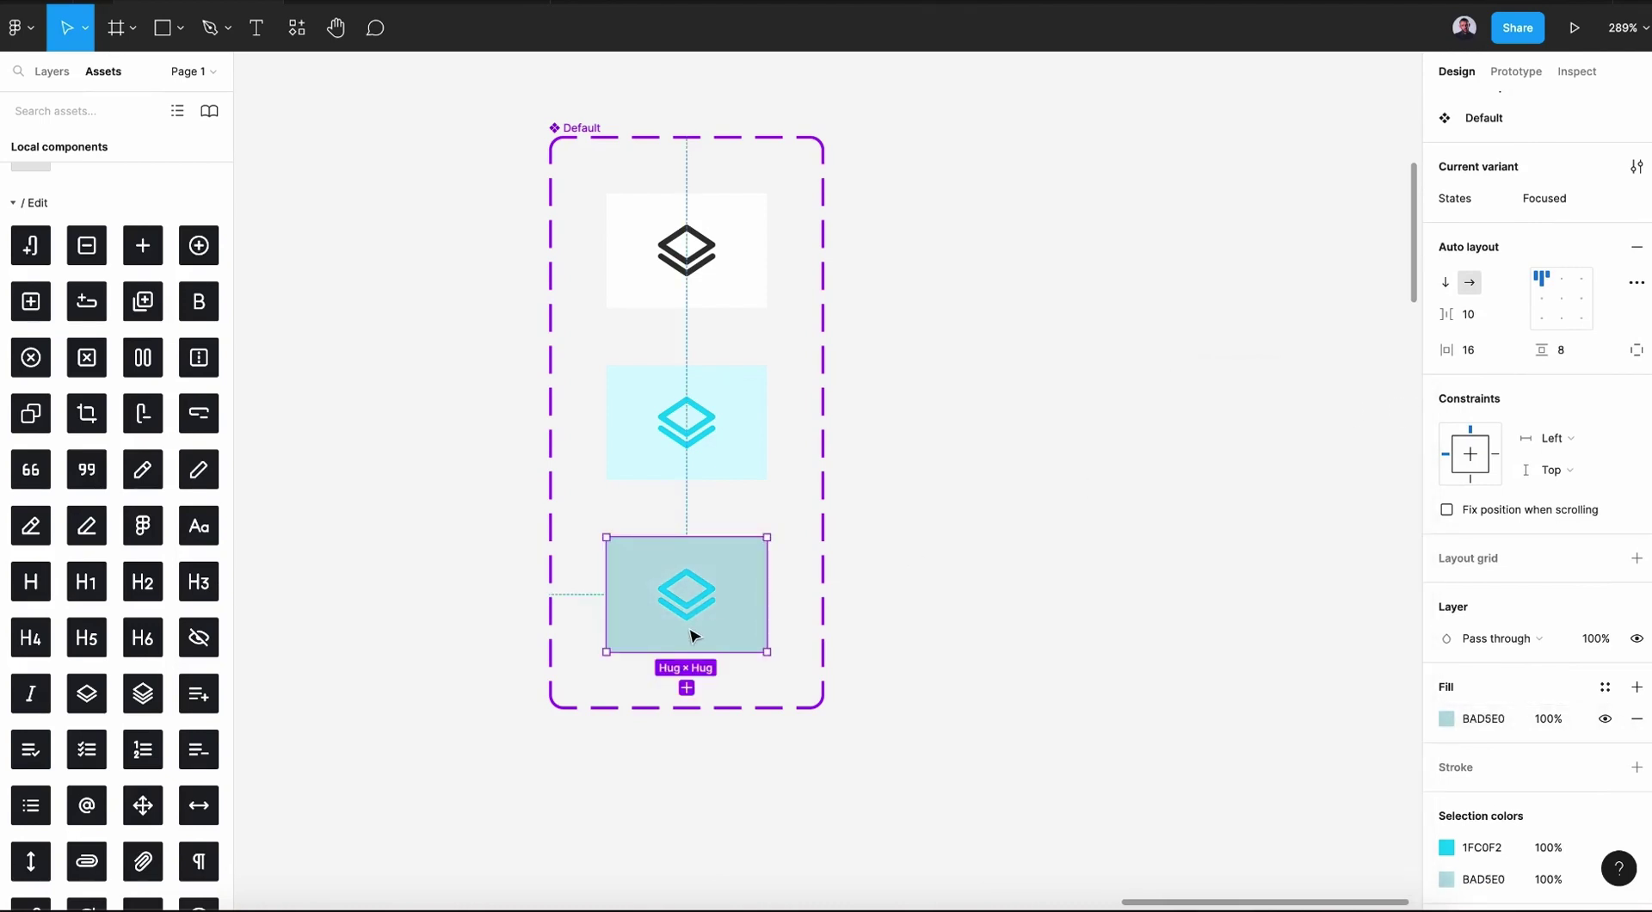
left_click(797, 556)
left_click(702, 597)
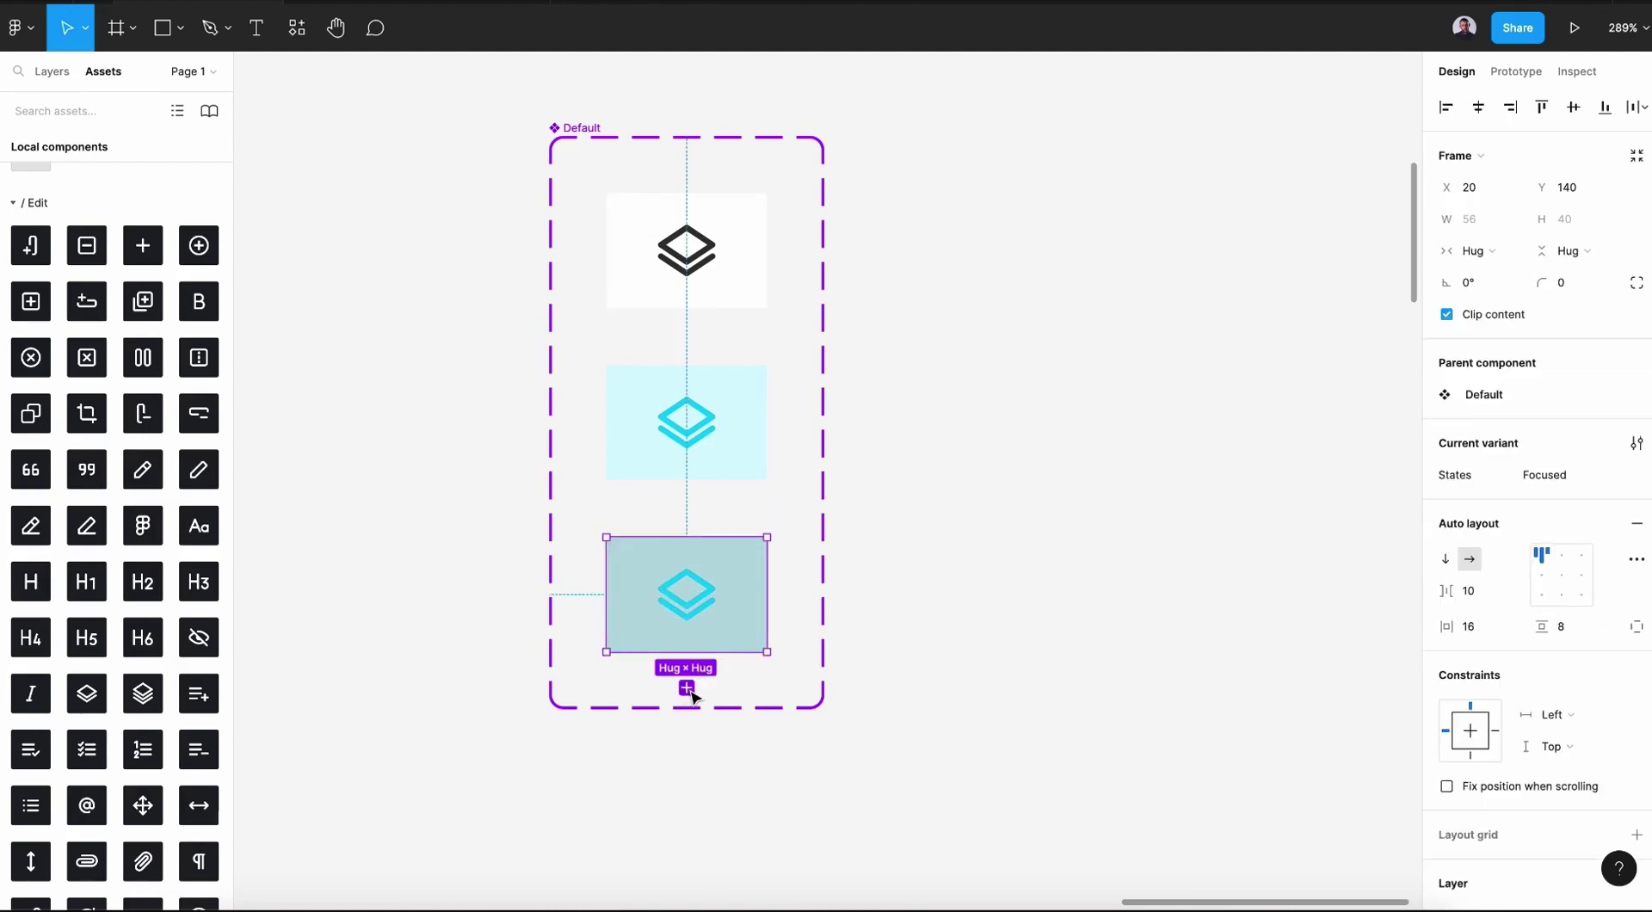
Add a fourth variant below Focused named 'Pressed'.
left_click(689, 689)
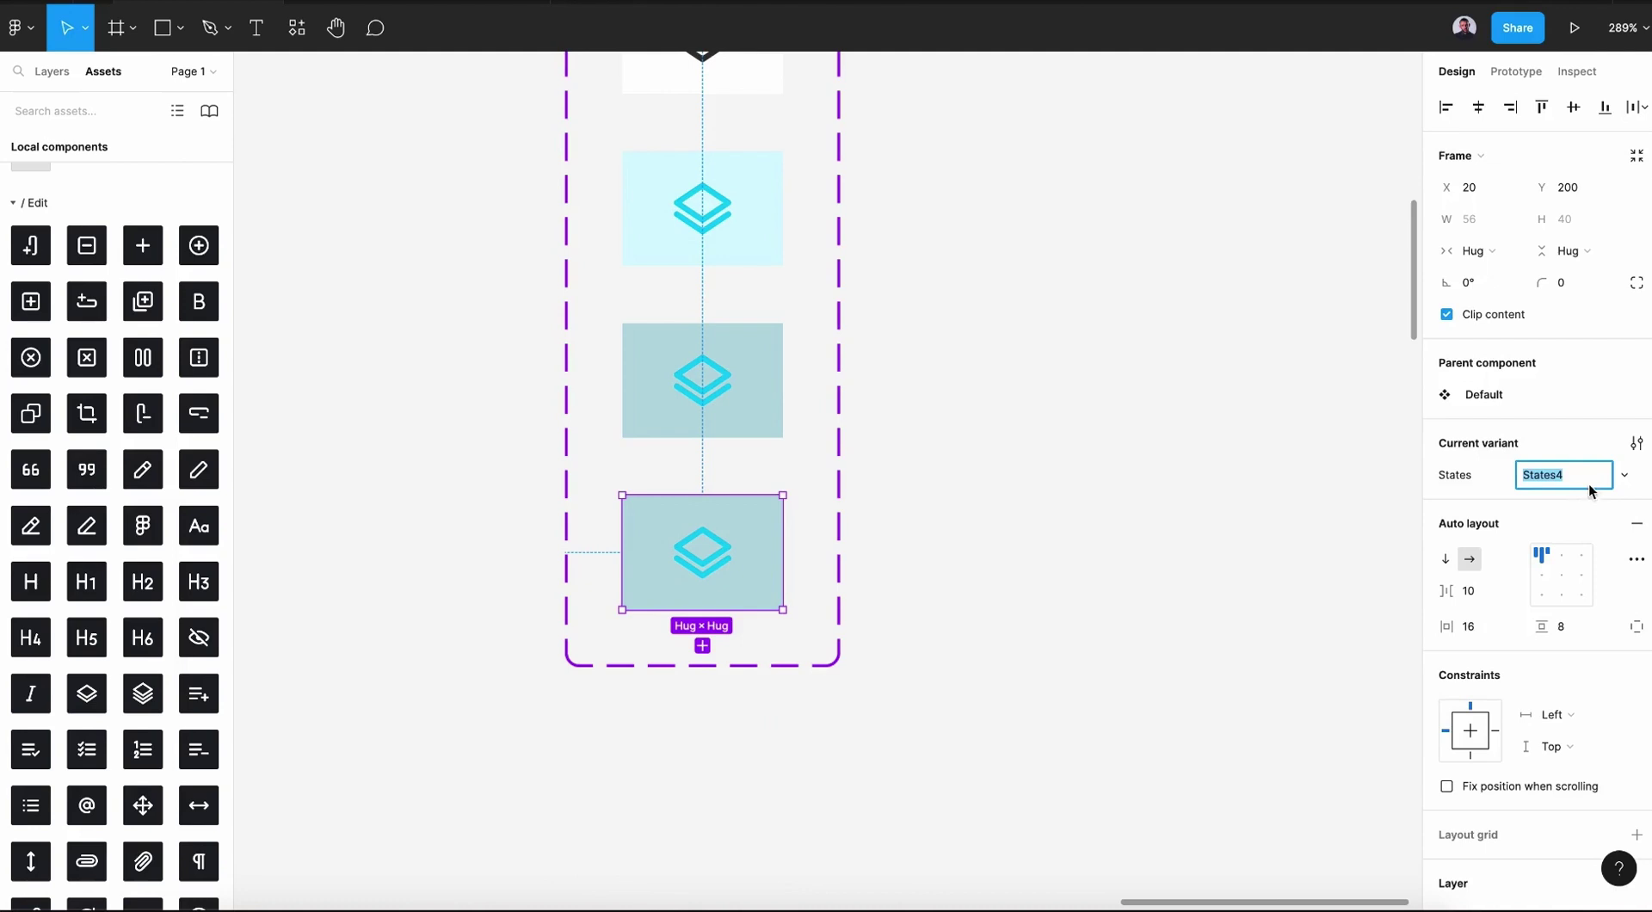
type("Pr")
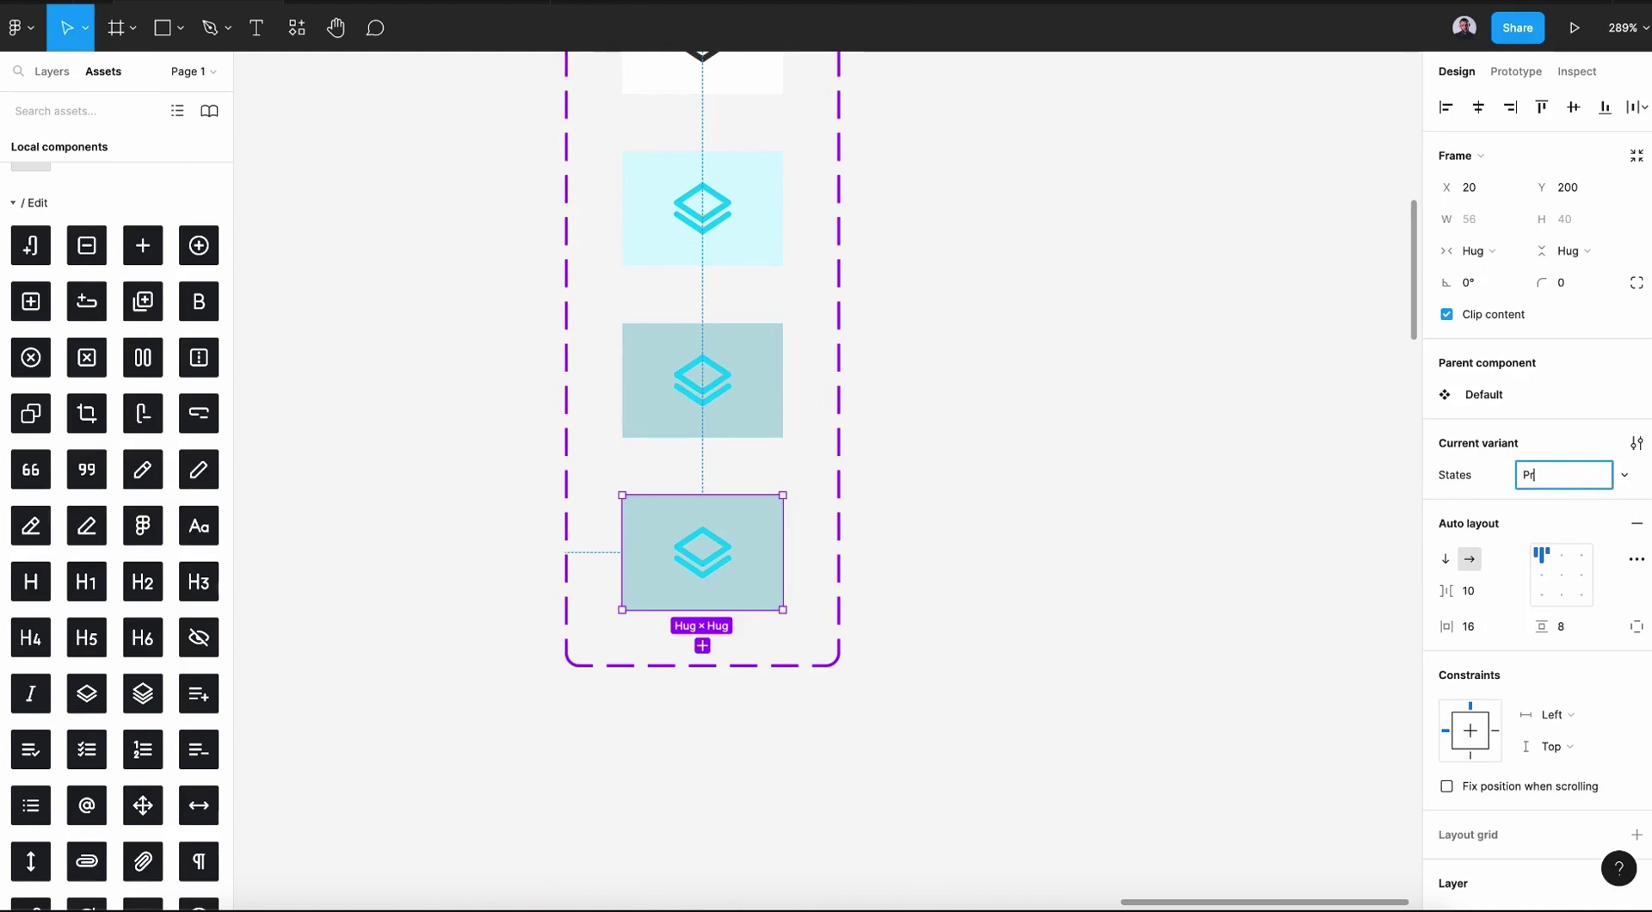
type("essed")
key("Return")
scroll(132, 554, "down", 2)
scroll(132, 554, "down", 2)
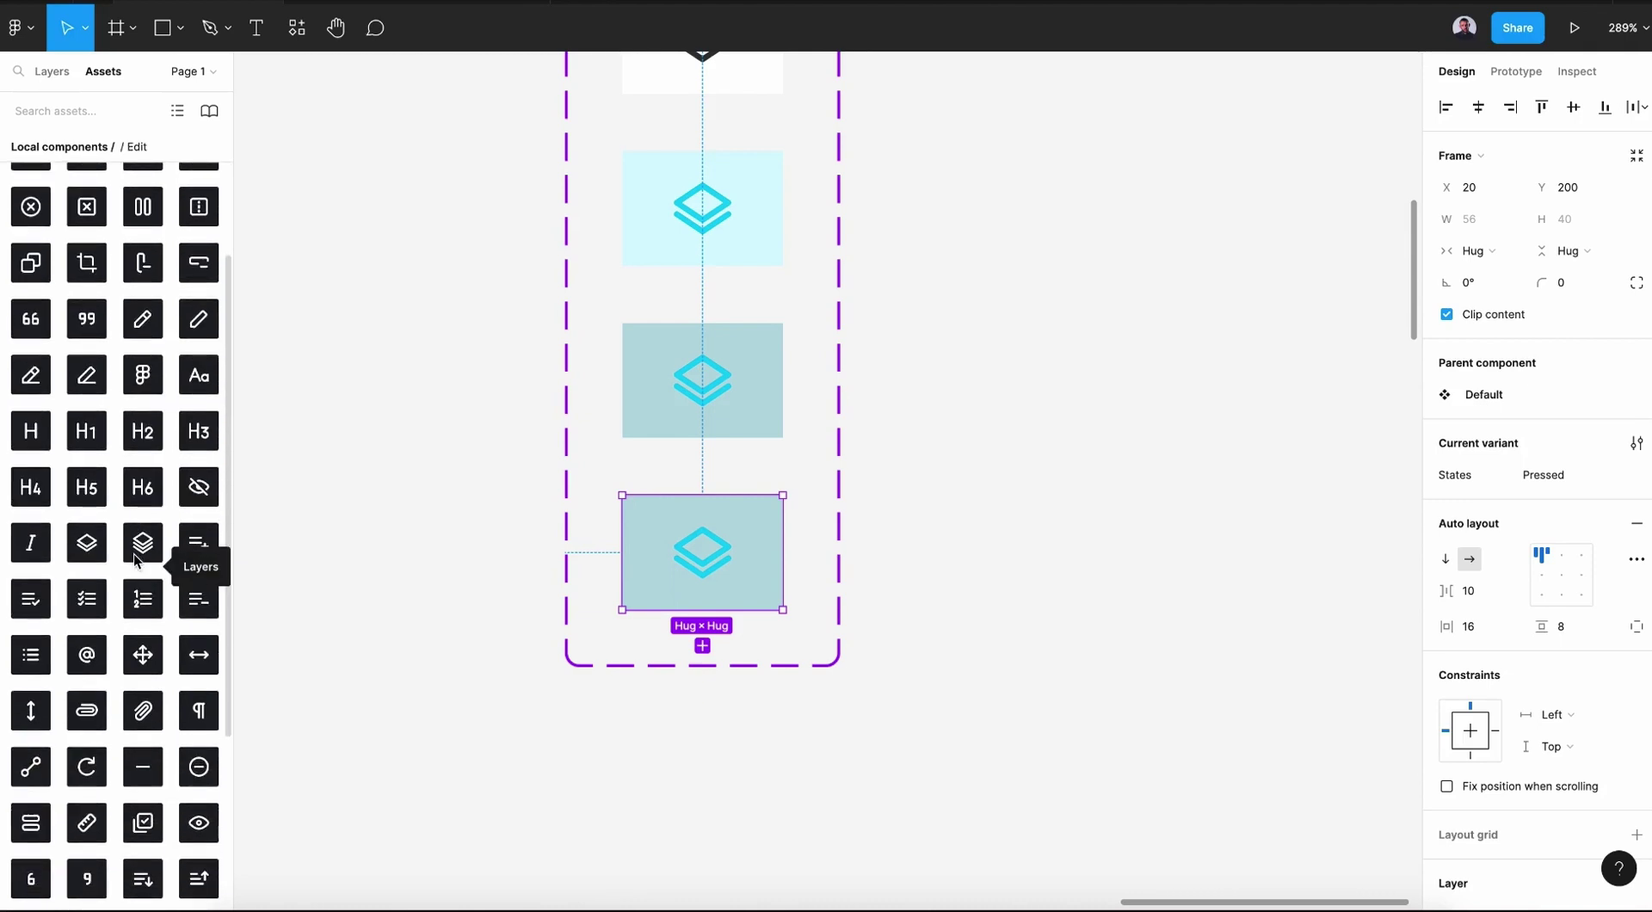
scroll(133, 557, "down", 2)
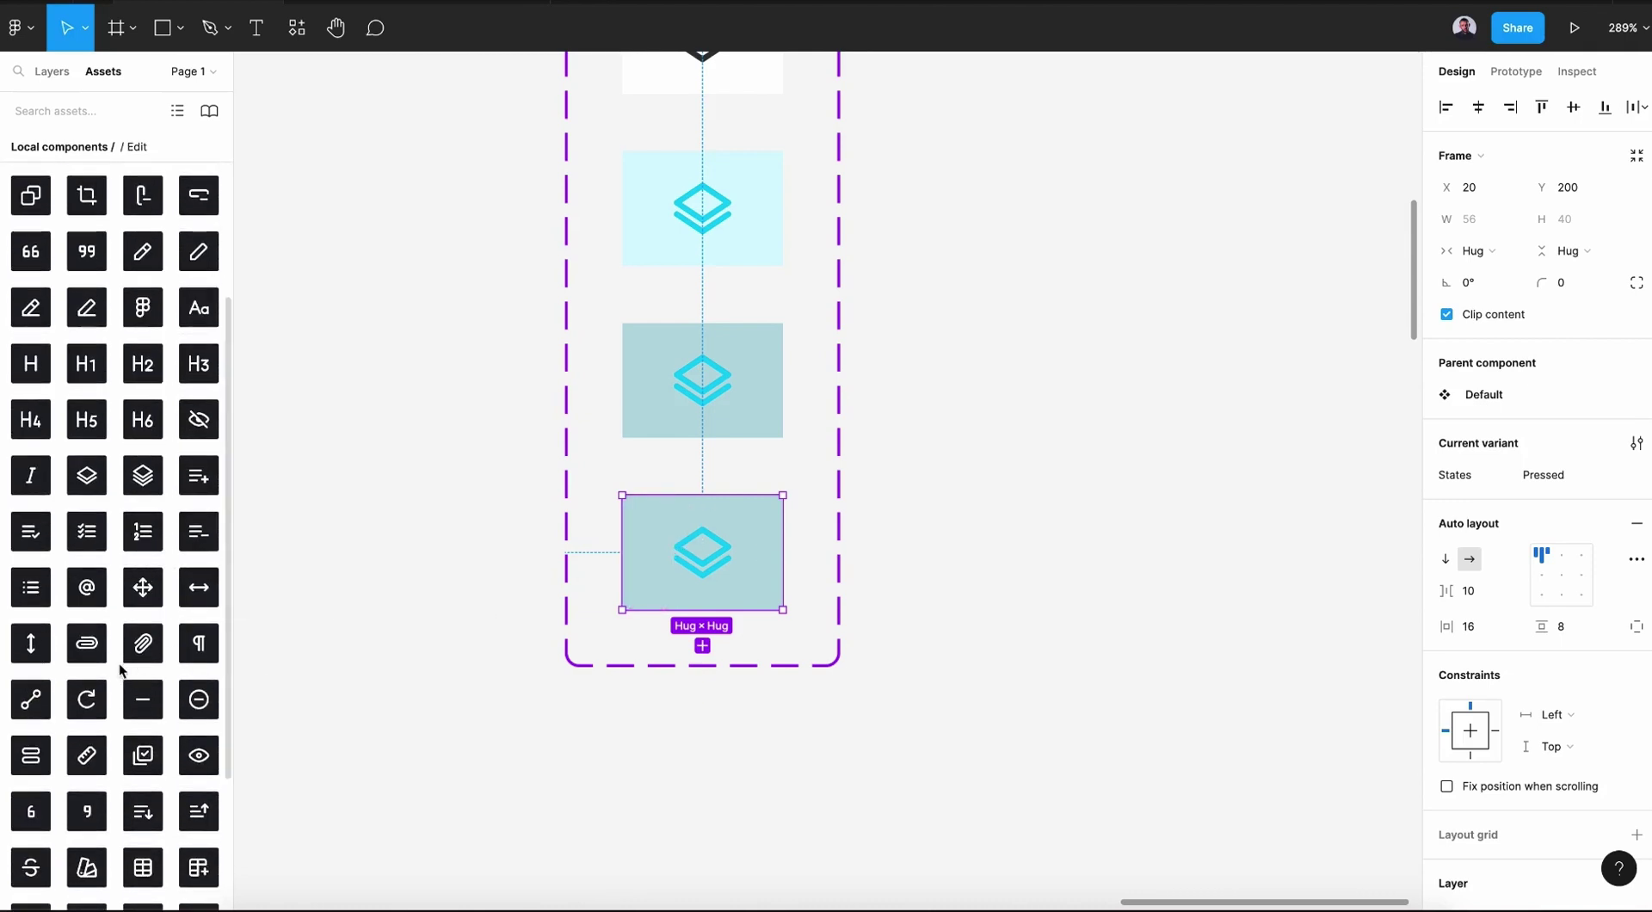
scroll(118, 661, "down", 2)
scroll(118, 661, "down", 4)
scroll(119, 661, "up", 3)
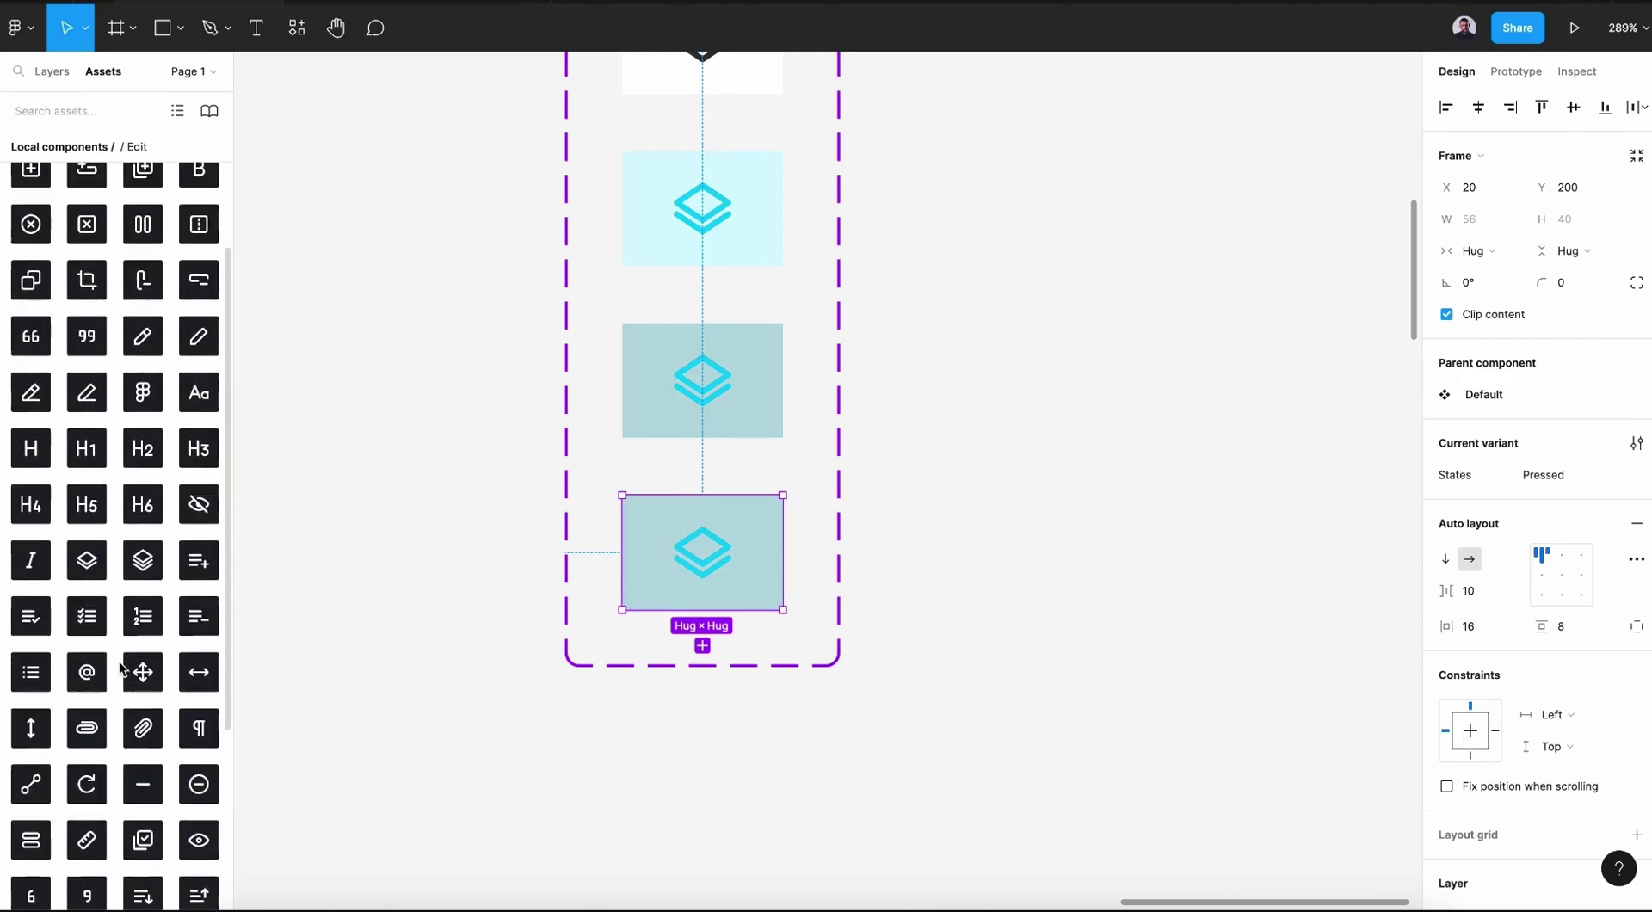
scroll(119, 661, "up", 1)
scroll(119, 660, "down", 5)
scroll(118, 660, "up", 2)
scroll(120, 664, "up", 6)
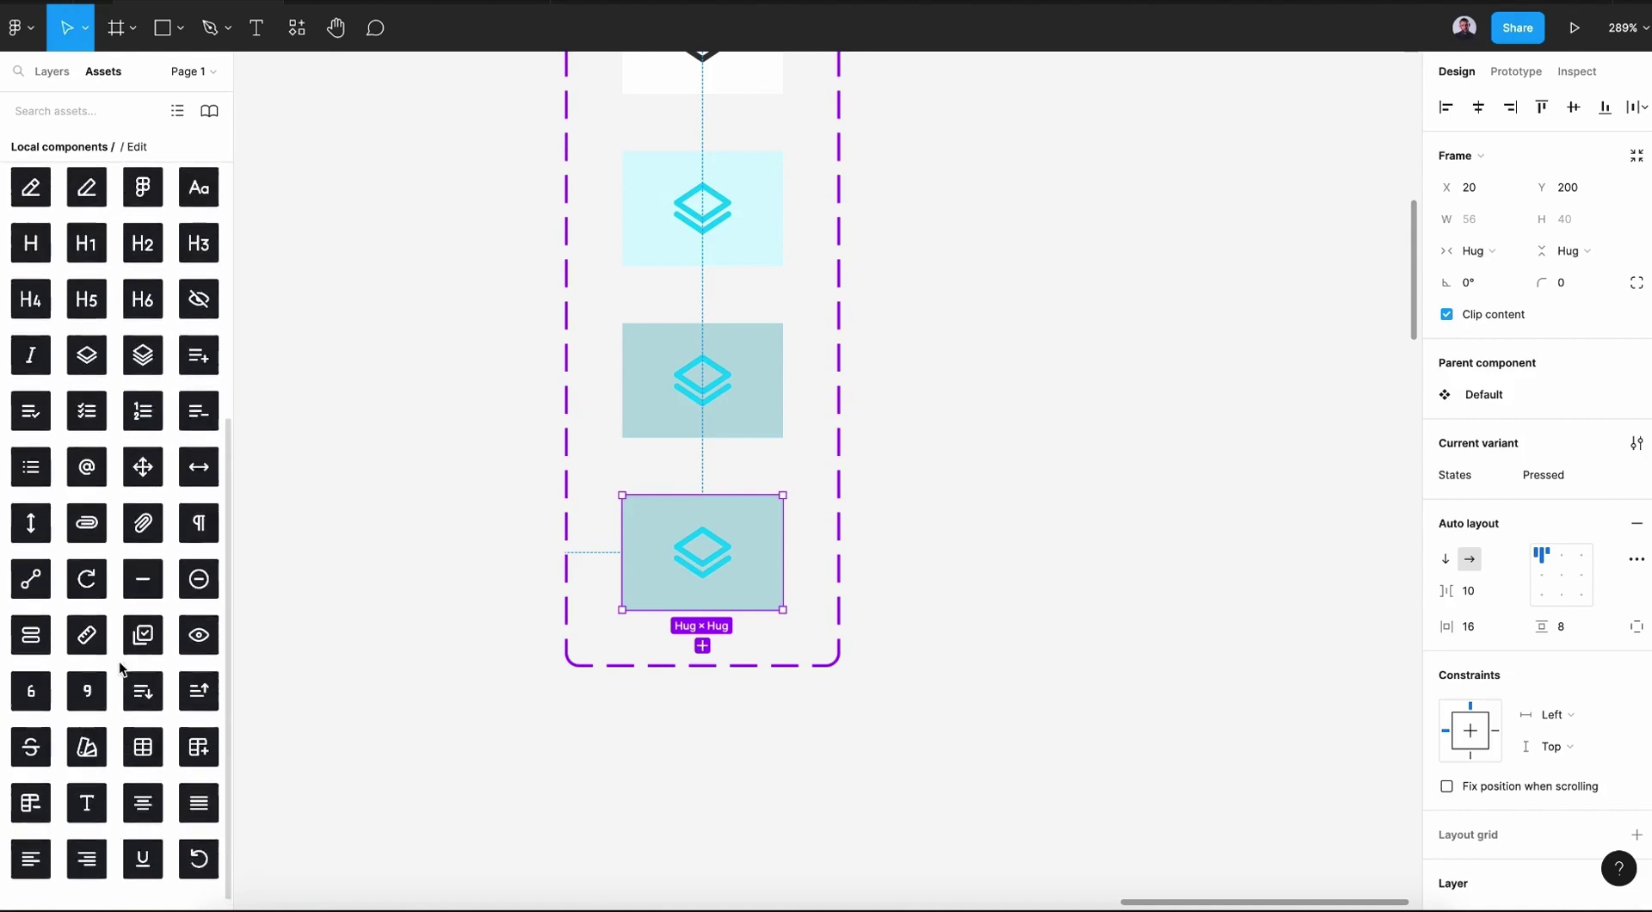
scroll(120, 664, "up", 7)
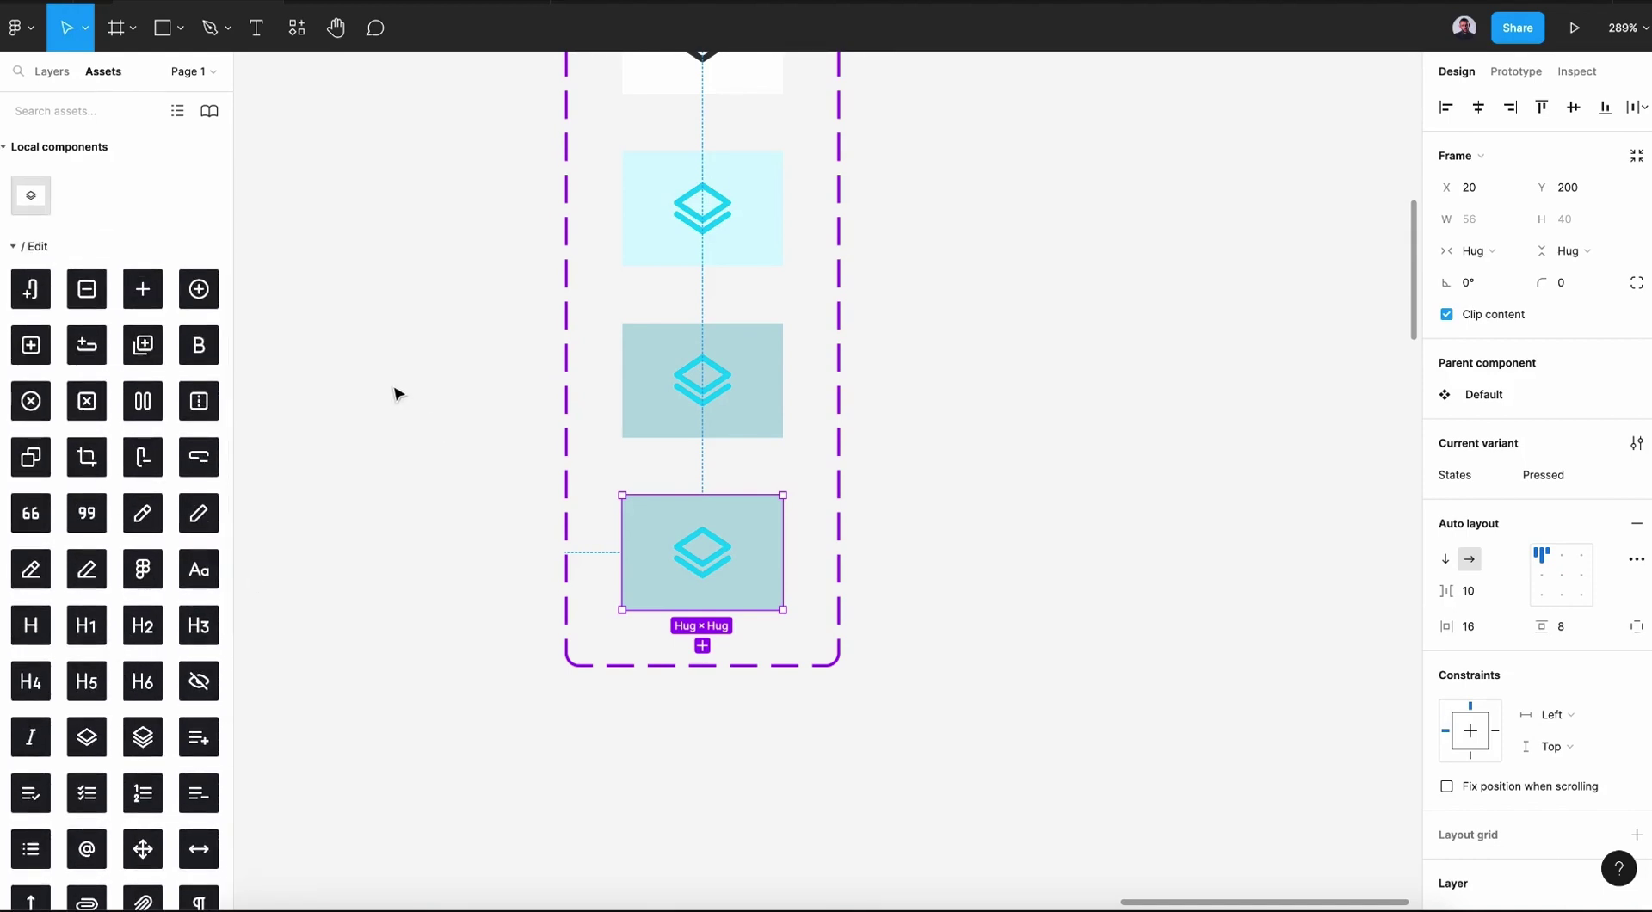
Find and run the Iconify plugin from Resources > Plugins.
left_click(301, 30)
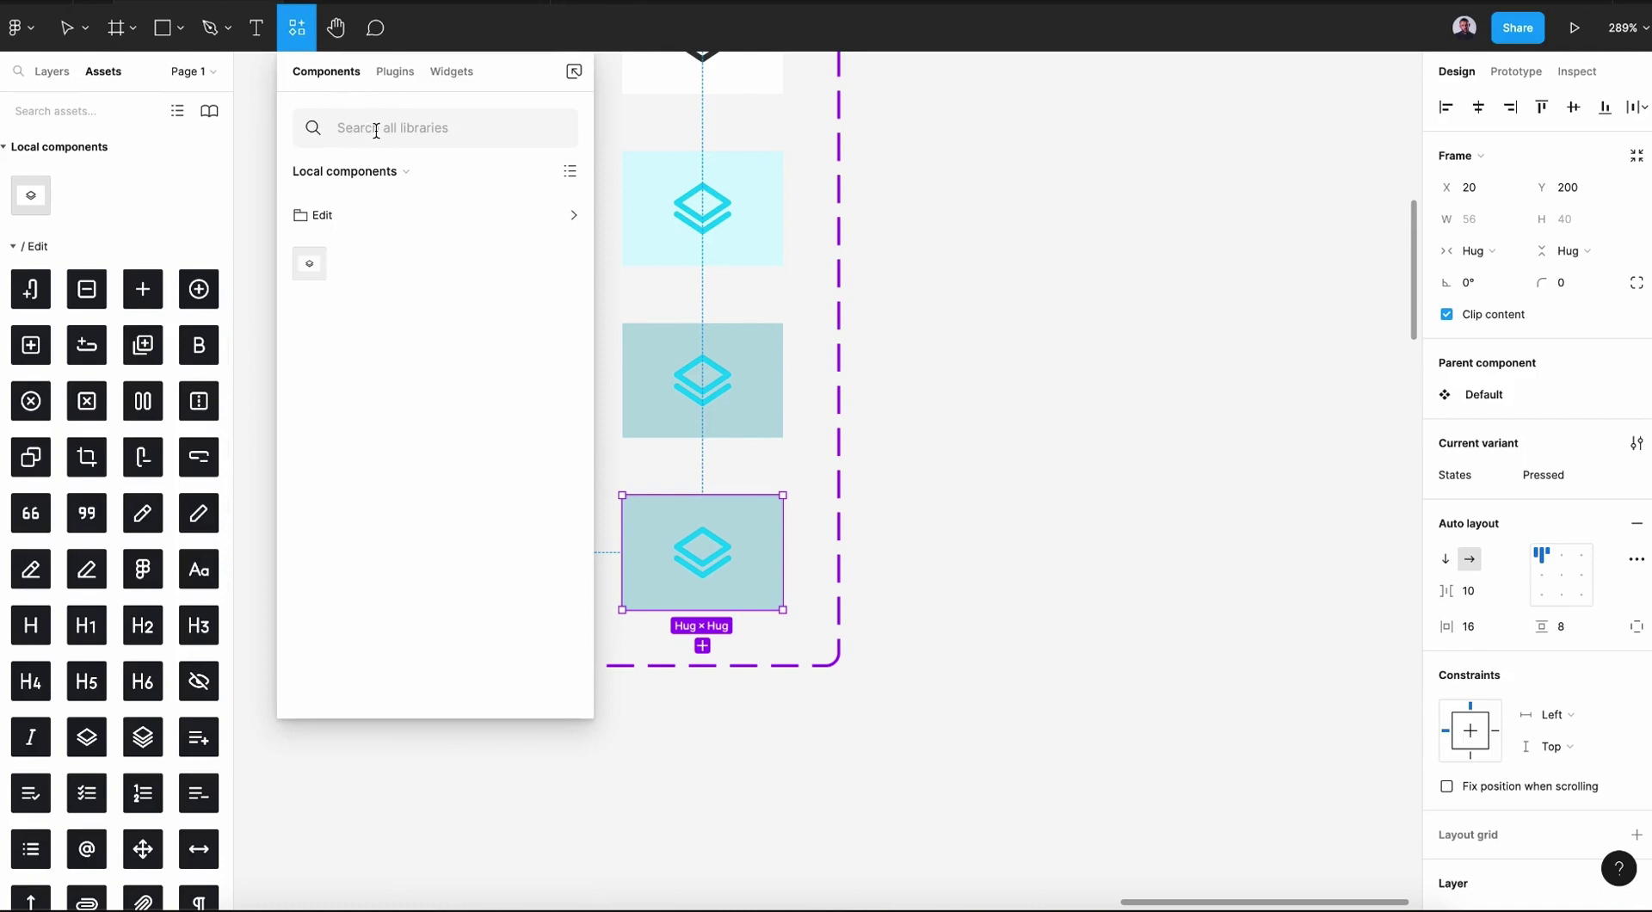
left_click(389, 70)
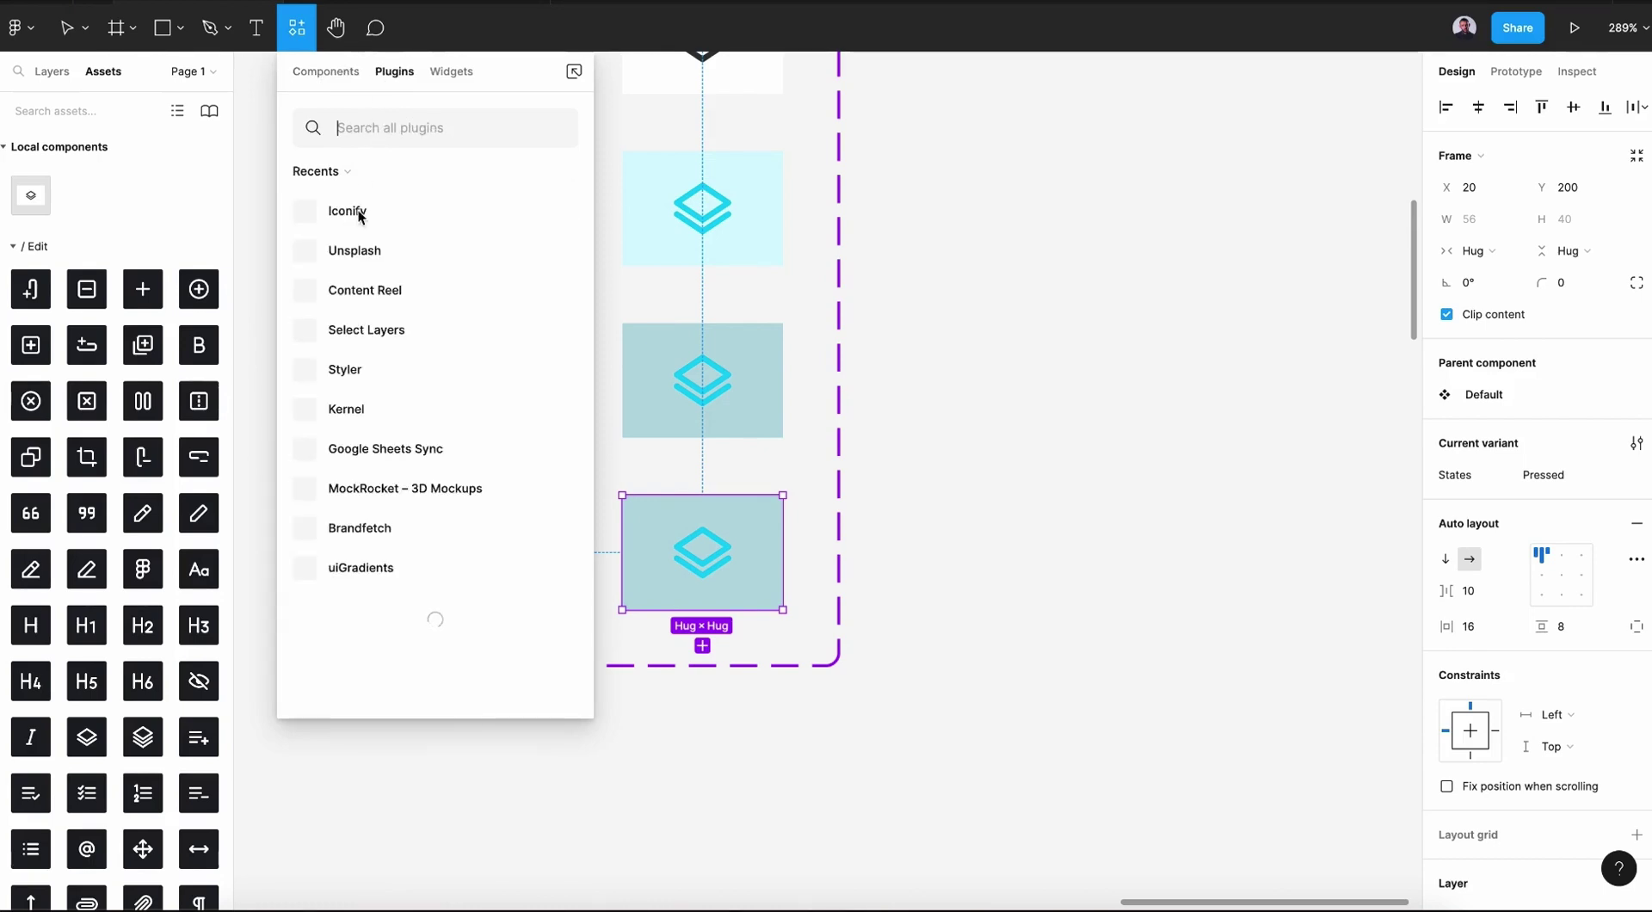
left_click(398, 129)
type("iconify")
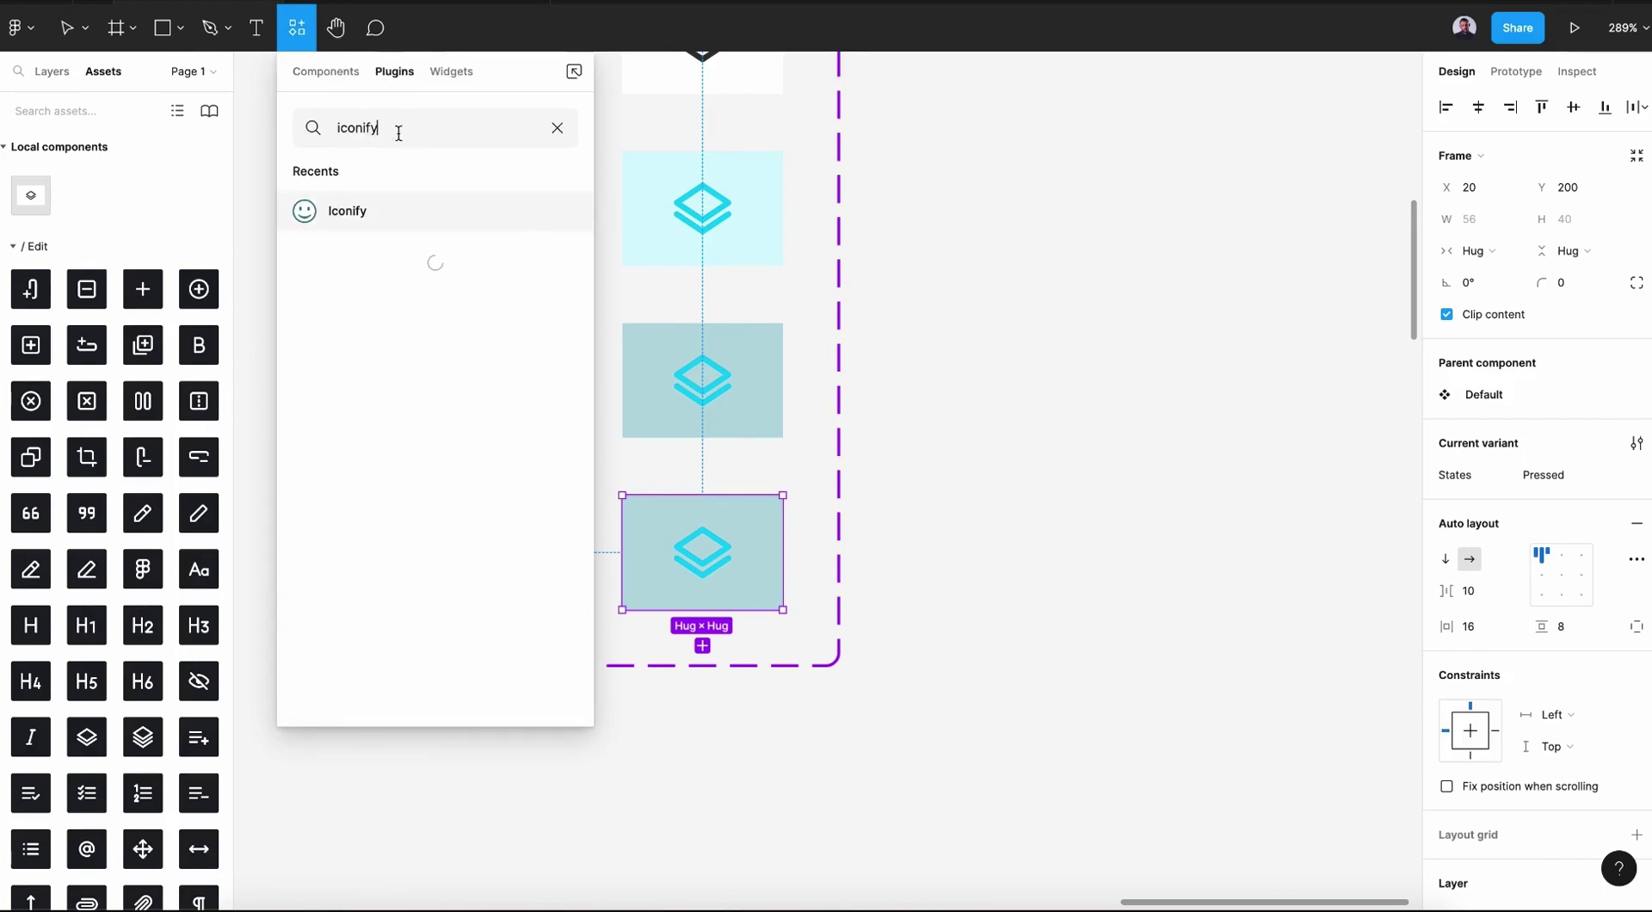
left_click(547, 219)
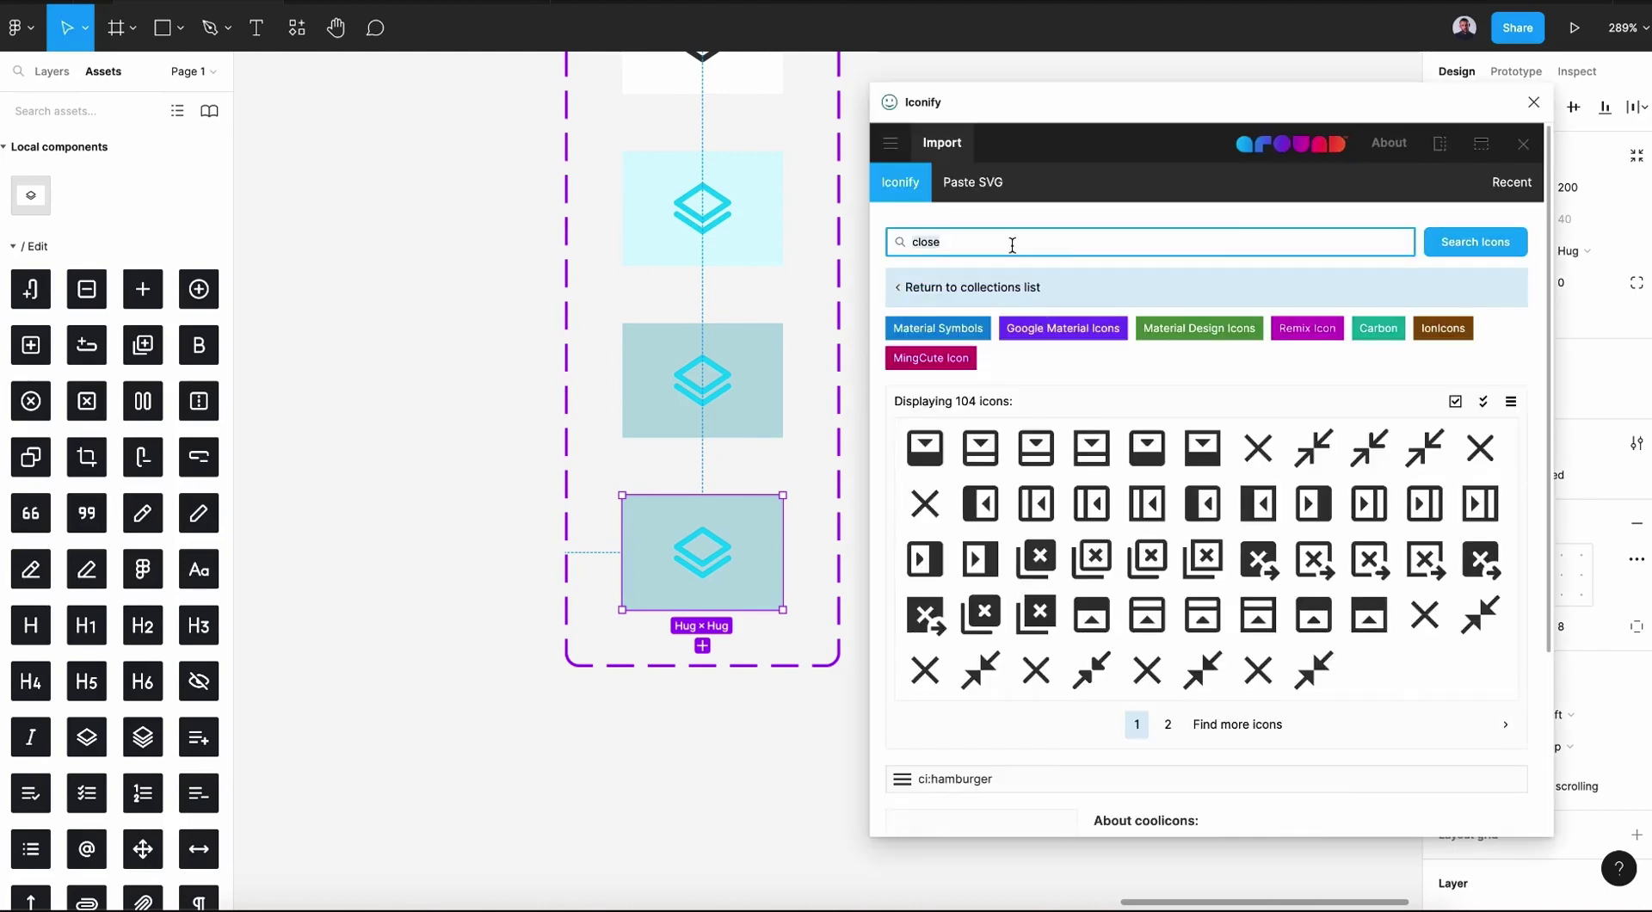
Search Iconify for 'check' and drag the check icon into the Pressed variant.
key("ctrl+a")
type("check")
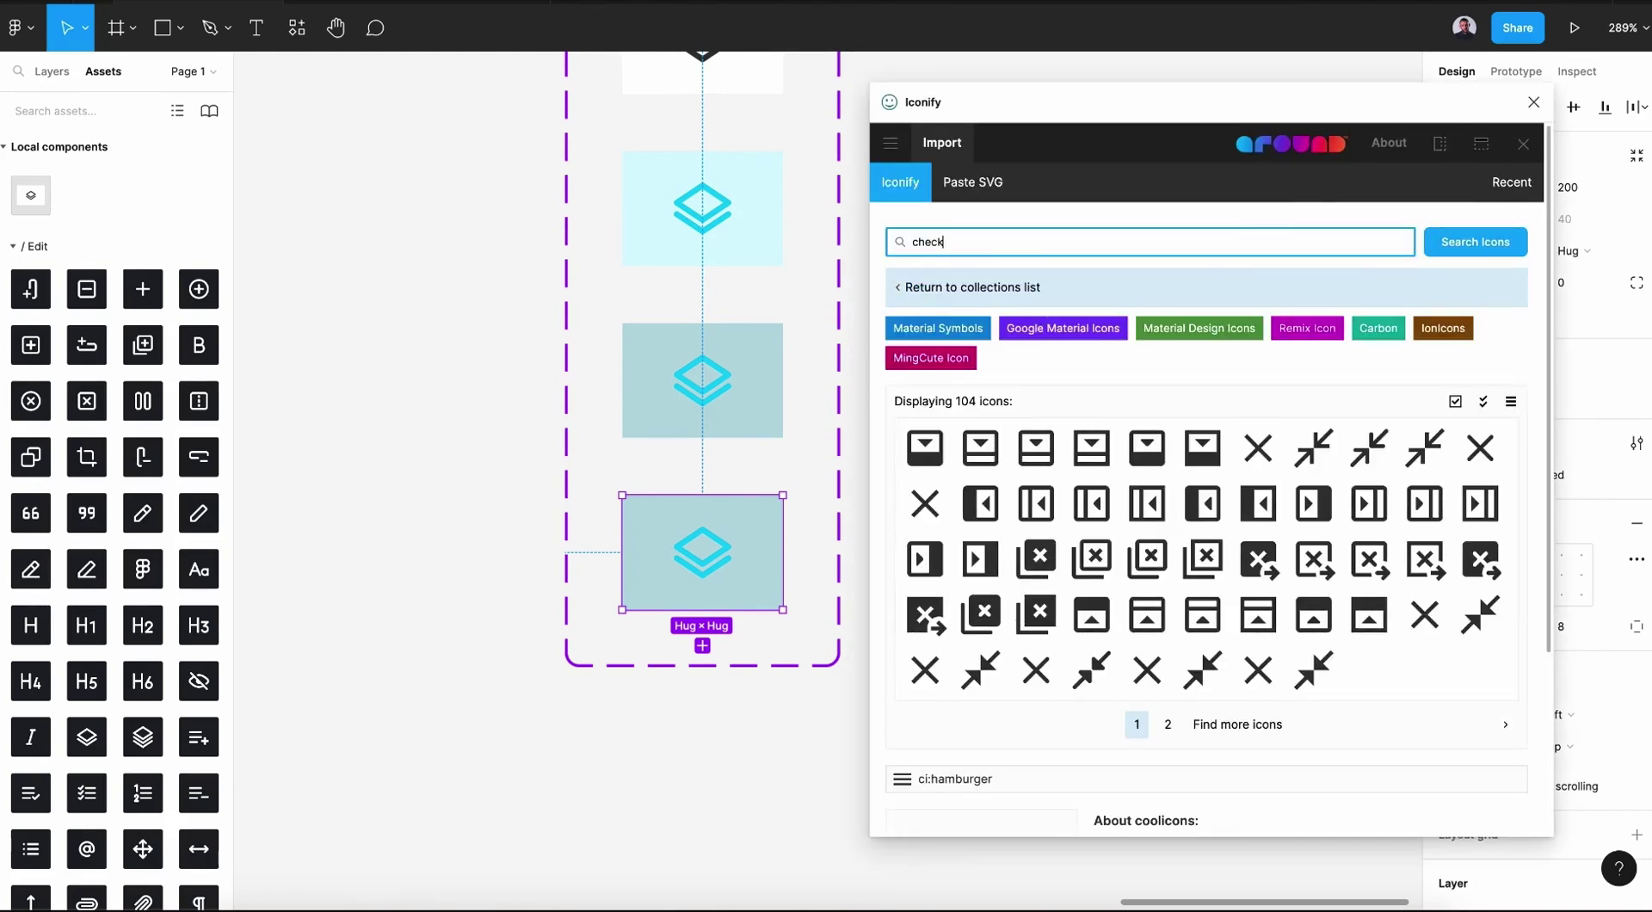
left_click(1465, 244)
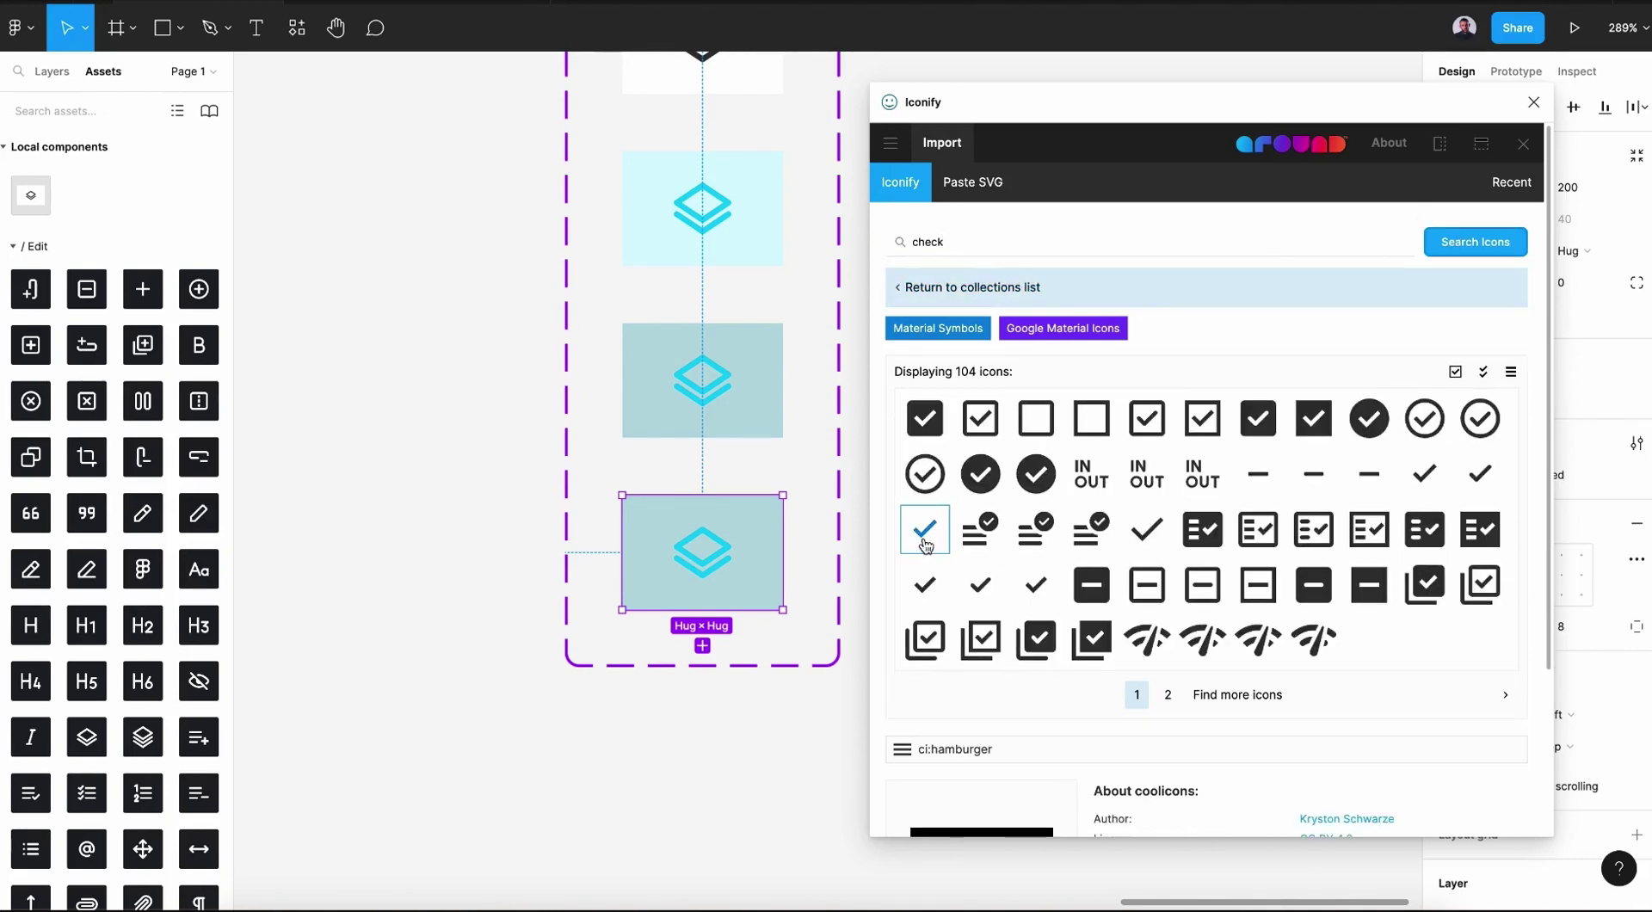
left_click_drag(927, 542, 656, 573)
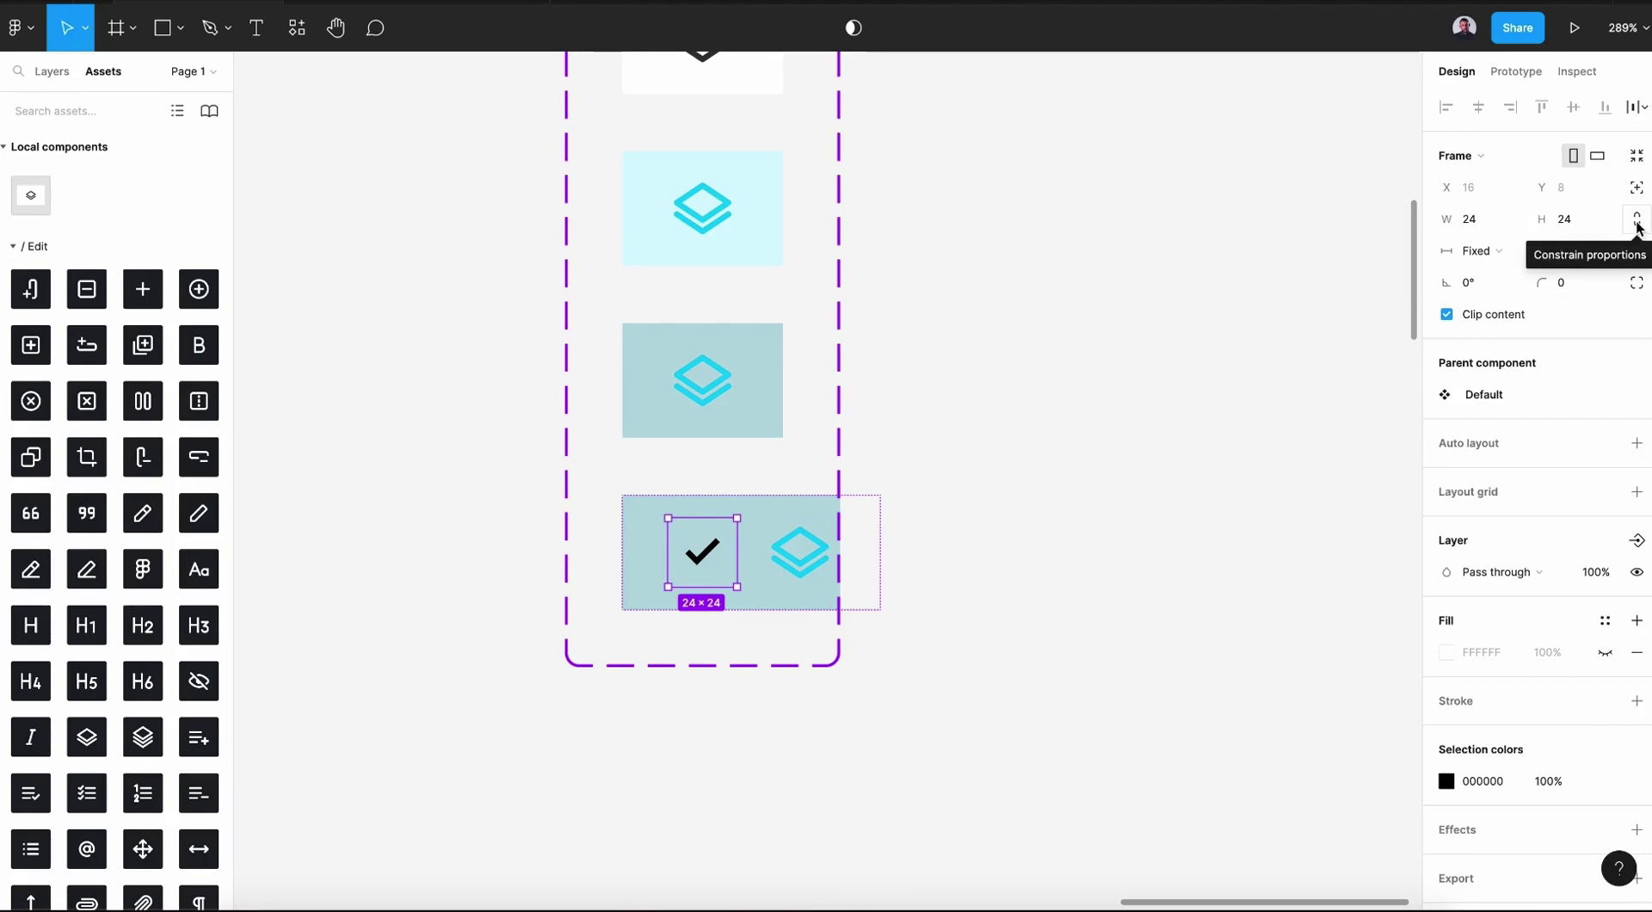
Resize the checkmark proportionally to 16×16.
left_click(1636, 222)
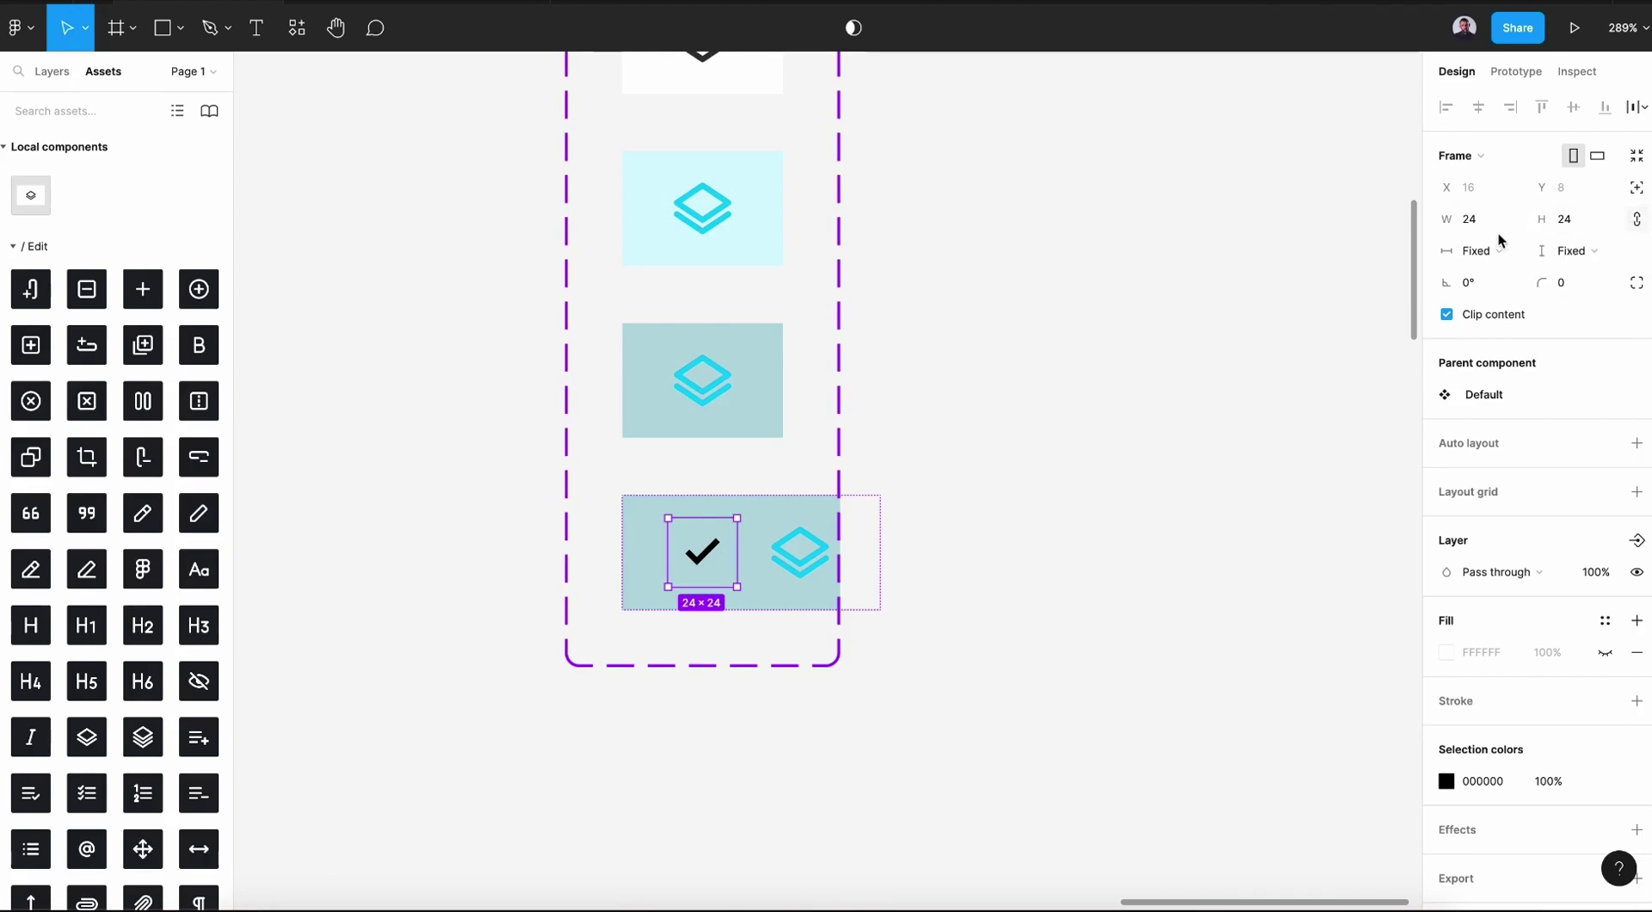
left_click(1467, 225)
key("Return")
Centre the Pressed button's contents, tighten the icon gap and cut left padding to 10.
left_click(688, 545)
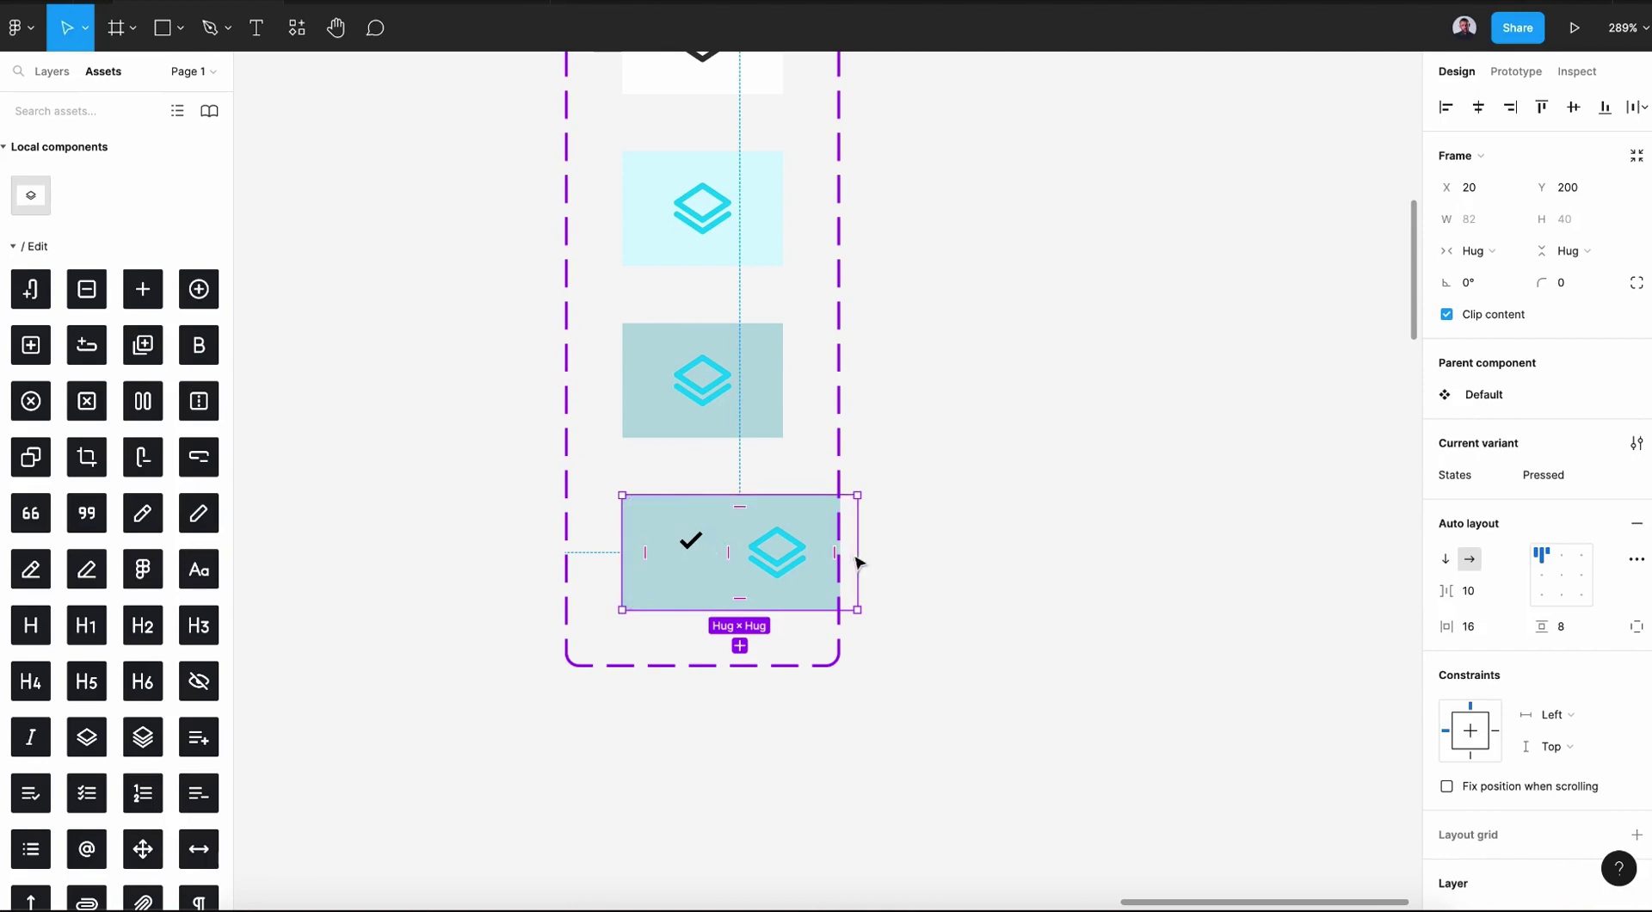
left_click(1563, 576)
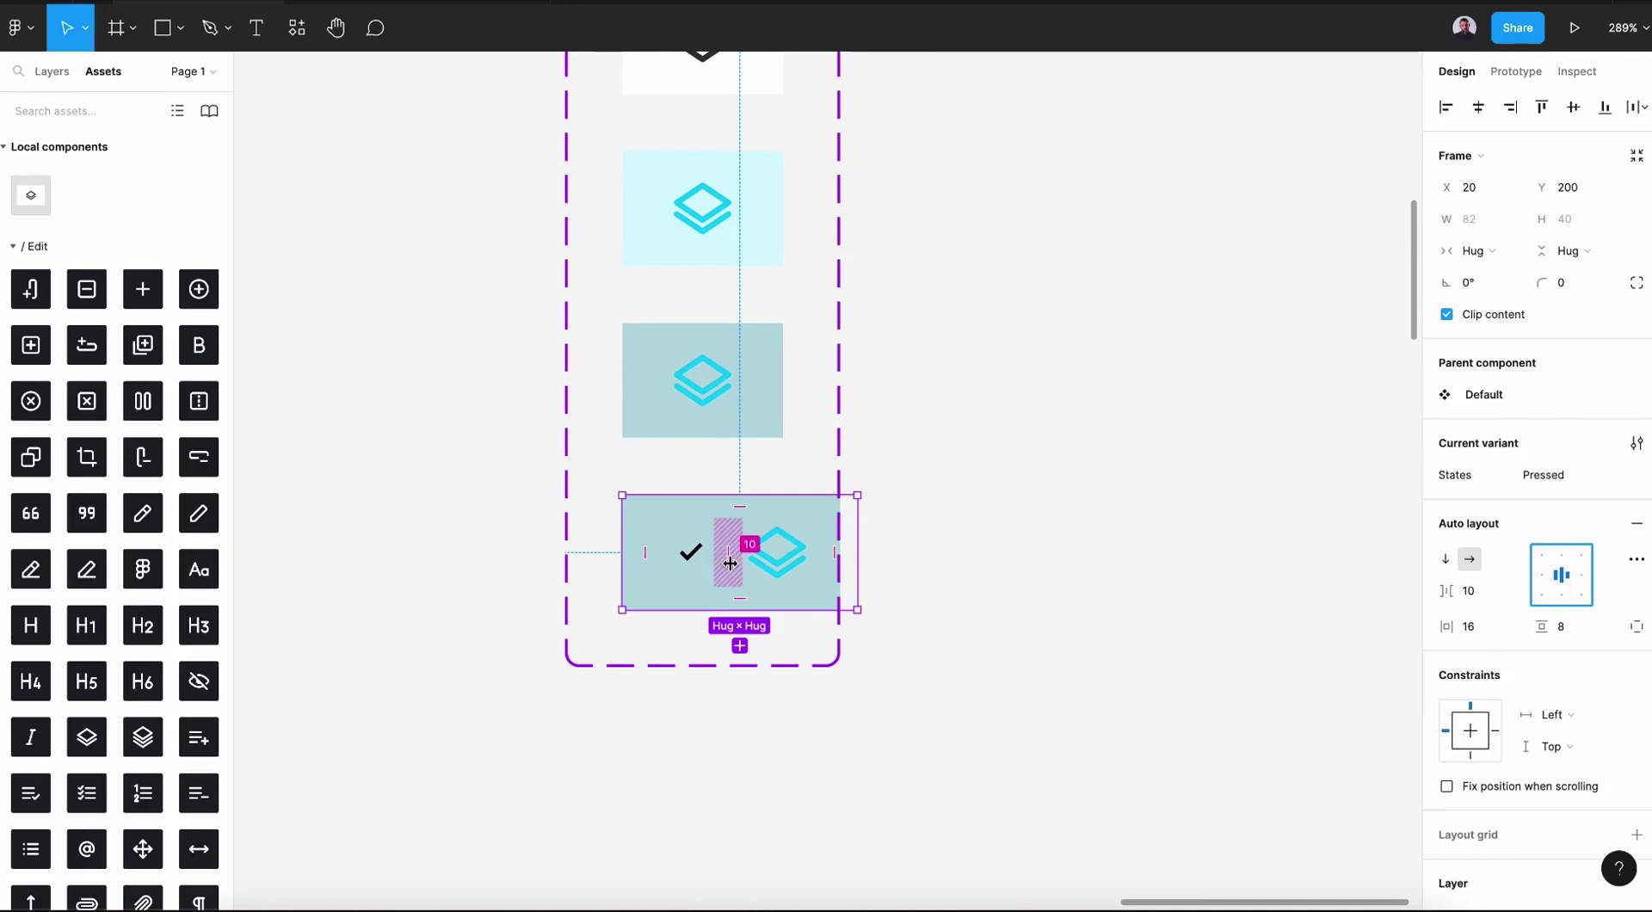
left_click_drag(728, 557, 723, 559)
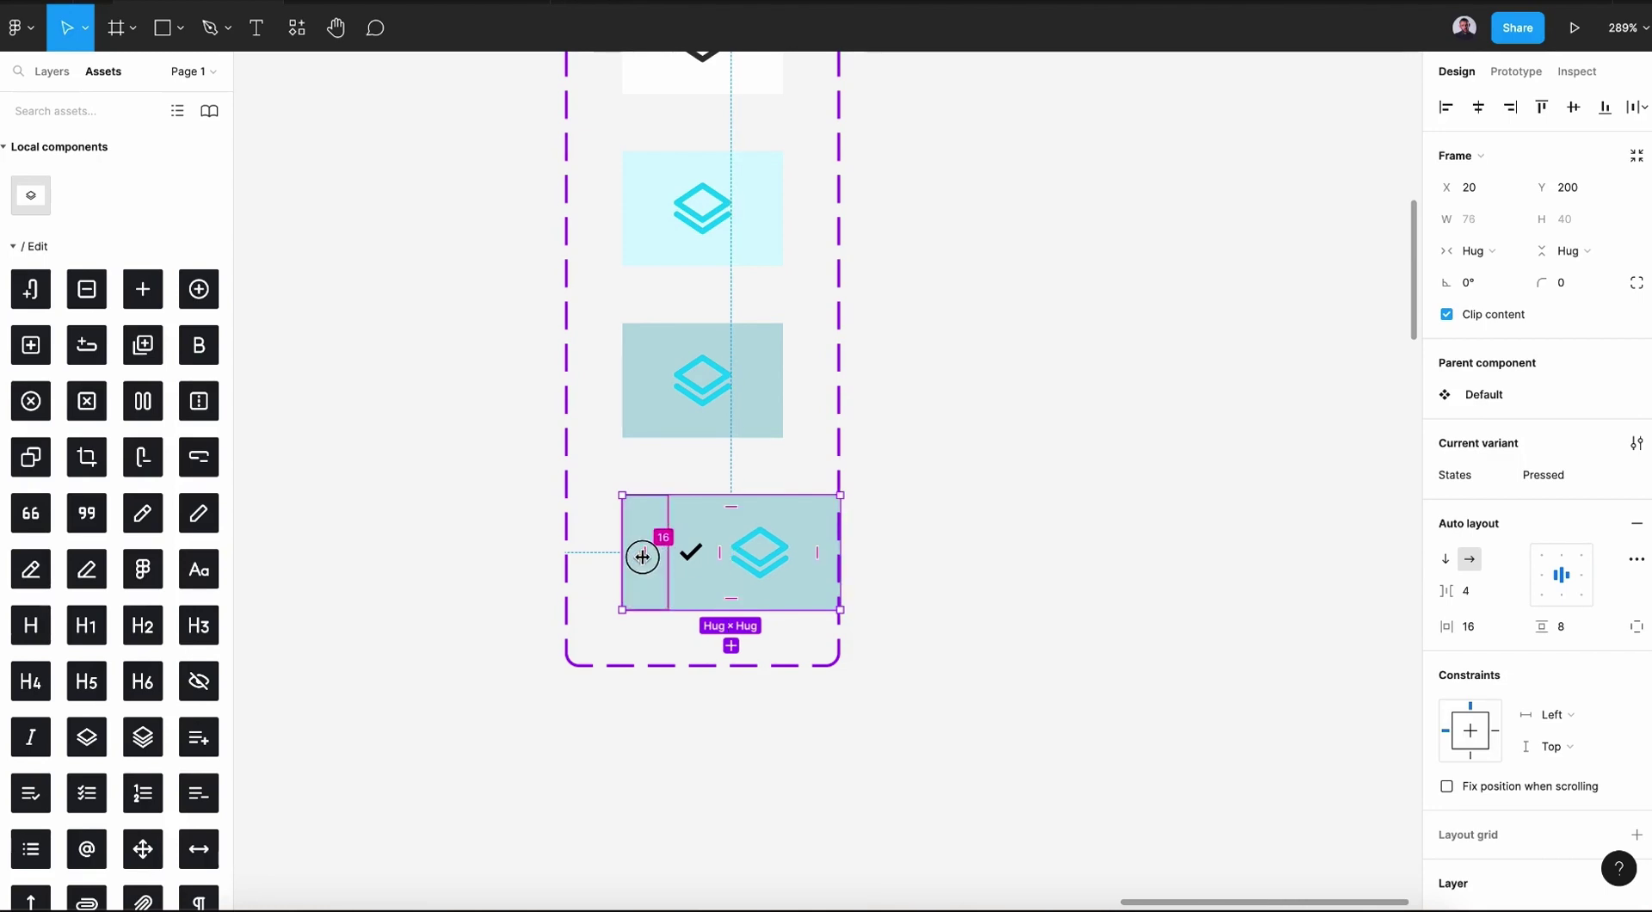
left_click_drag(643, 556, 624, 557)
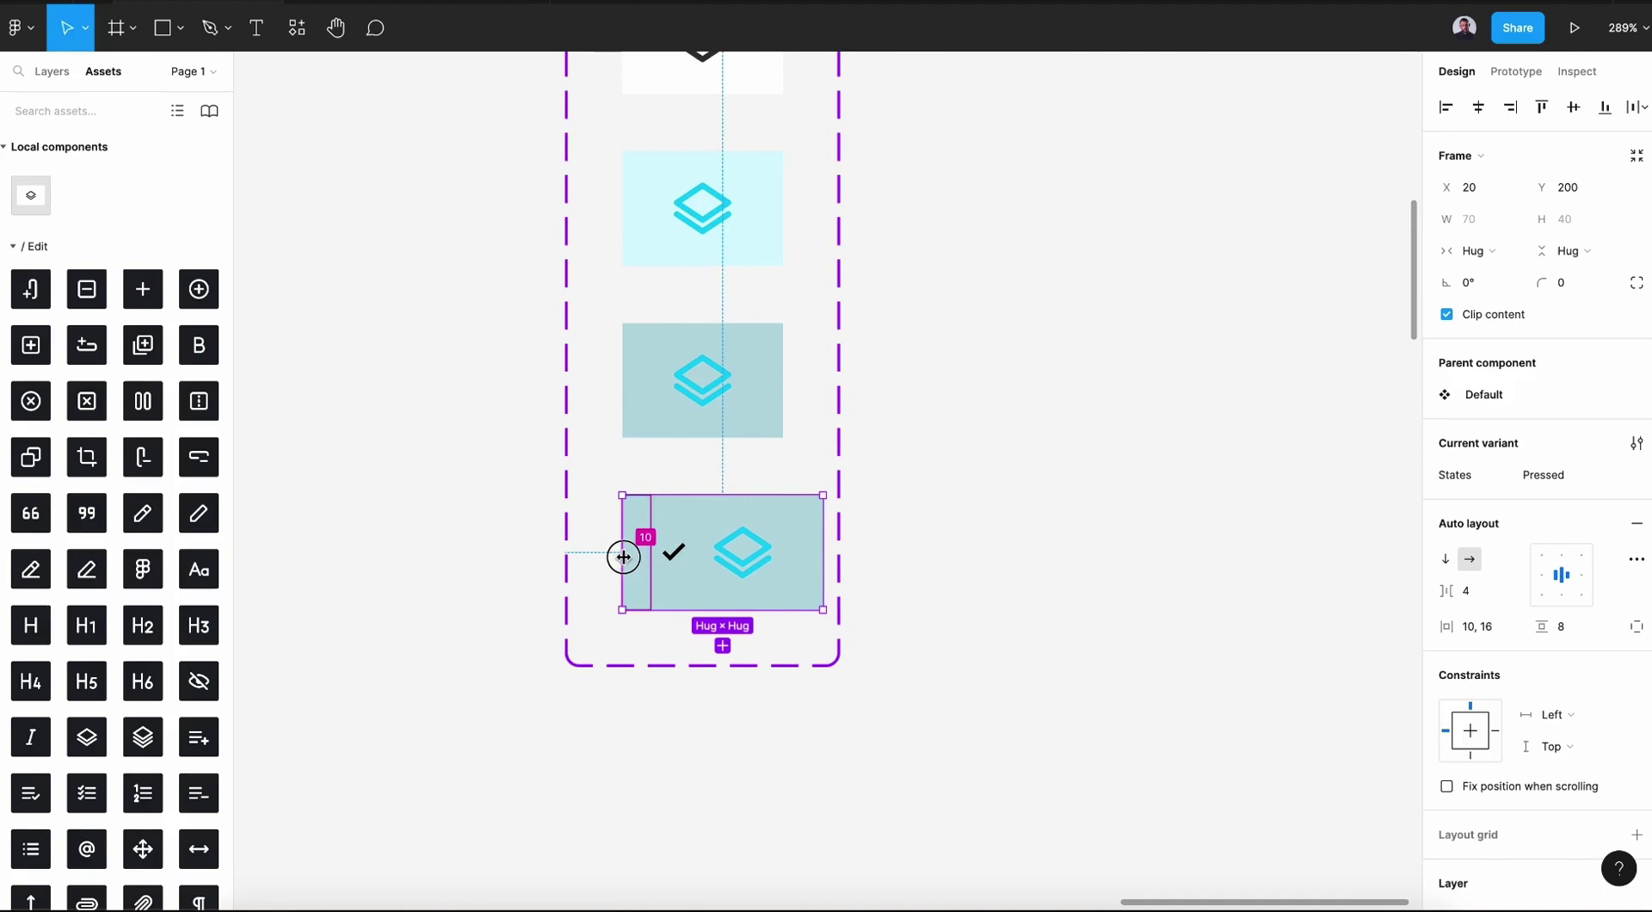
Colour the checkmark cyan to match the layers icon.
left_click(951, 672)
left_click(647, 560)
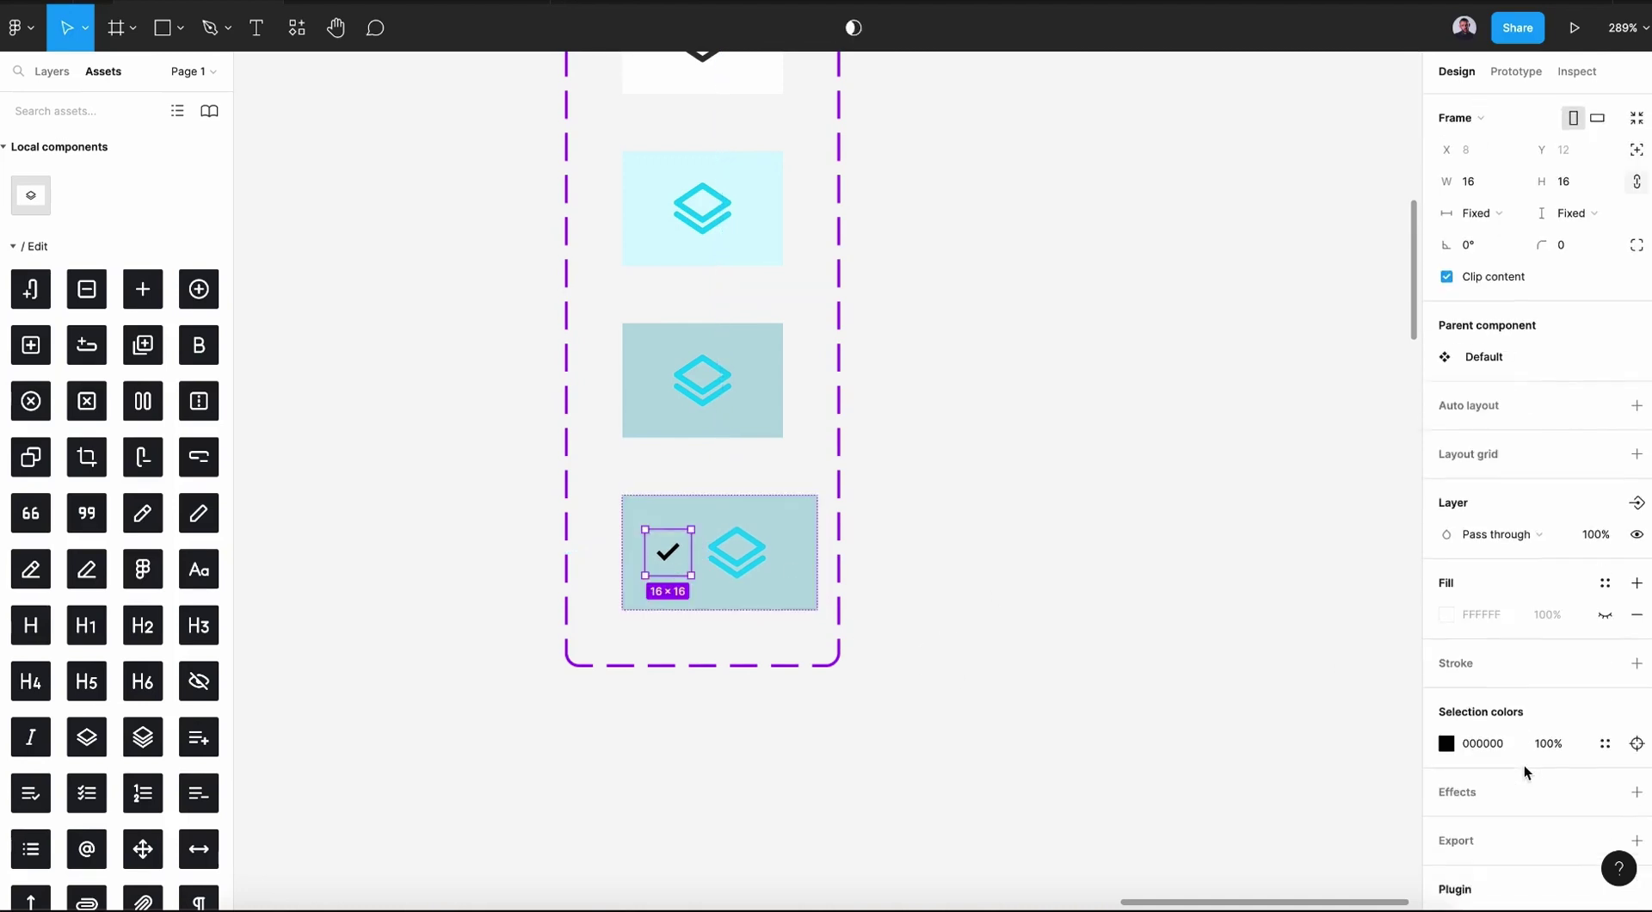
left_click(1446, 744)
left_click_drag(1247, 572, 1165, 416)
left_click(1209, 813)
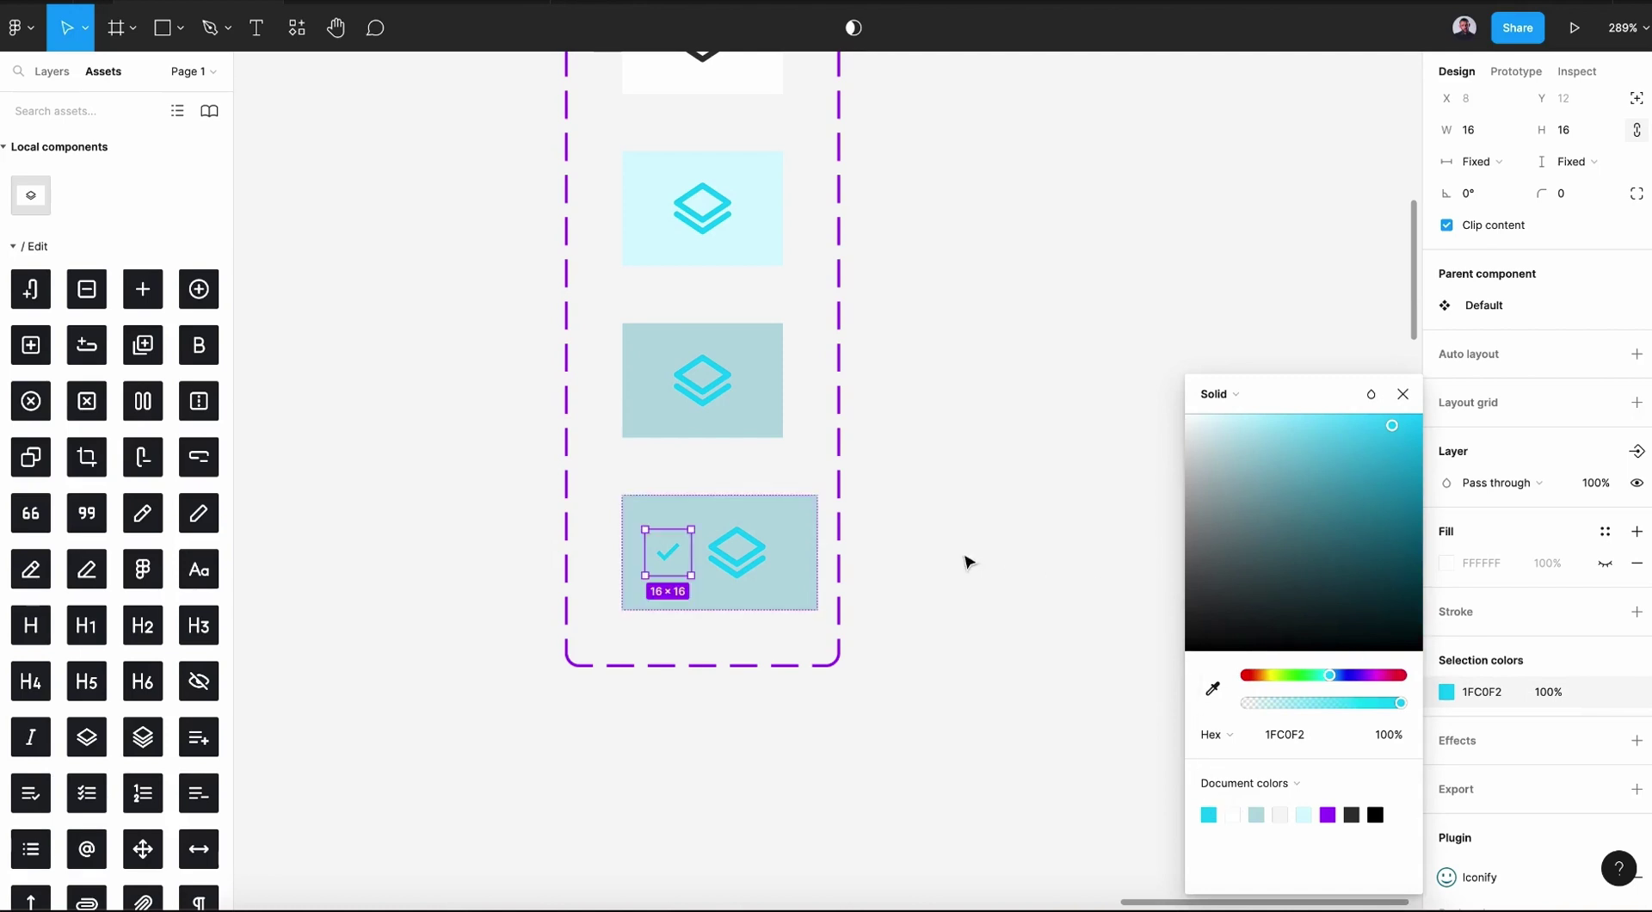
Close the colour picker and widen the component set to W 107 so the Pressed variant fits.
left_click(1403, 393)
left_click(1071, 444)
scroll(1076, 450, "up", 8)
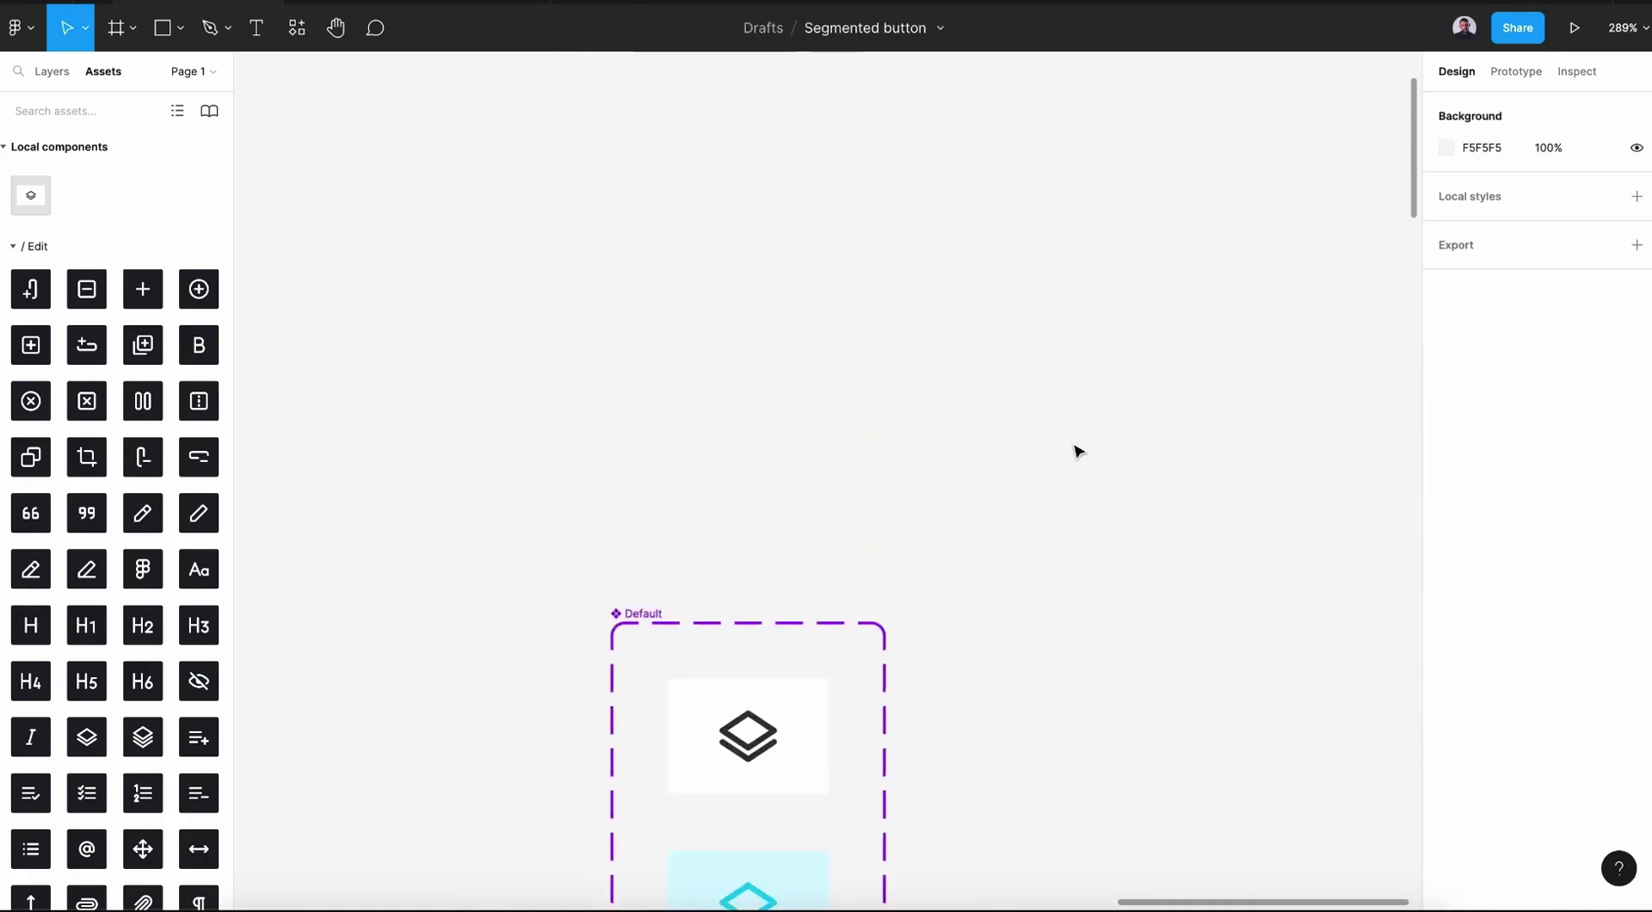
scroll(1077, 451, "down", 6)
scroll(1077, 451, "down", 3)
scroll(1077, 451, "down", 1)
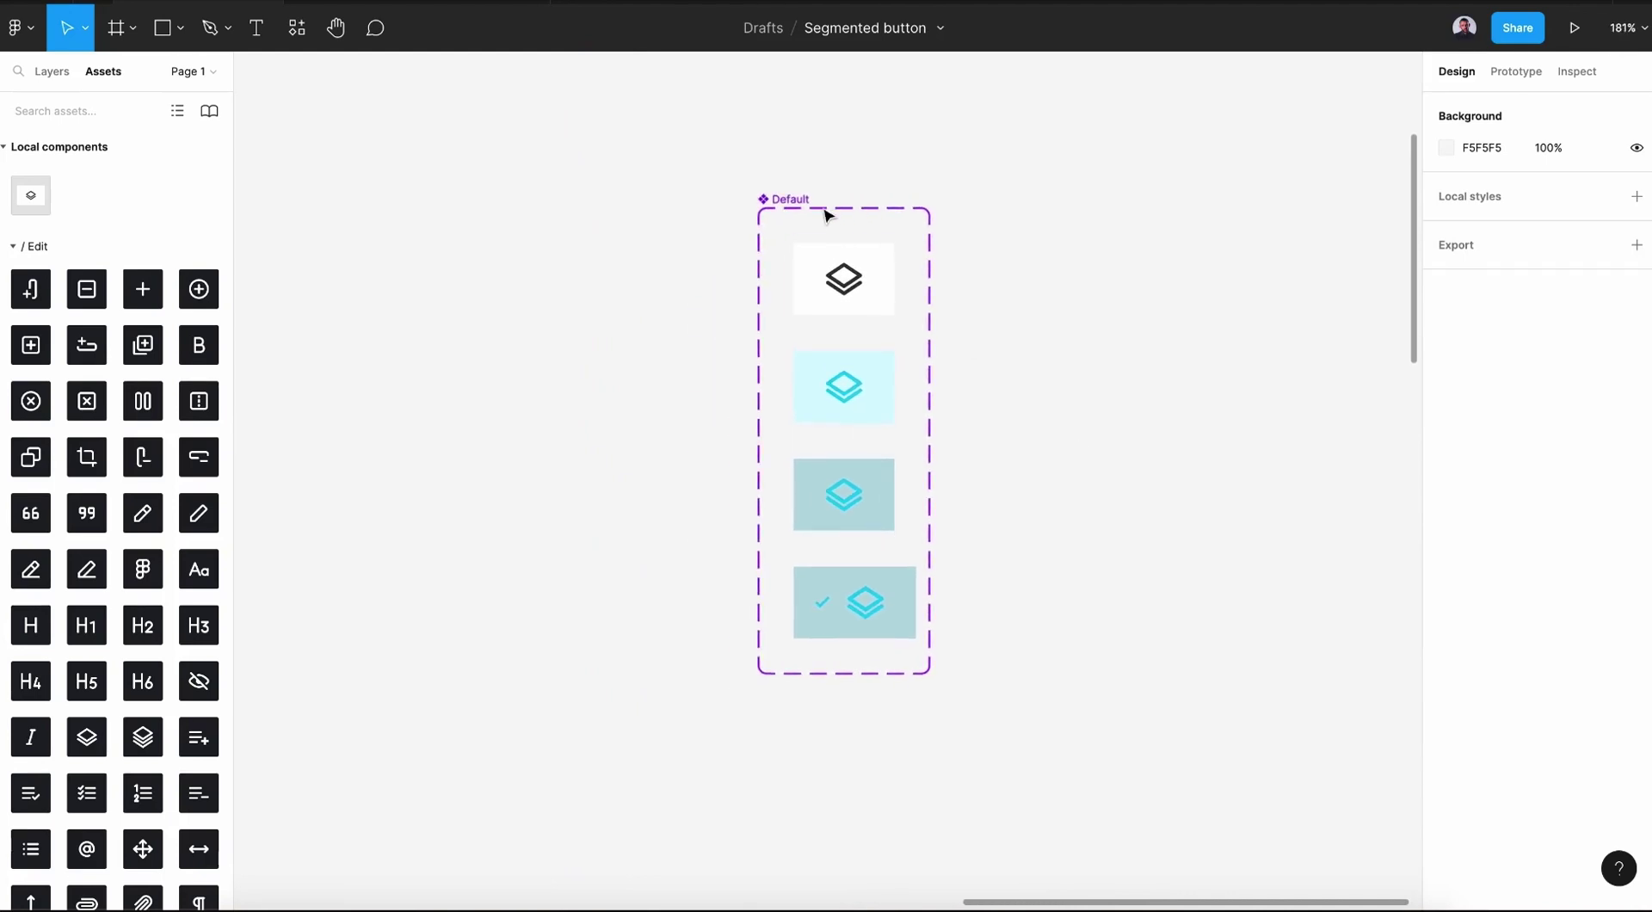
left_click(797, 203)
left_click_drag(930, 368, 951, 370)
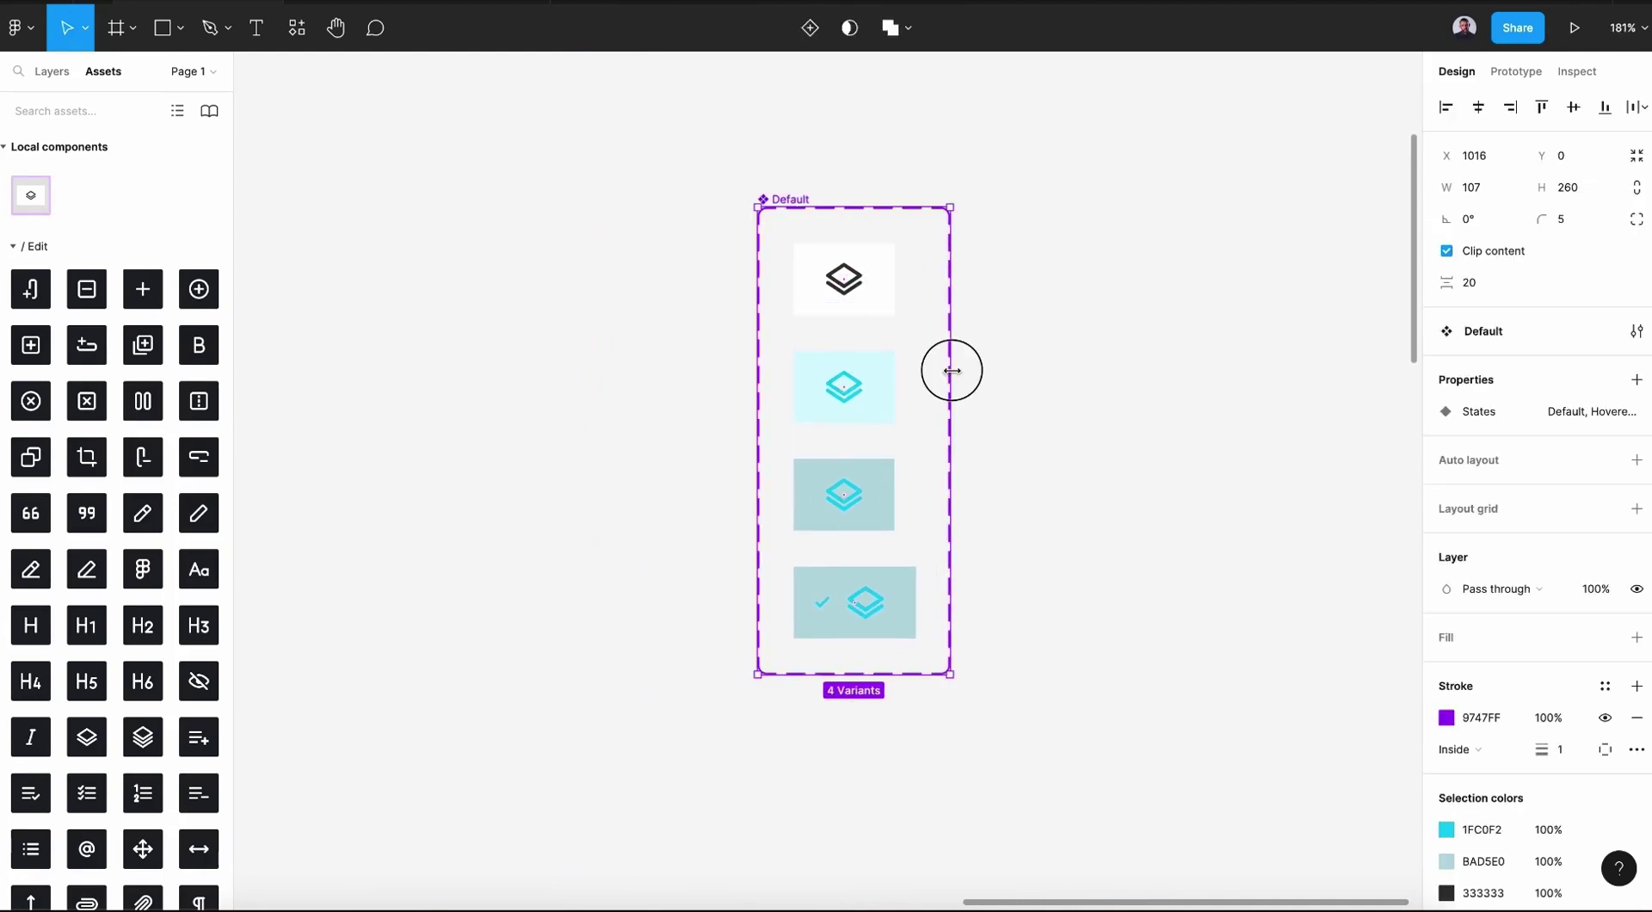
left_click(989, 397)
left_click(802, 197)
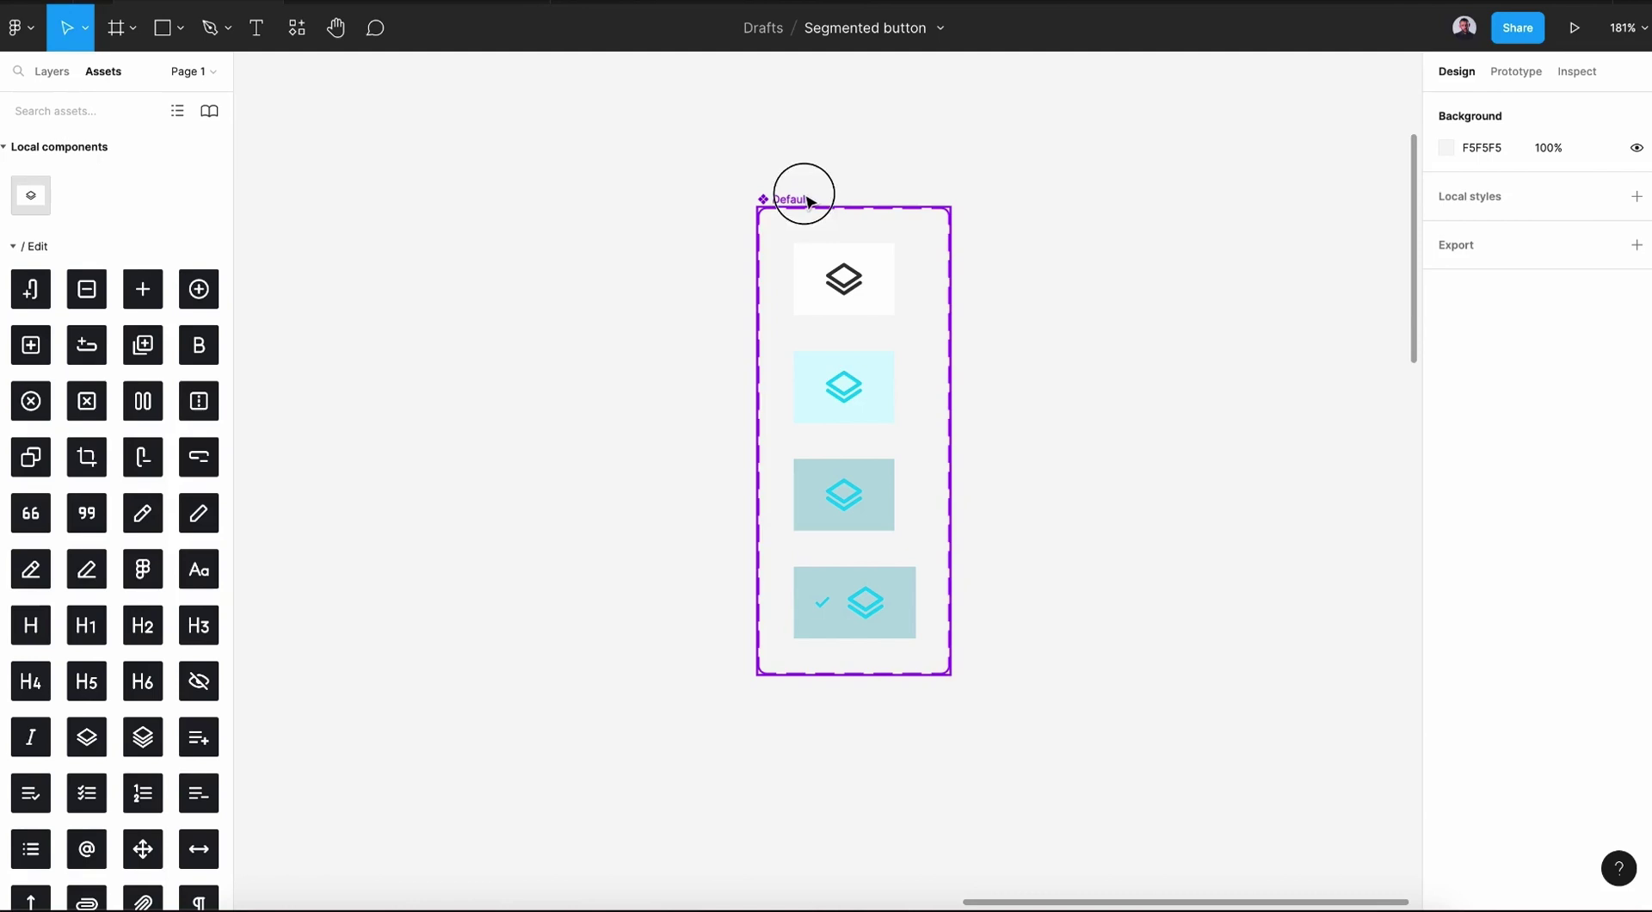
In Prototype, link Default to the hover variant with a While hovering, Smart animate interaction.
left_click(1516, 72)
left_click(844, 309)
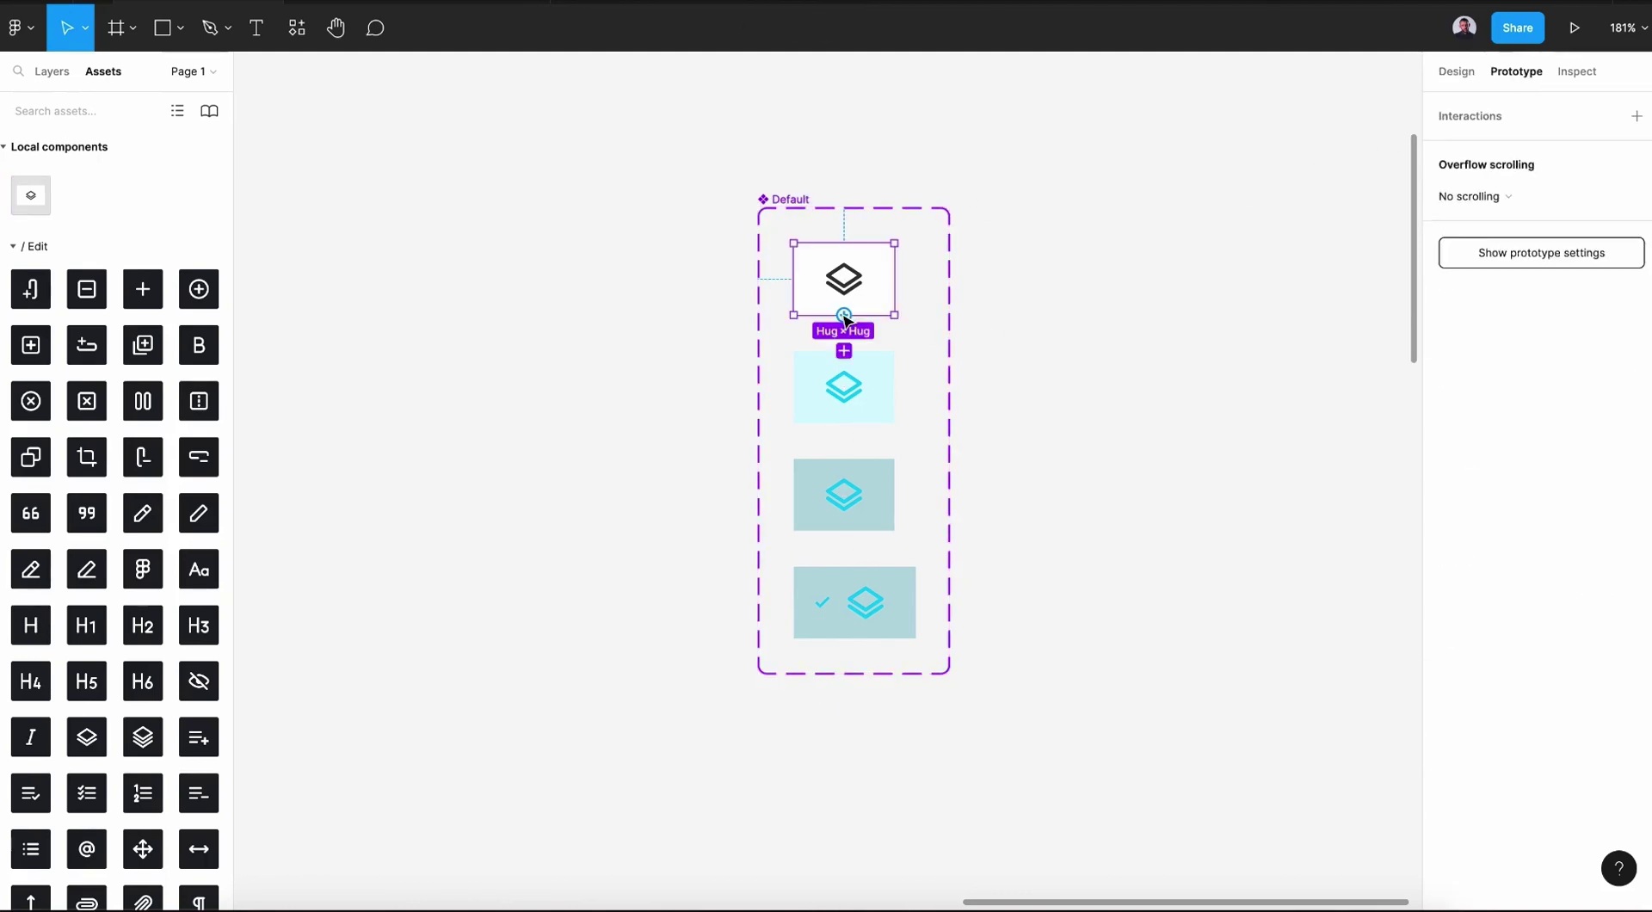
left_click_drag(845, 318, 848, 375)
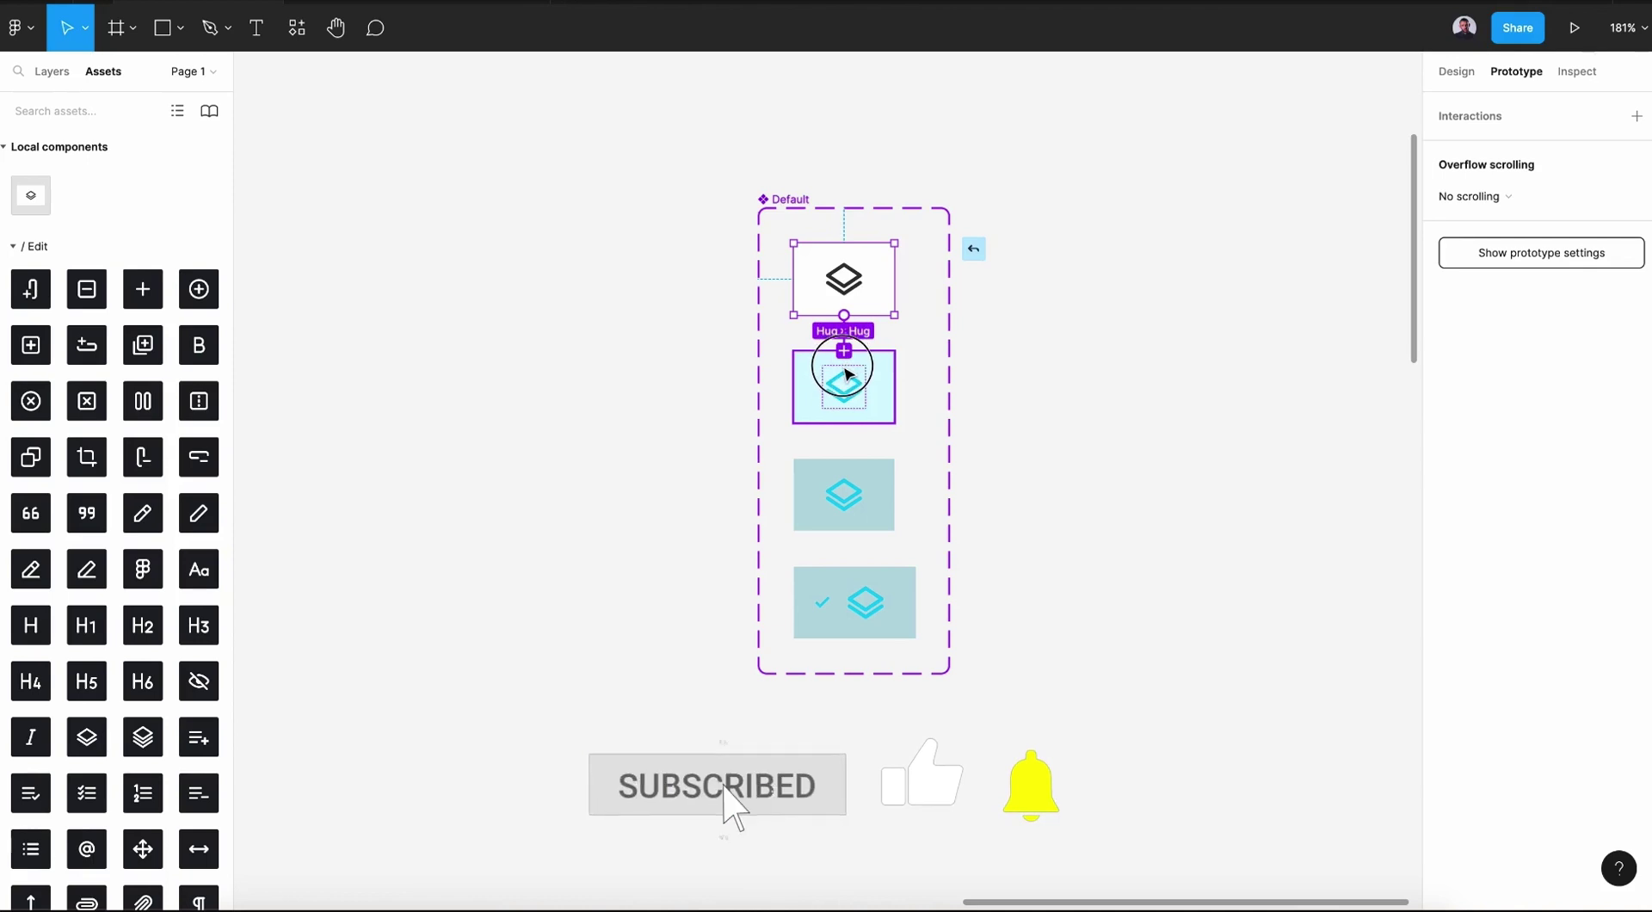
left_click(1264, 196)
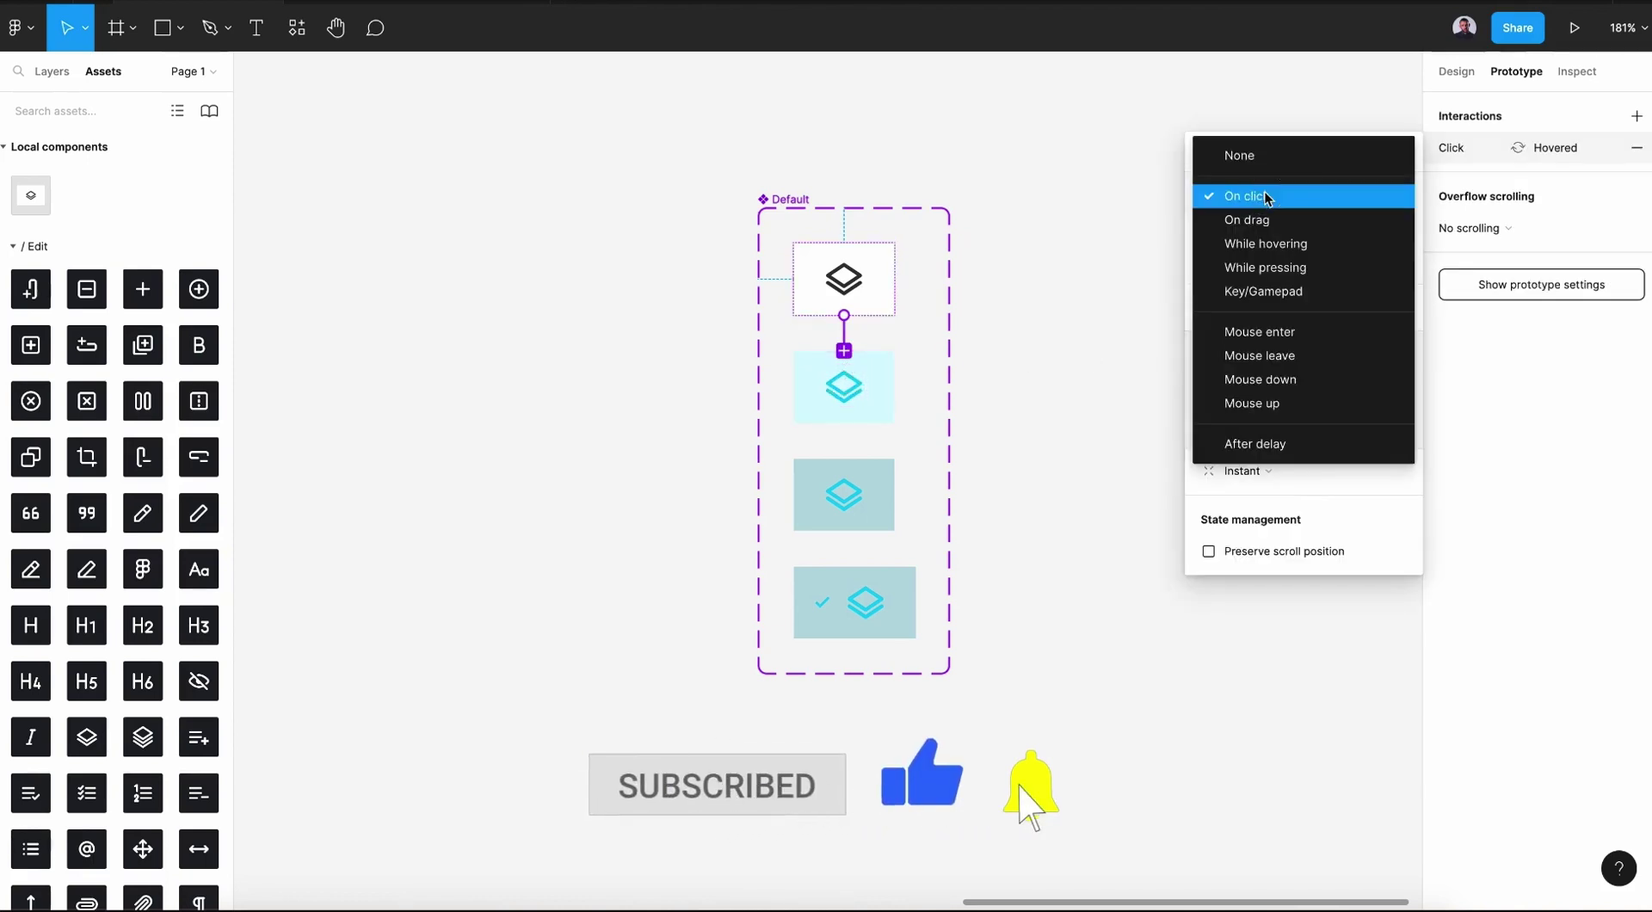
left_click(1265, 248)
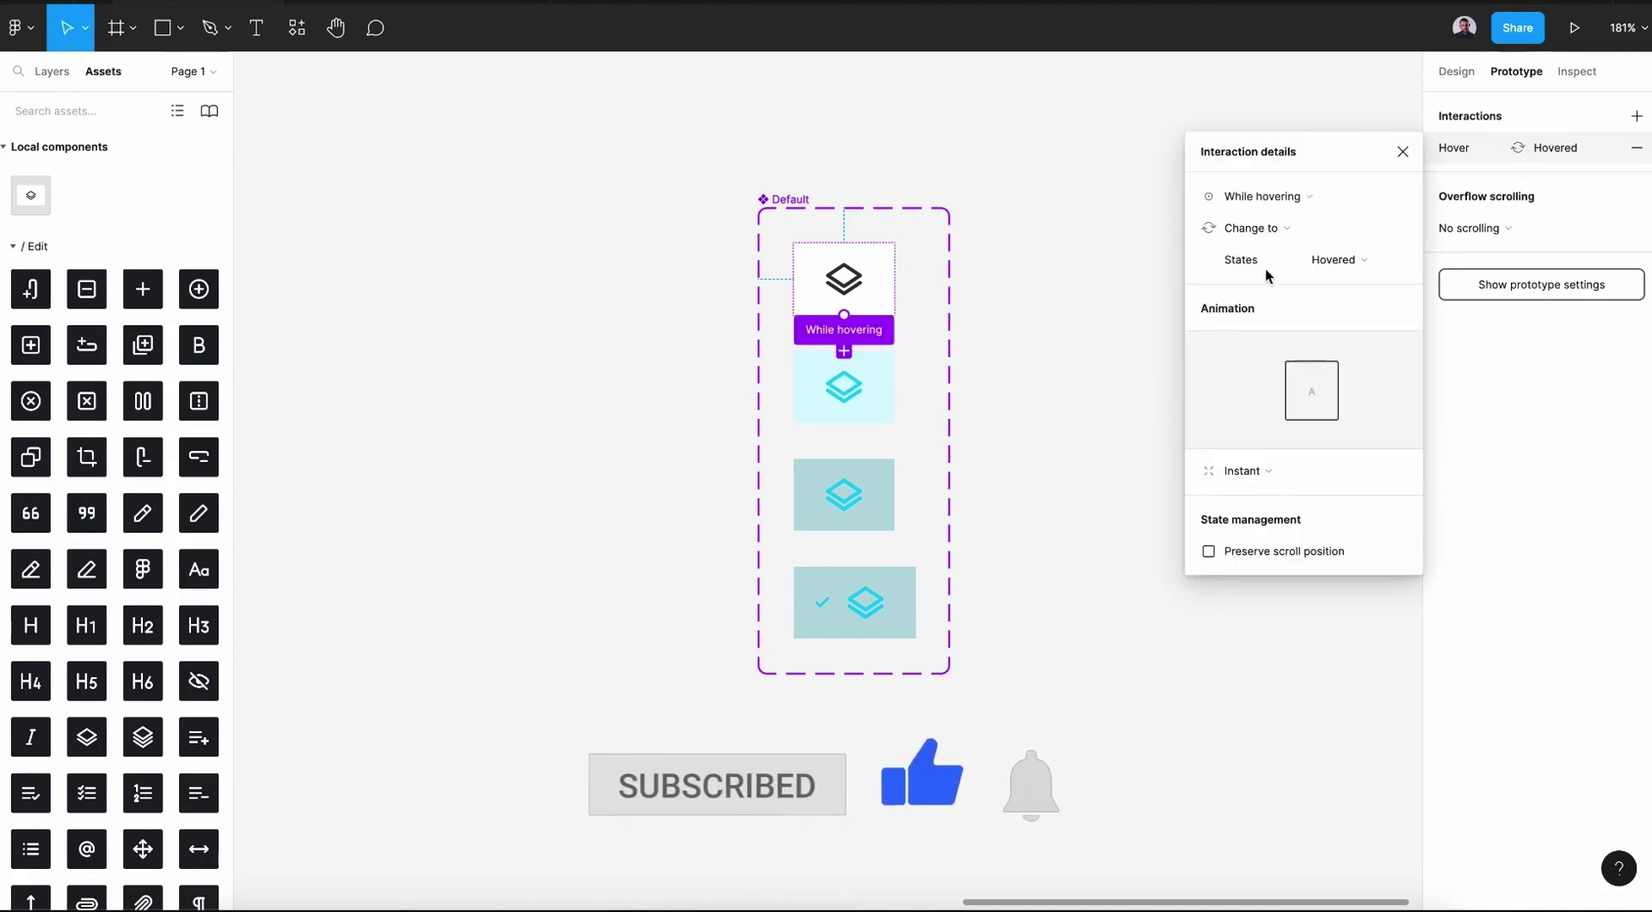
left_click(1273, 471)
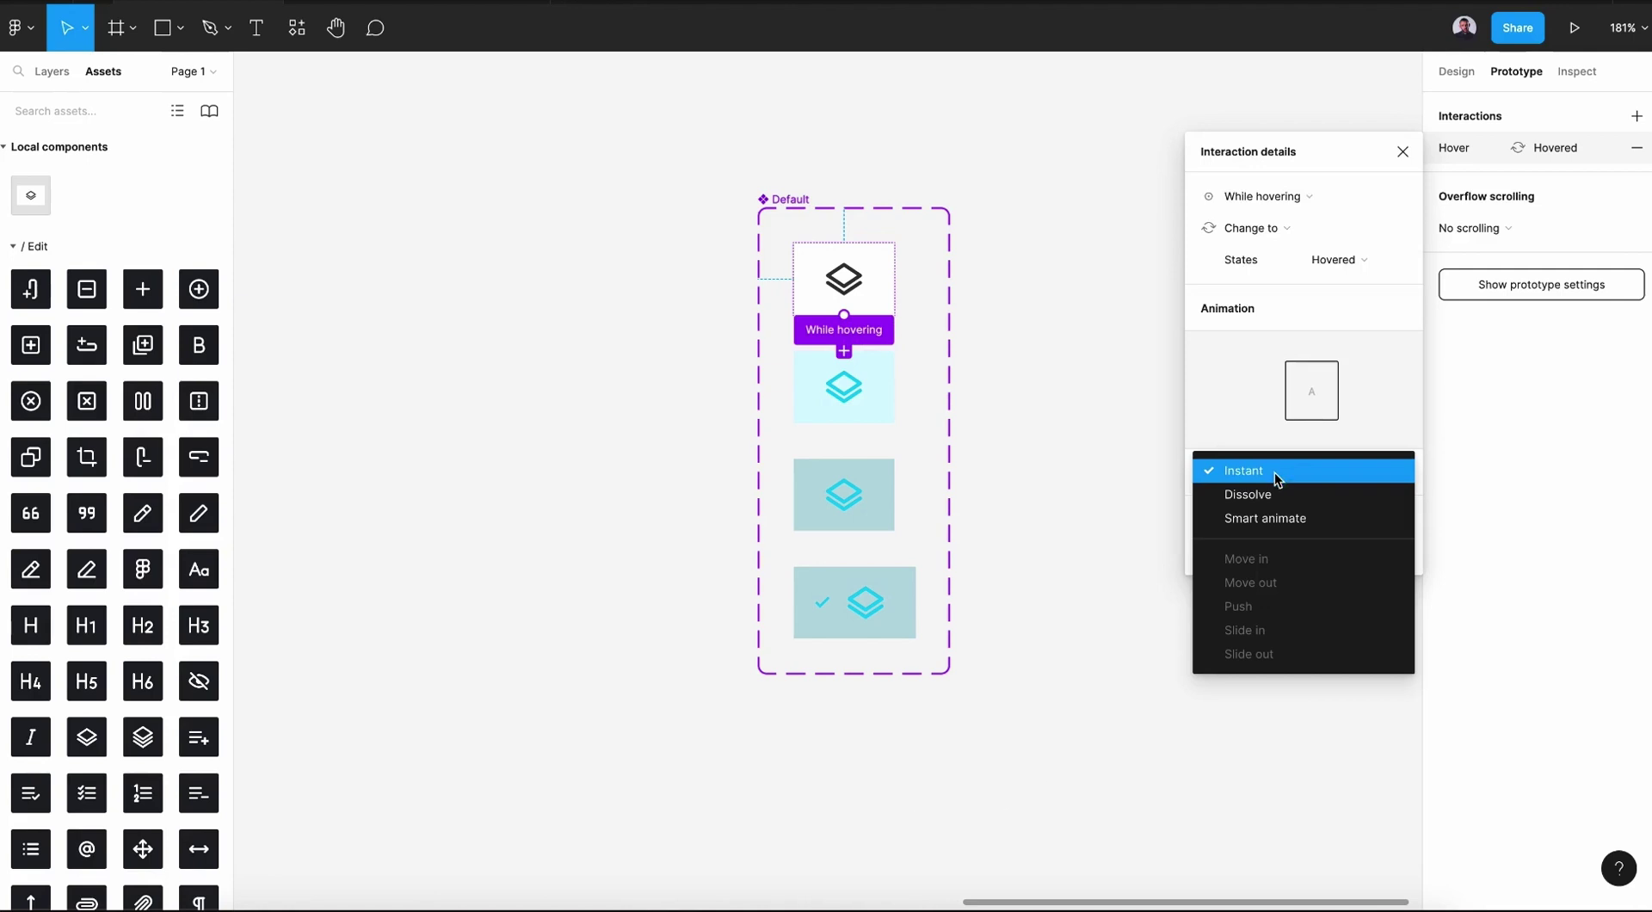
left_click(1266, 518)
left_click(886, 424)
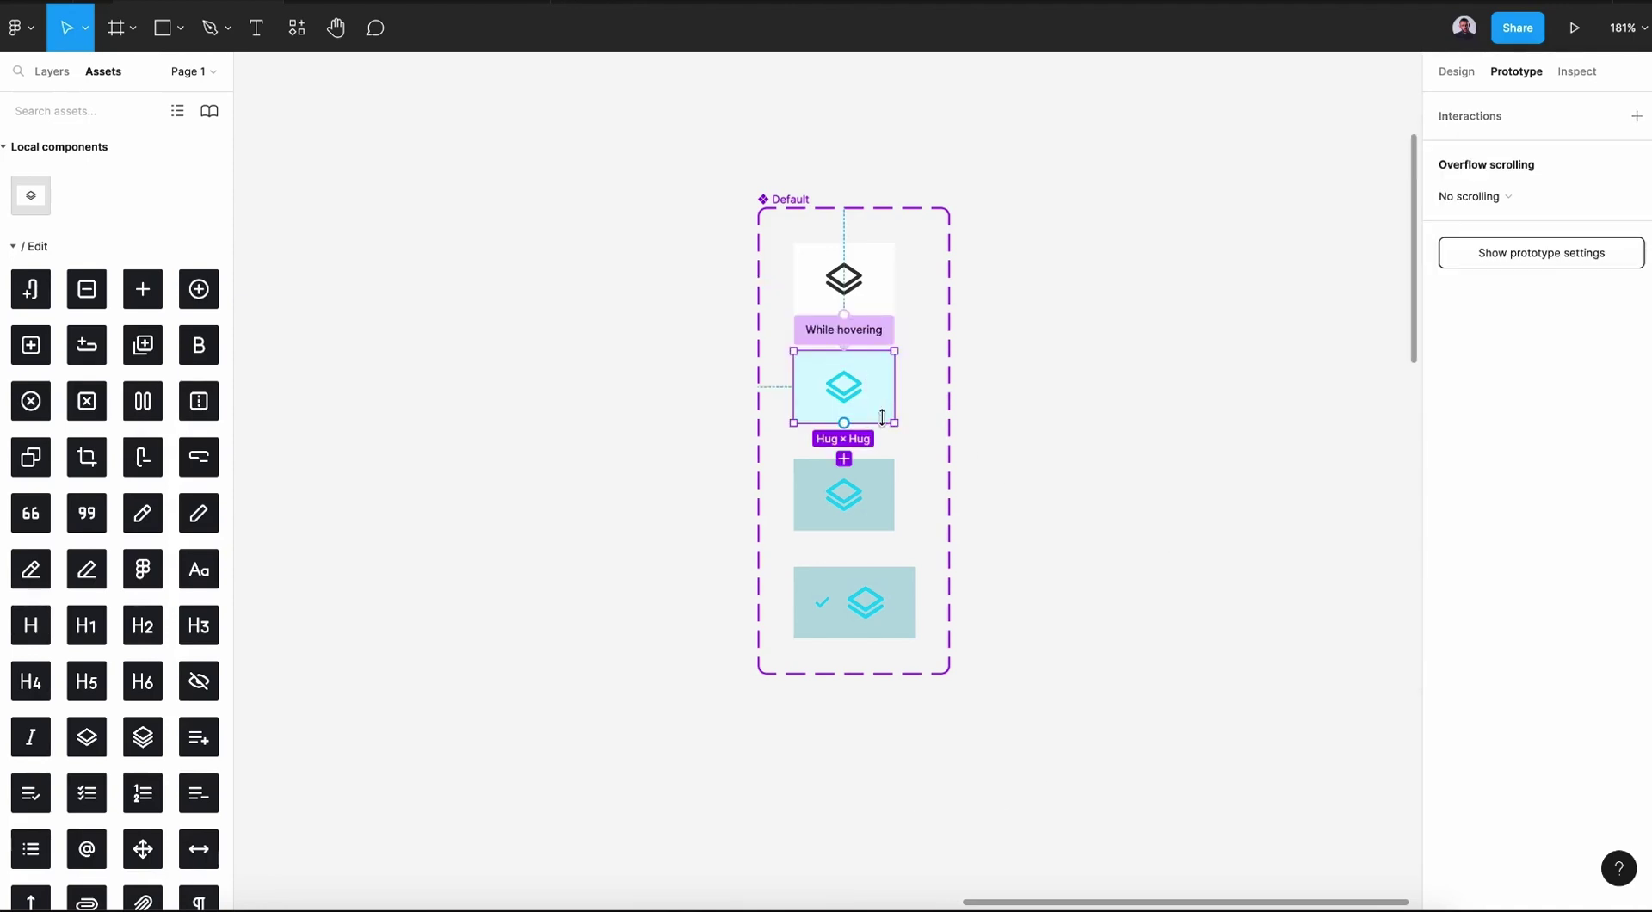
Link the hover variant to Focused with a While pressing, Smart animate interaction.
left_click(850, 426)
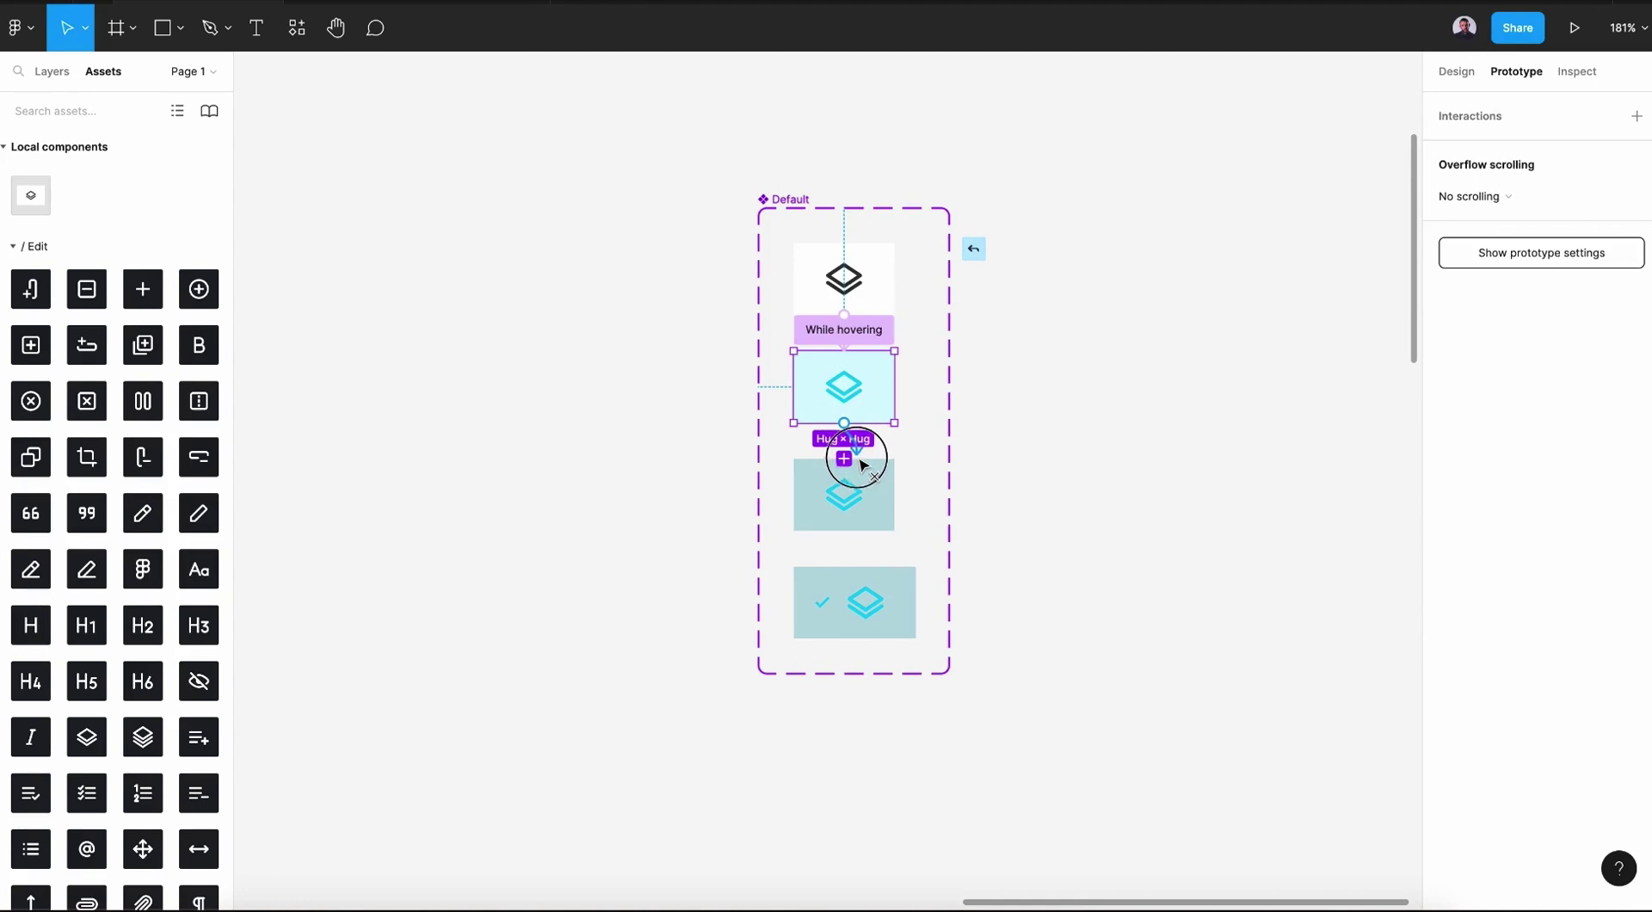
left_click_drag(849, 426, 859, 480)
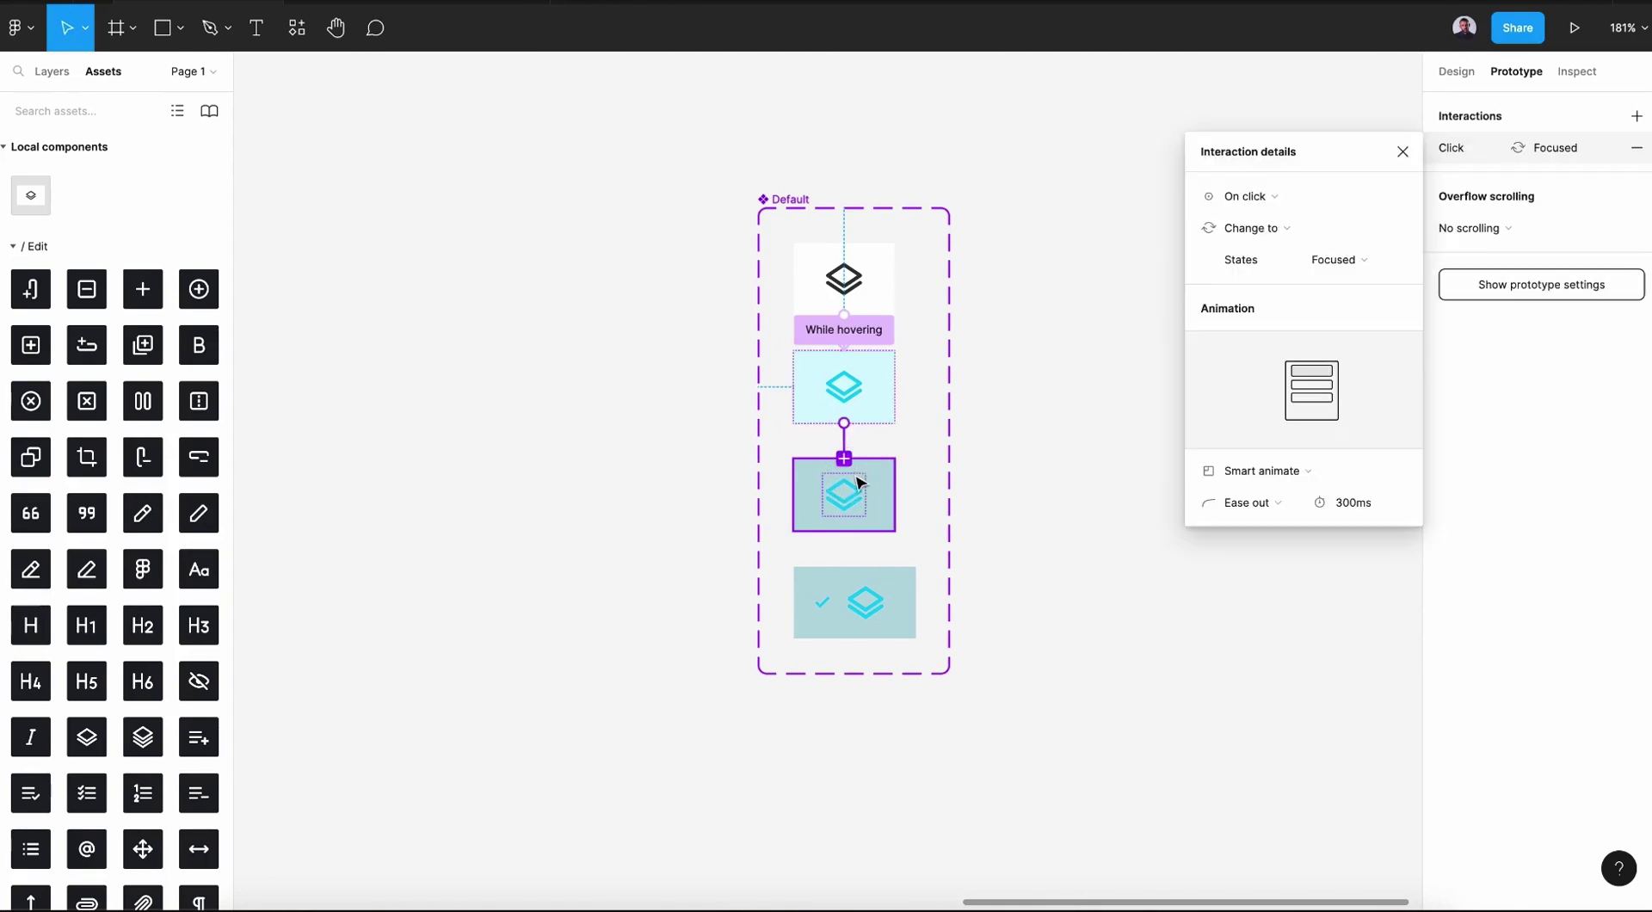
left_click(1242, 208)
left_click(1262, 268)
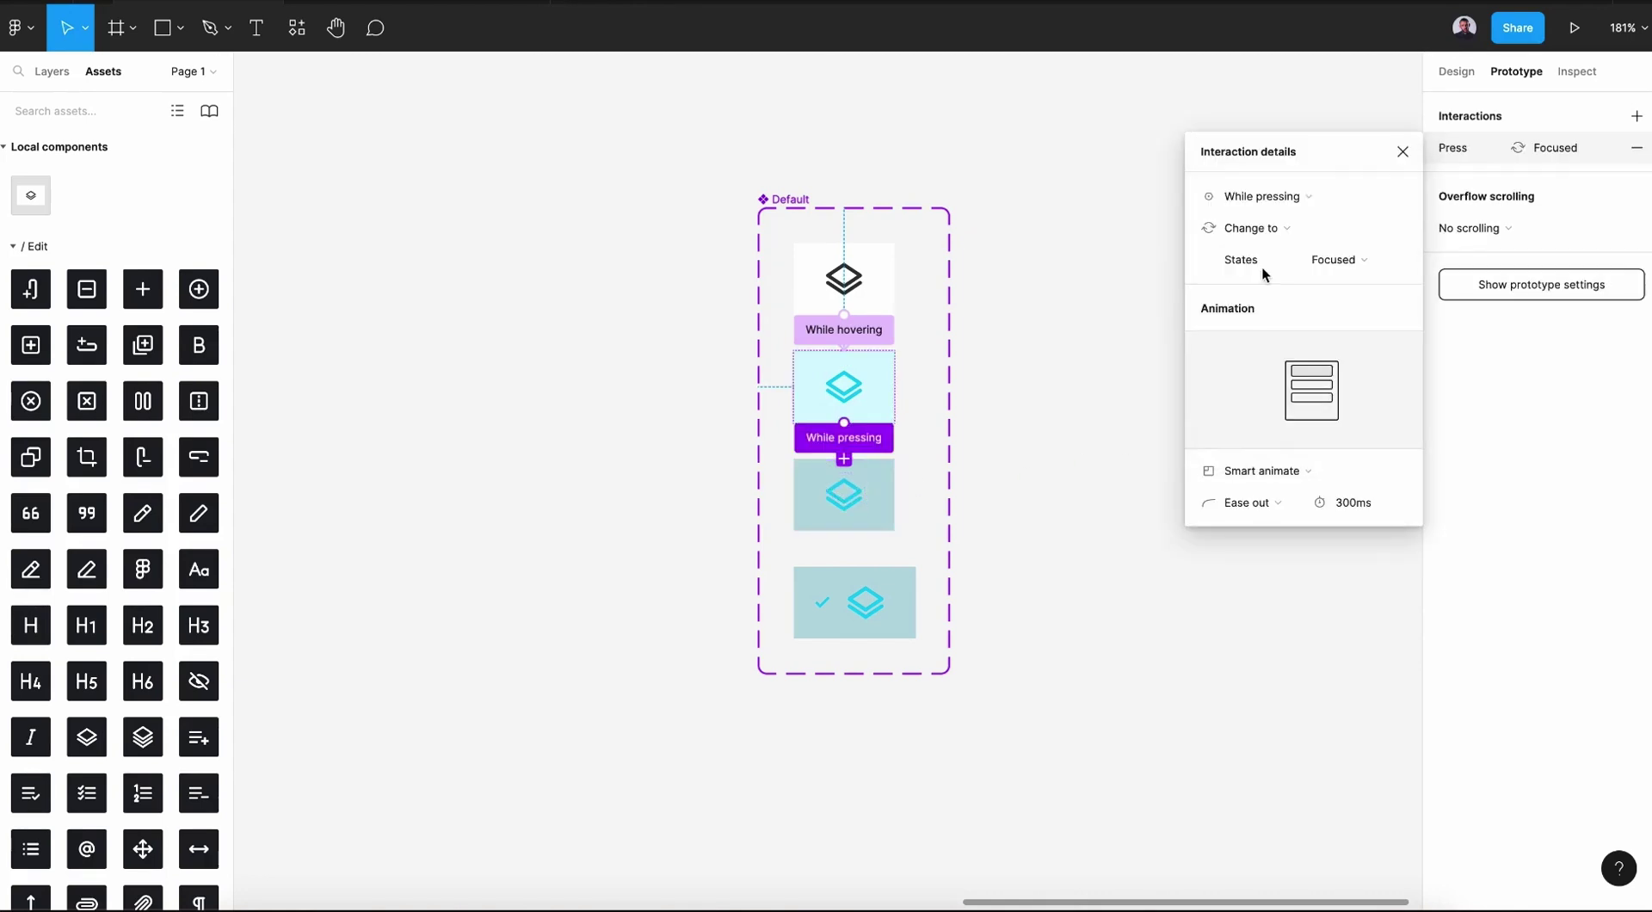
left_click(1254, 471)
left_click(861, 527)
mouse_move(844, 530)
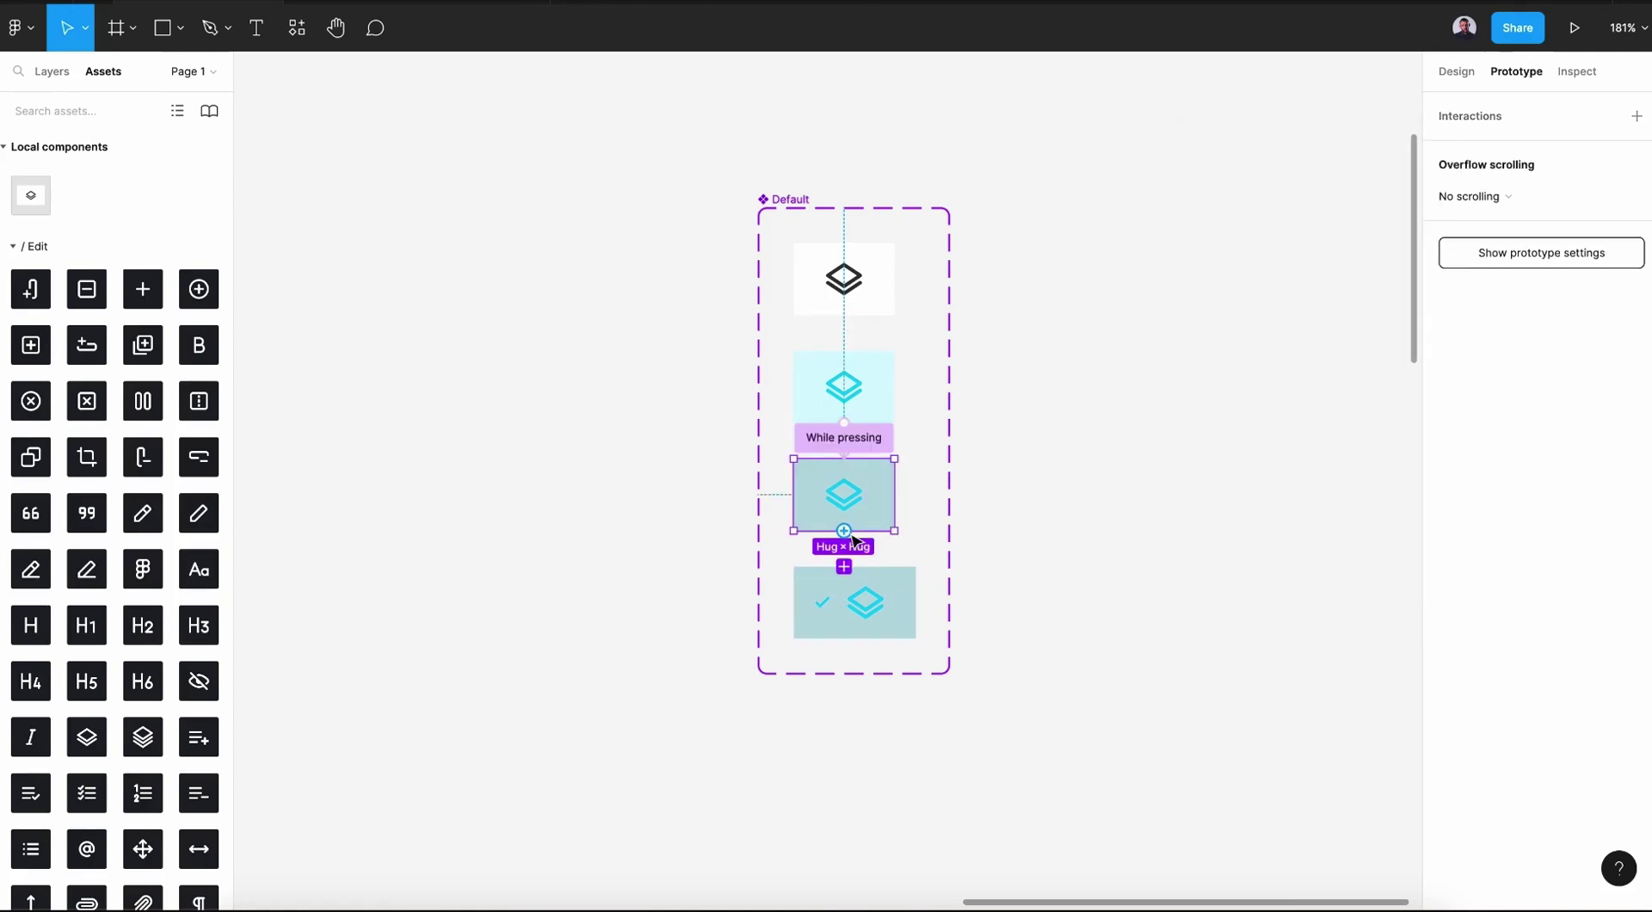
Link Focused to Pressed, and Pressed back to Default on click with 300ms ease-out Smart animate.
left_click_drag(844, 531, 857, 602)
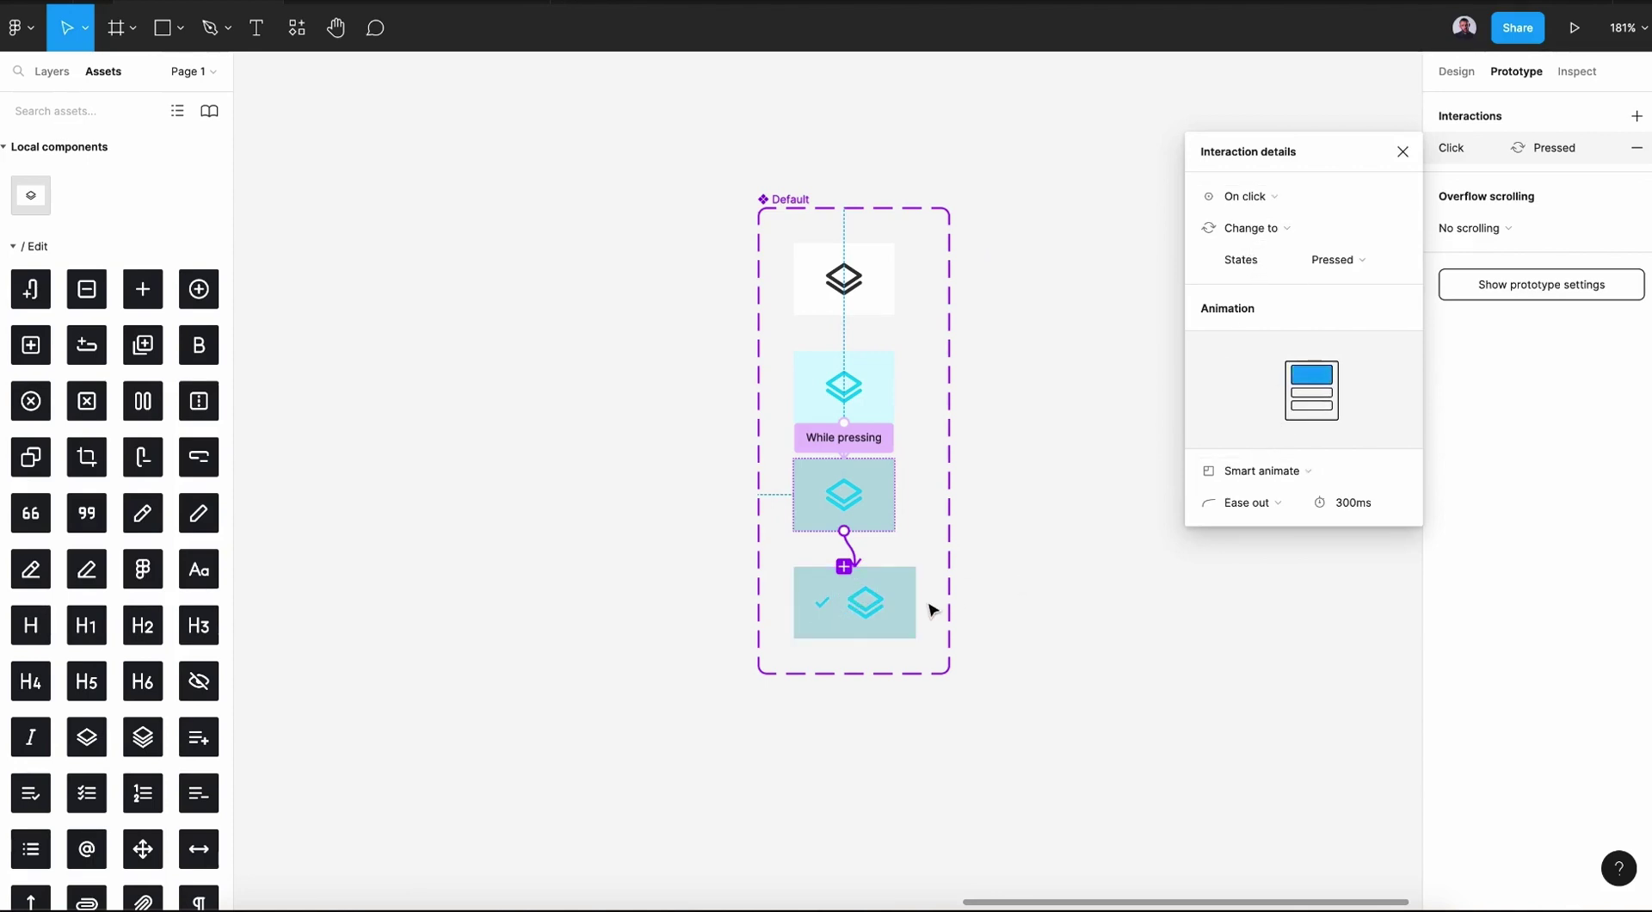
left_click(917, 608)
left_click_drag(915, 605, 895, 312)
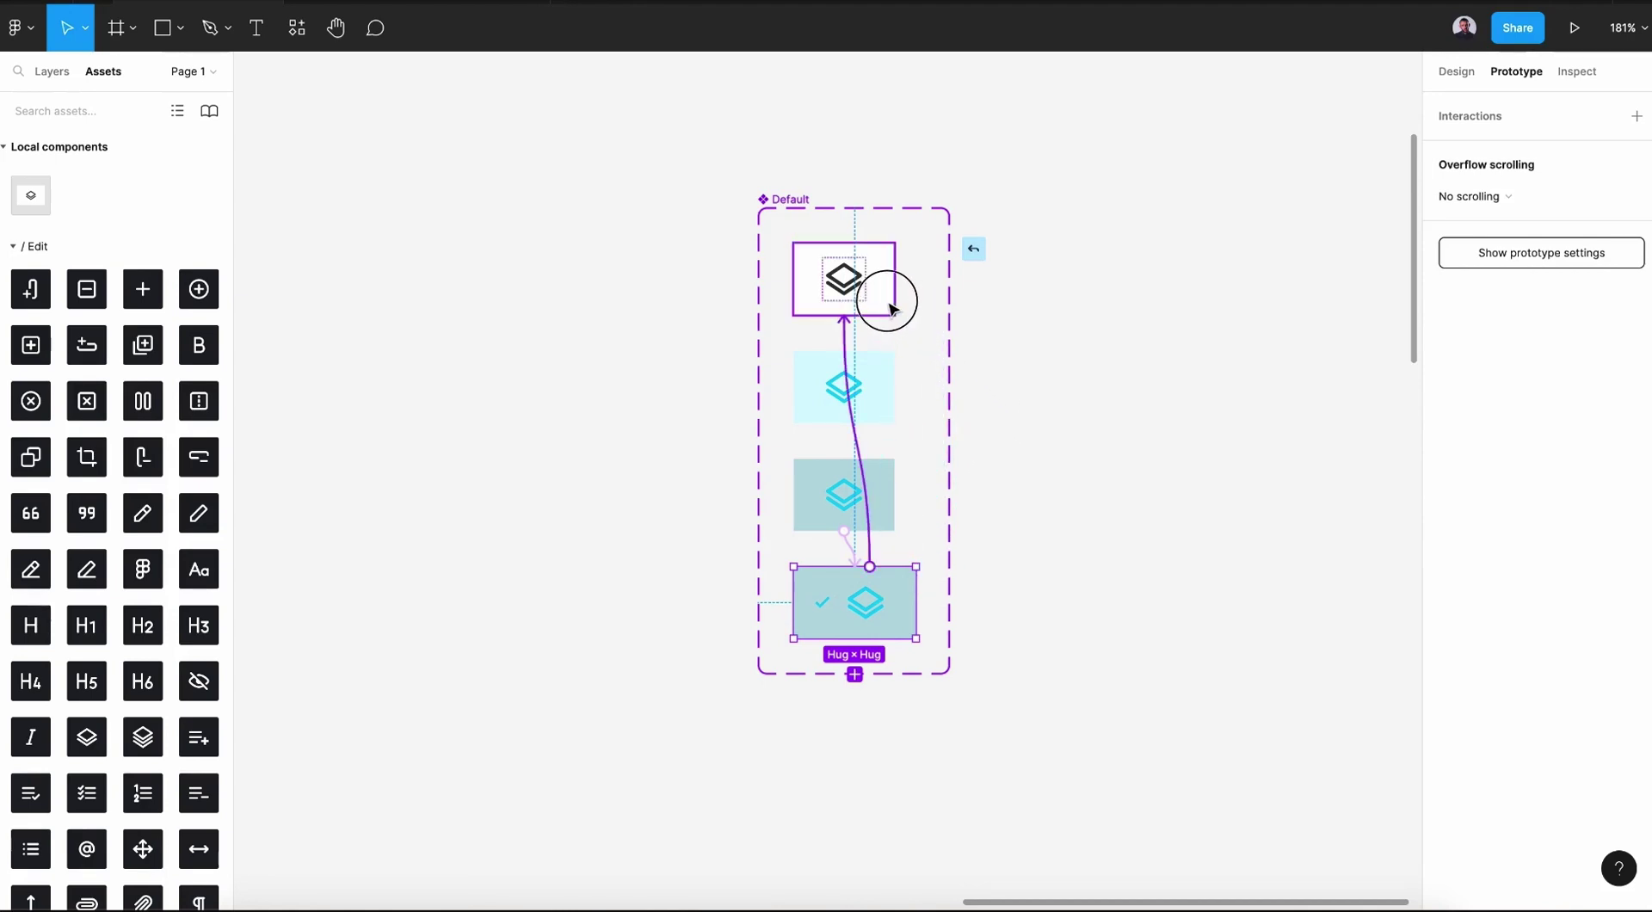
left_click(1325, 194)
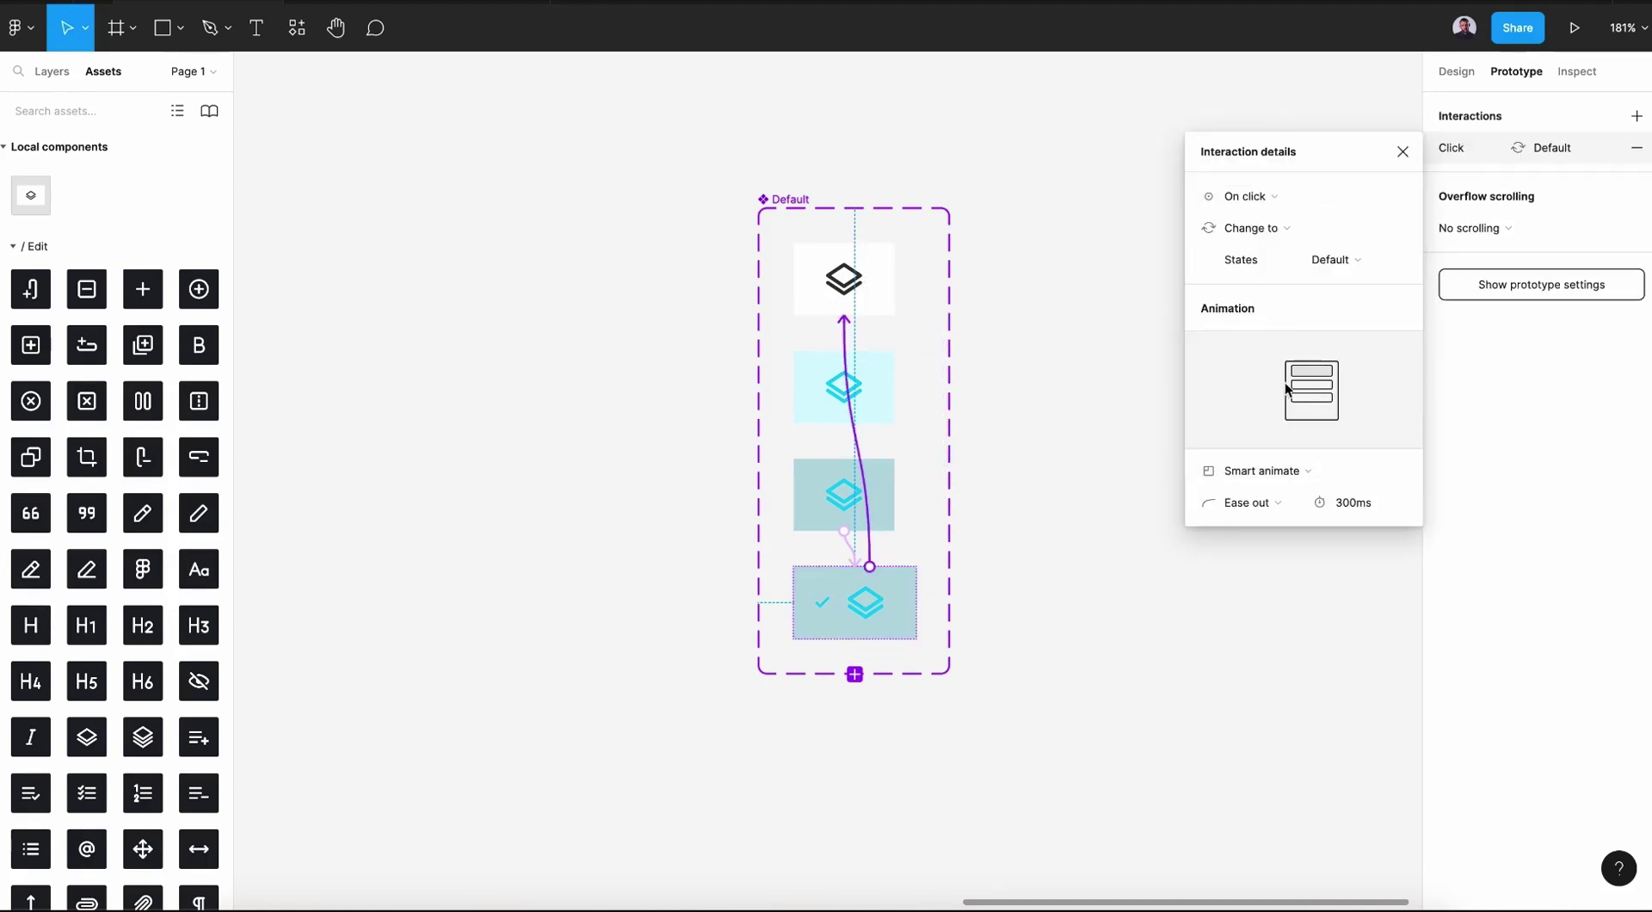
left_click(1402, 153)
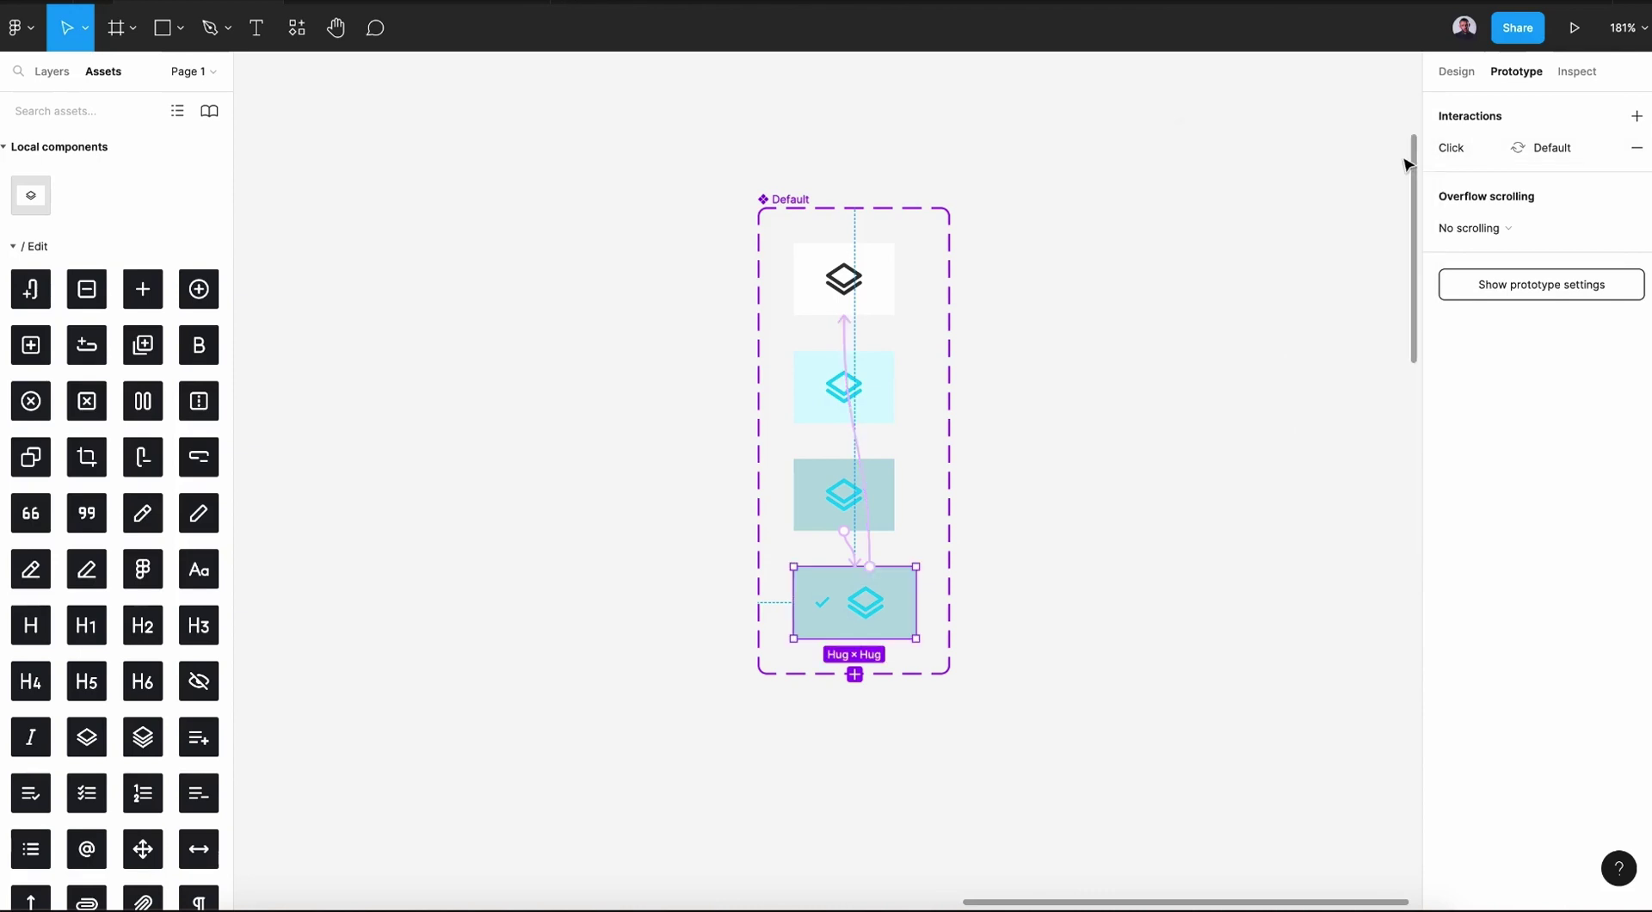
left_click(1098, 507)
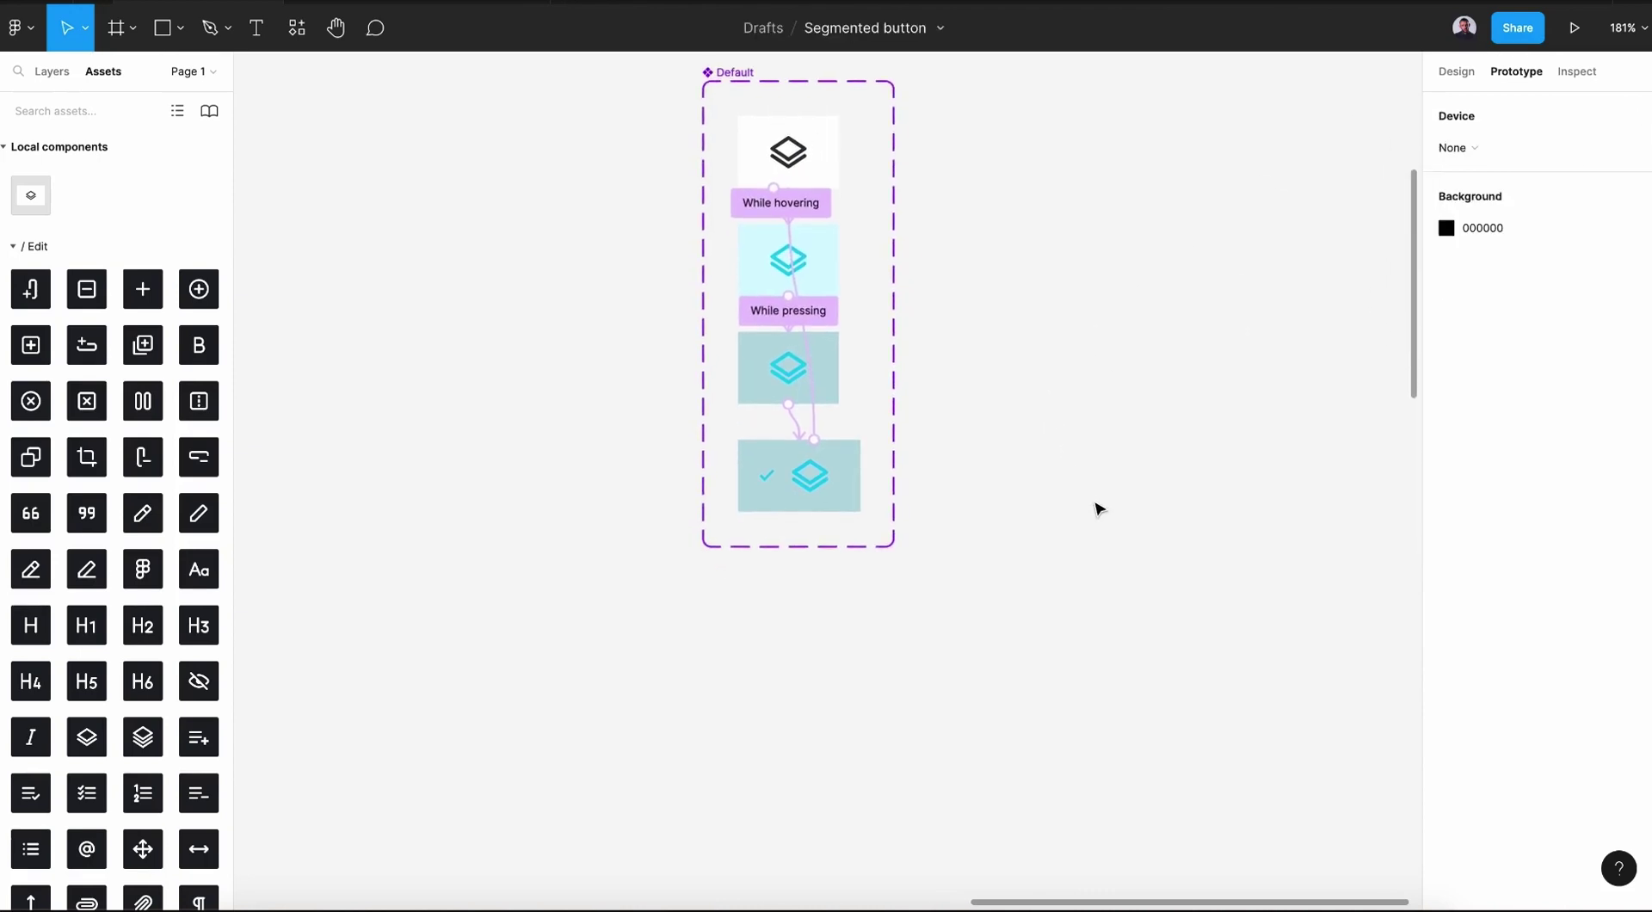
left_click(1456, 71)
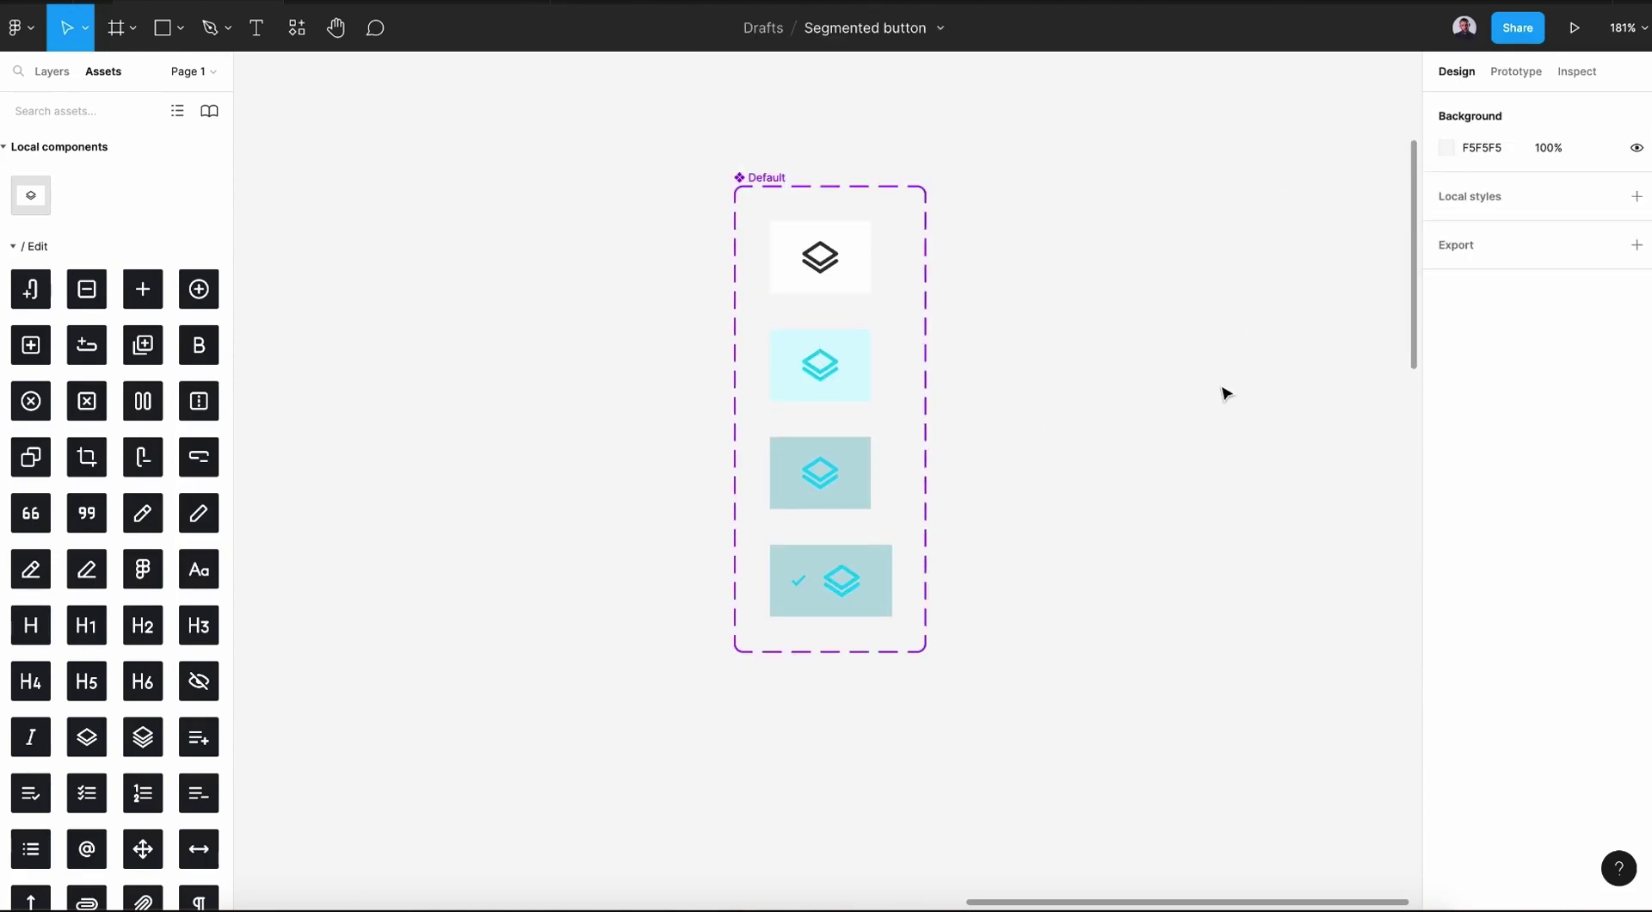
Place a Default button instance below the component set with two Alt-dragged copies to its right.
key("minus")
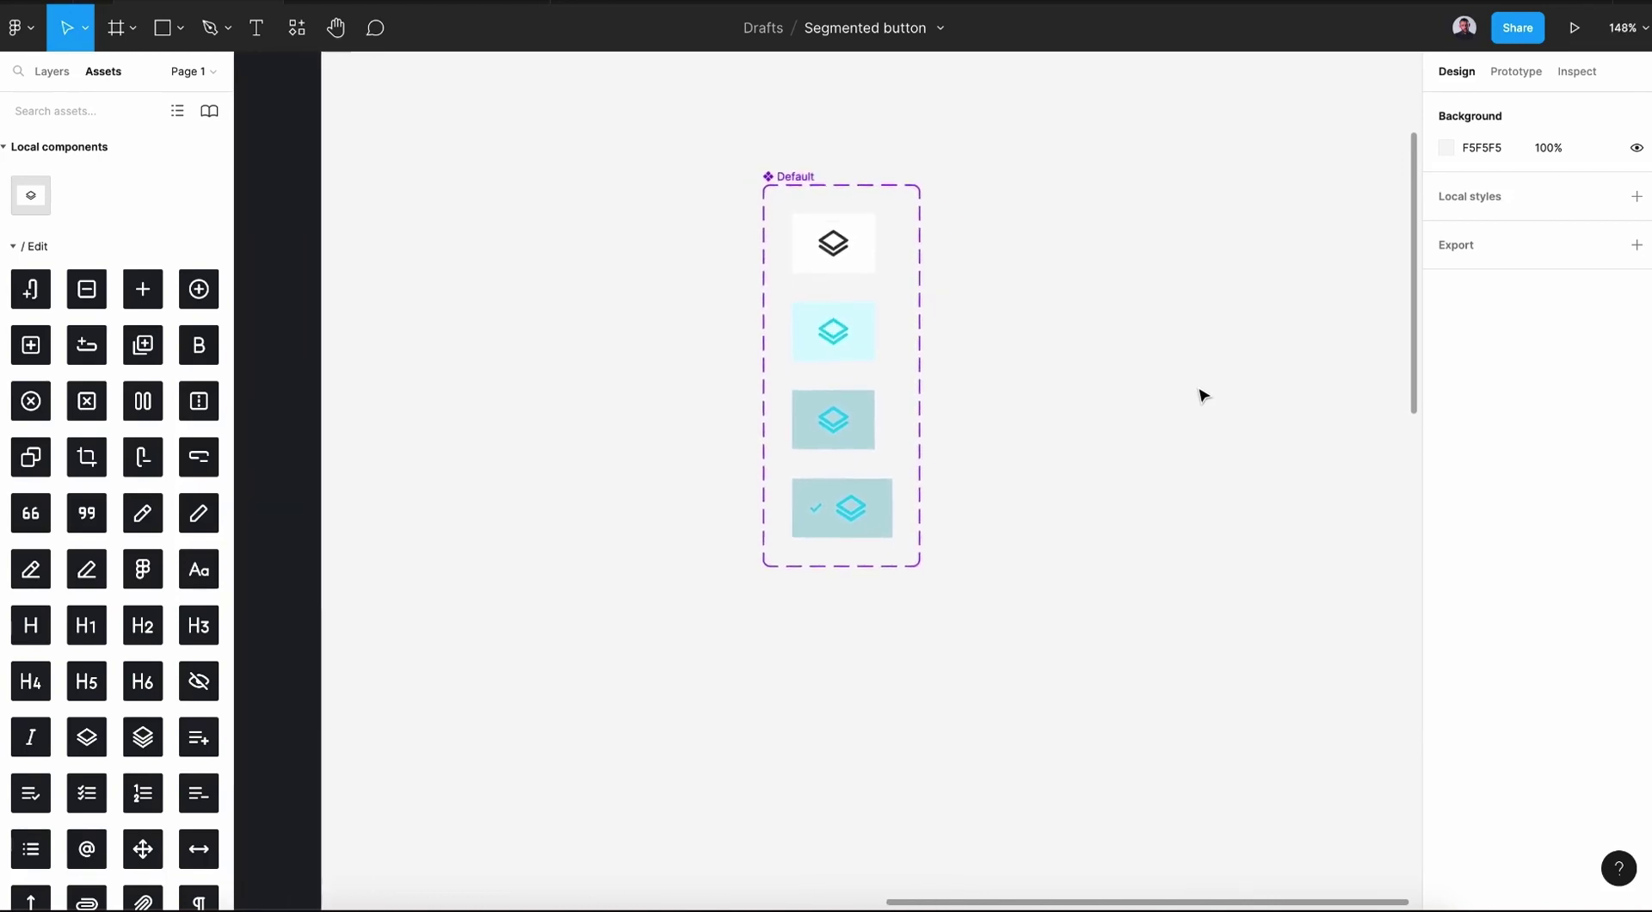
scroll(1201, 395, "right", 5)
scroll(1201, 395, "down", 3)
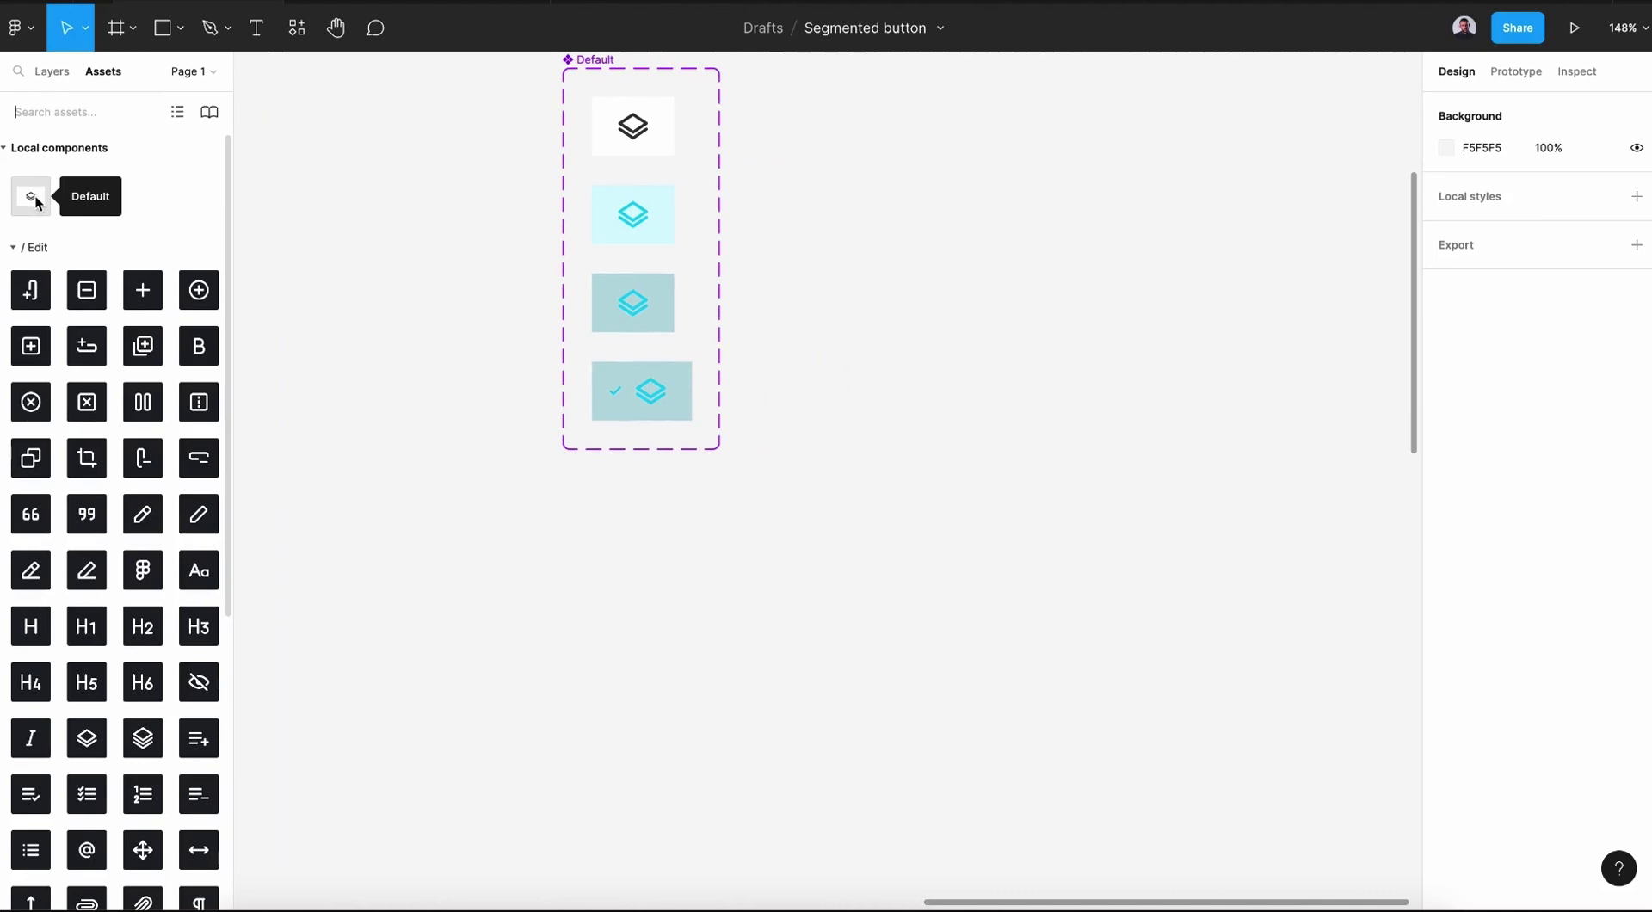
mouse_move(34, 203)
left_mouse_down()
mouse_move(637, 679)
mouse_move(600, 644)
left_mouse_up()
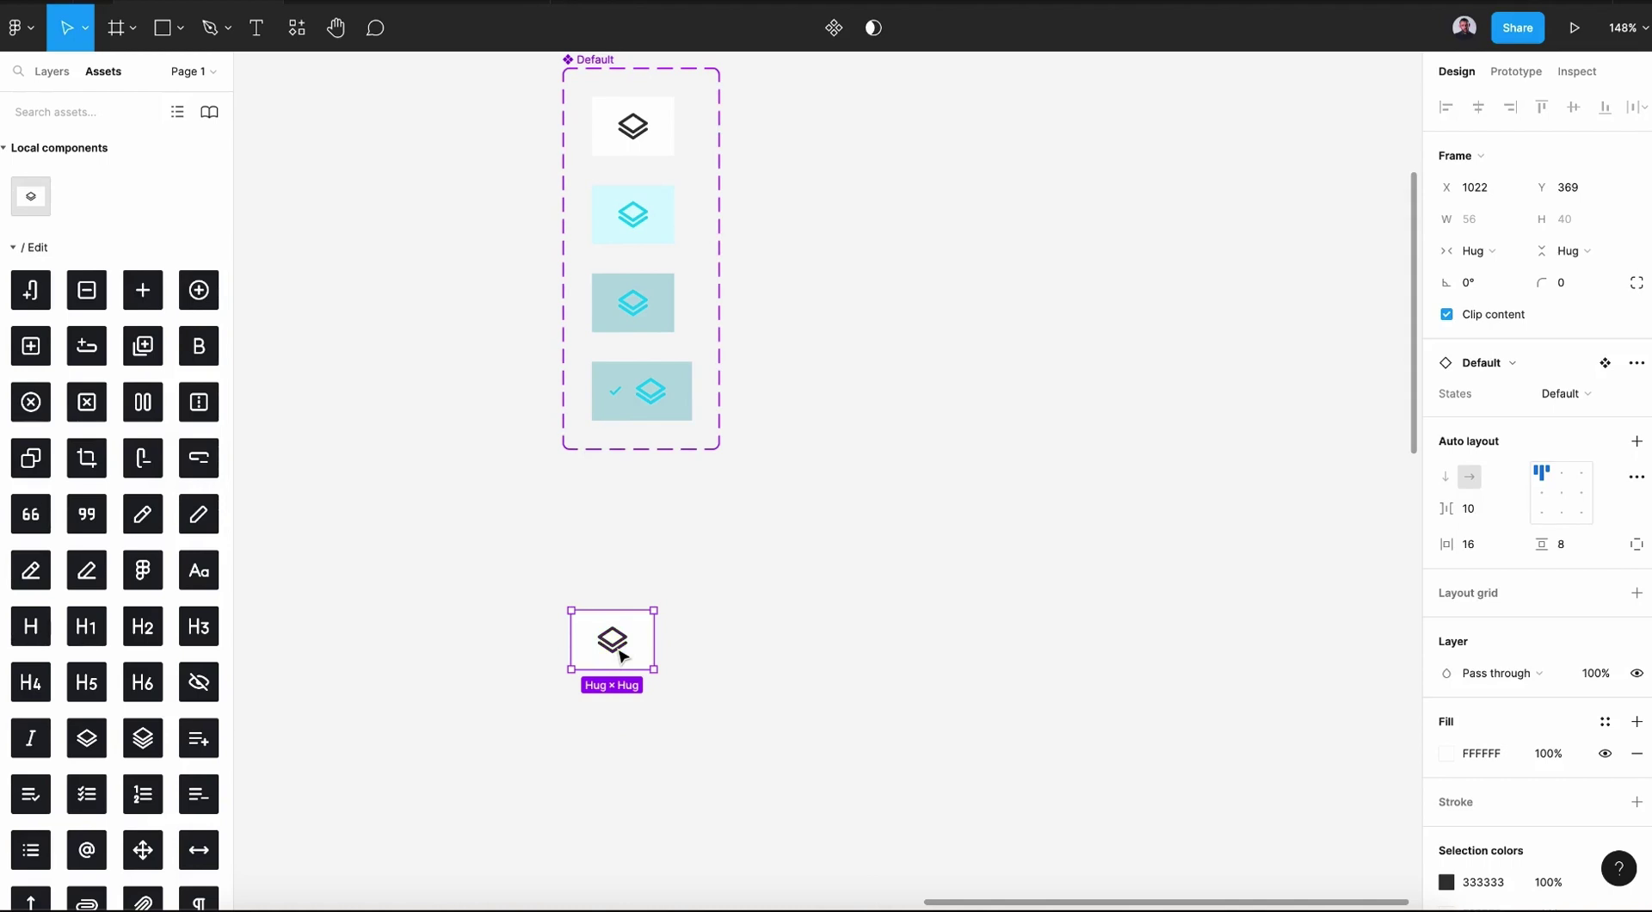
left_click_drag(619, 655, 702, 657, "alt")
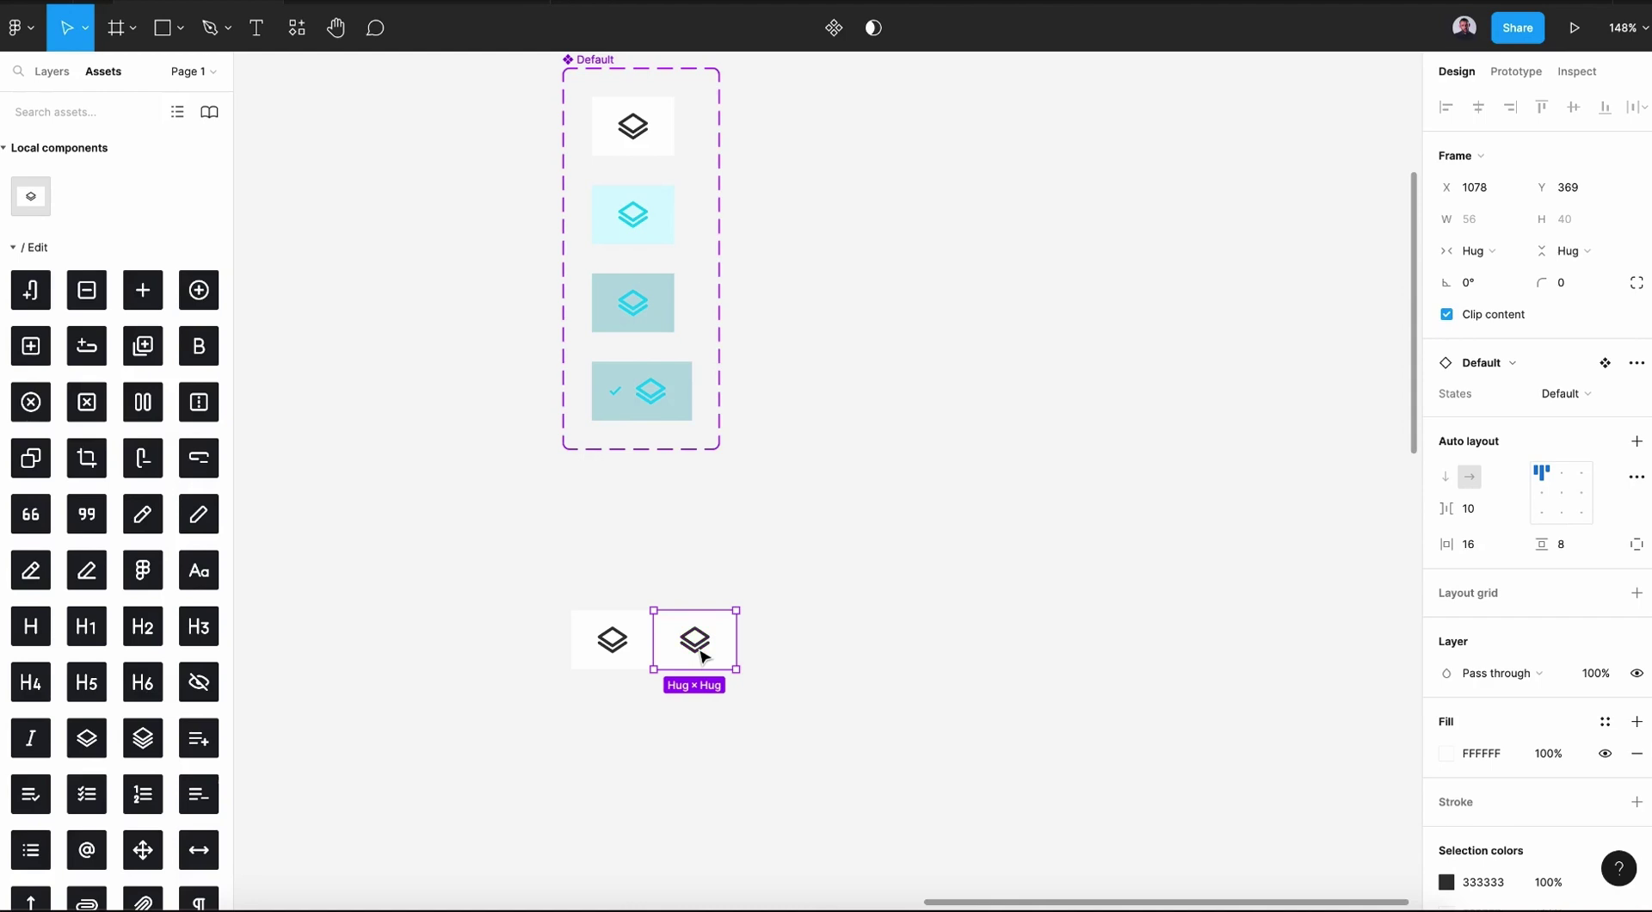
left_click_drag(702, 656, 787, 658, "alt")
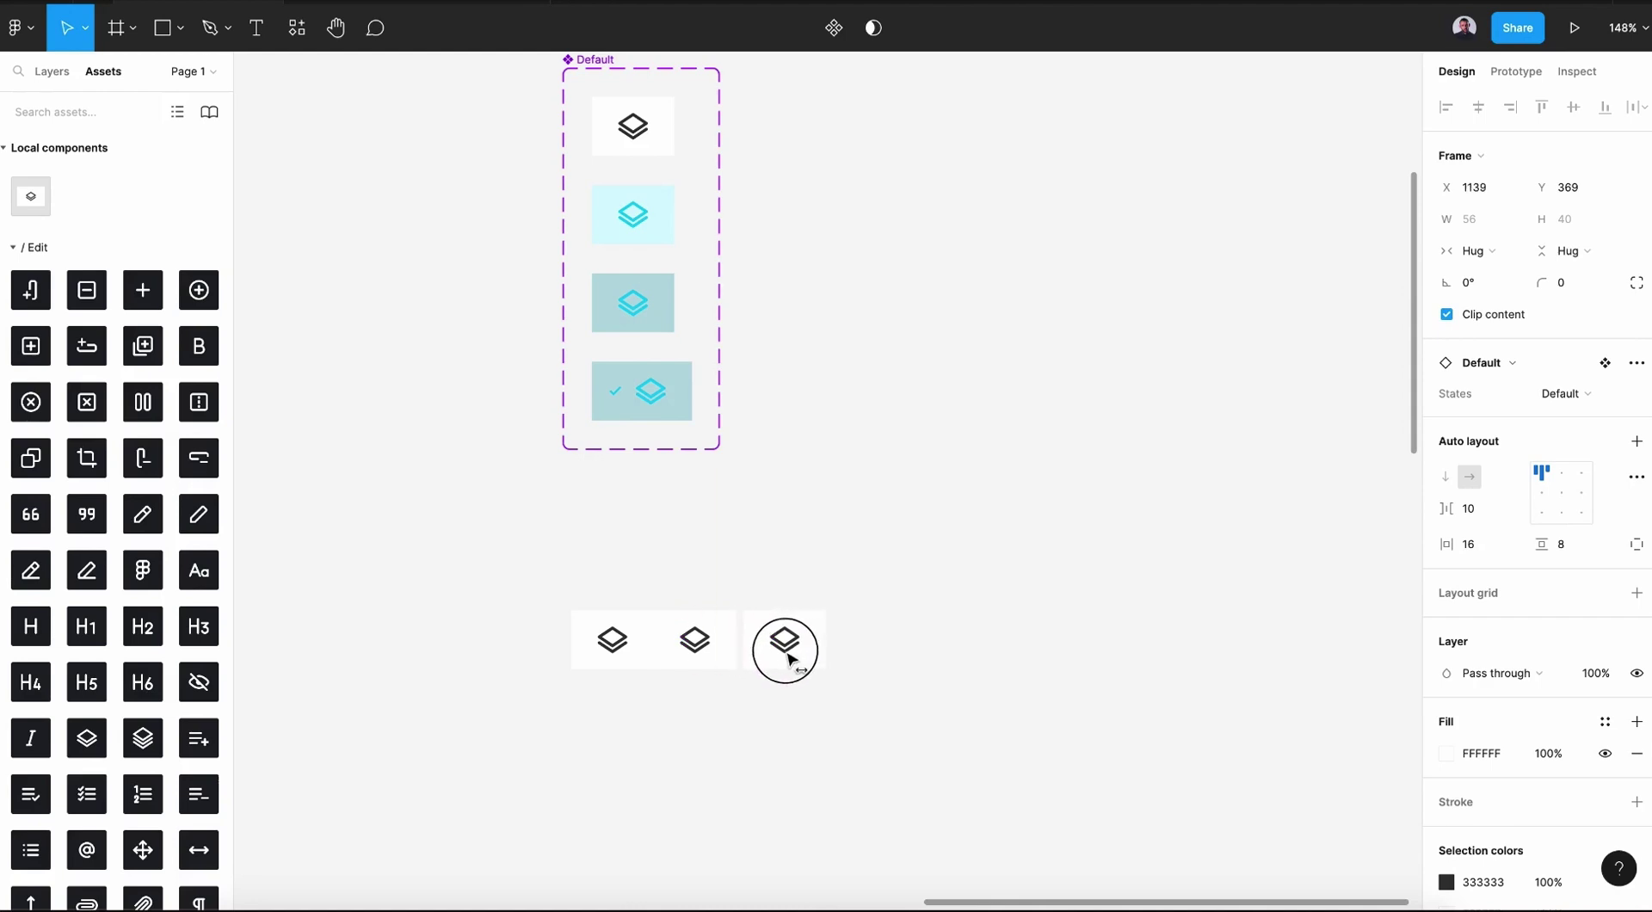
Group the three button instances into one 168×40 row with Ctrl+G.
left_click(864, 681)
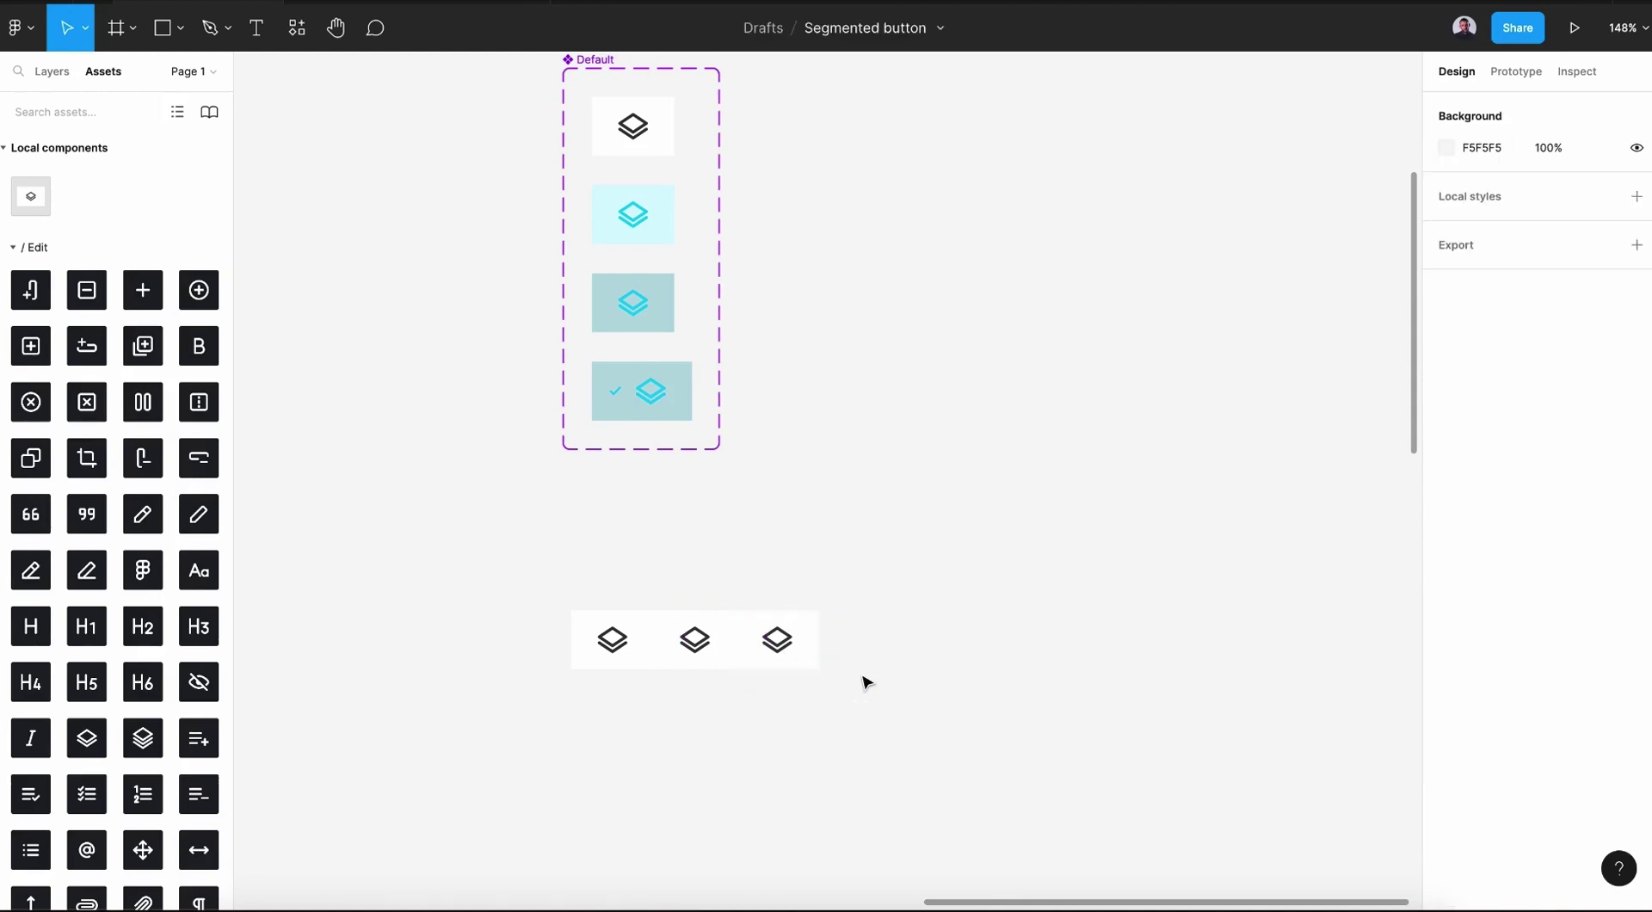
left_click_drag(534, 582, 830, 690)
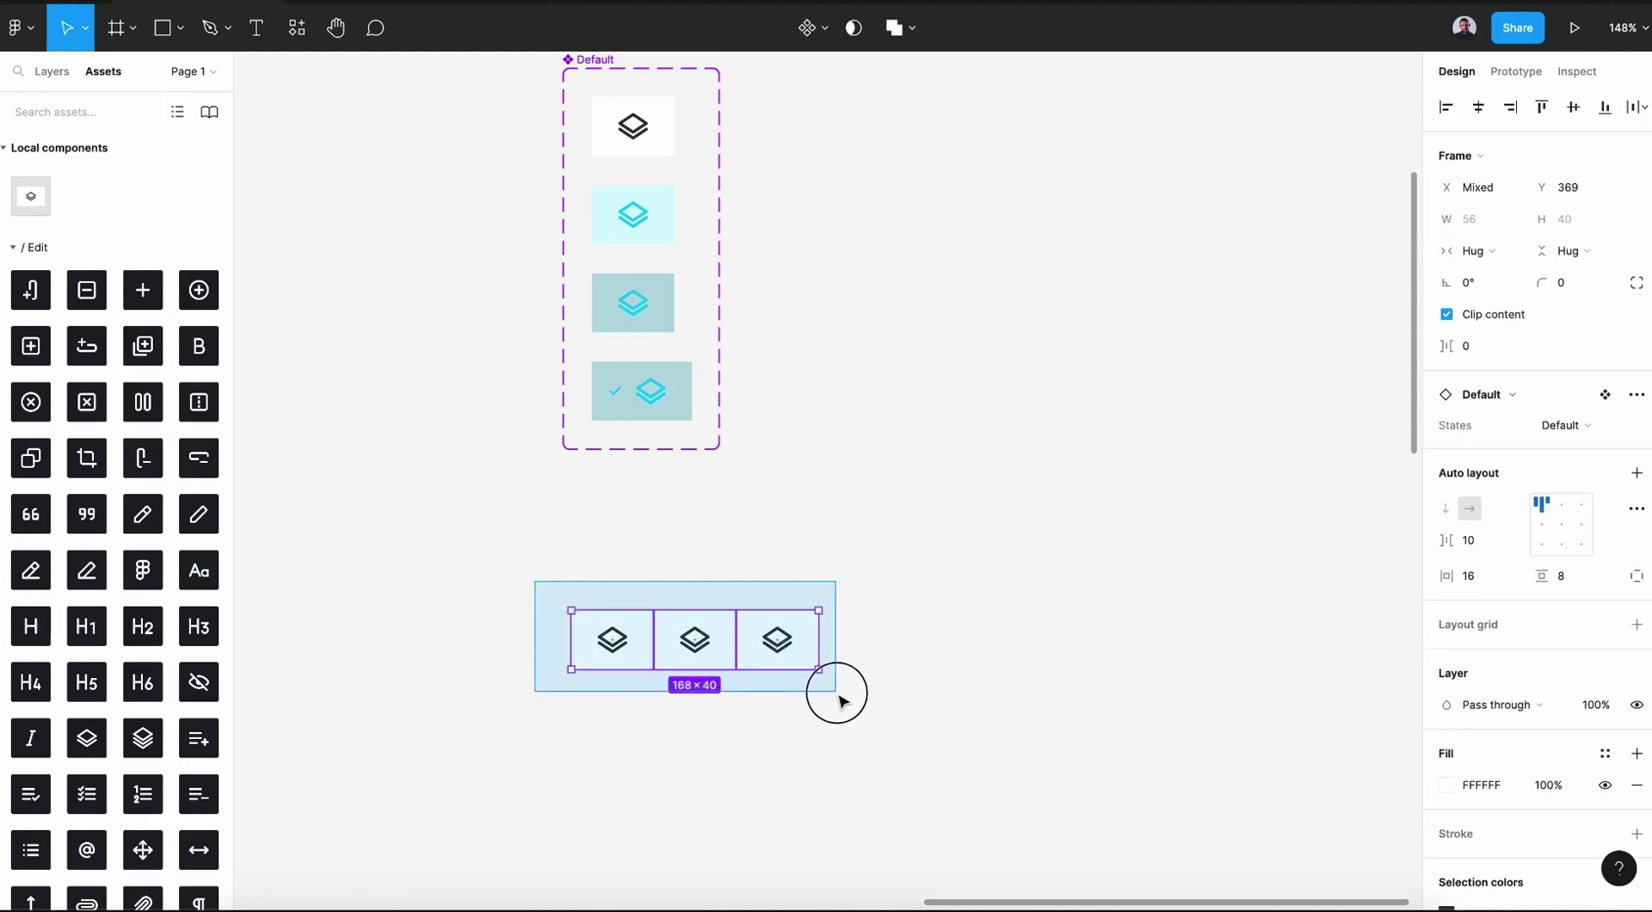
left_click_drag(833, 699, 842, 701)
key("ctrl+g")
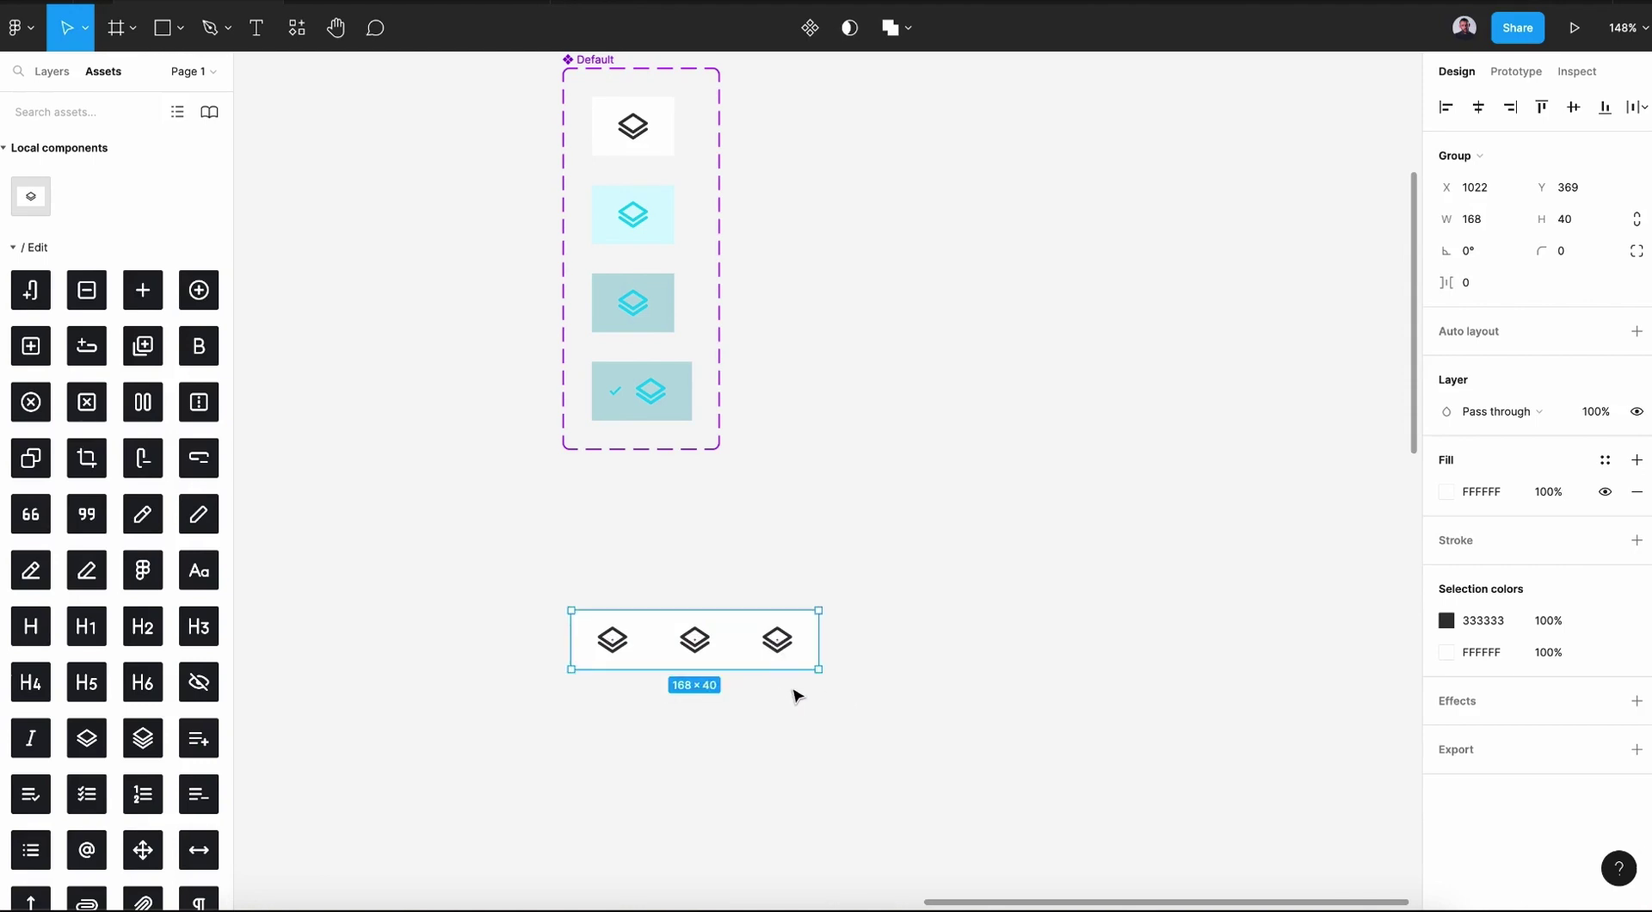
Set the first button's top-left and bottom-left corner radii to 5.
left_click(834, 703)
double_click(793, 665)
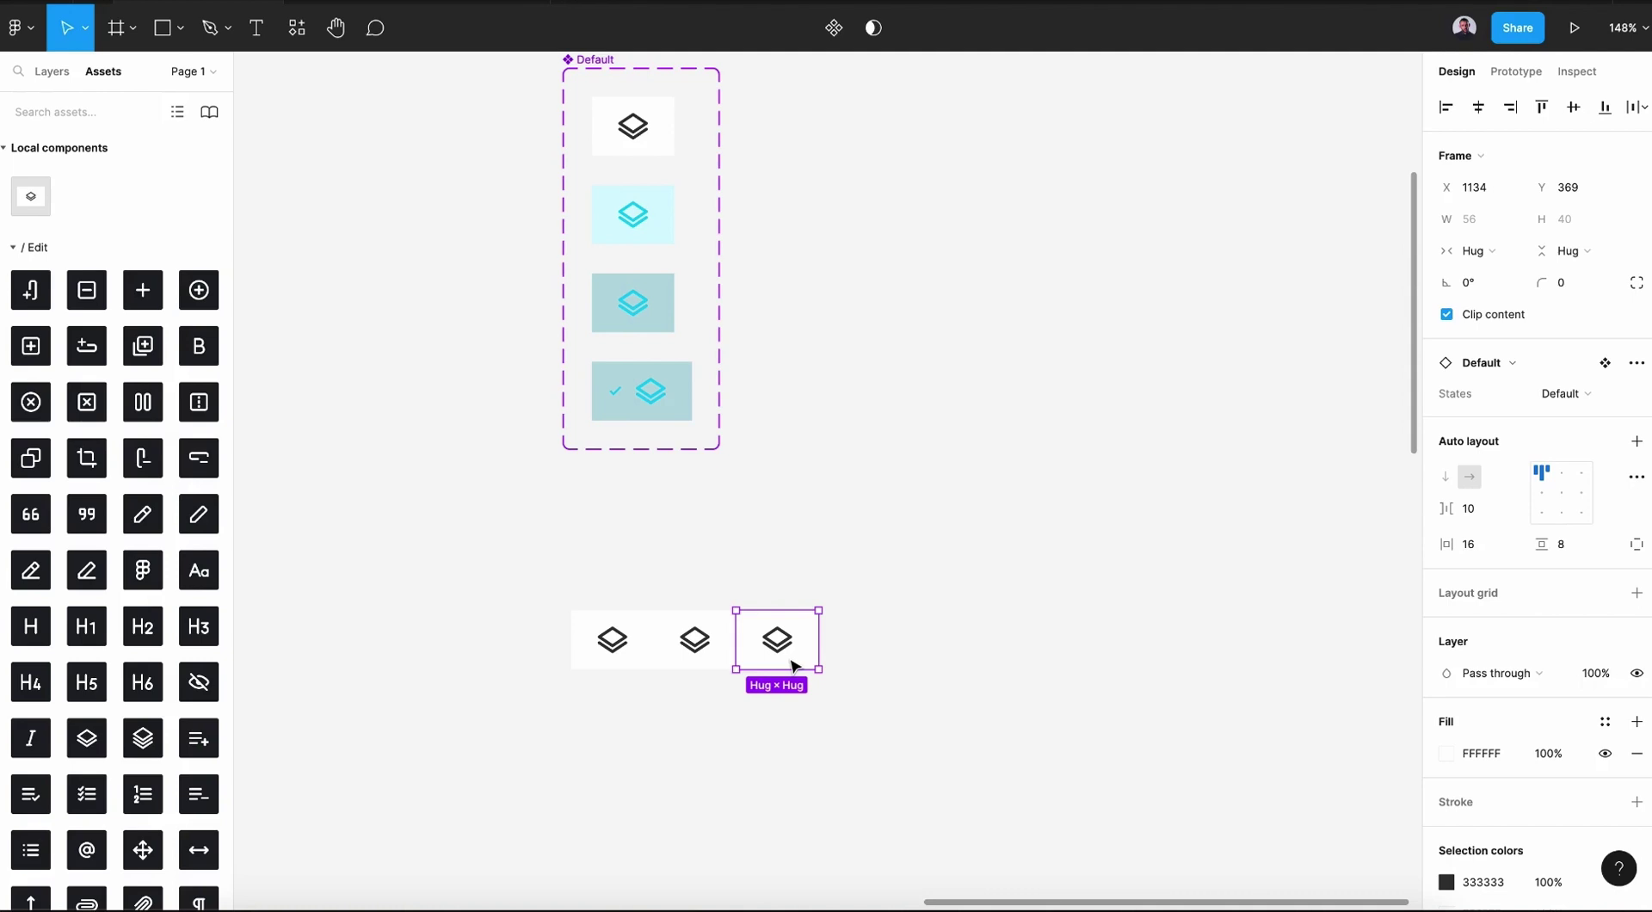
left_click(595, 635)
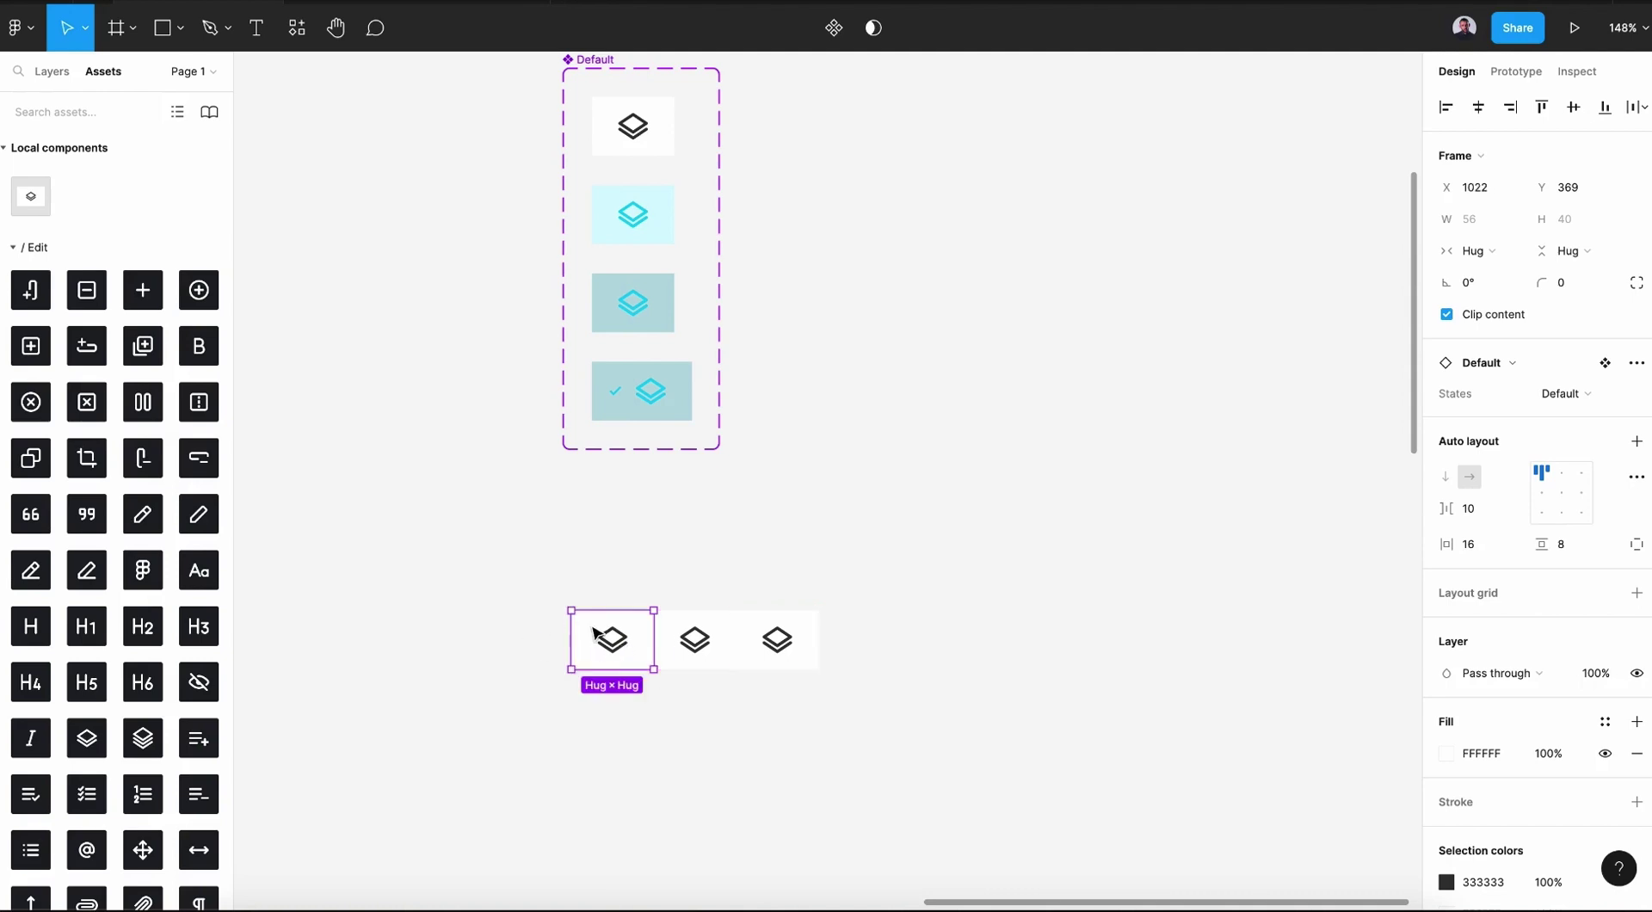
left_click(1637, 284)
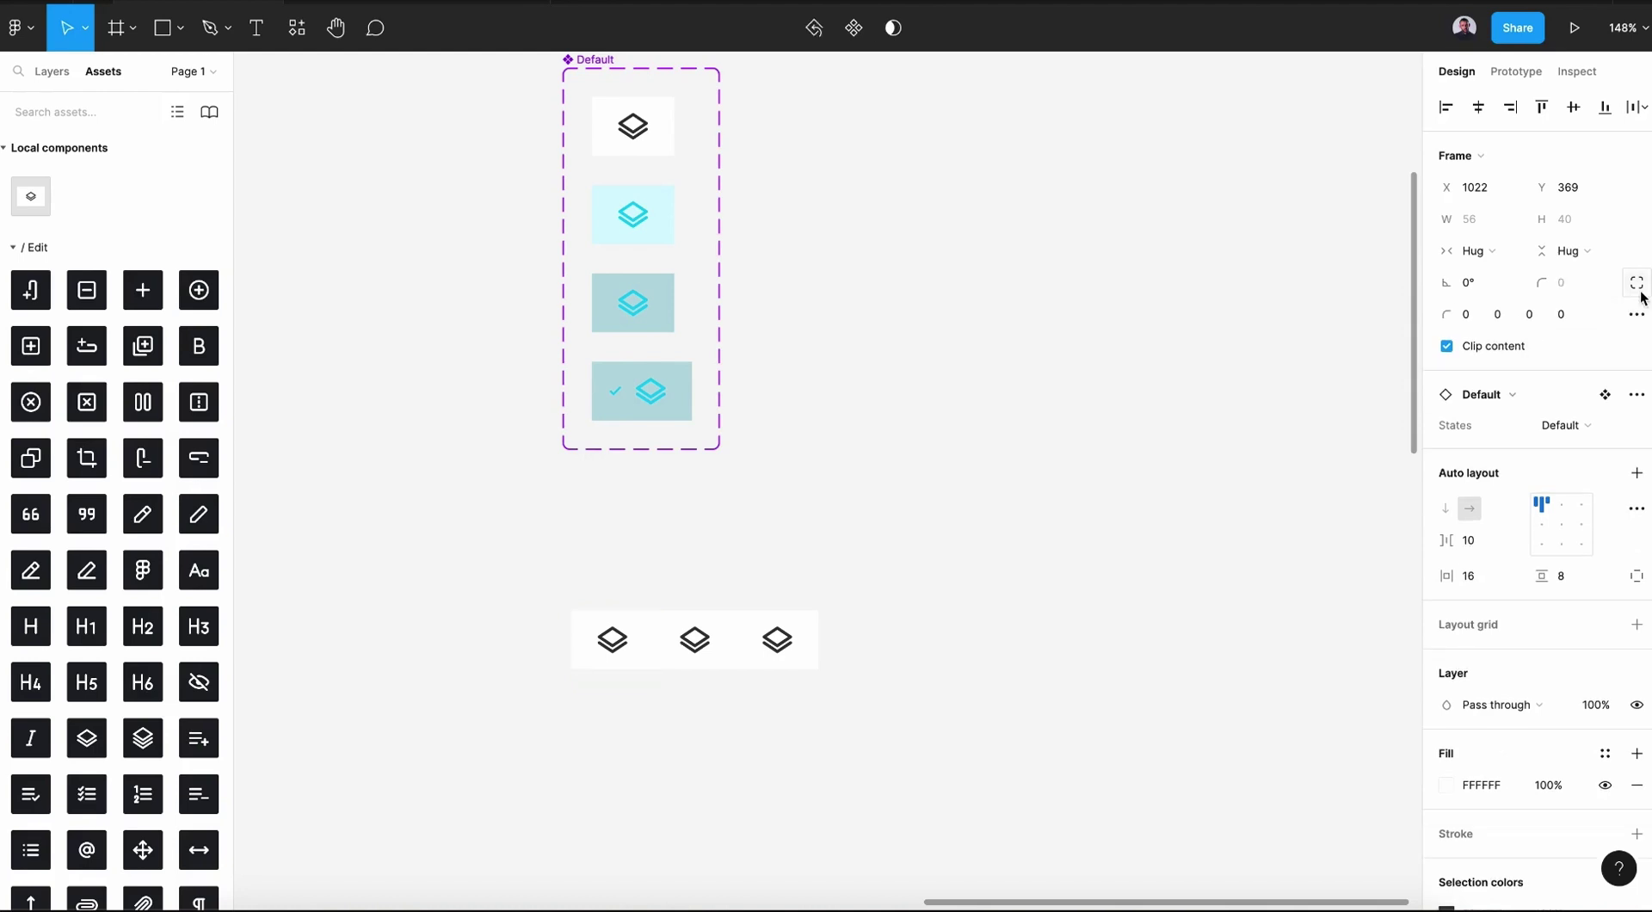
left_click(1463, 317)
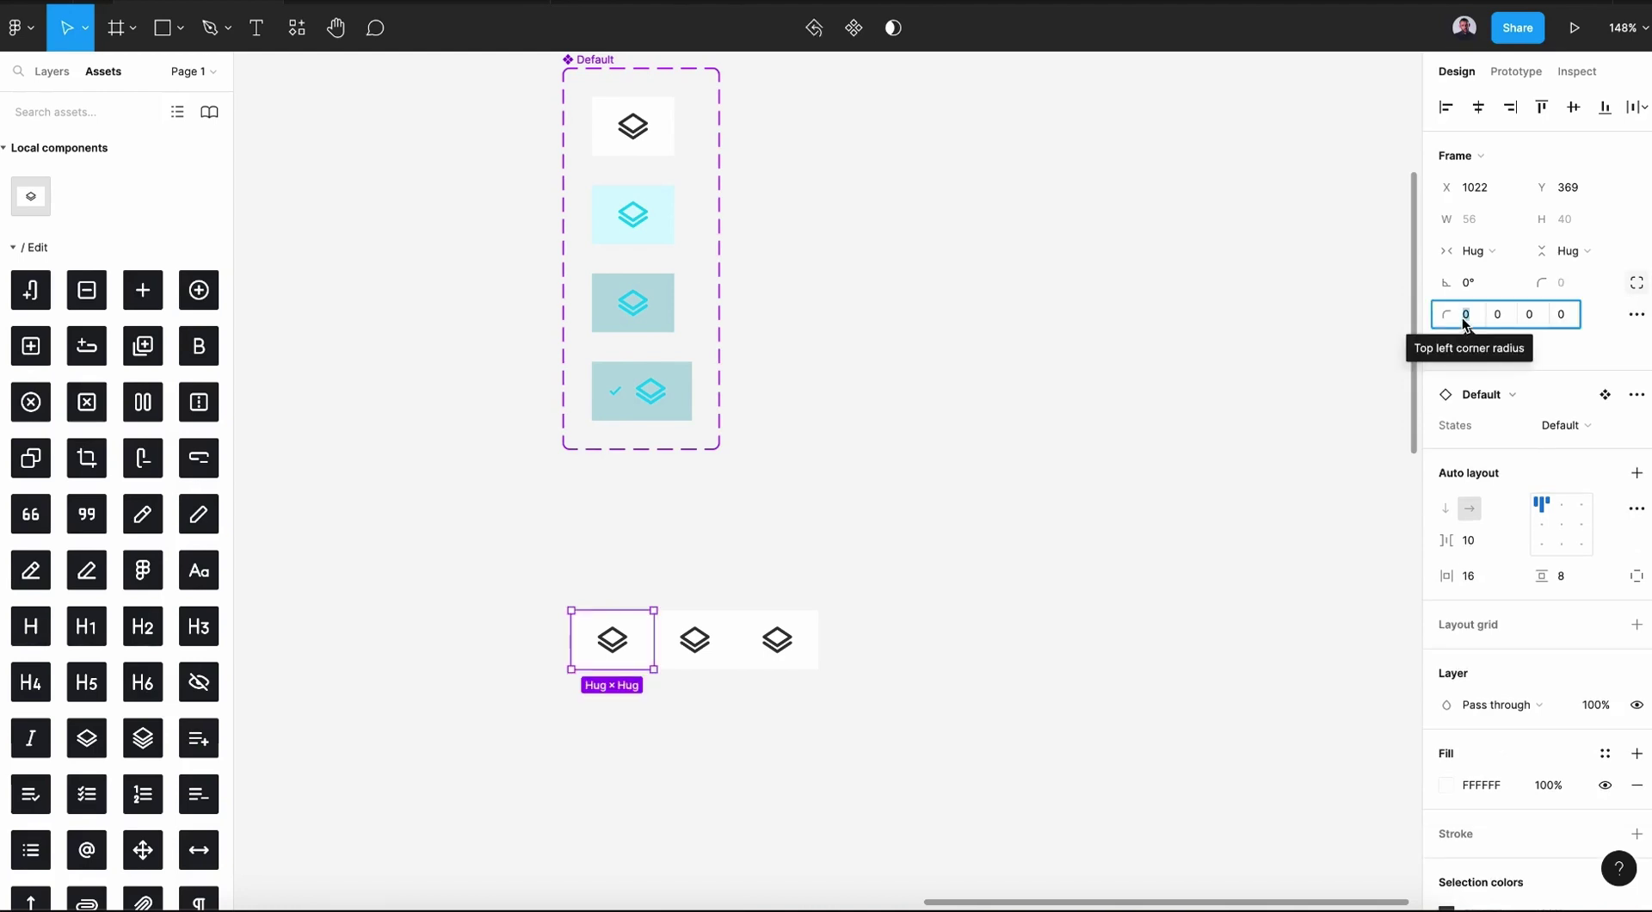
type("5")
left_click(1561, 315)
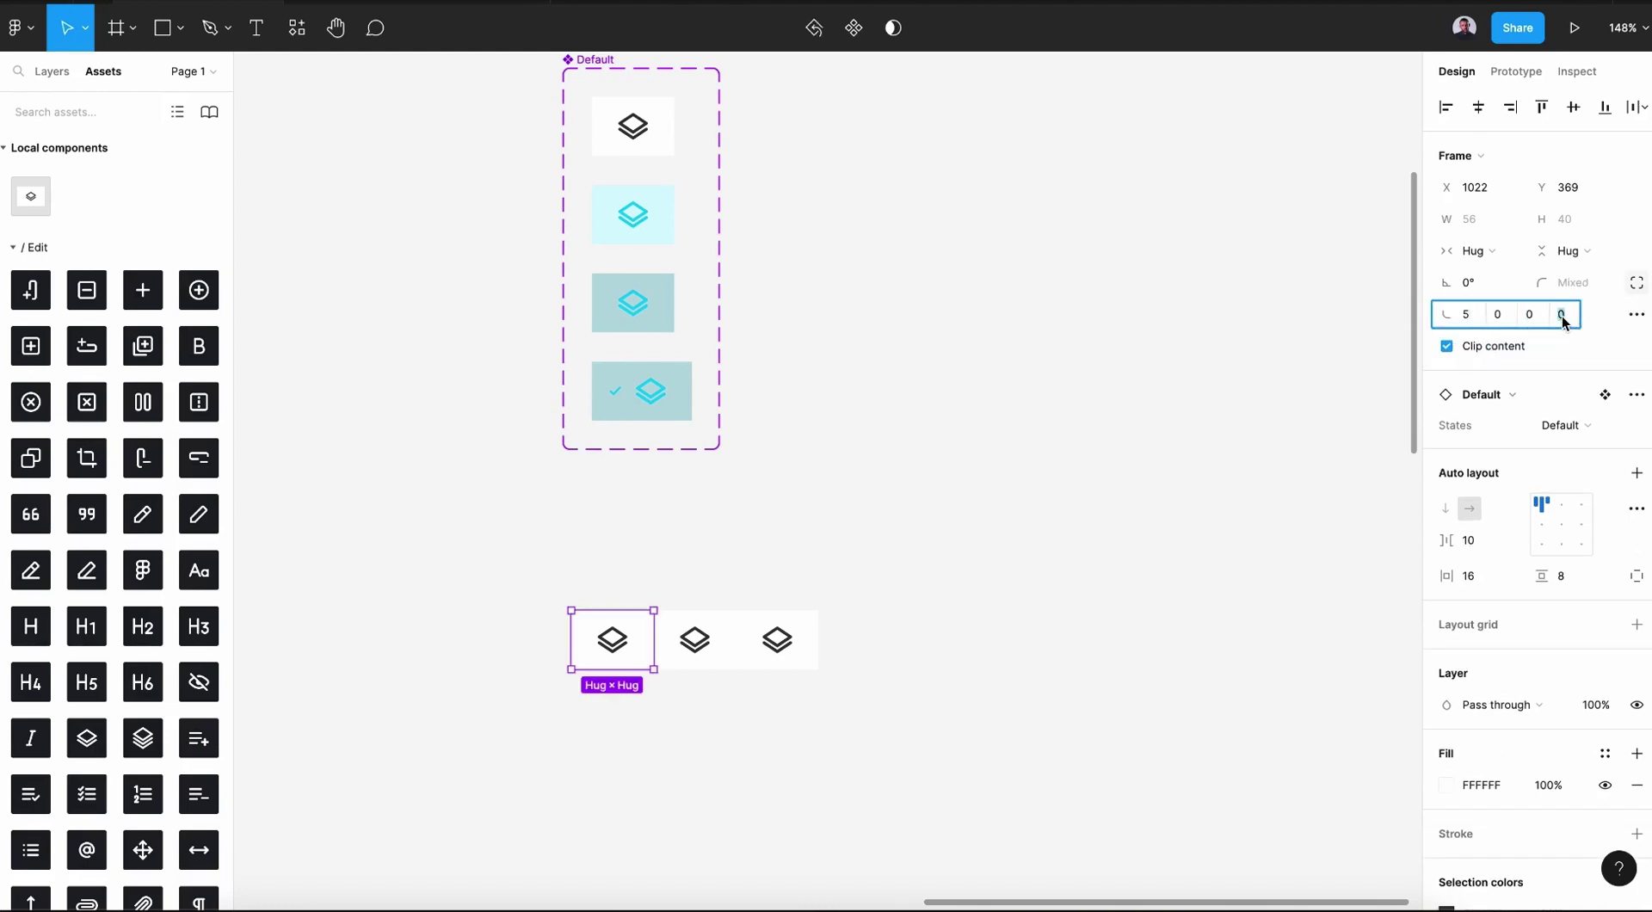
type("5")
left_click(1100, 610)
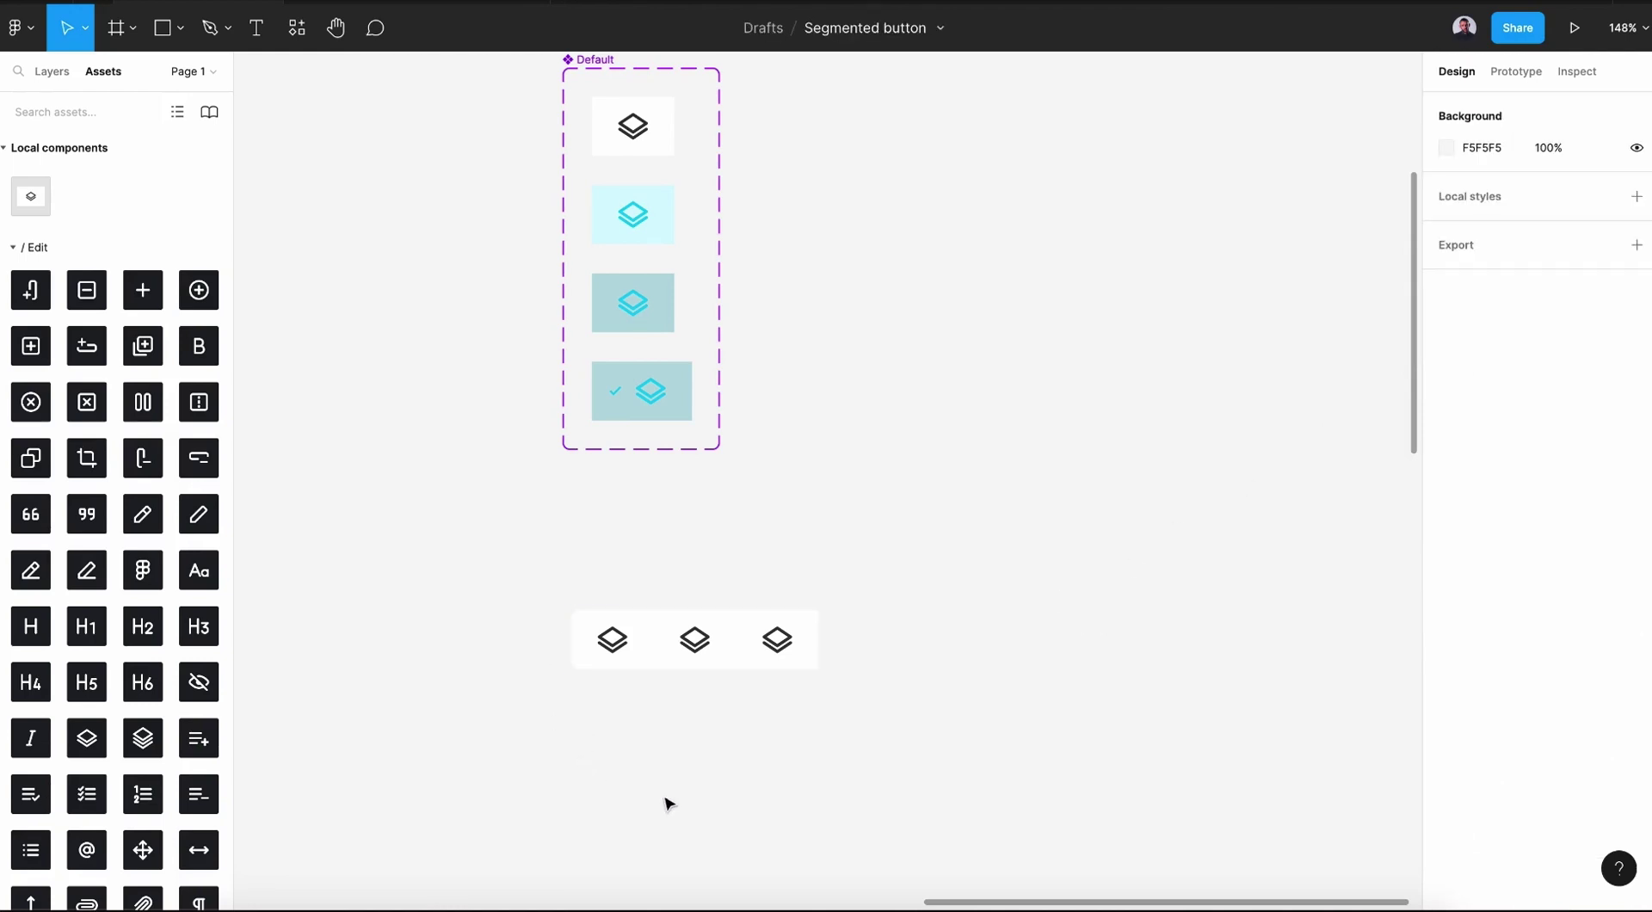
Set the last button's top-right corner radius to 5 and start on its bottom-right corner.
left_click(796, 669)
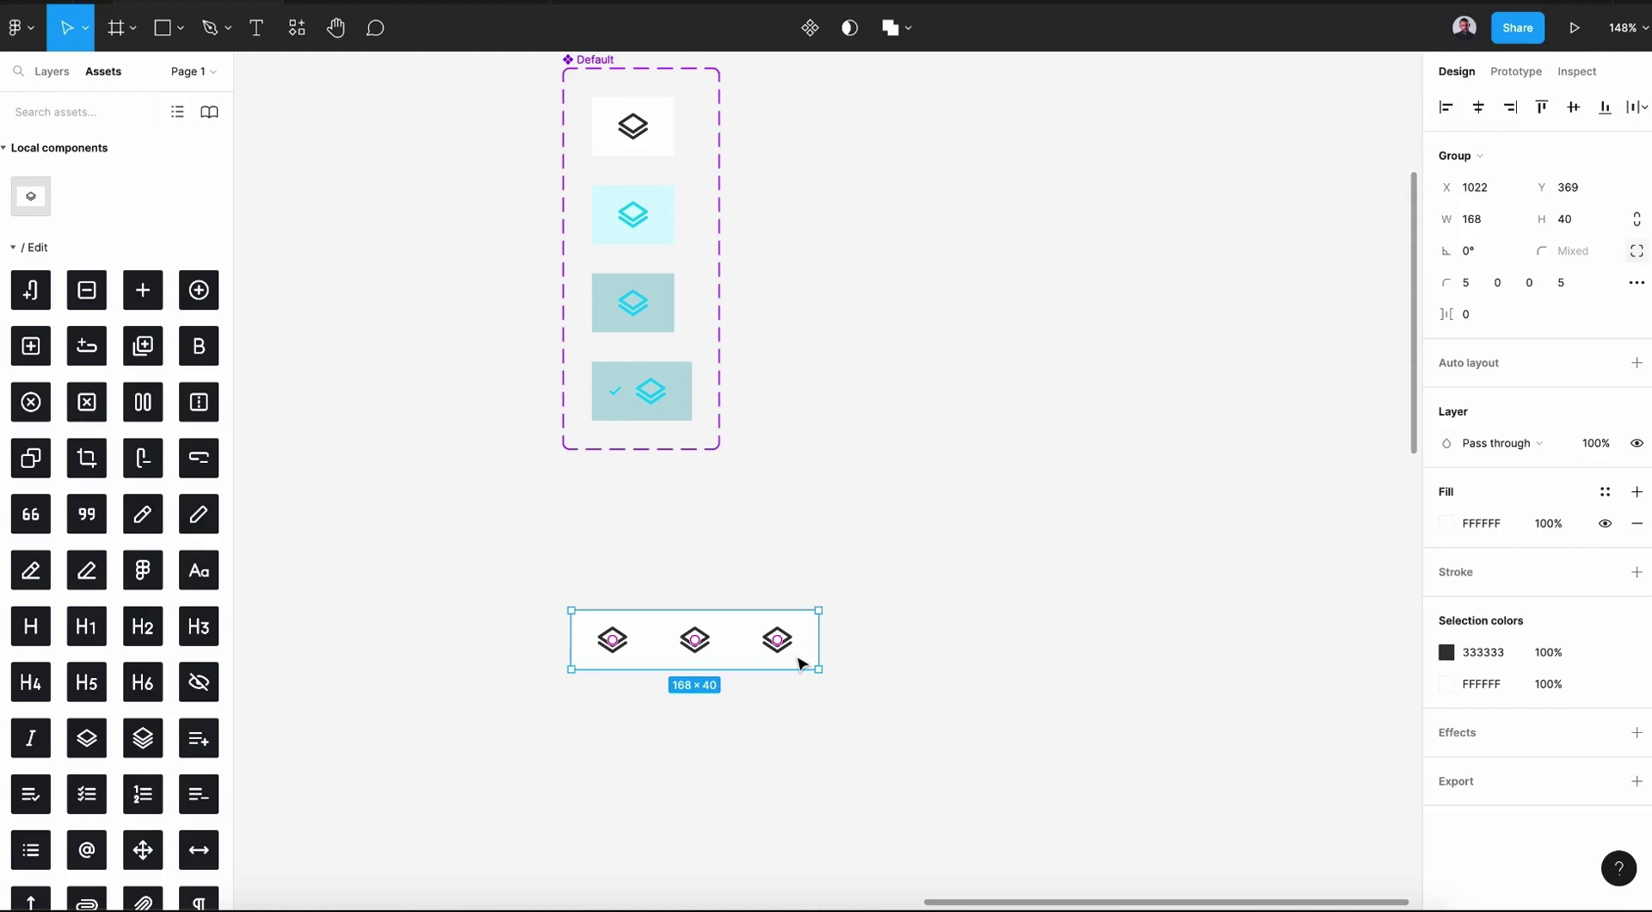
double_click(804, 665)
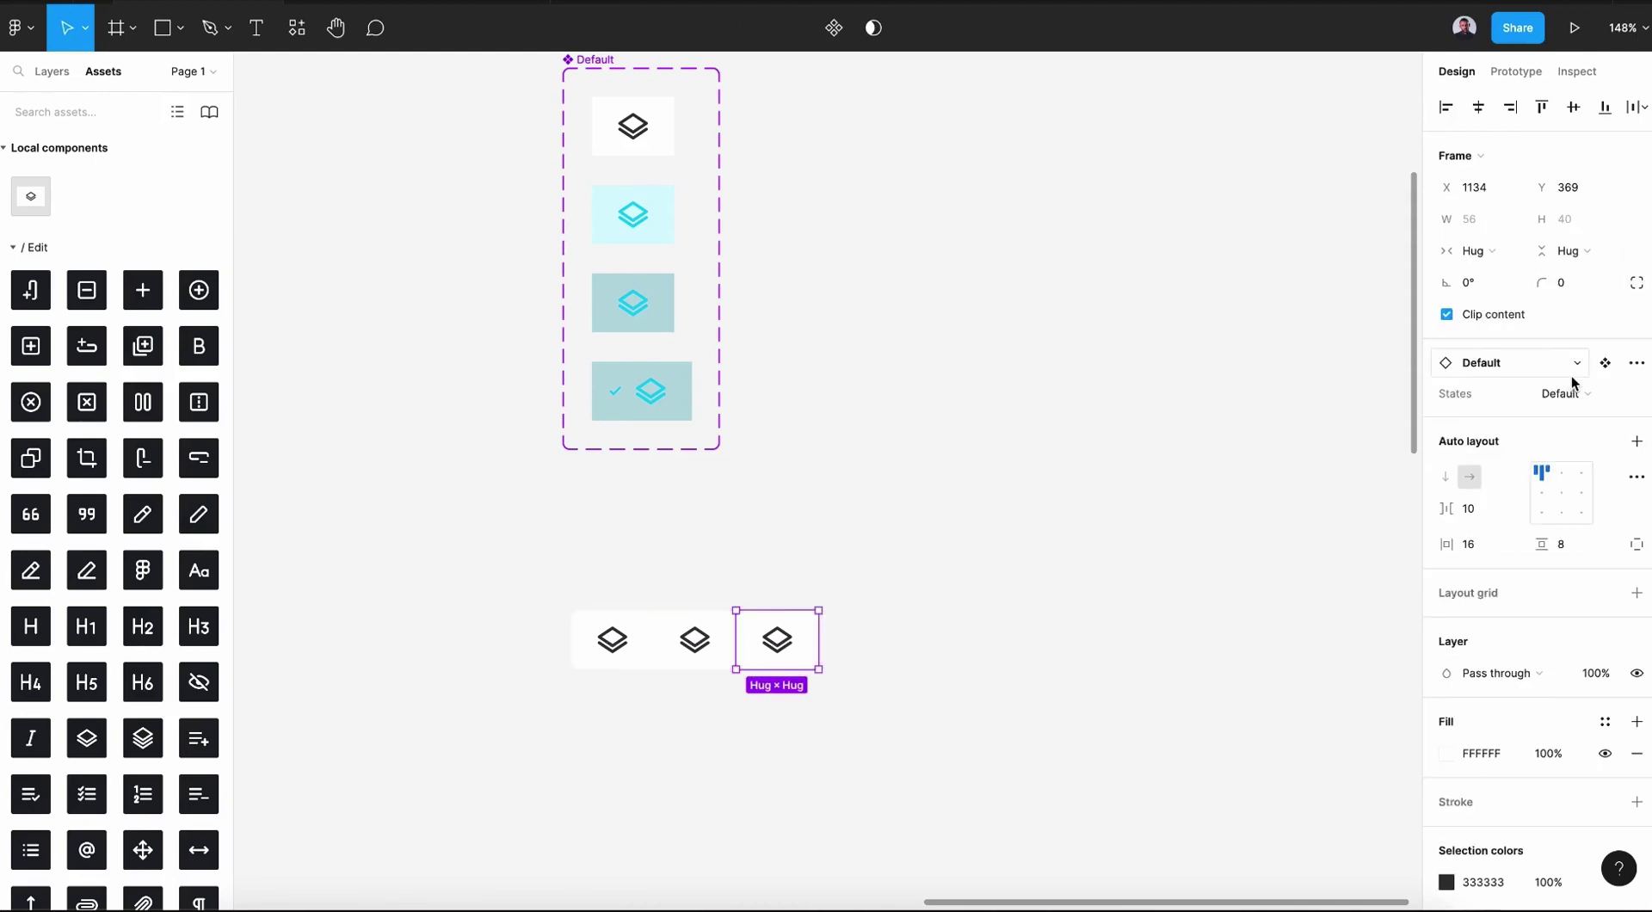
left_click(1636, 283)
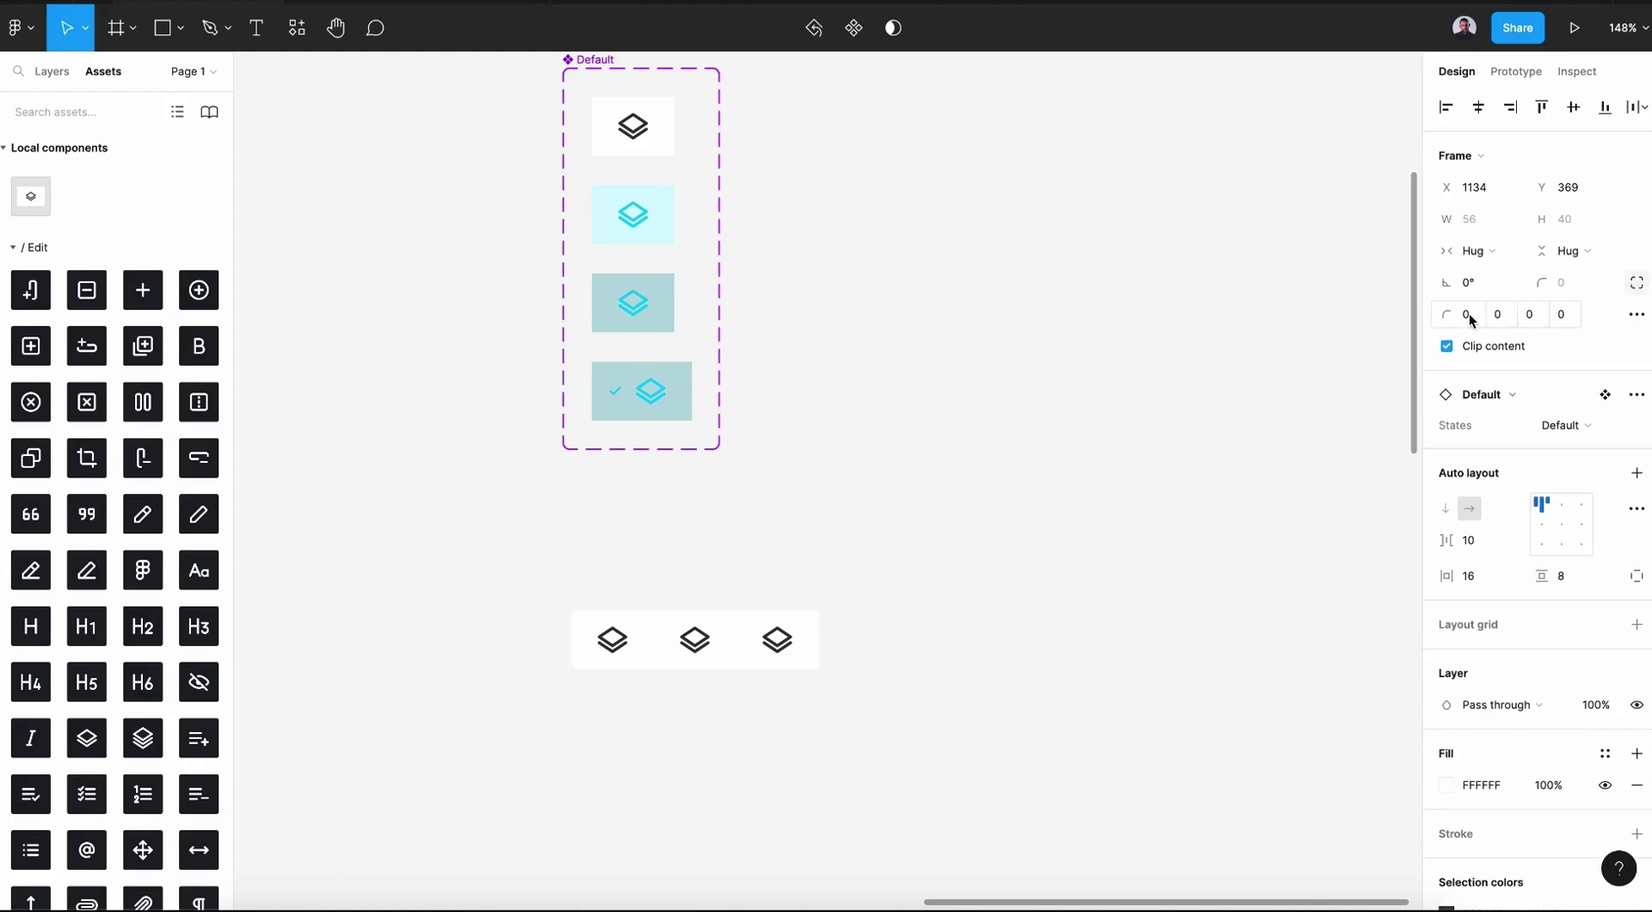
left_click(1497, 315)
type("5")
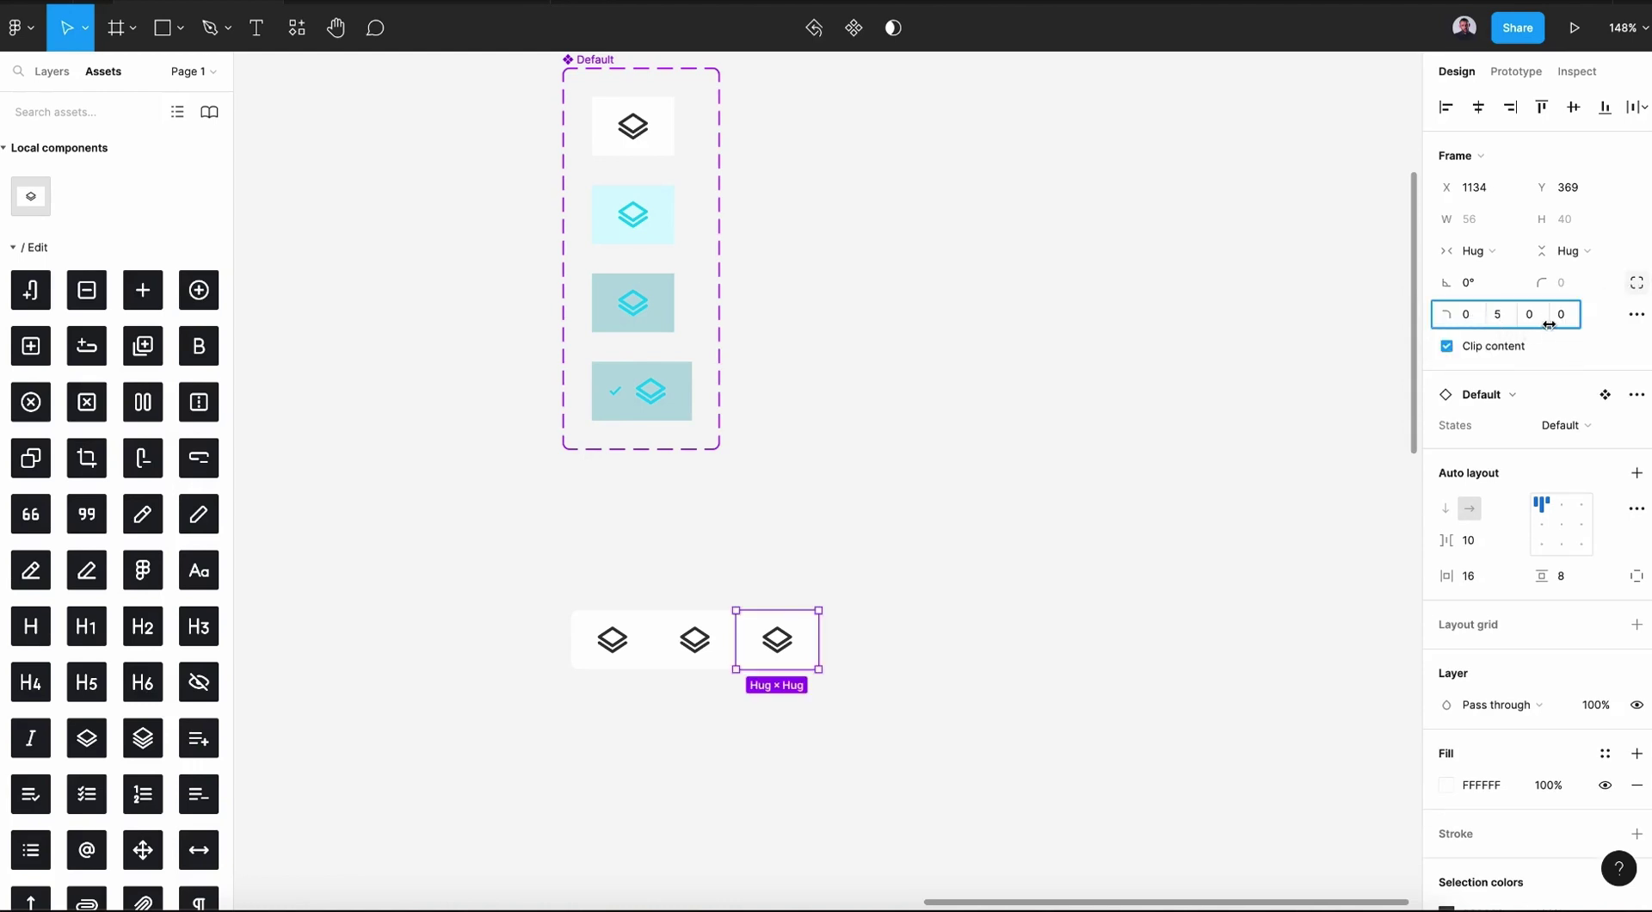
left_click(1564, 317)
left_click(1531, 314)
Finish the last button's bottom-right radius at 5, then swap the middle icon to Swatches_Palette.
type("5")
left_click(1310, 458)
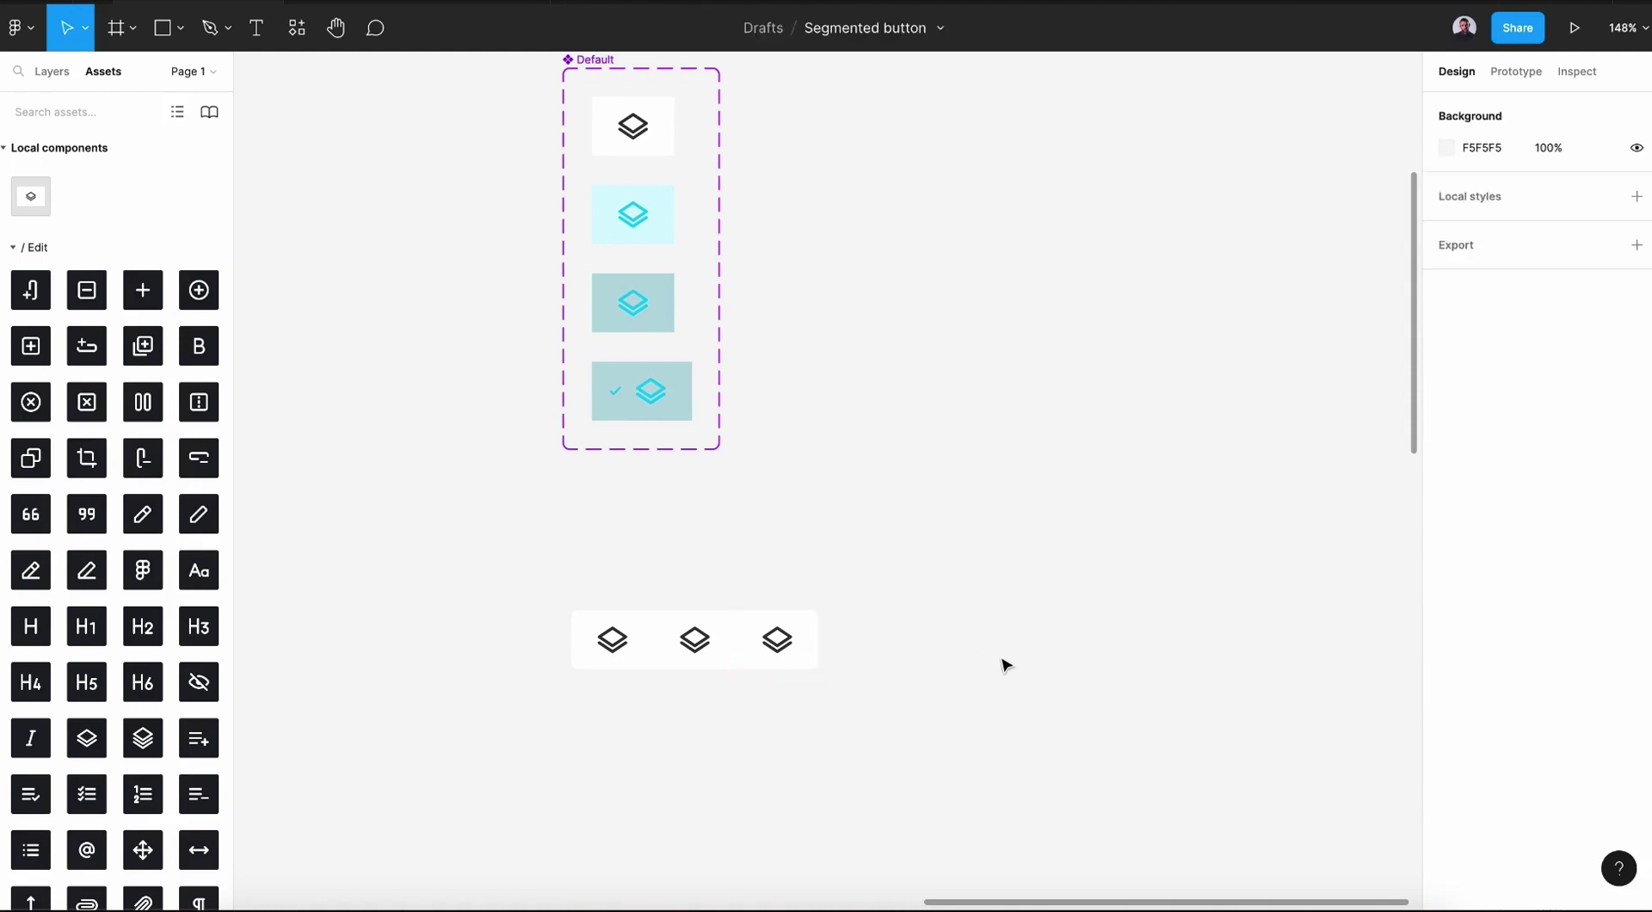
left_click(695, 644)
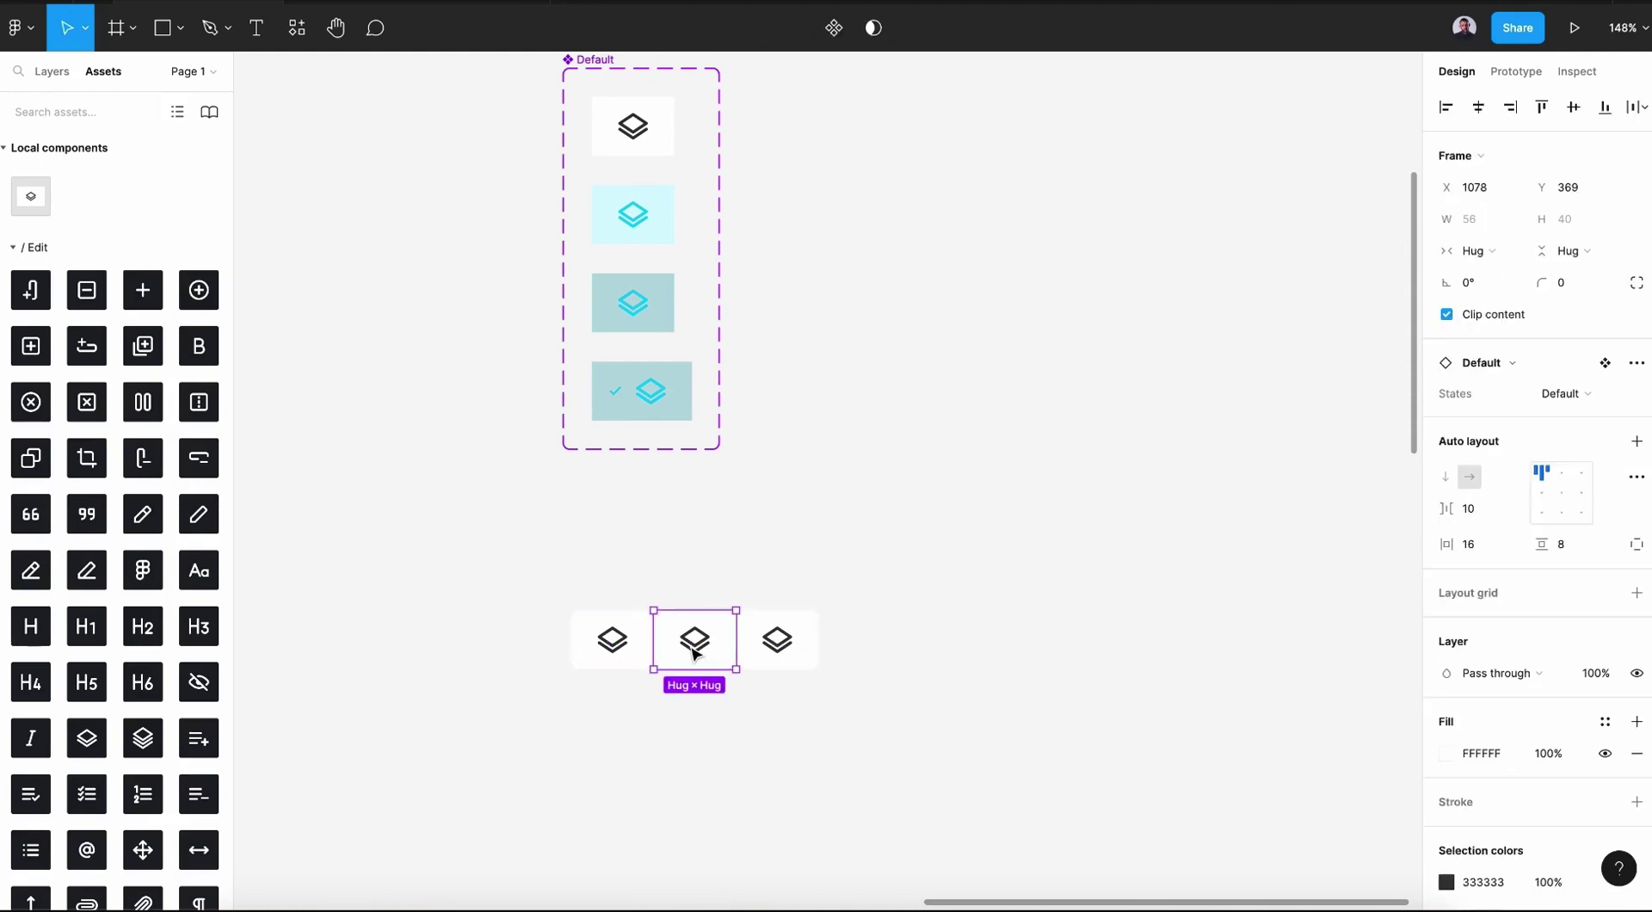
left_click(702, 651)
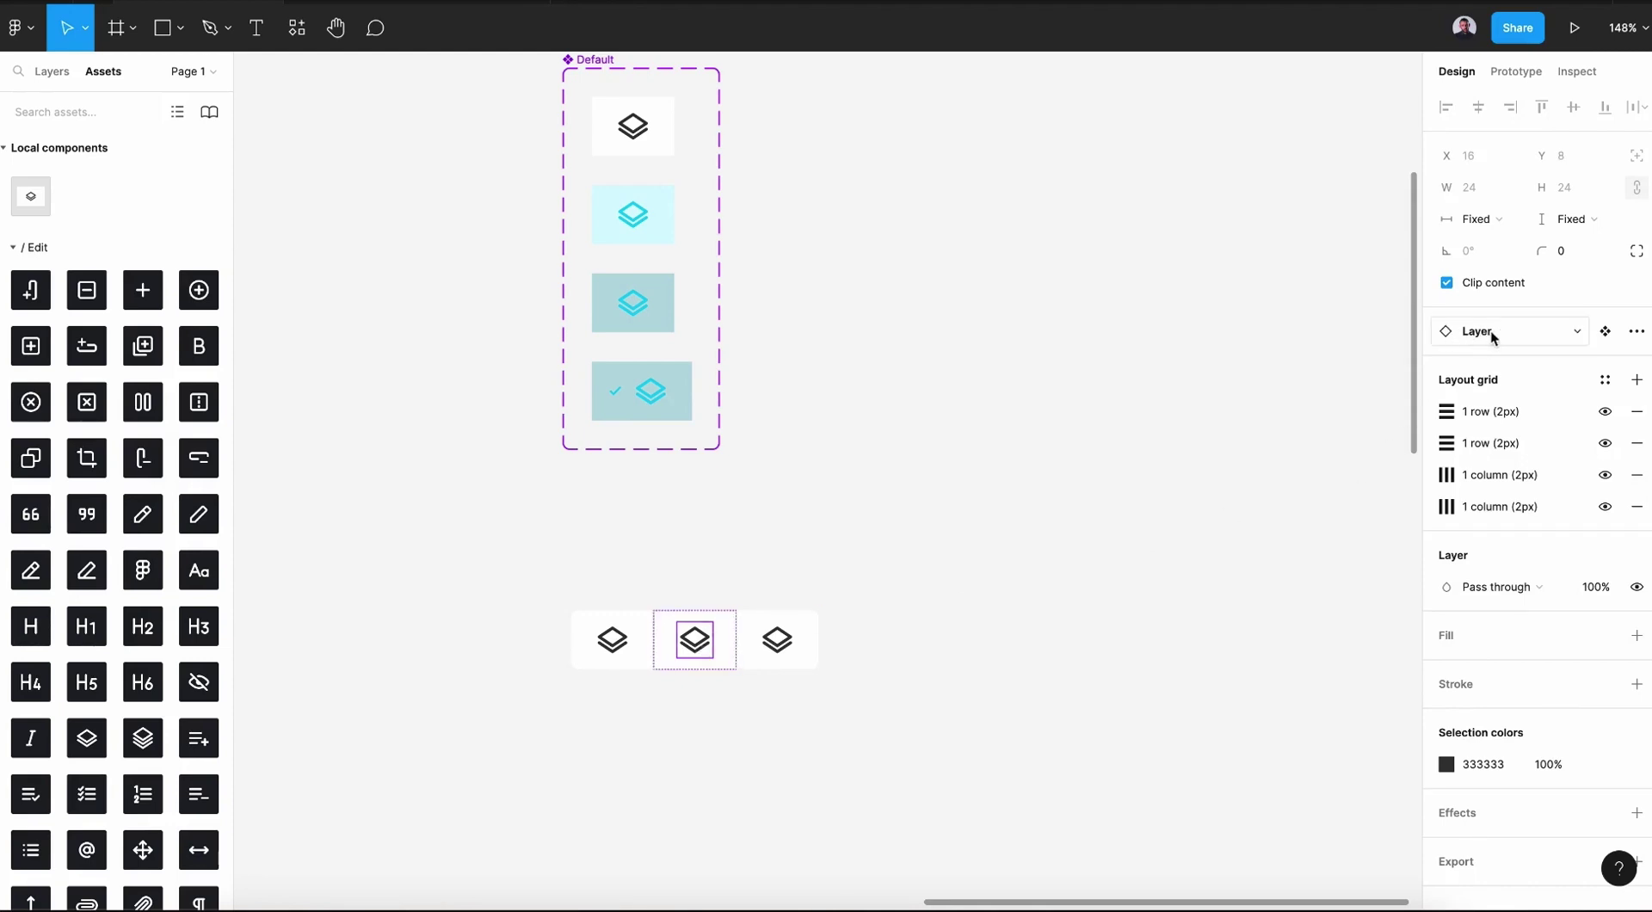
left_click(1525, 328)
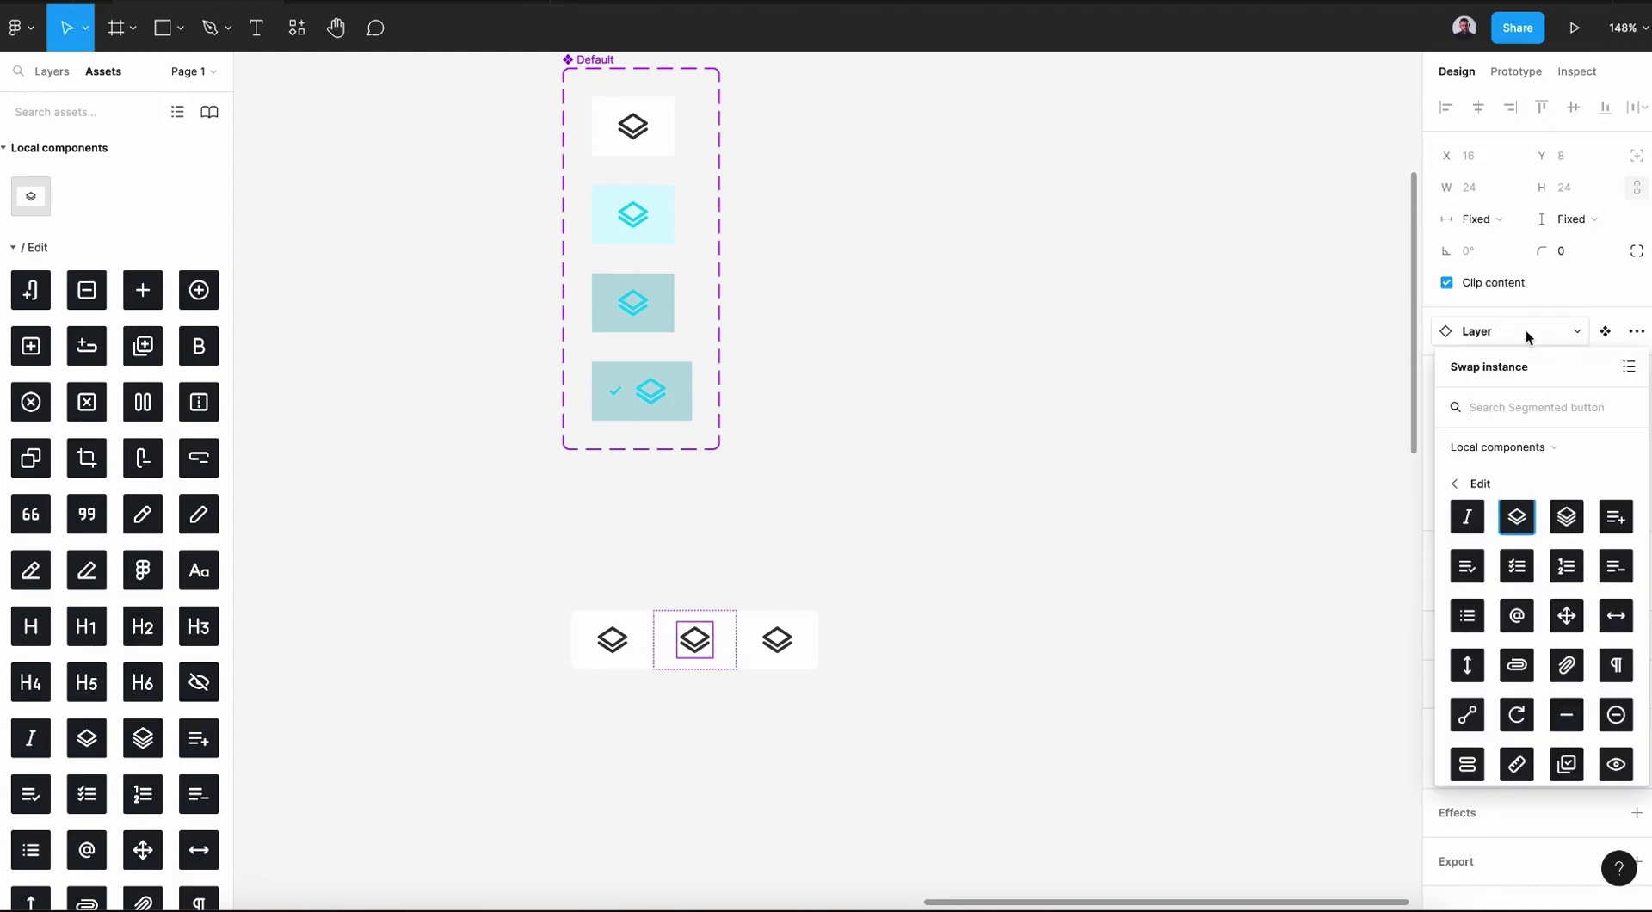
scroll(1507, 613, "down", 5)
scroll(1503, 654, "down", 2)
scroll(1505, 656, "down", 2)
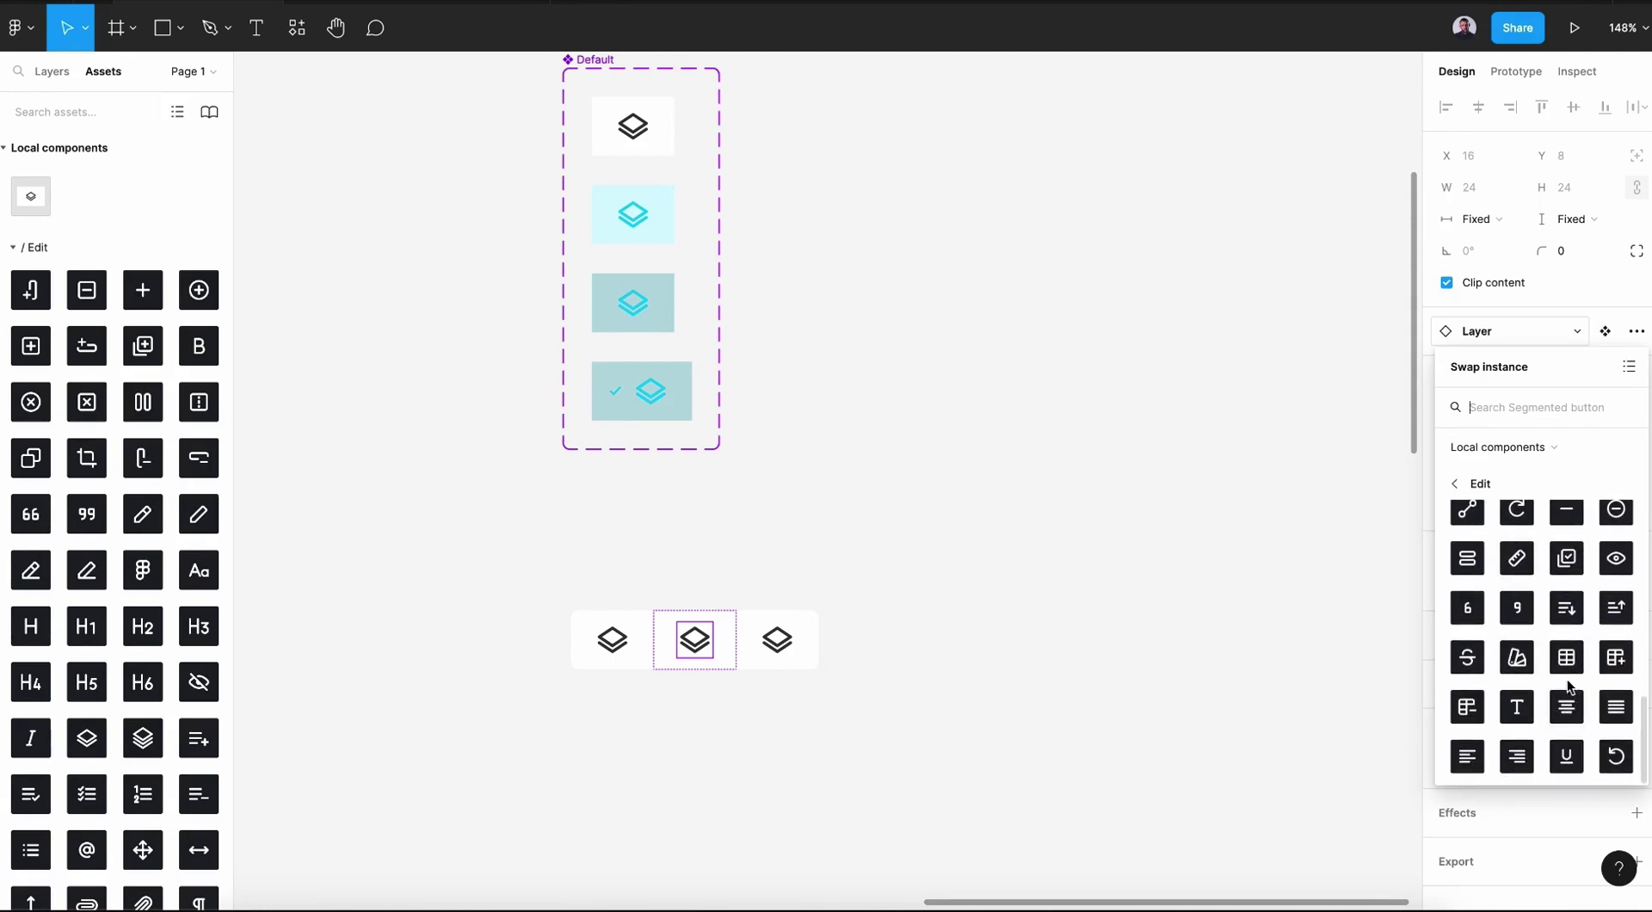
left_click(1520, 659)
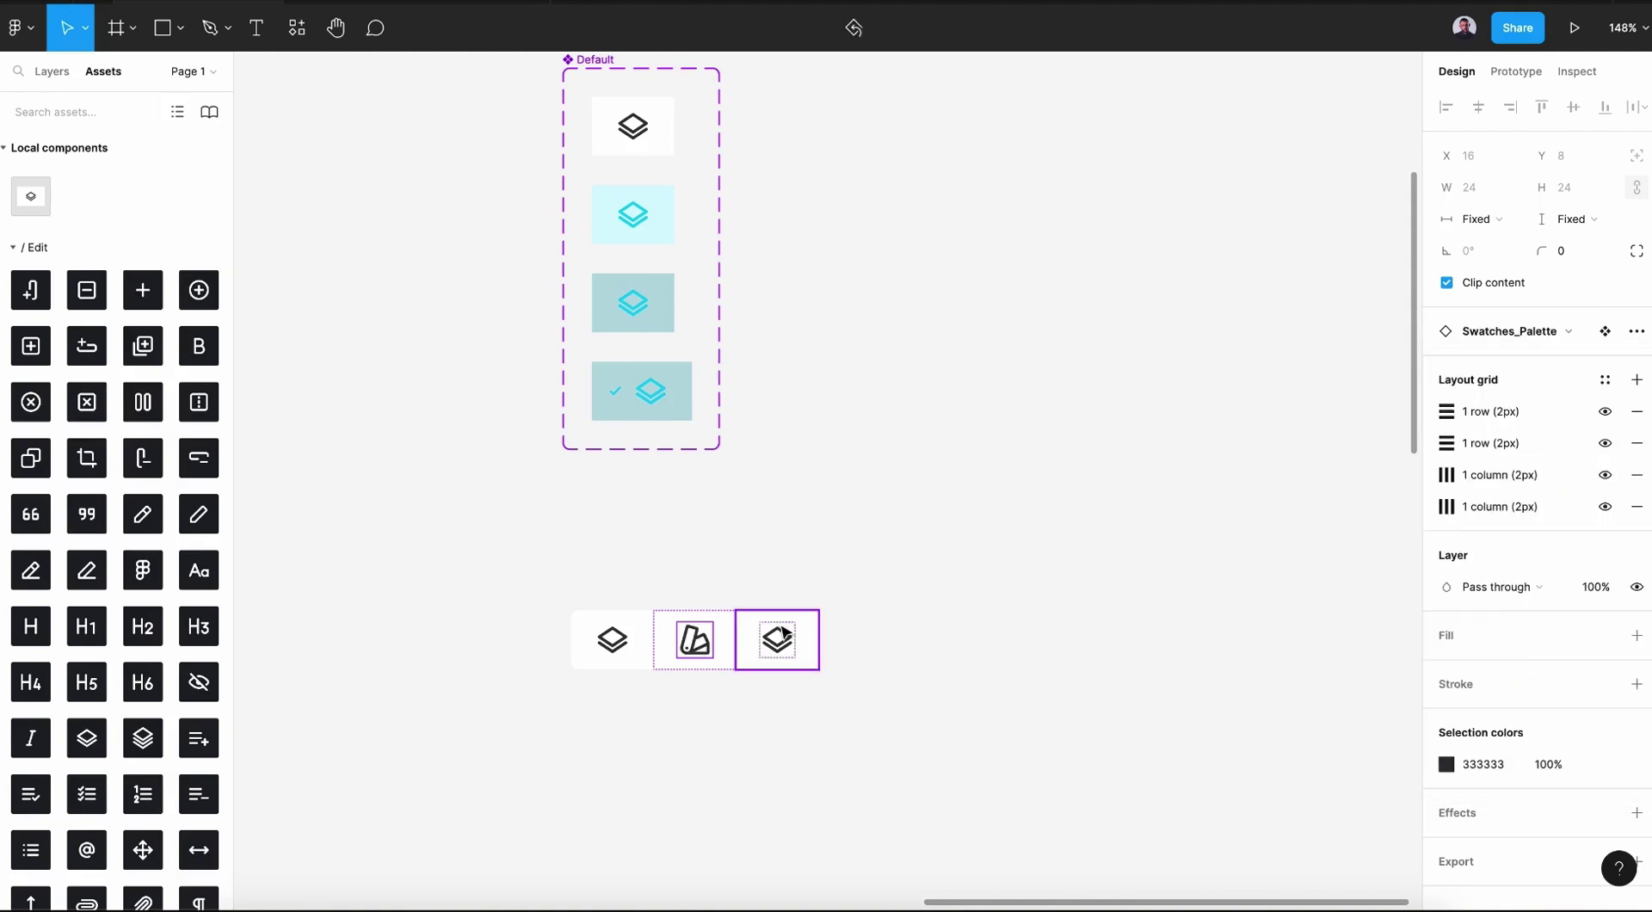
Swap the last button's icon for the paperclip icon.
left_click(784, 641)
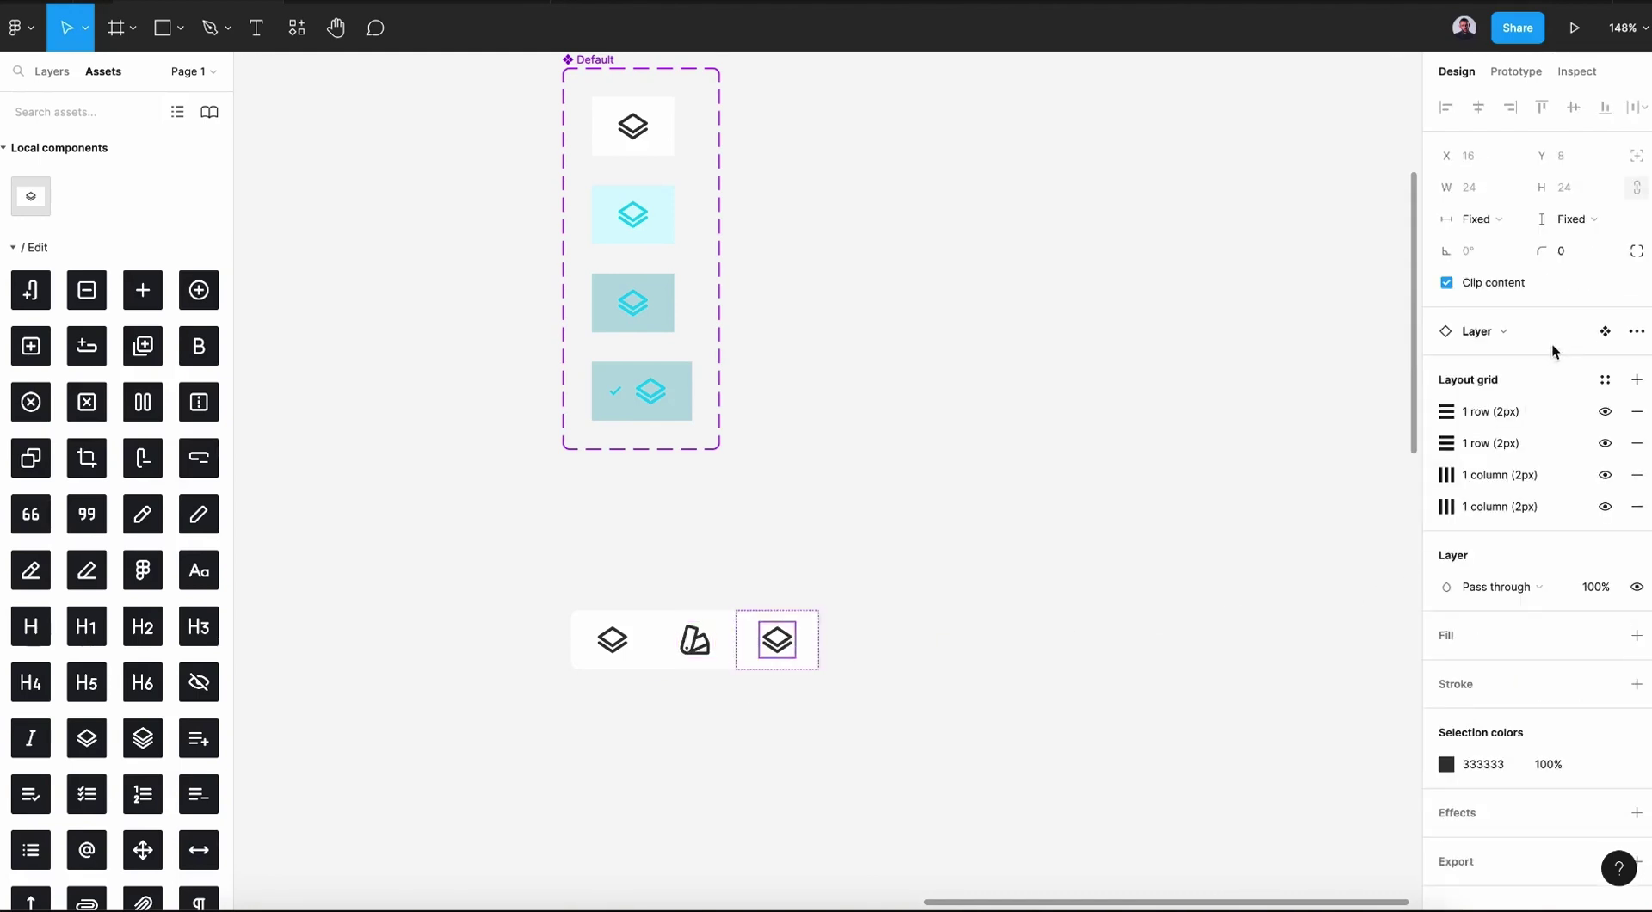
left_click(1459, 334)
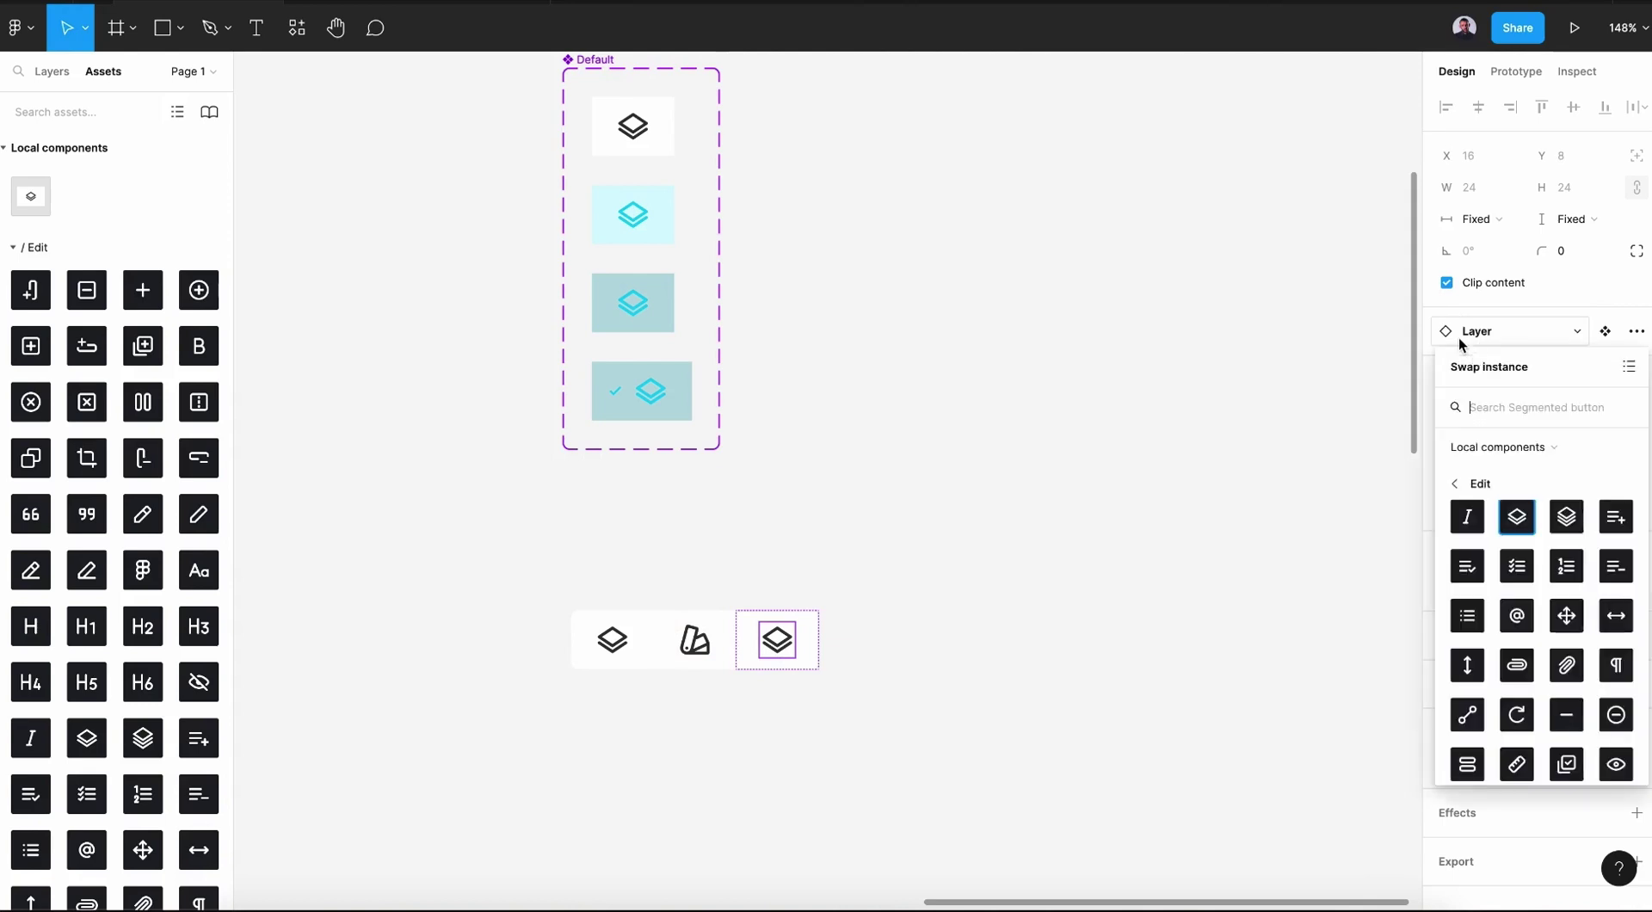
scroll(1541, 551, "down", 2)
scroll(1548, 602, "down", 1)
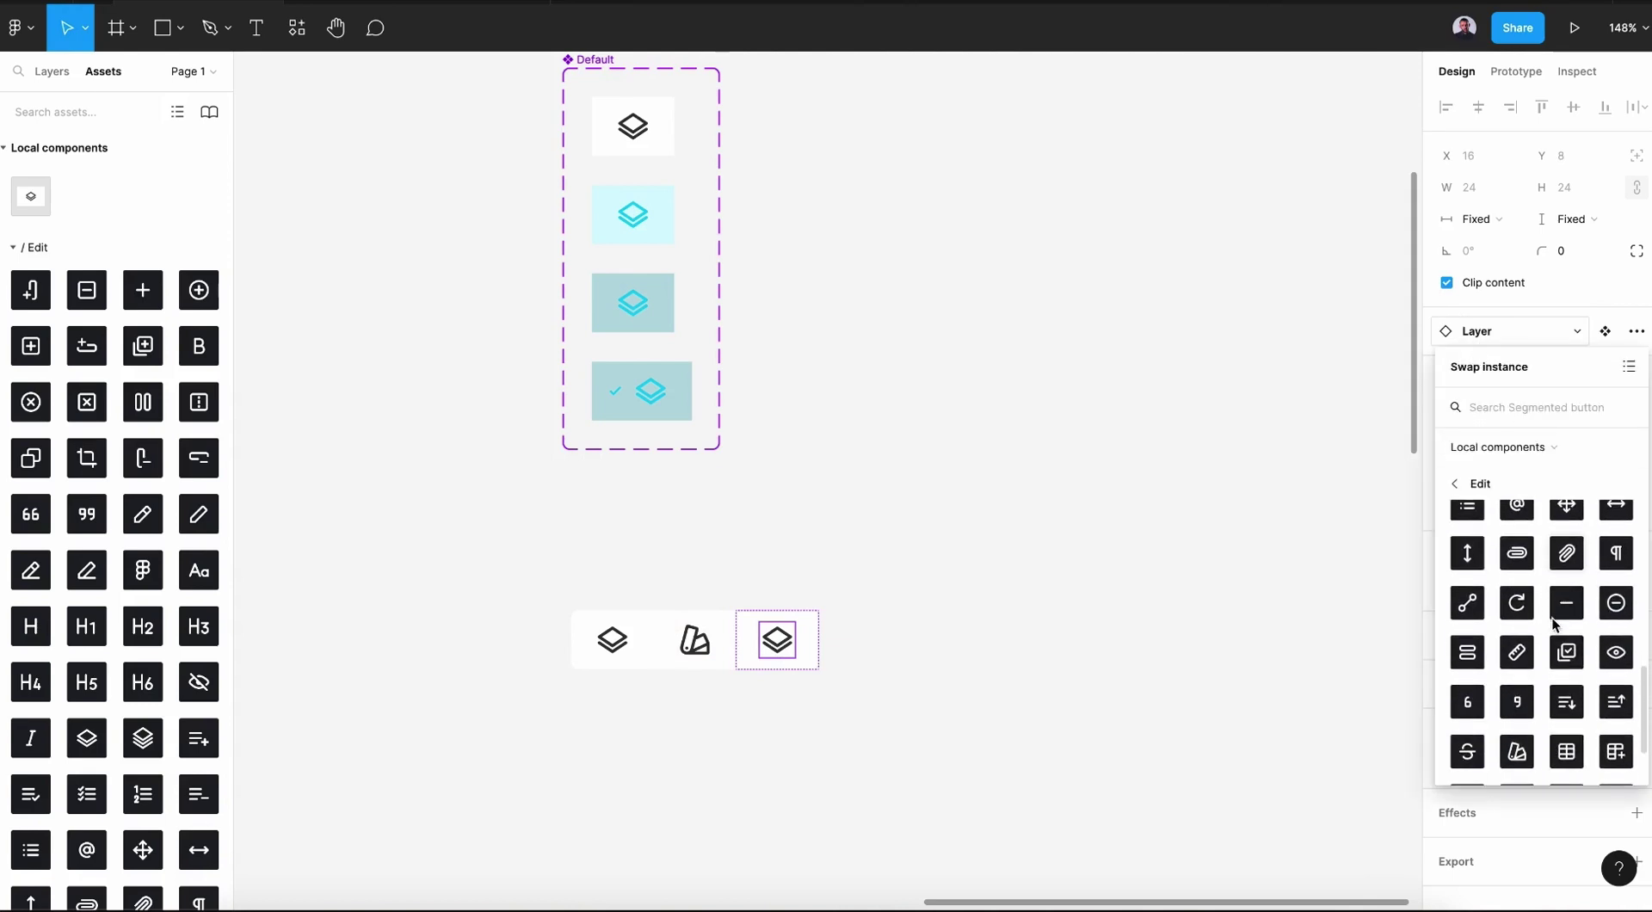
left_click(1576, 555)
left_click(1082, 682)
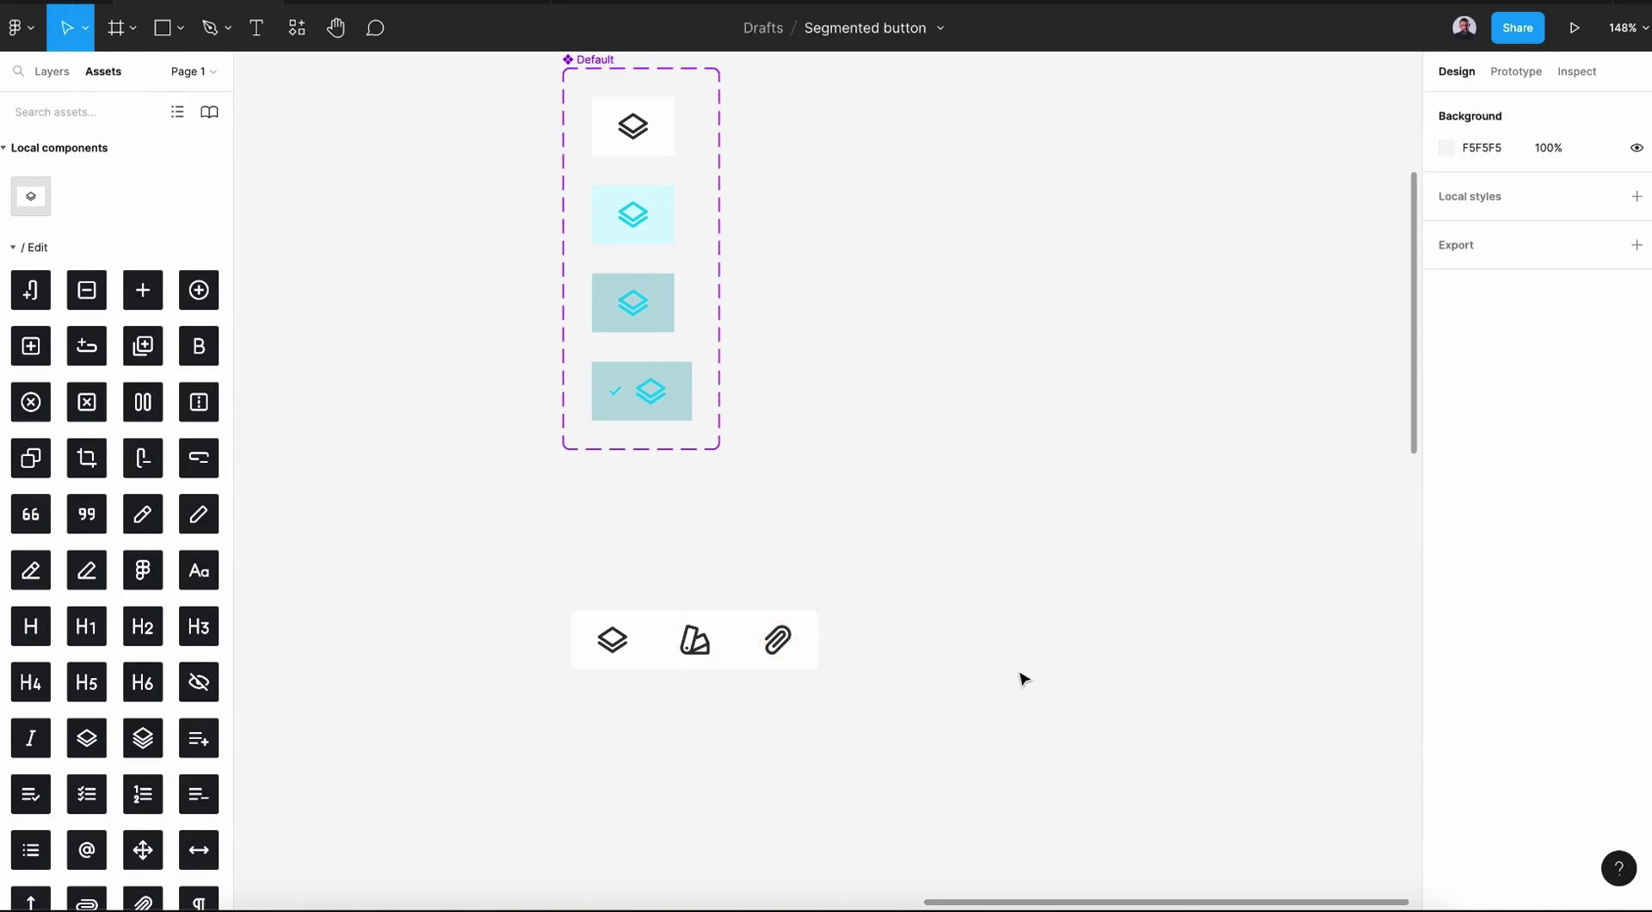
Give the button group a 1 px EDEDED stroke and move it up, centred under Default.
left_click(742, 653)
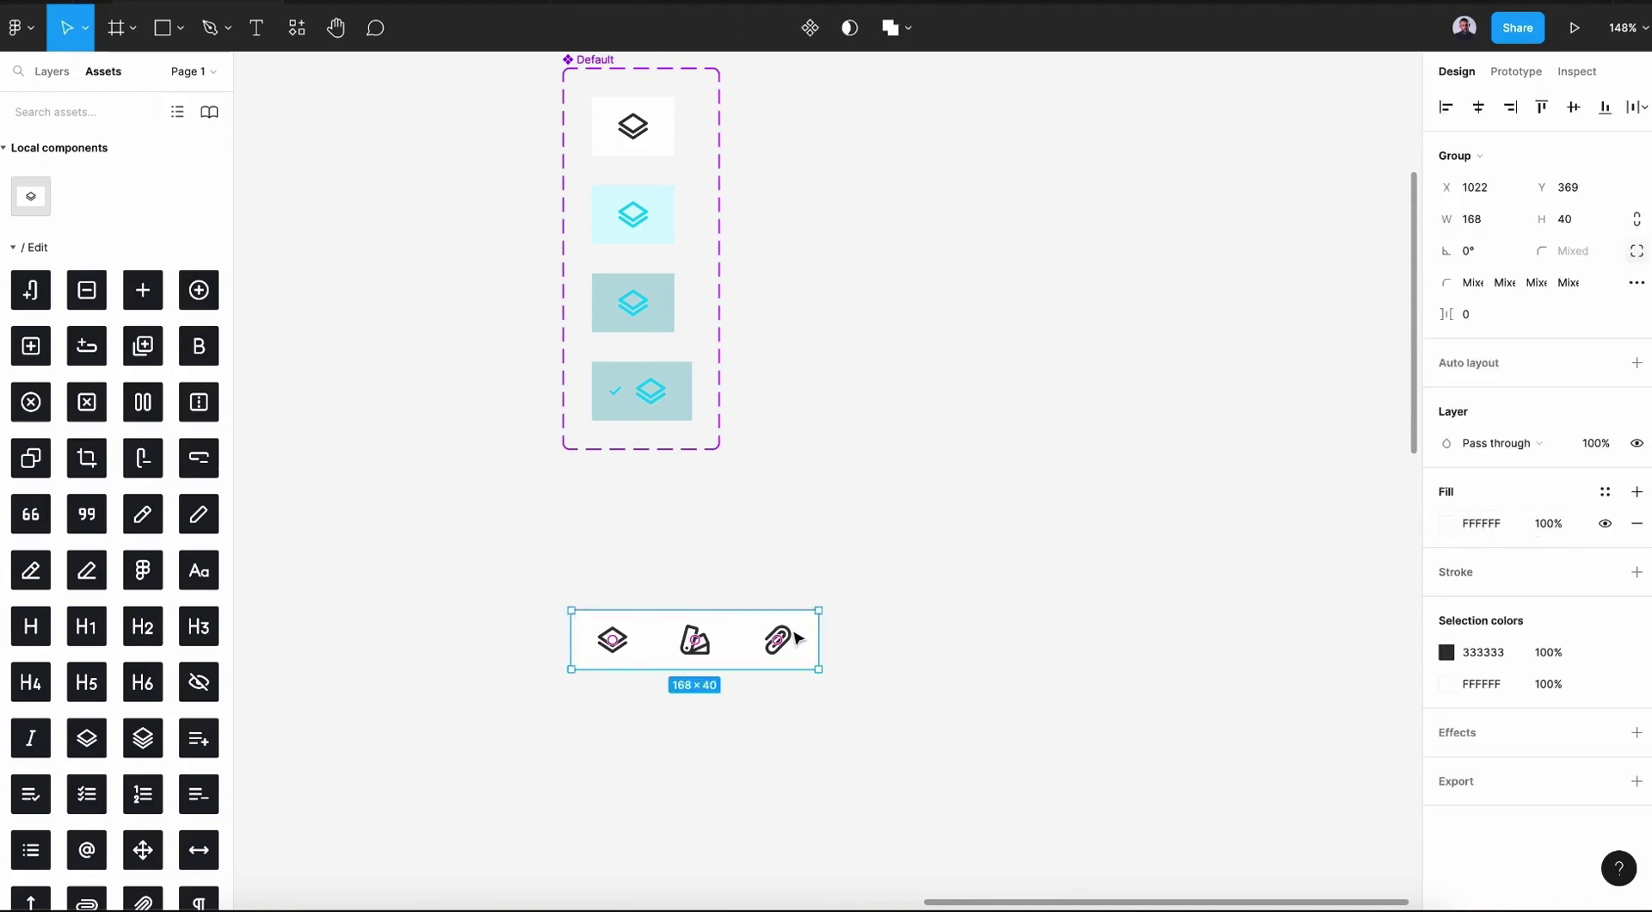
left_click(849, 664)
left_click(793, 662)
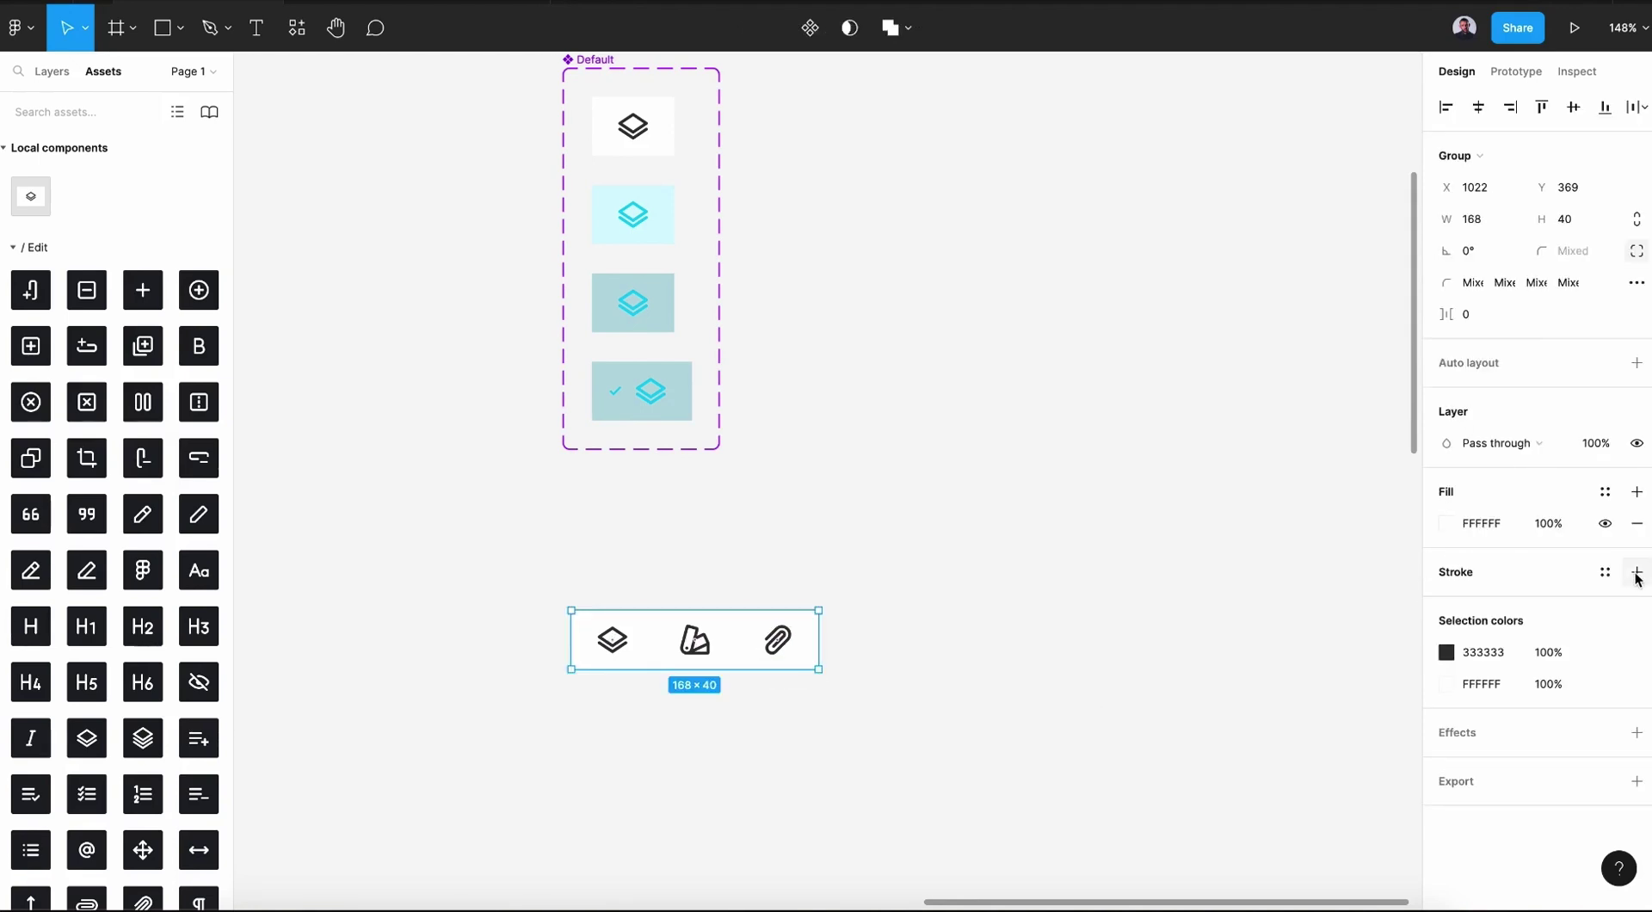
left_click(1634, 571)
left_click_drag(1544, 636, 1545, 636)
left_click(1446, 603)
left_click_drag(1257, 534, 1165, 447)
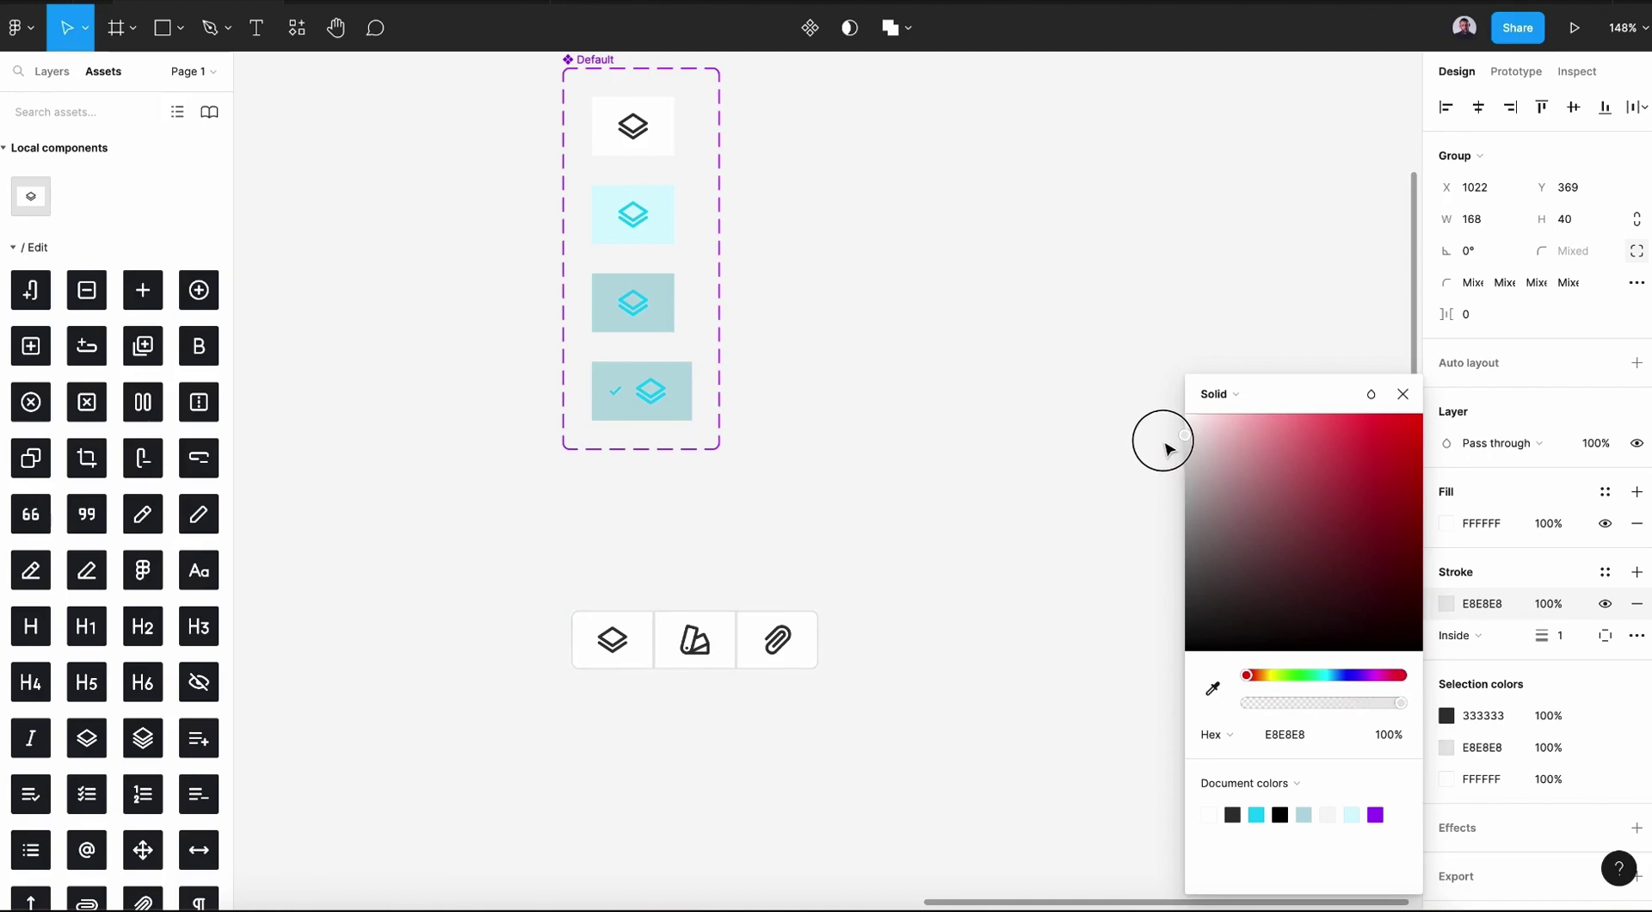
left_click(999, 697)
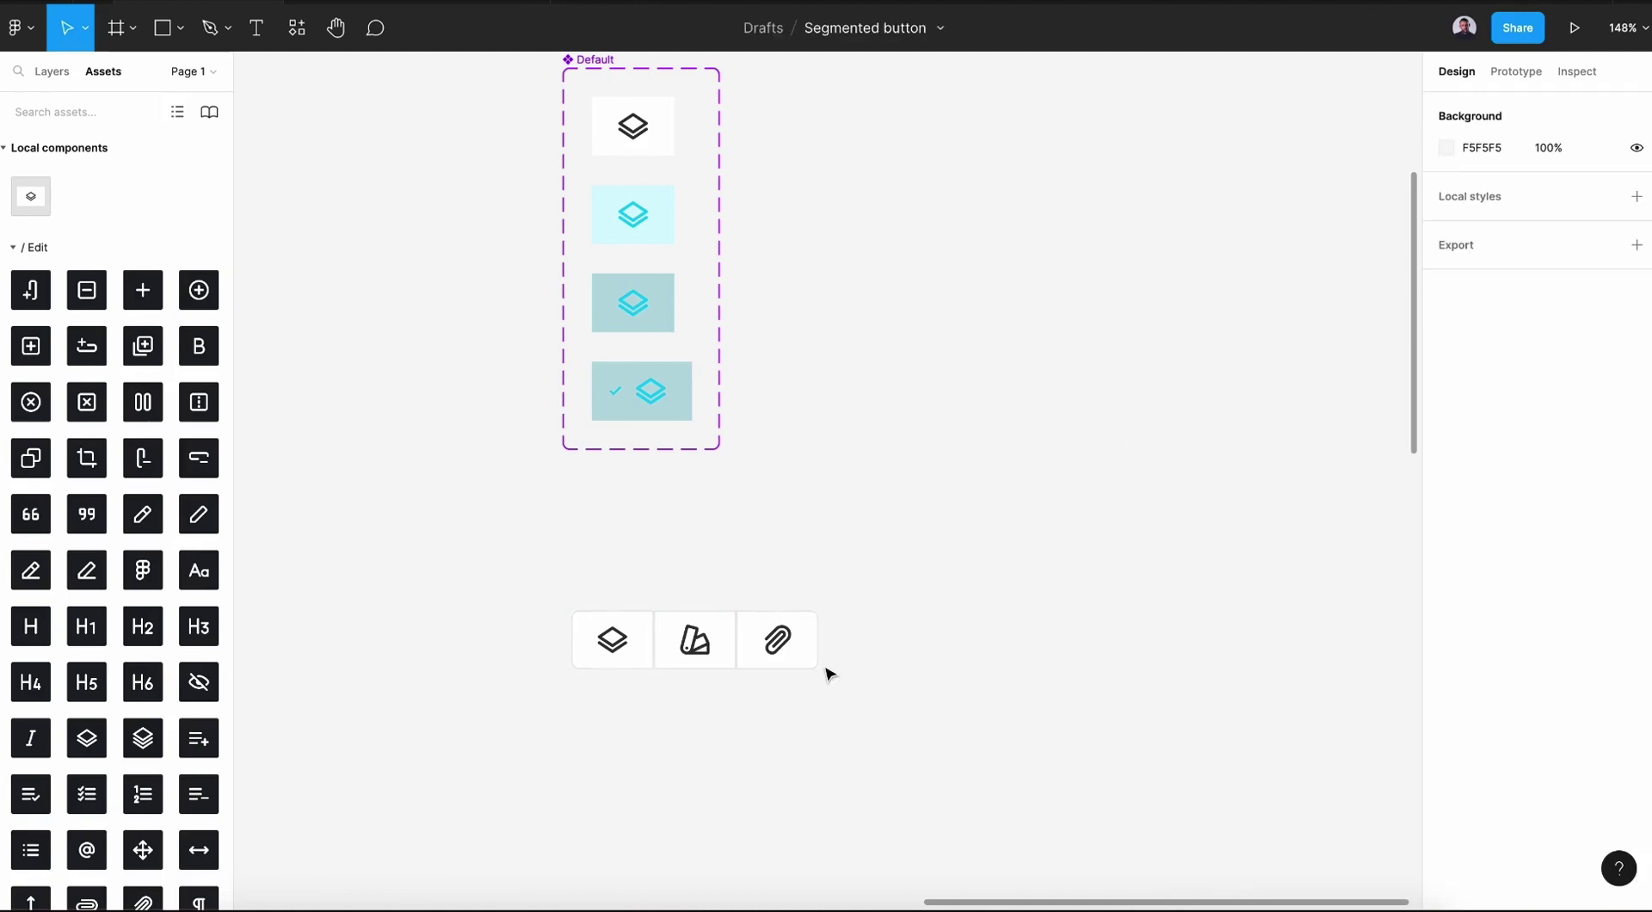
mouse_move(749, 647)
left_mouse_down()
mouse_move(821, 609)
mouse_move(780, 566)
left_mouse_up()
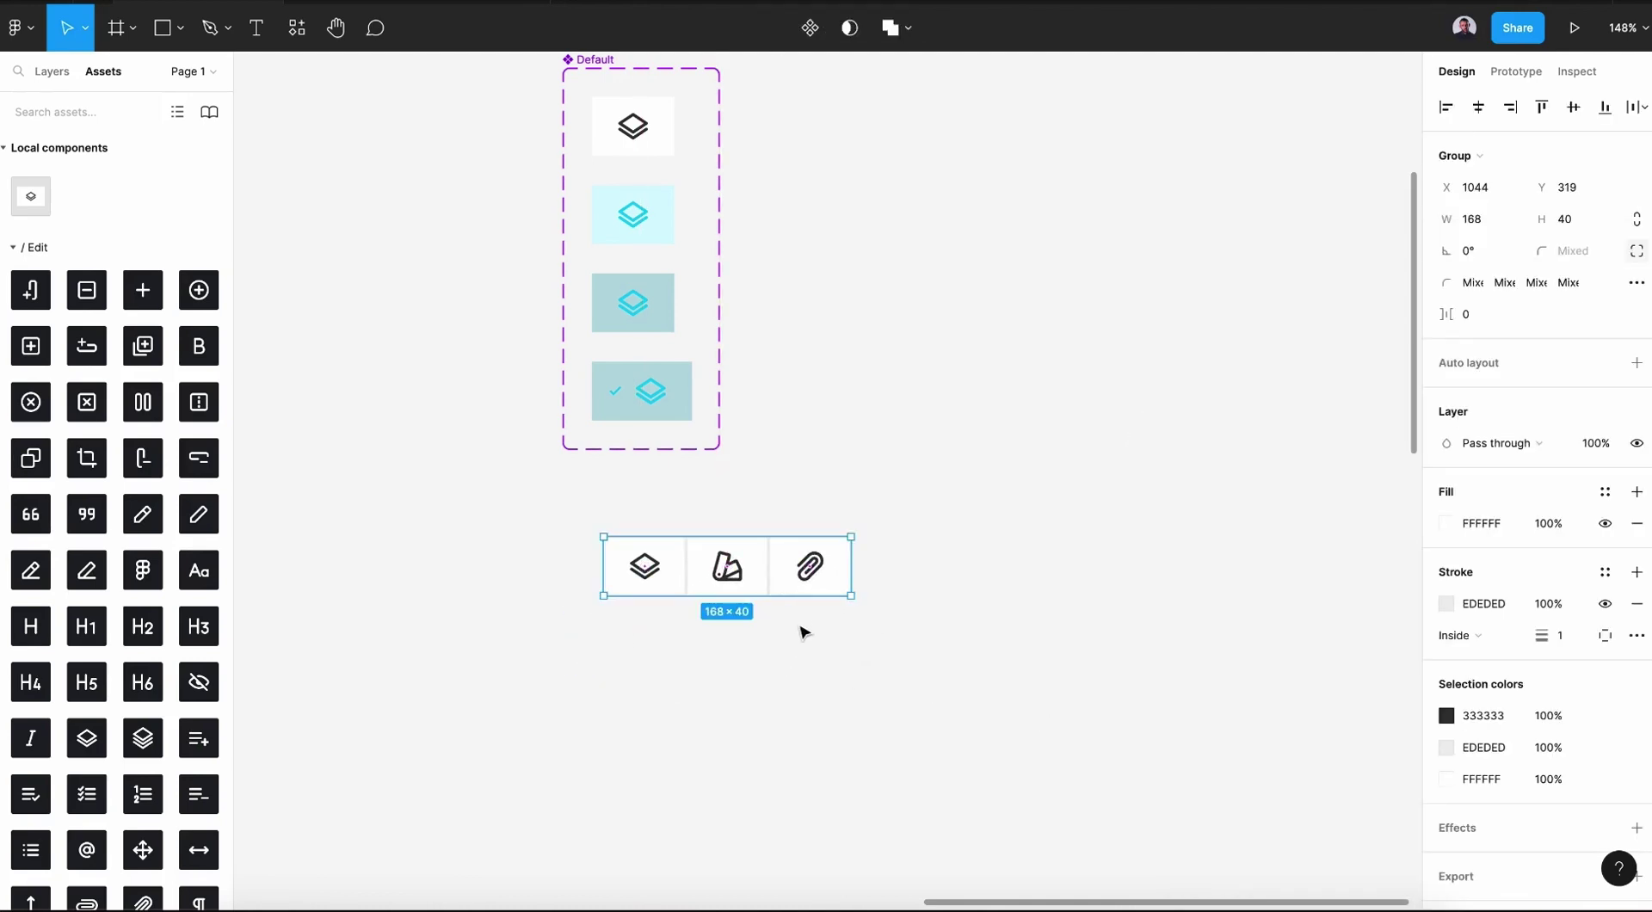
Draw Frame 1, 358×200, below the icon group.
scroll(805, 637, "down", 1)
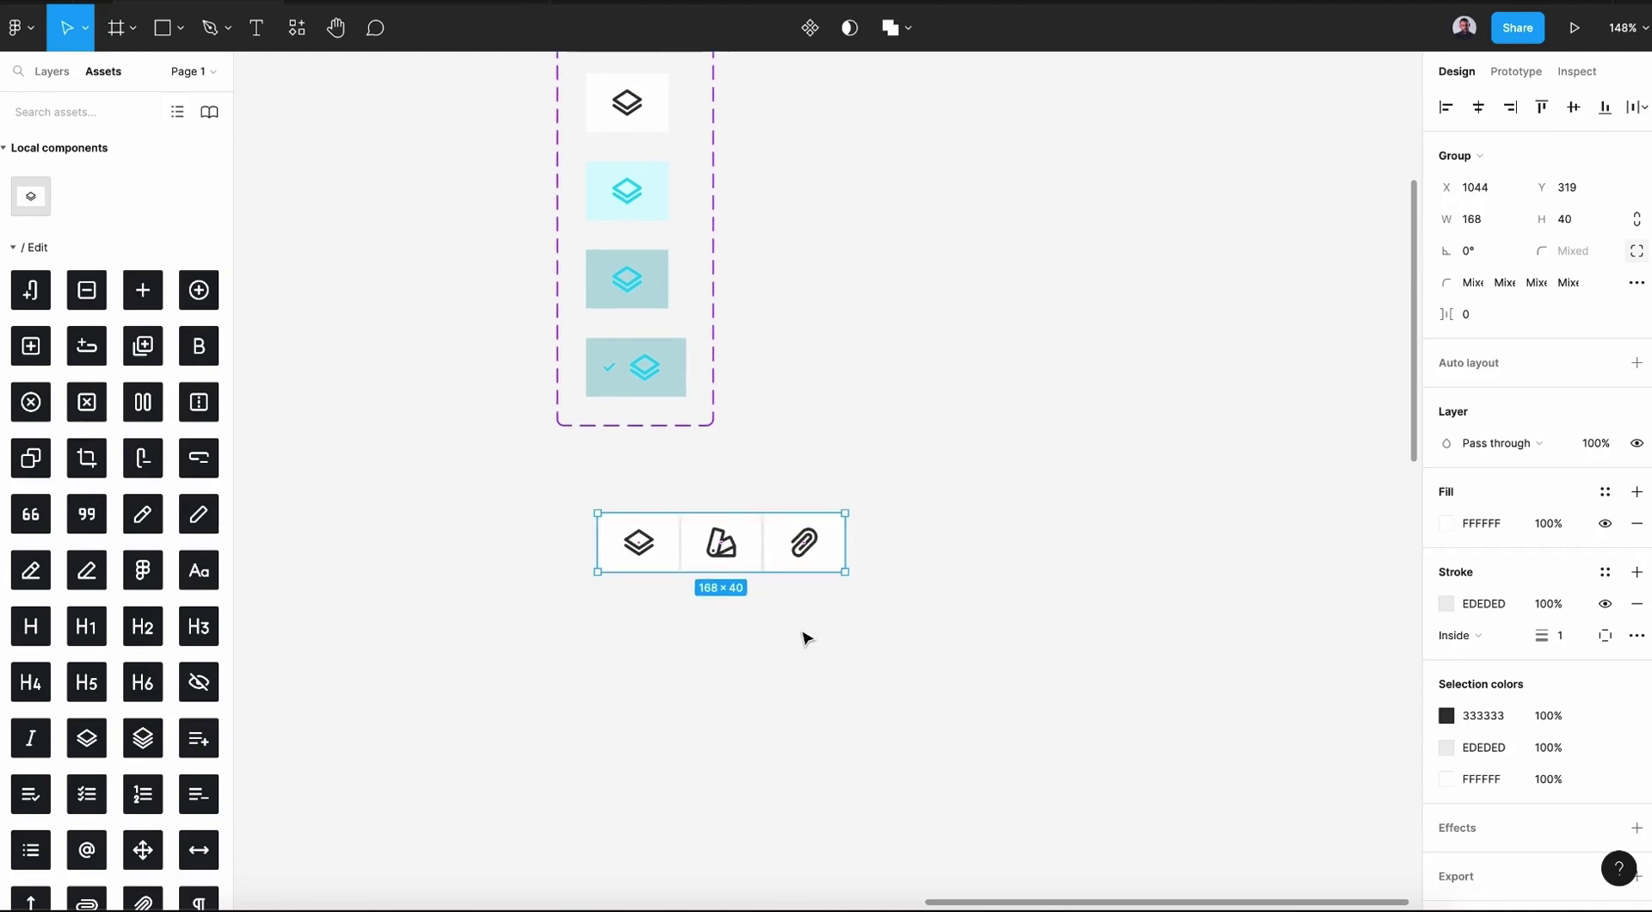
scroll(804, 637, "down", 1)
scroll(804, 637, "down", 2)
scroll(804, 637, "down", 1)
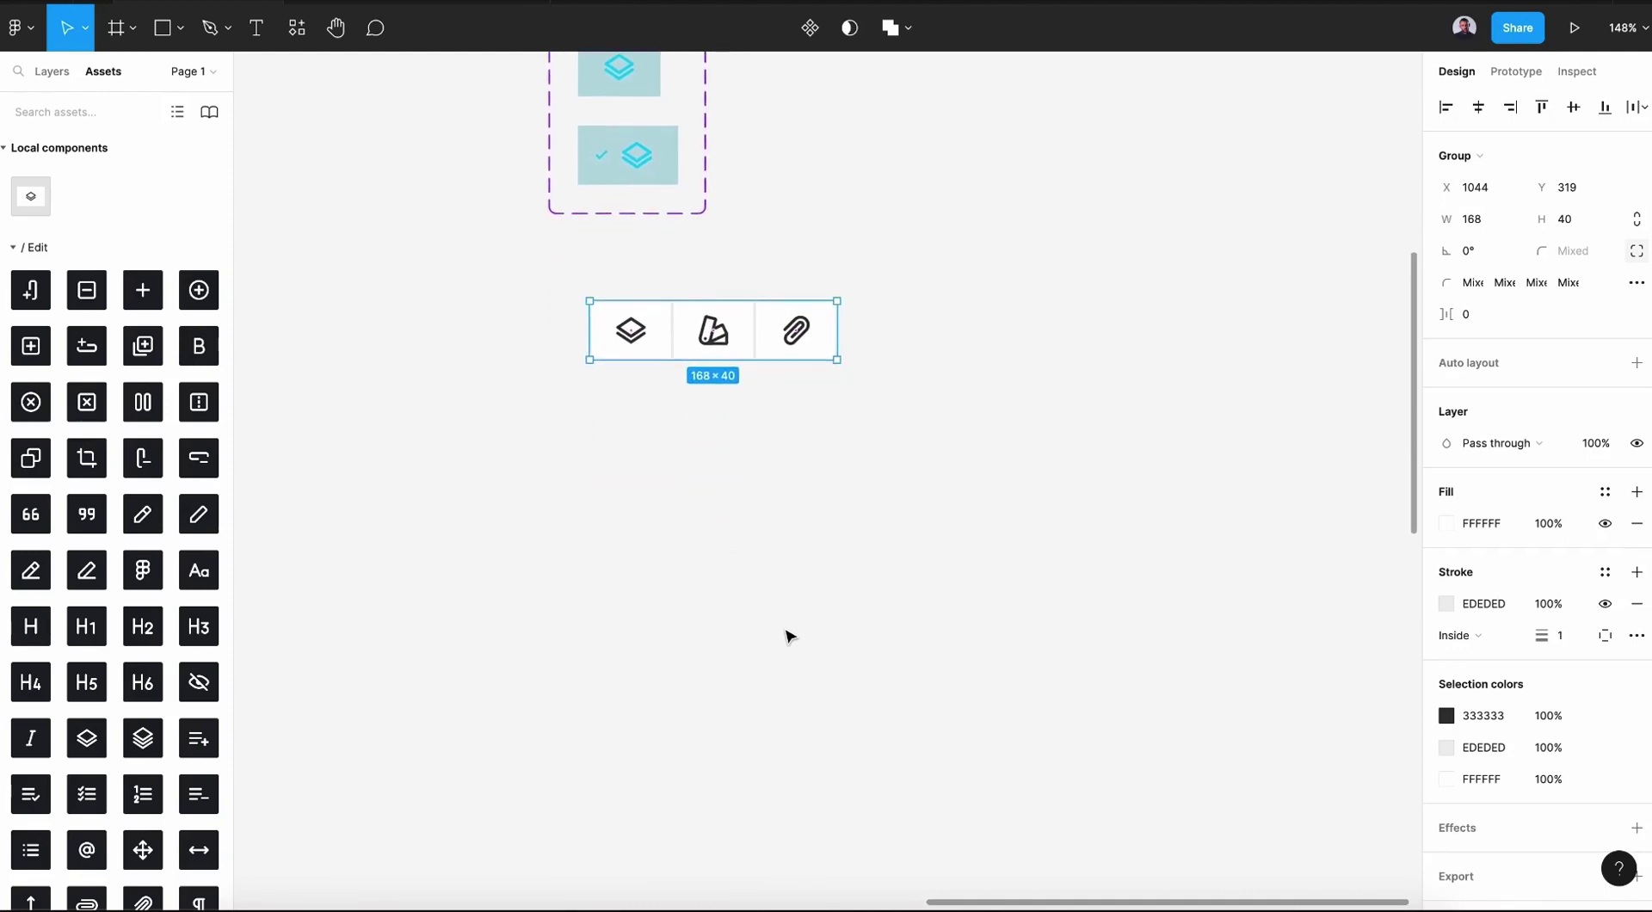
left_click(118, 28)
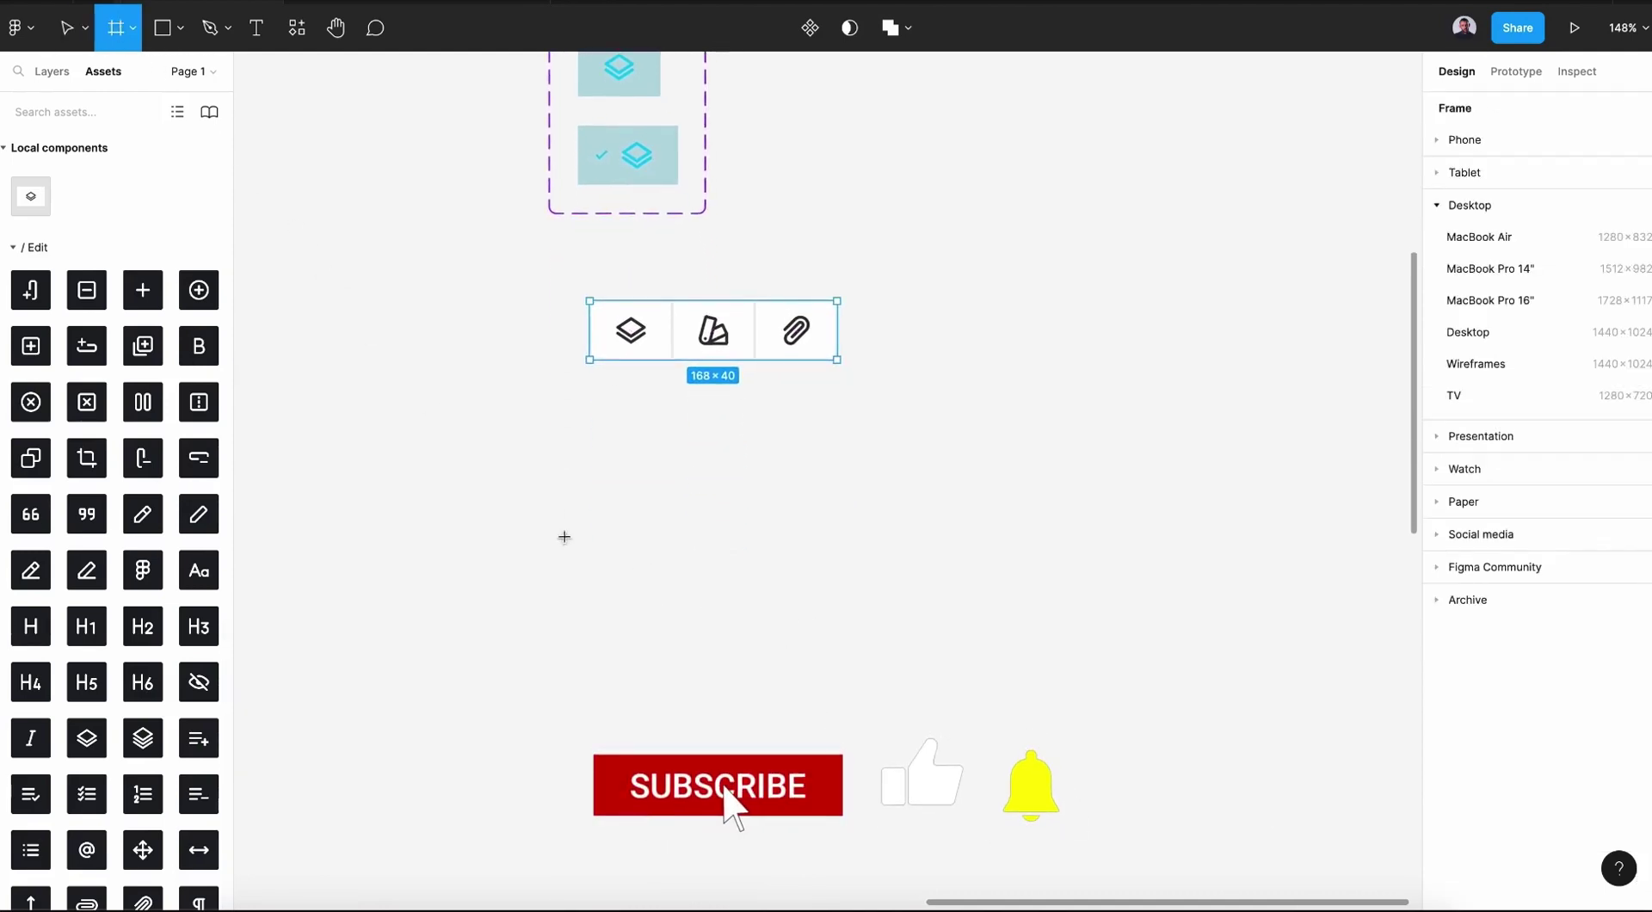
left_click_drag(536, 498, 1059, 763)
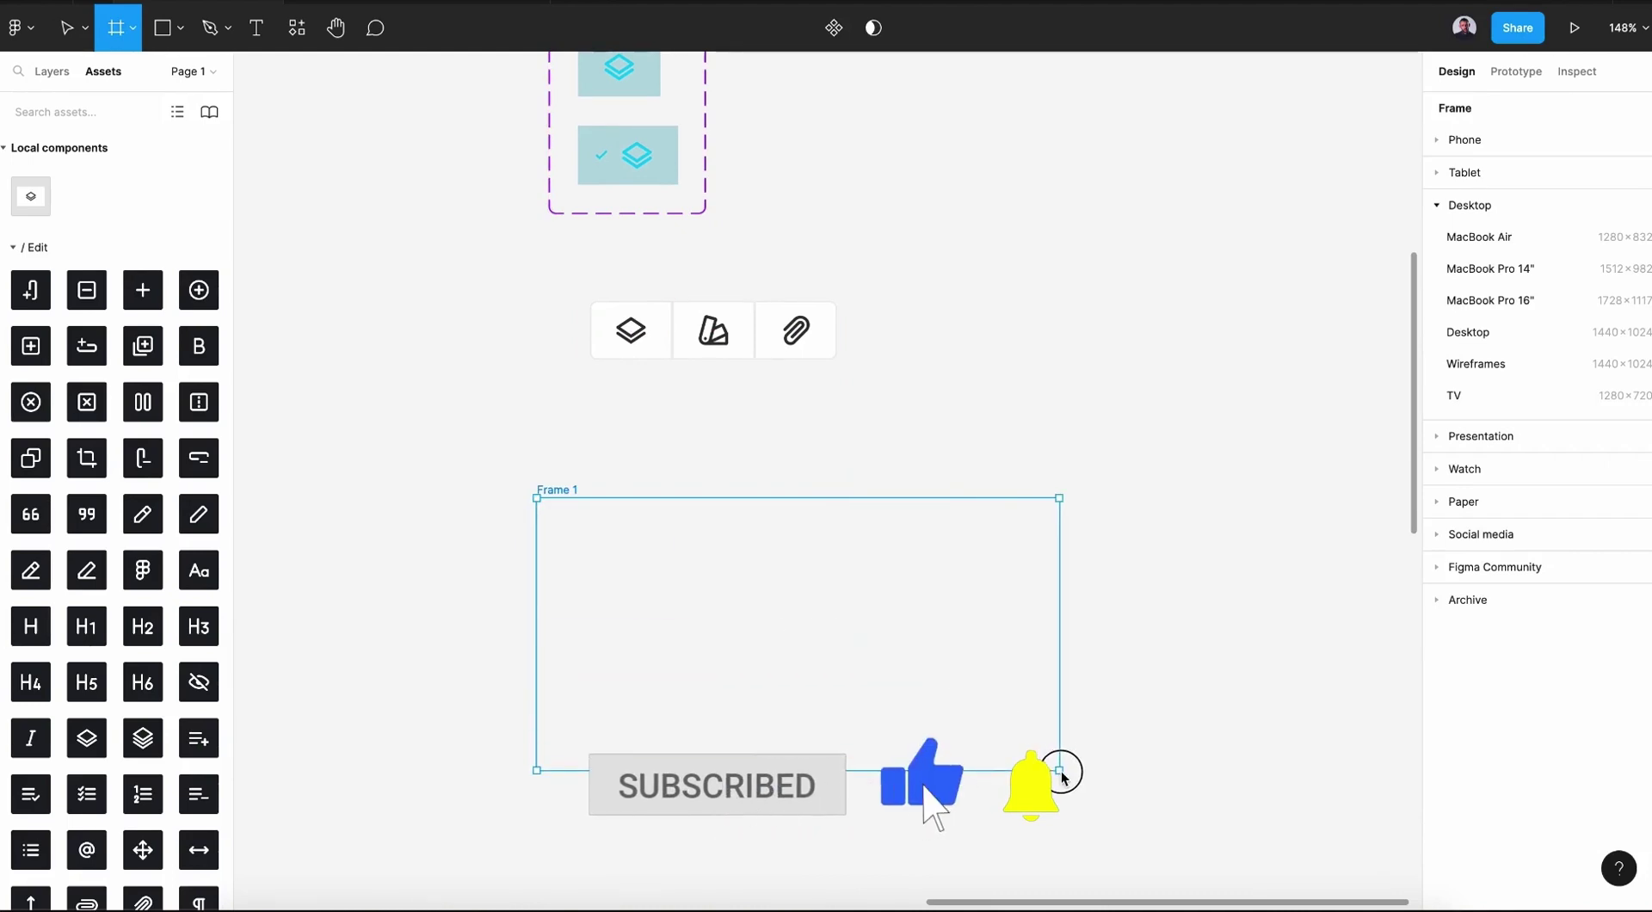
left_click_drag(1062, 768, 1063, 793)
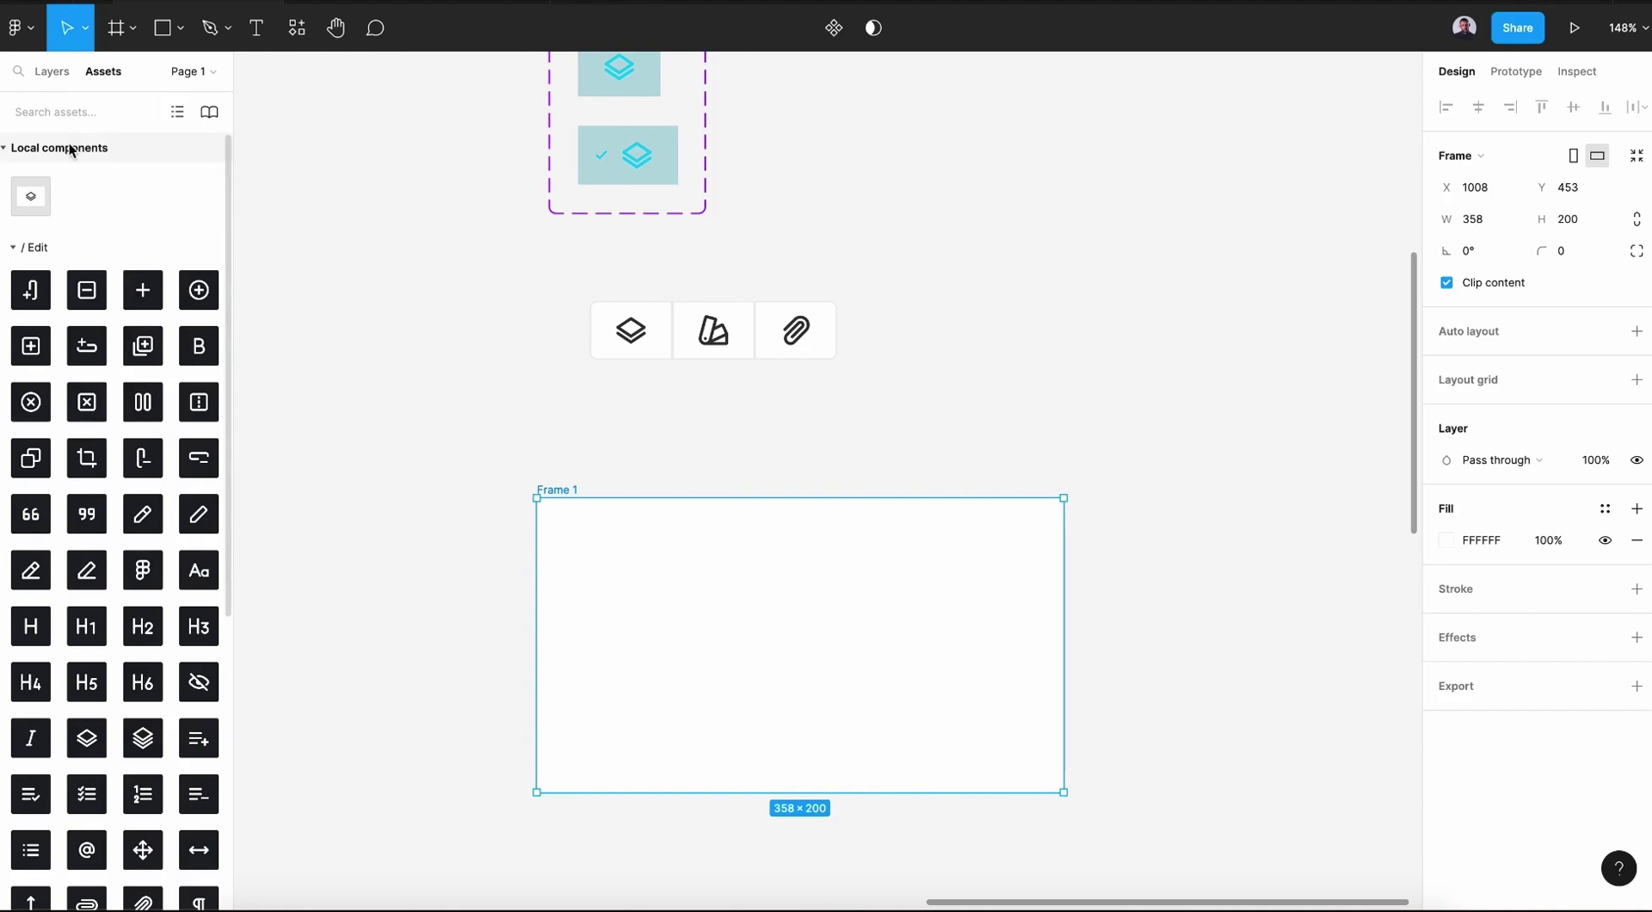
Paste a copy of the icon group into Frame 1 and centre it.
left_click(659, 334)
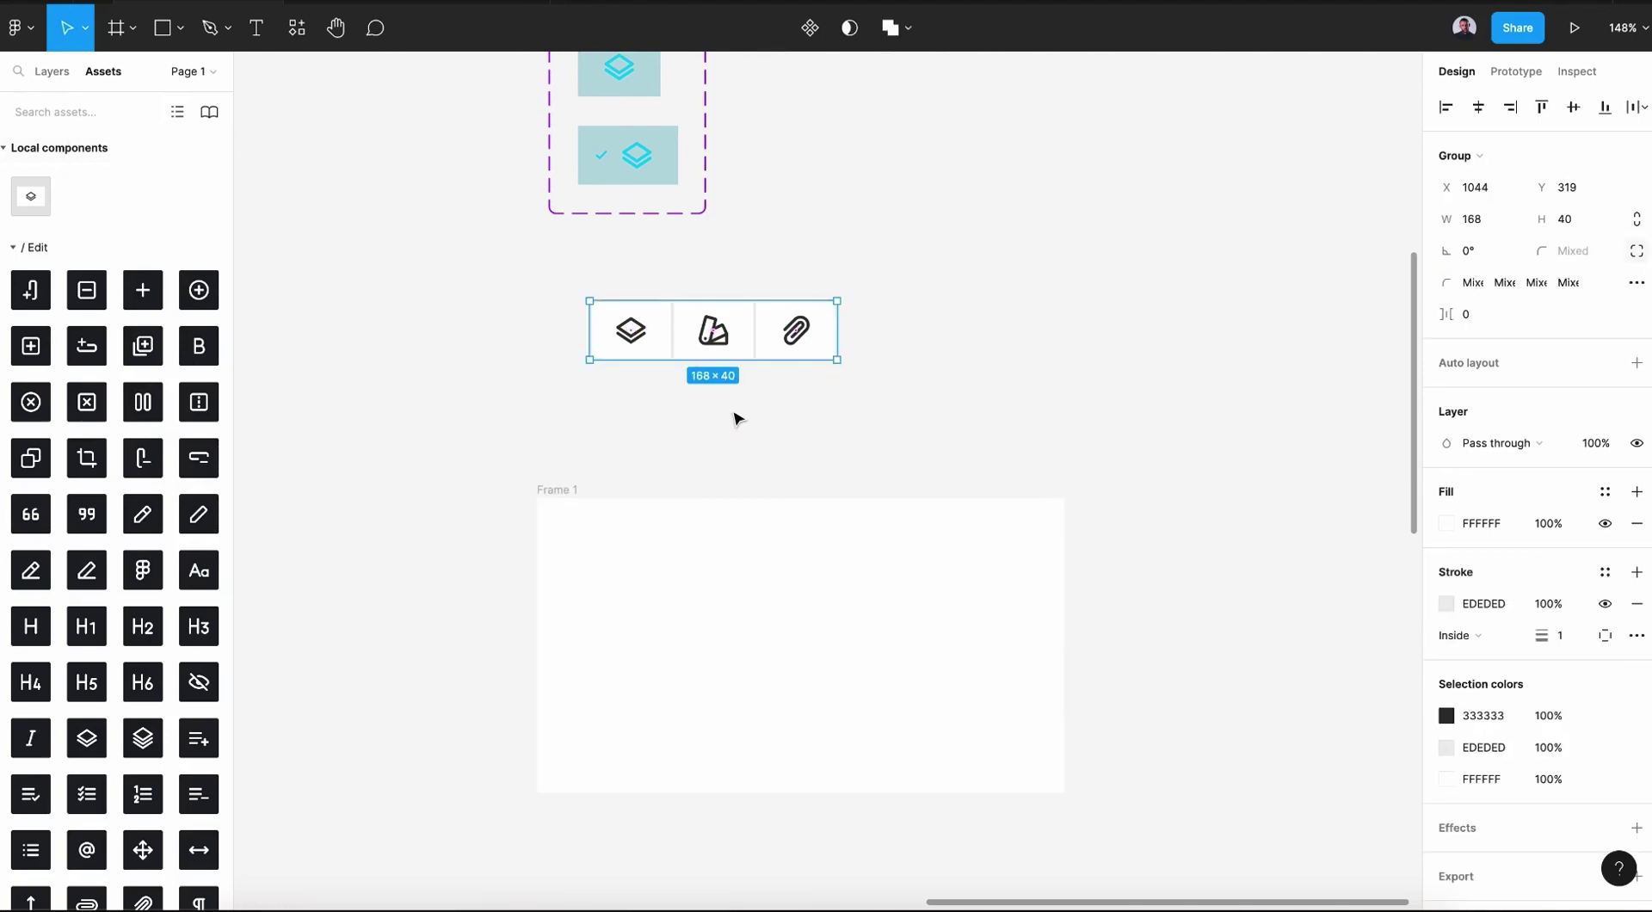
left_click(572, 491)
key("ctrl+v")
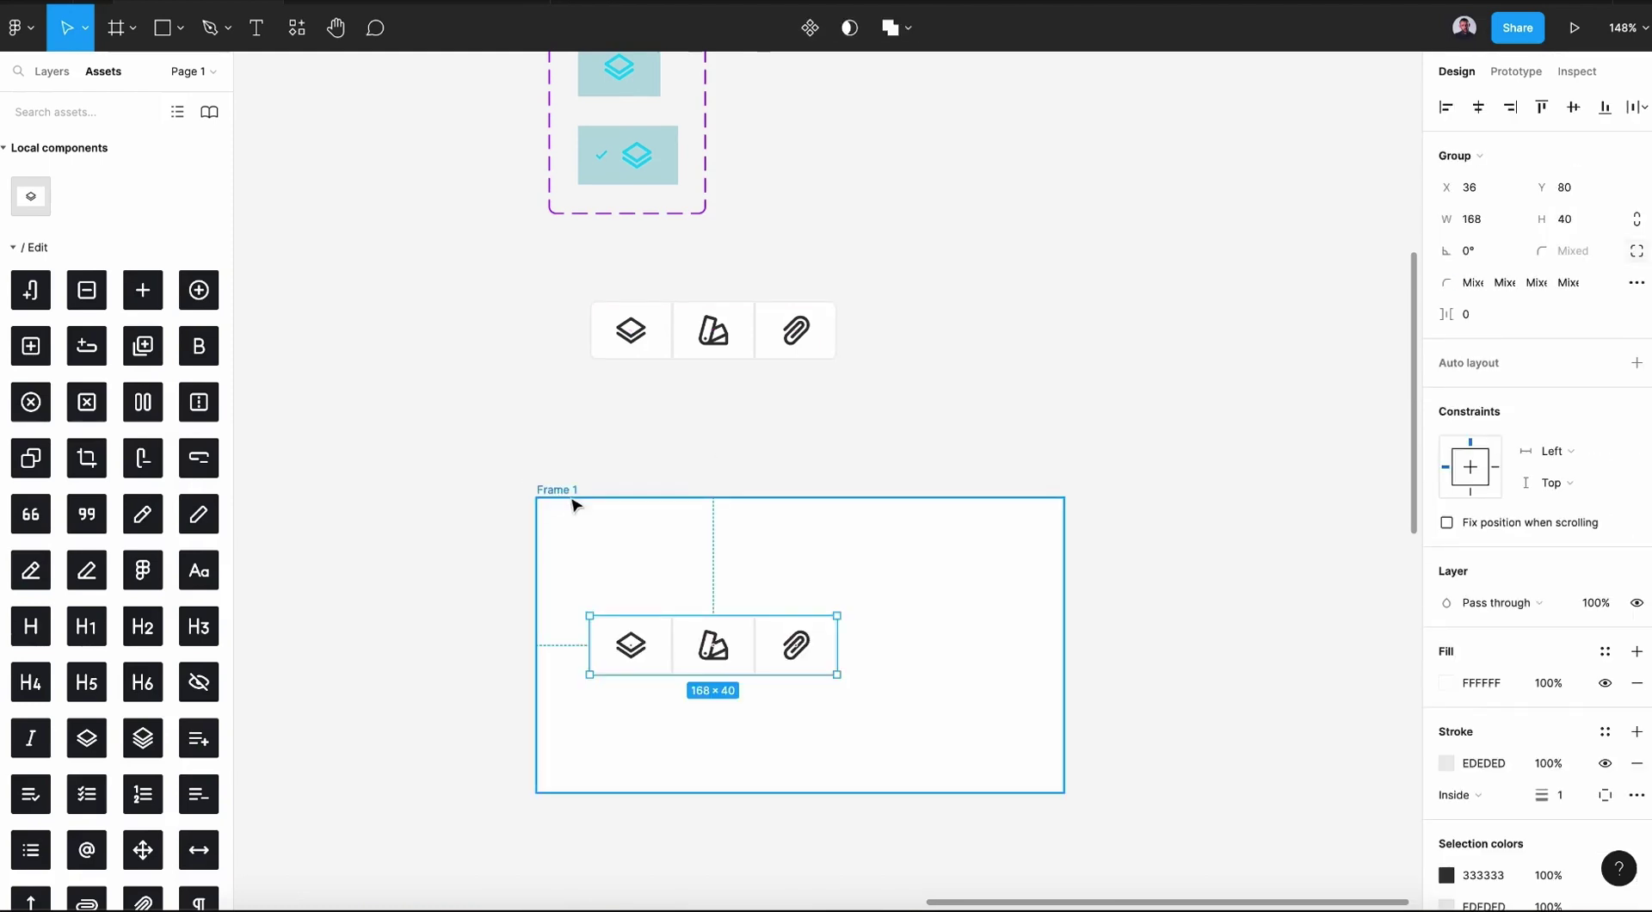
left_click_drag(763, 667, 867, 664)
left_click(564, 499)
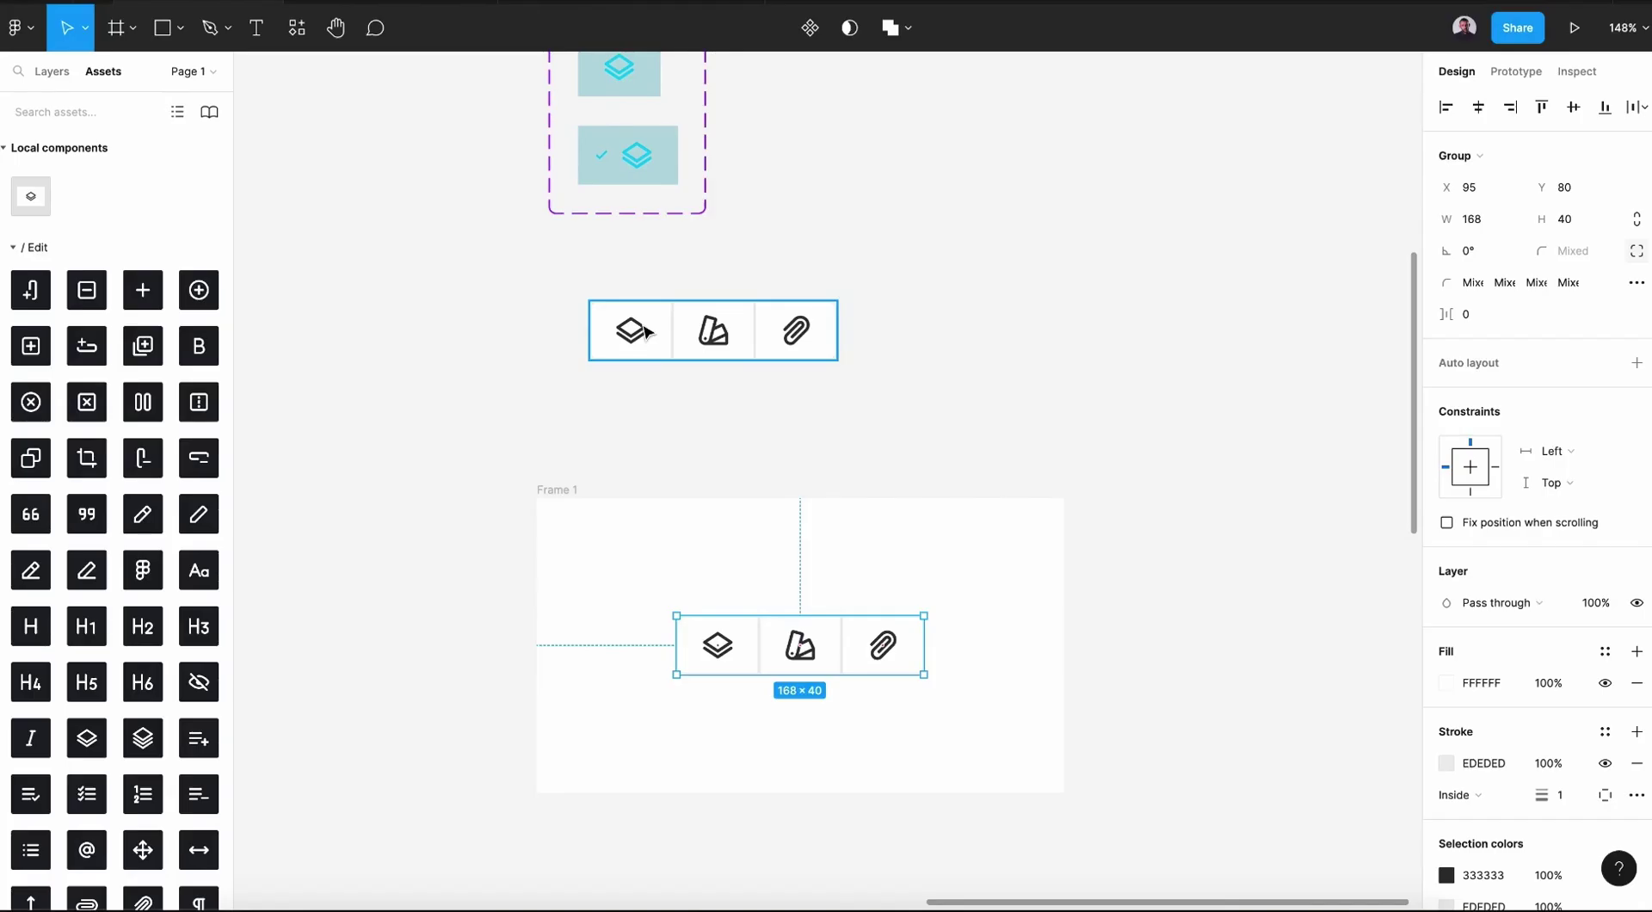
Add auto layout to the original icon group and delete the old copy from Frame 1.
left_click(647, 332)
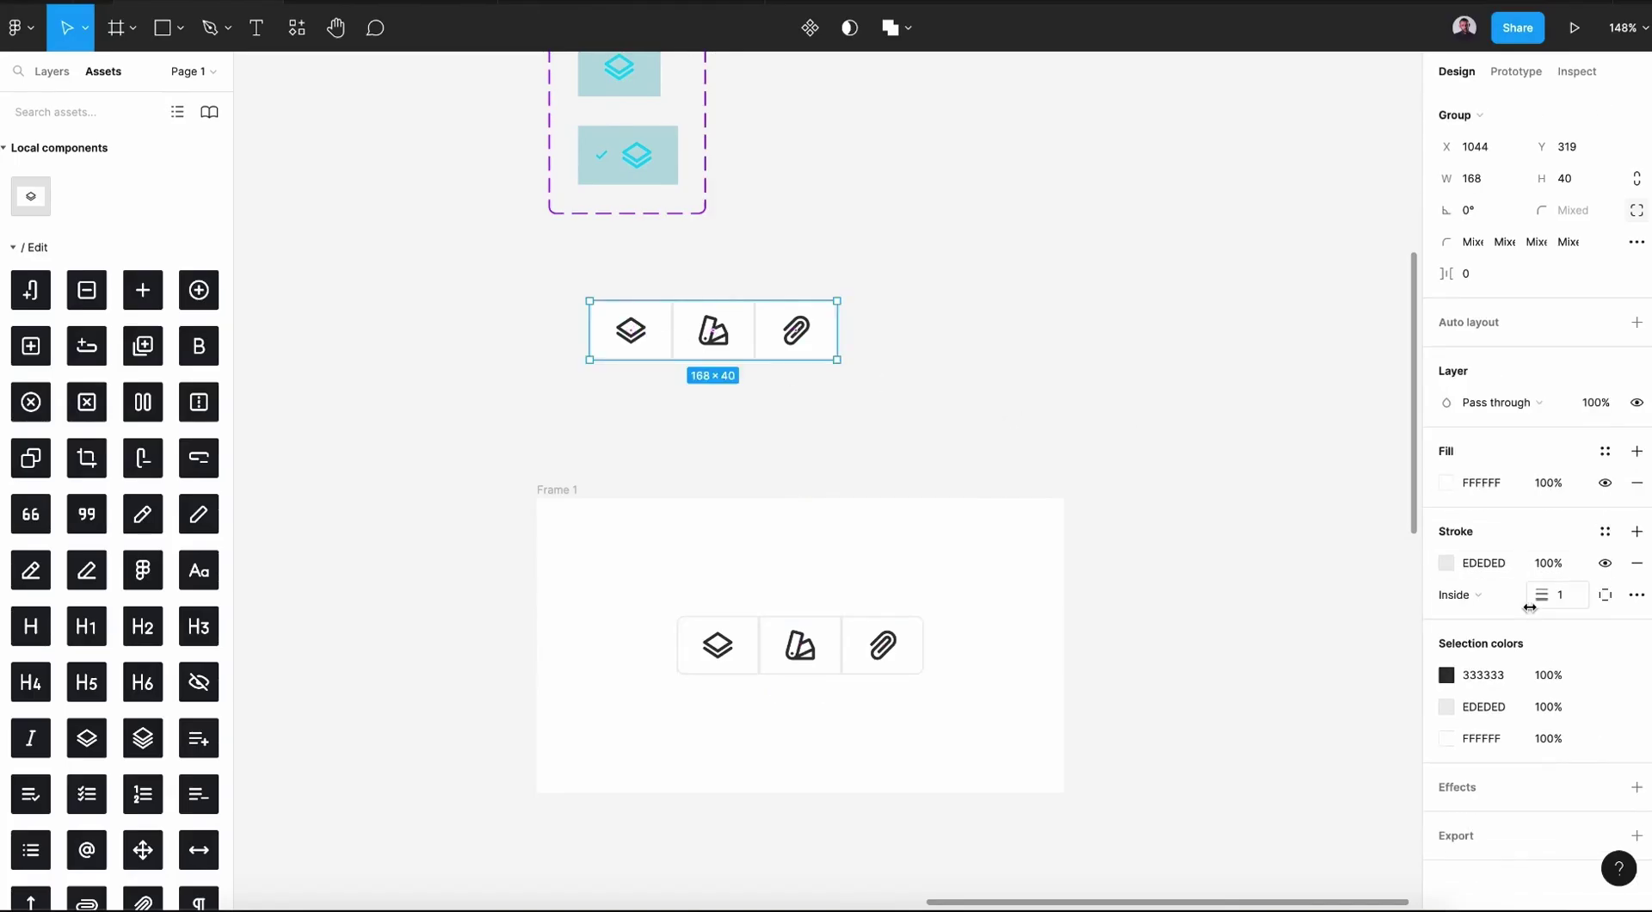
left_click(1636, 362)
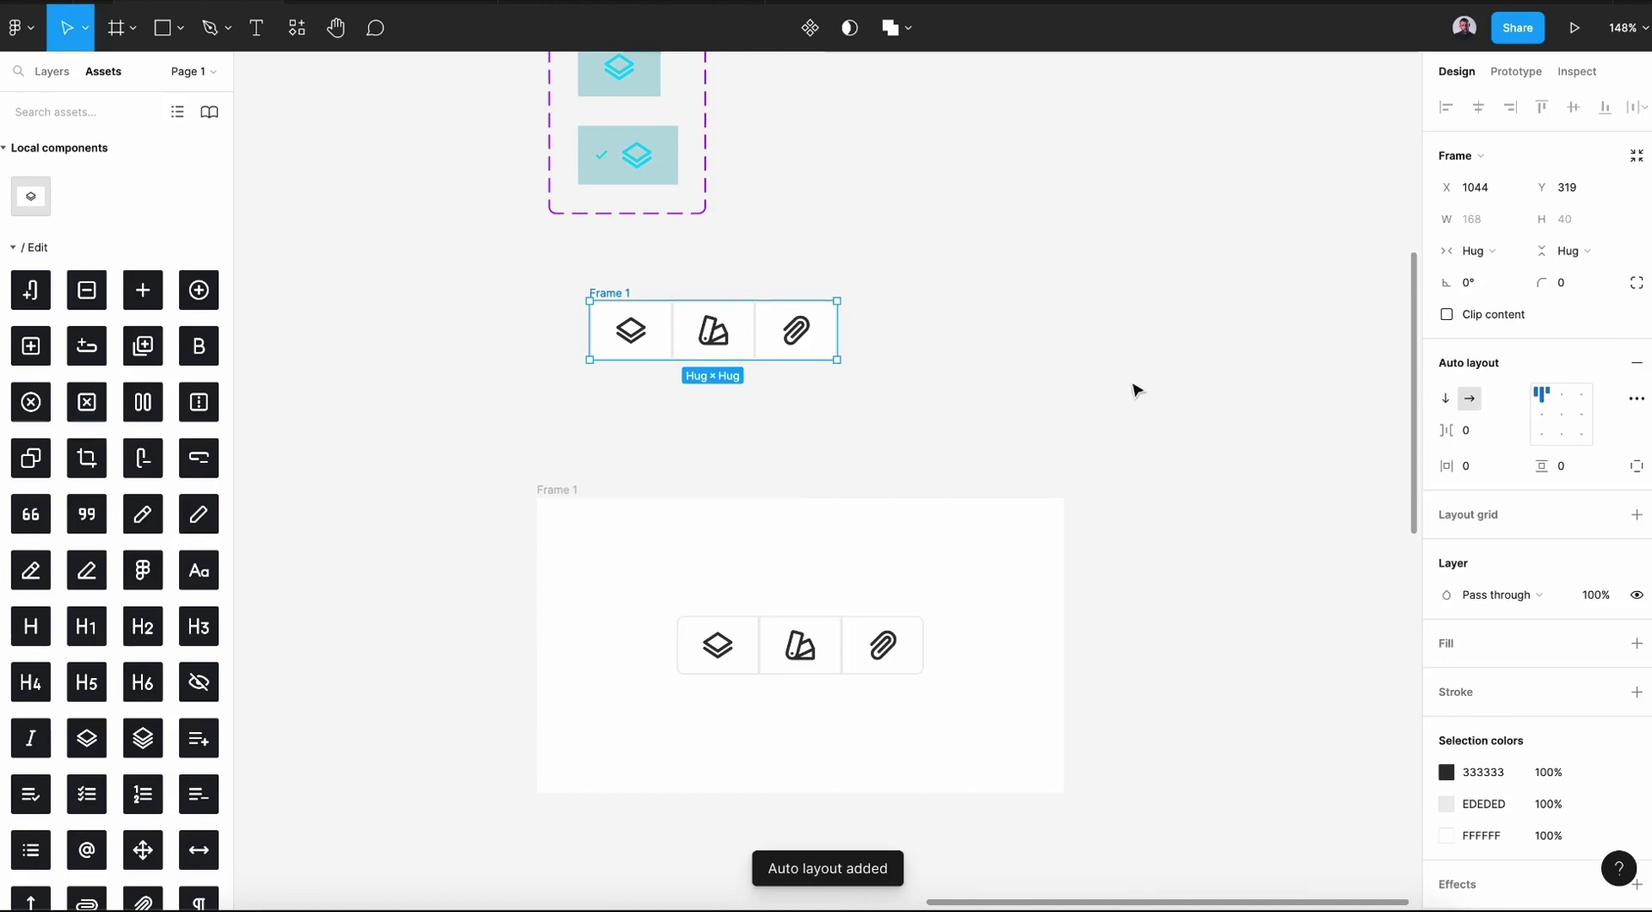
left_click(784, 416)
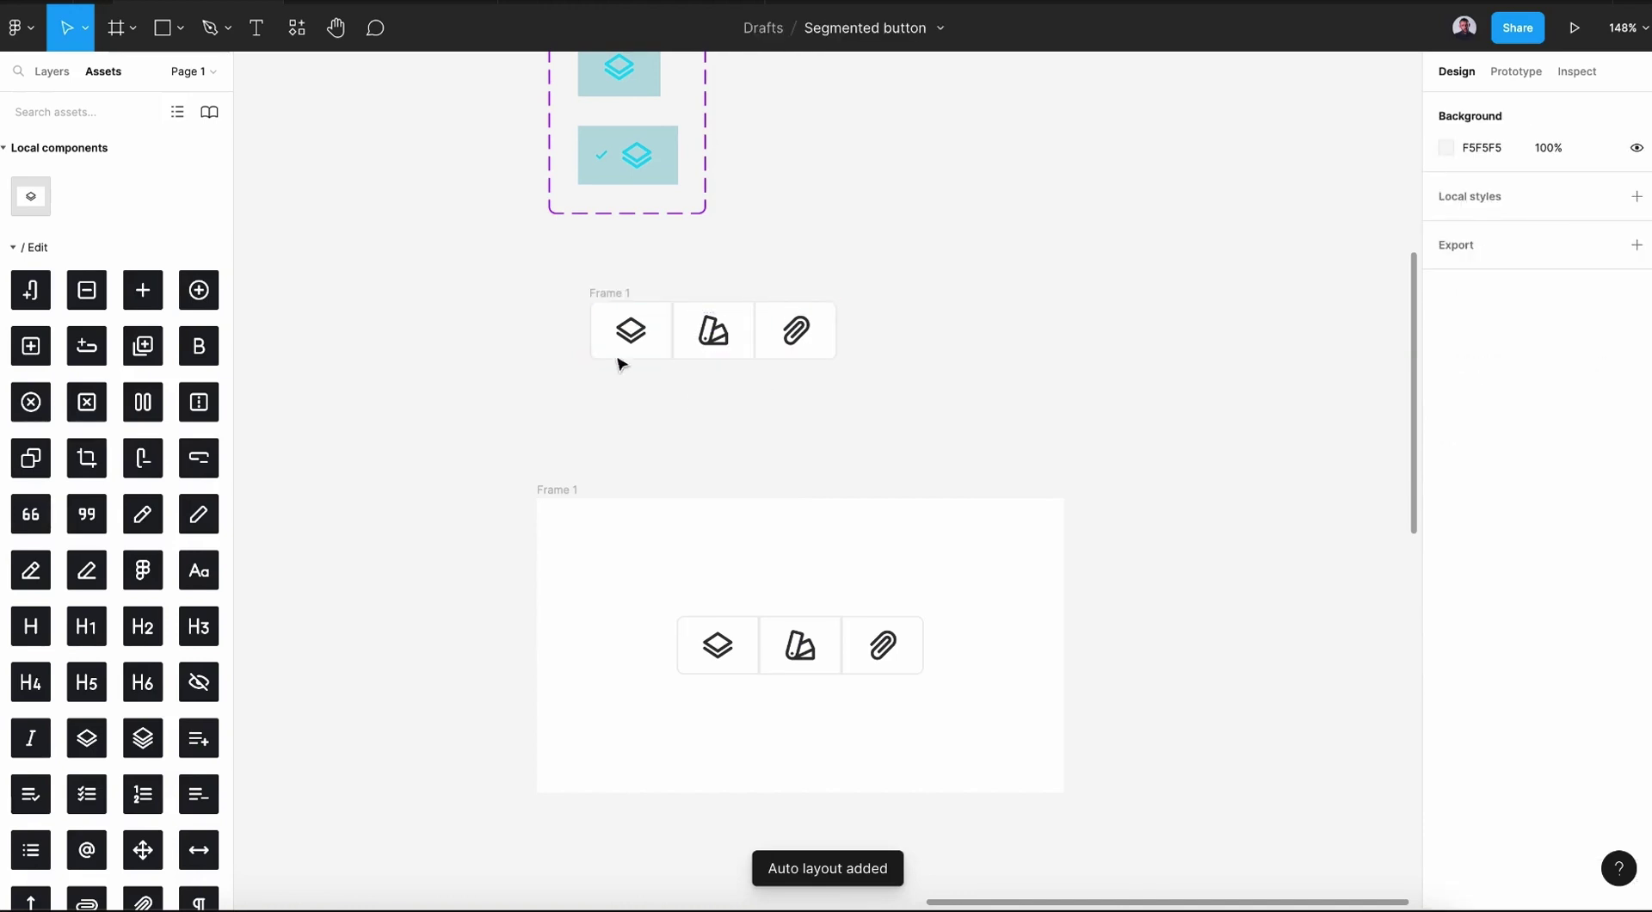
left_click(738, 637)
key("Delete")
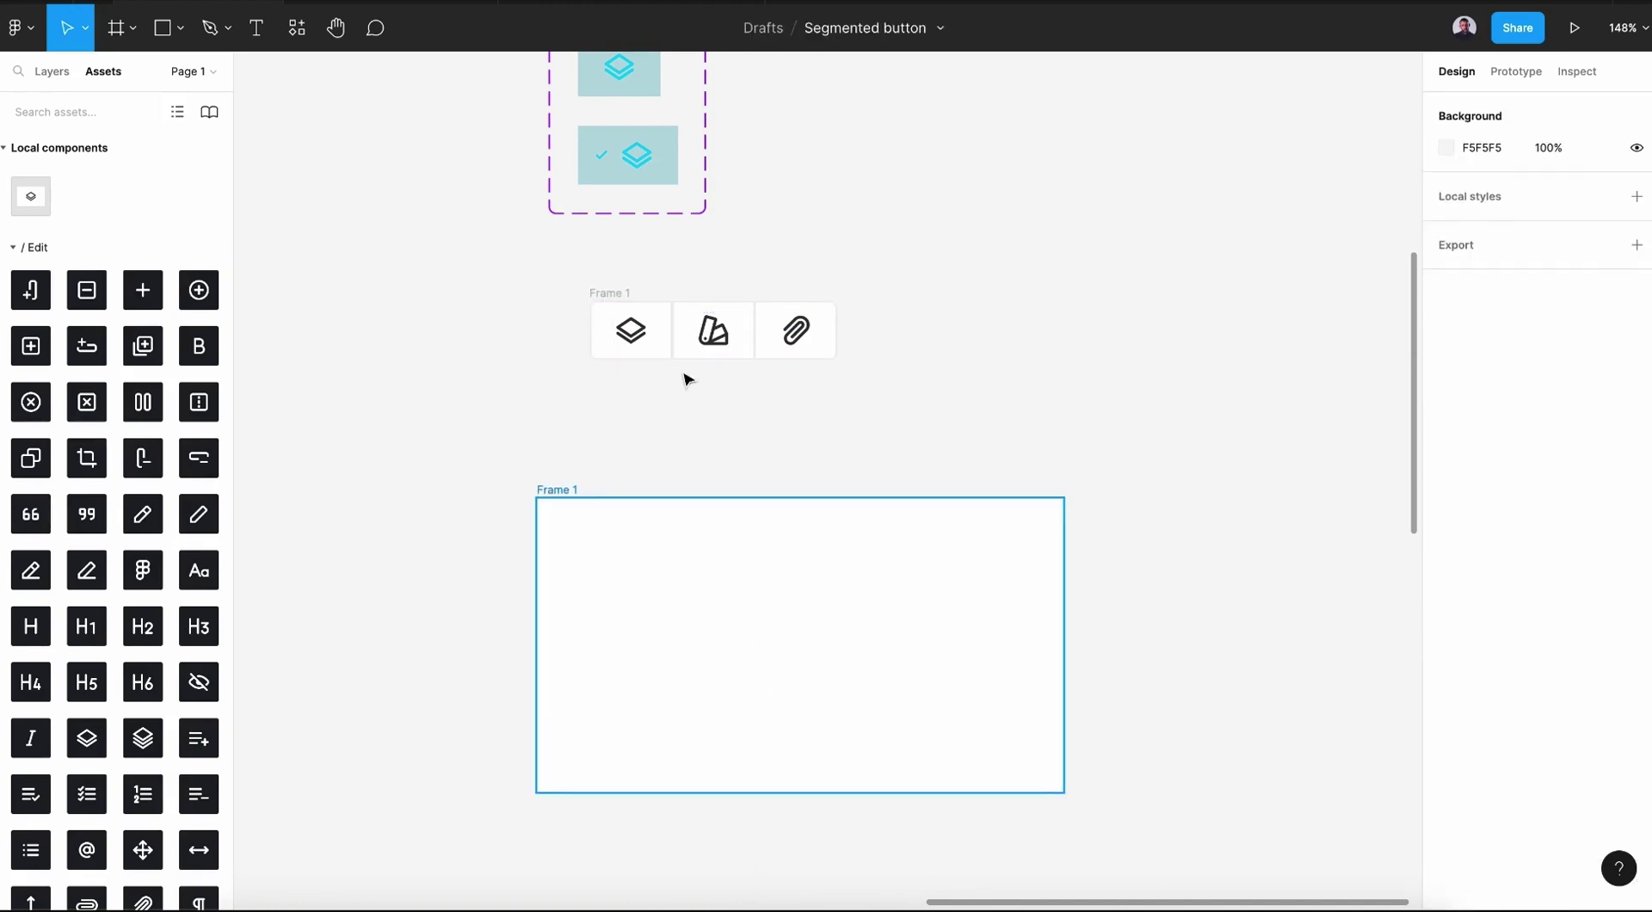
Paste the auto layout buttons into Frame 1, centred horizontally and vertically.
left_click(607, 295)
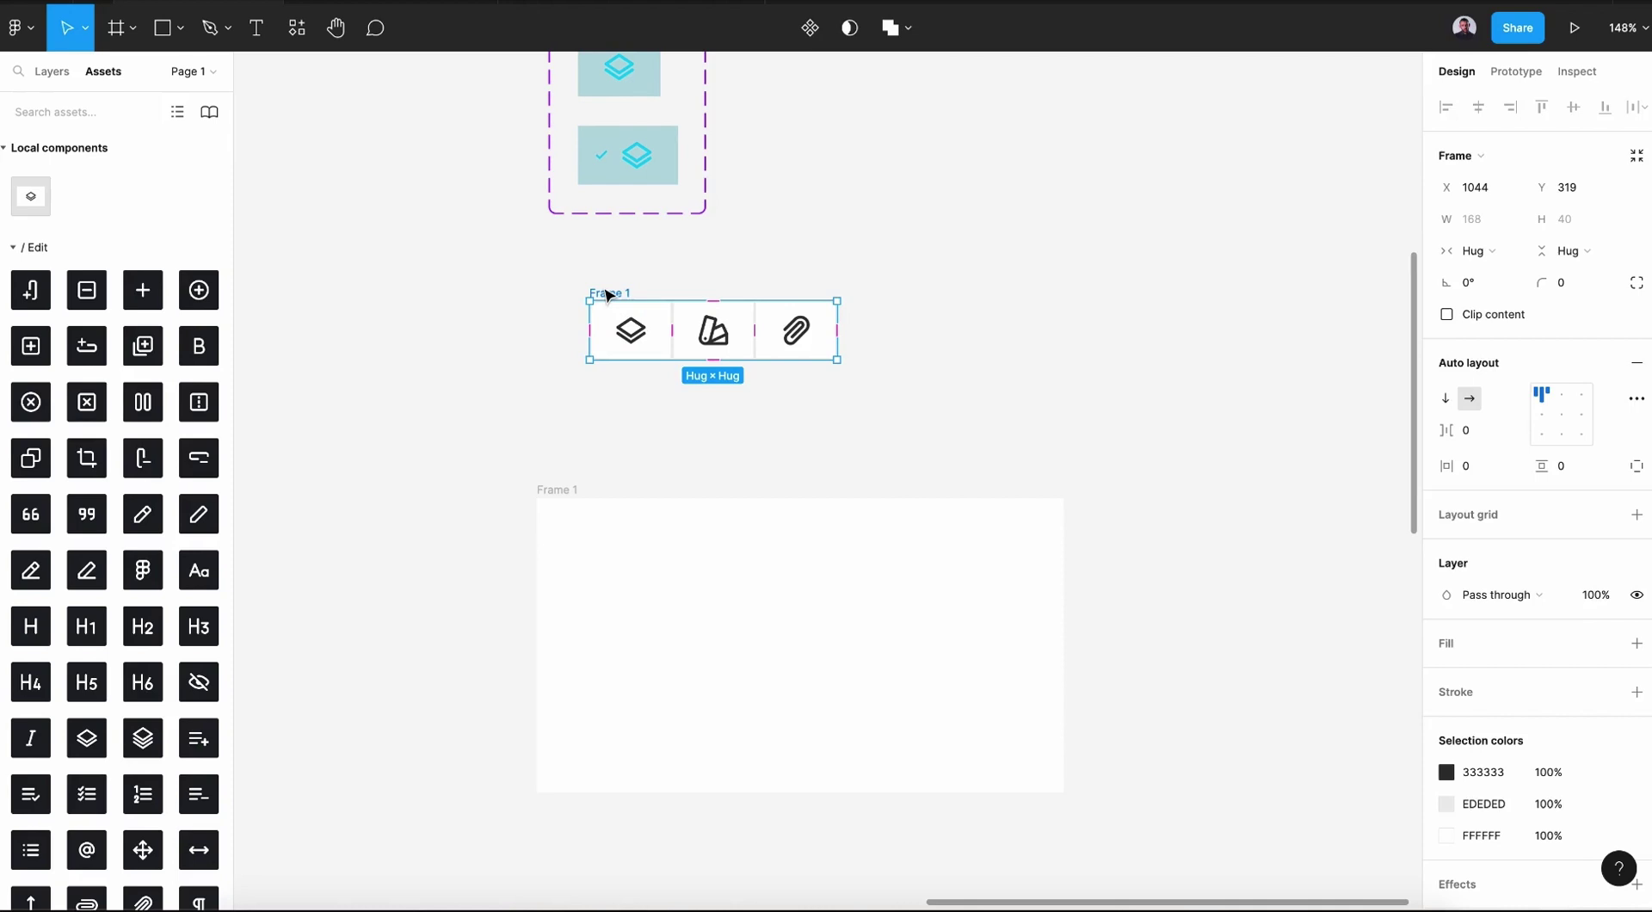
left_click(570, 495)
key("ctrl+v")
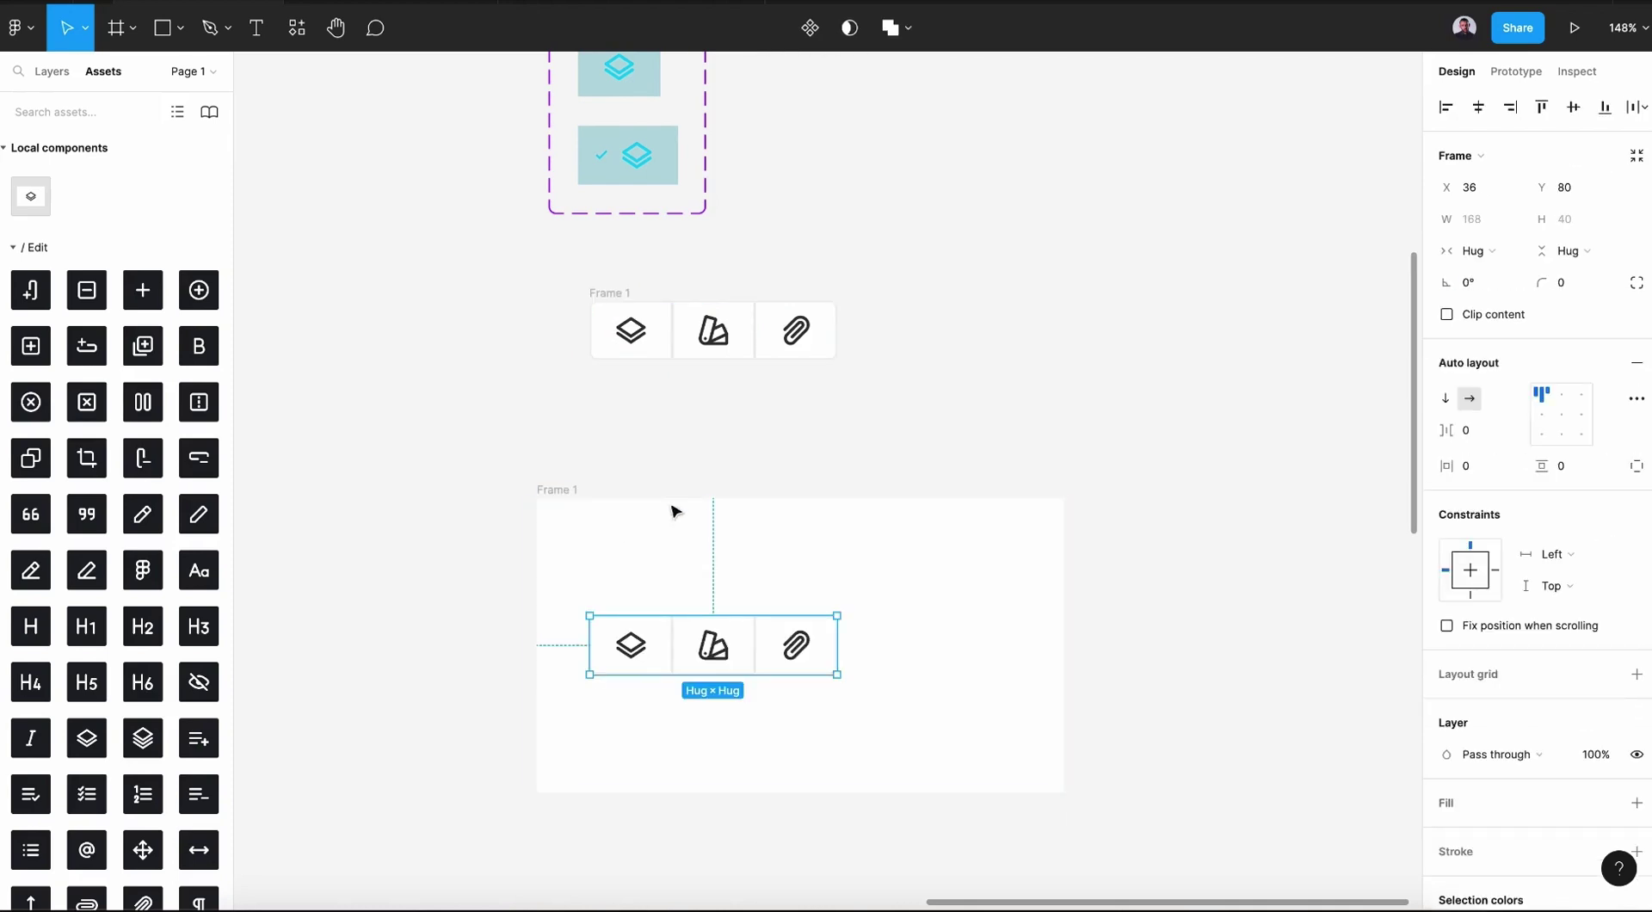
left_click(1478, 107)
left_click(1563, 107)
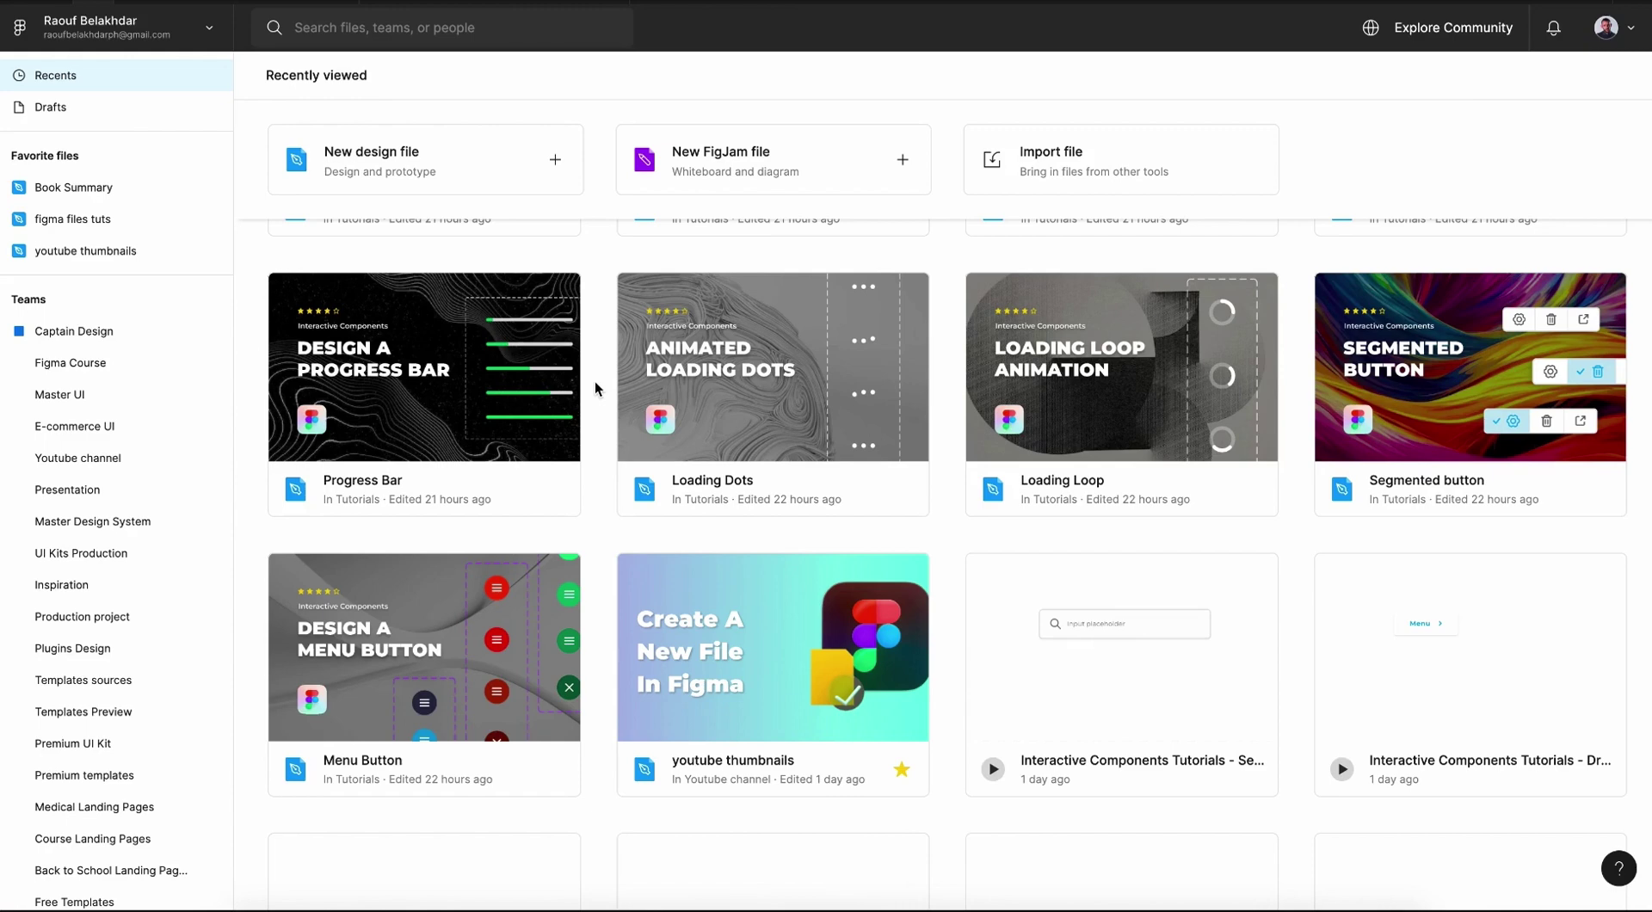
Scroll the Recents grid back to the top to find the Master UI Plus file.
scroll(595, 381, "up", 1)
scroll(595, 381, "up", 1)
scroll(595, 381, "up", 1)
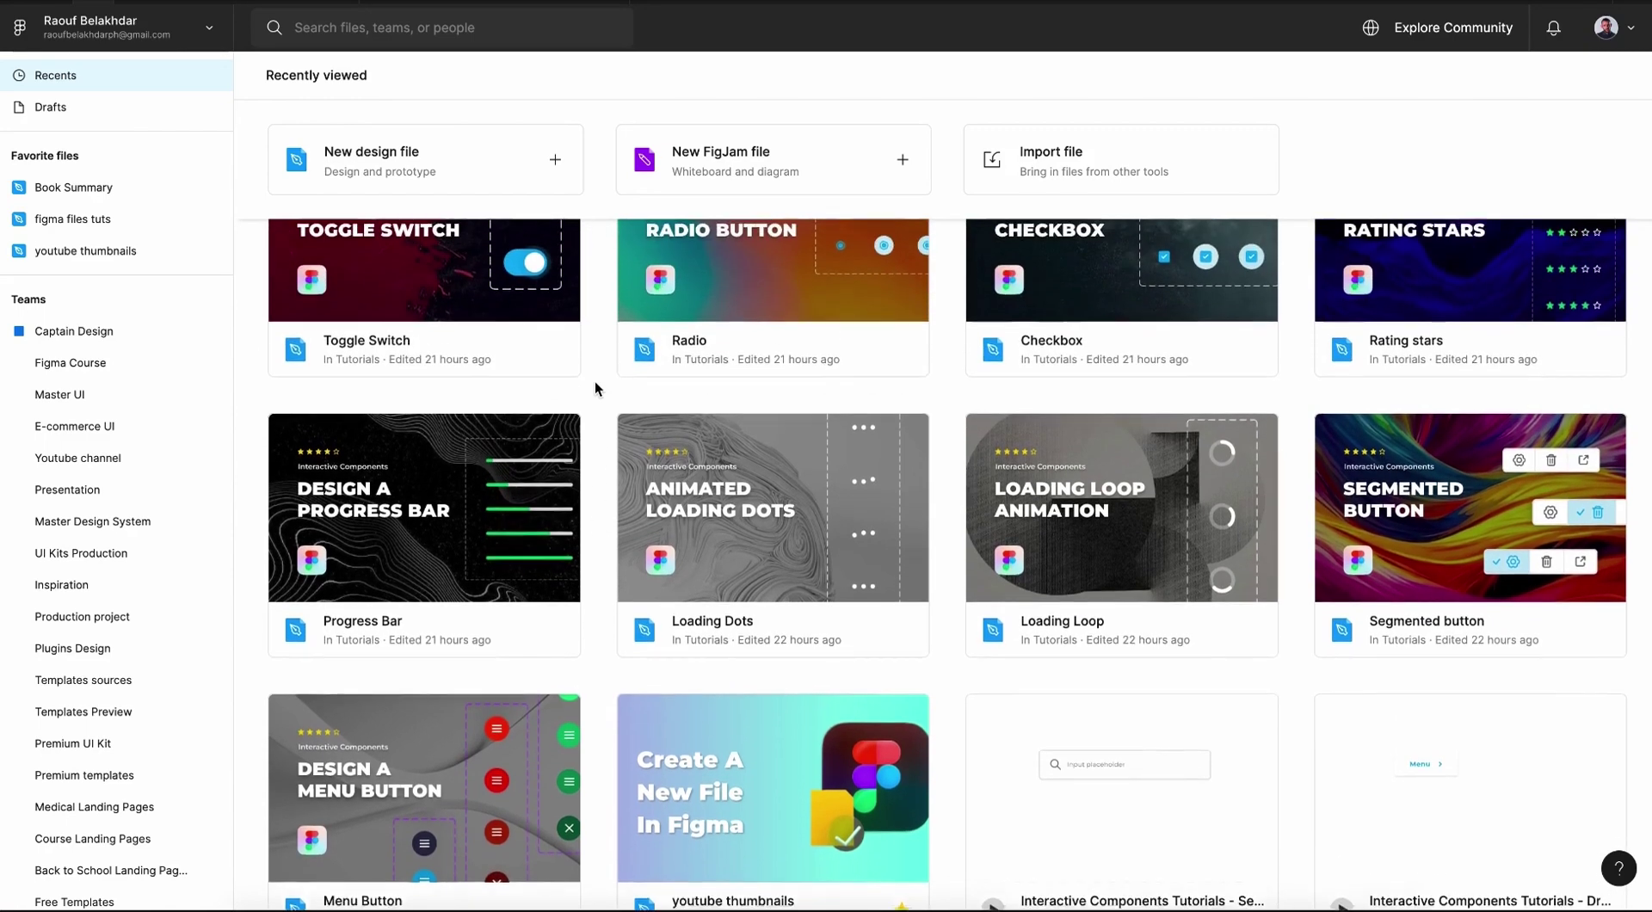
scroll(595, 381, "up", 1)
scroll(595, 386, "up", 1)
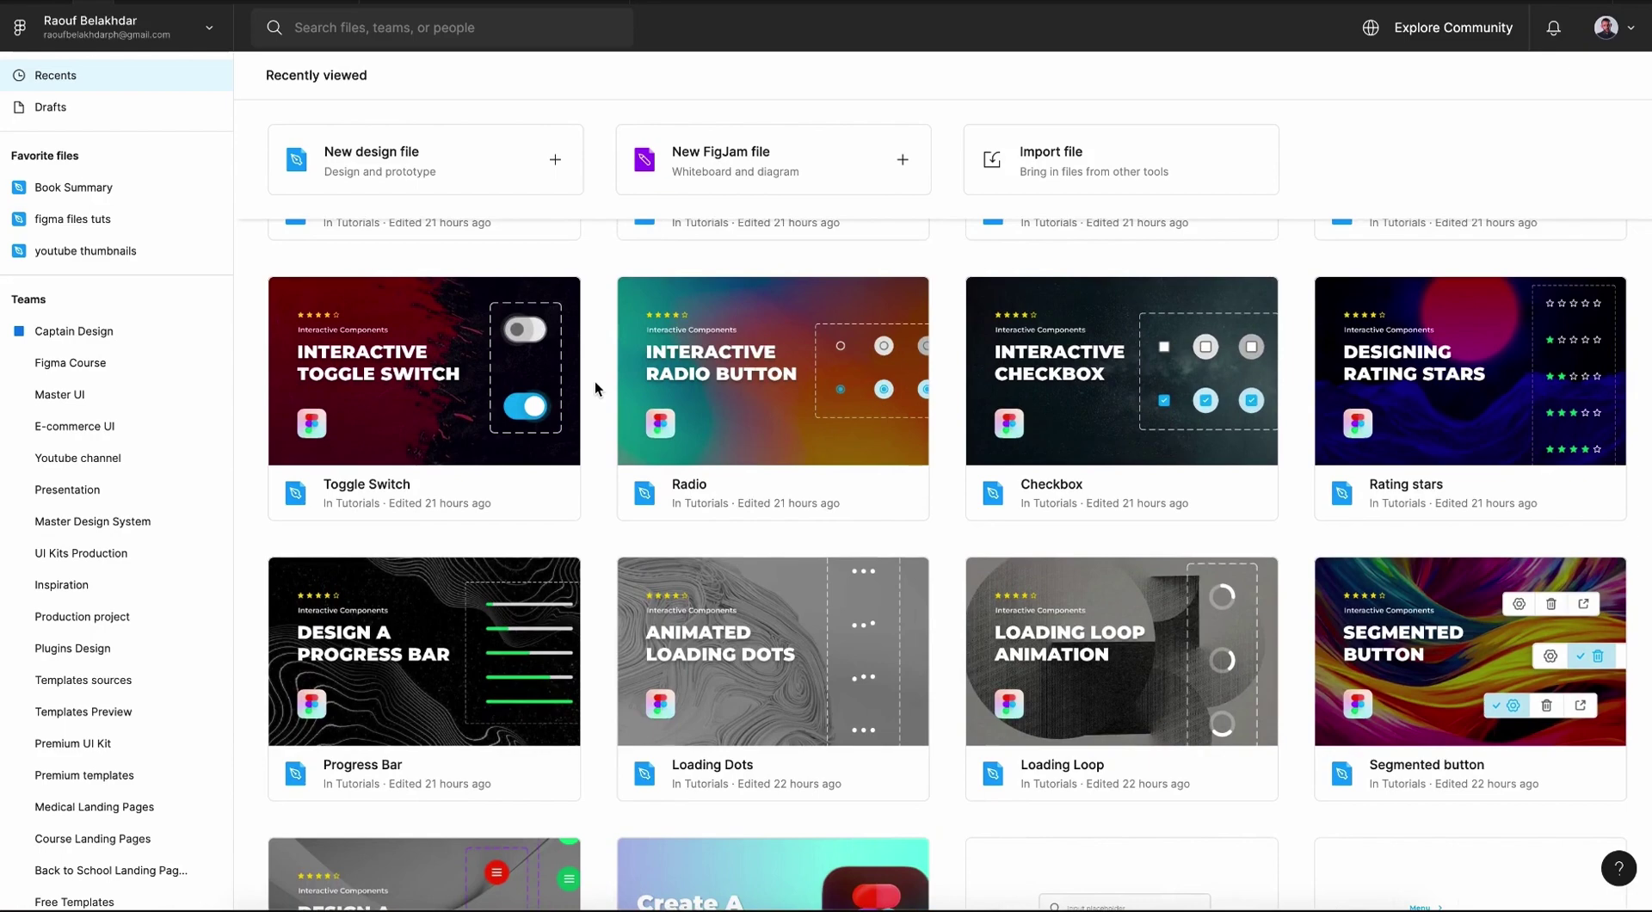
scroll(595, 385, "up", 1)
scroll(595, 380, "up", 1)
scroll(595, 380, "up", 1)
scroll(595, 380, "up", 1)
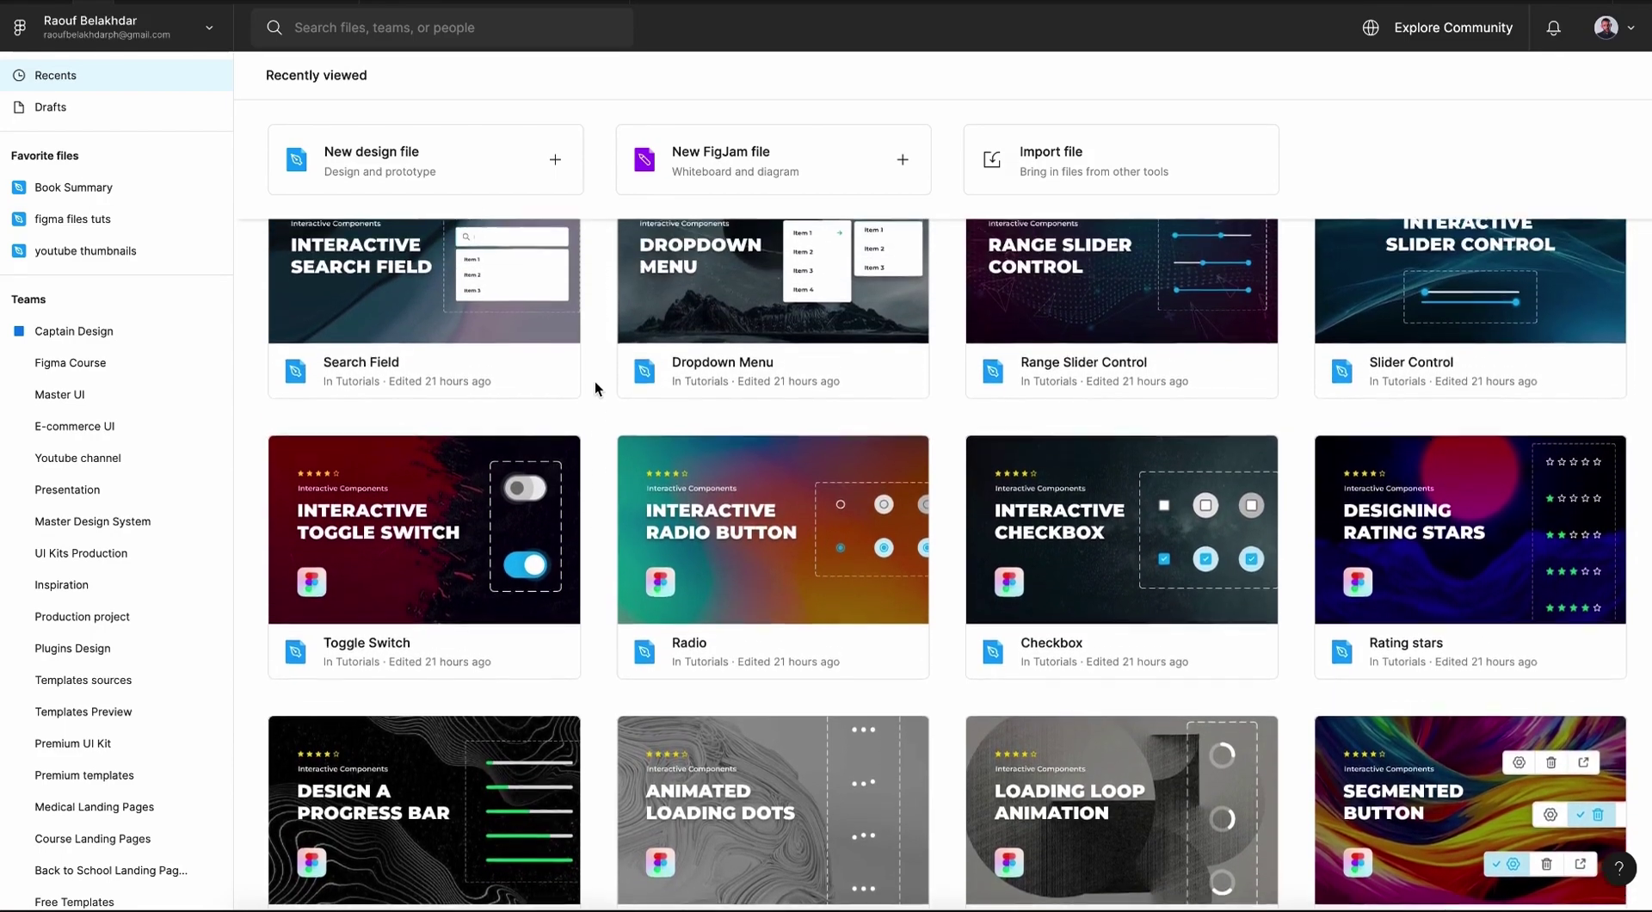
scroll(595, 380, "up", 1)
scroll(596, 388, "up", 1)
scroll(596, 388, "up", 1)
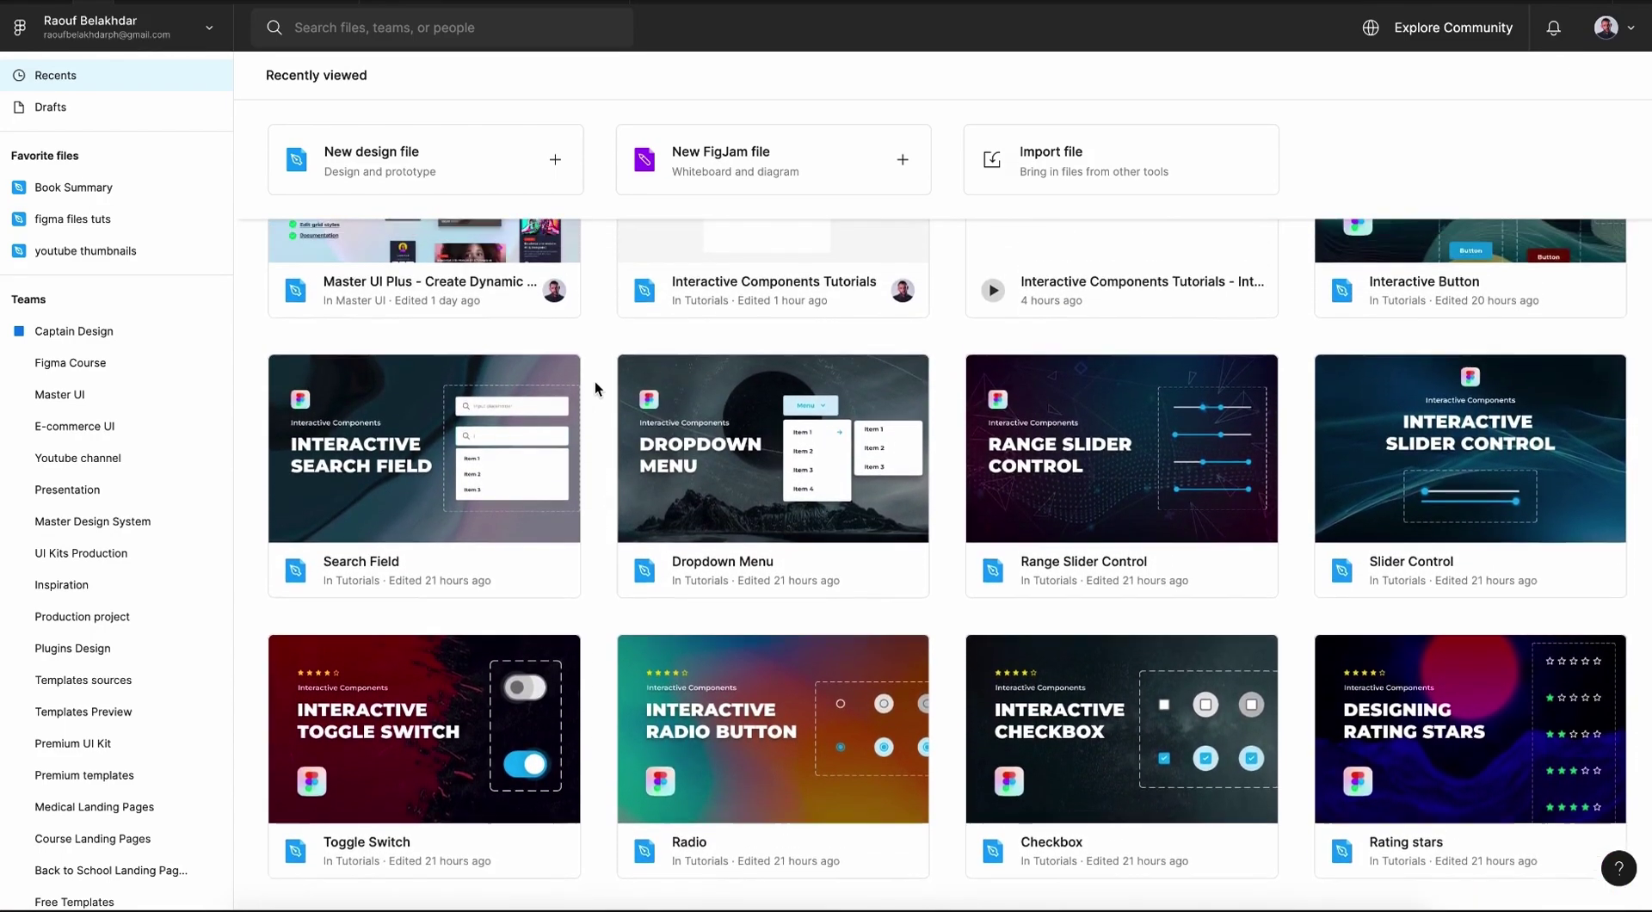
scroll(595, 388, "up", 1)
scroll(595, 388, "up", 1)
scroll(596, 388, "up", 1)
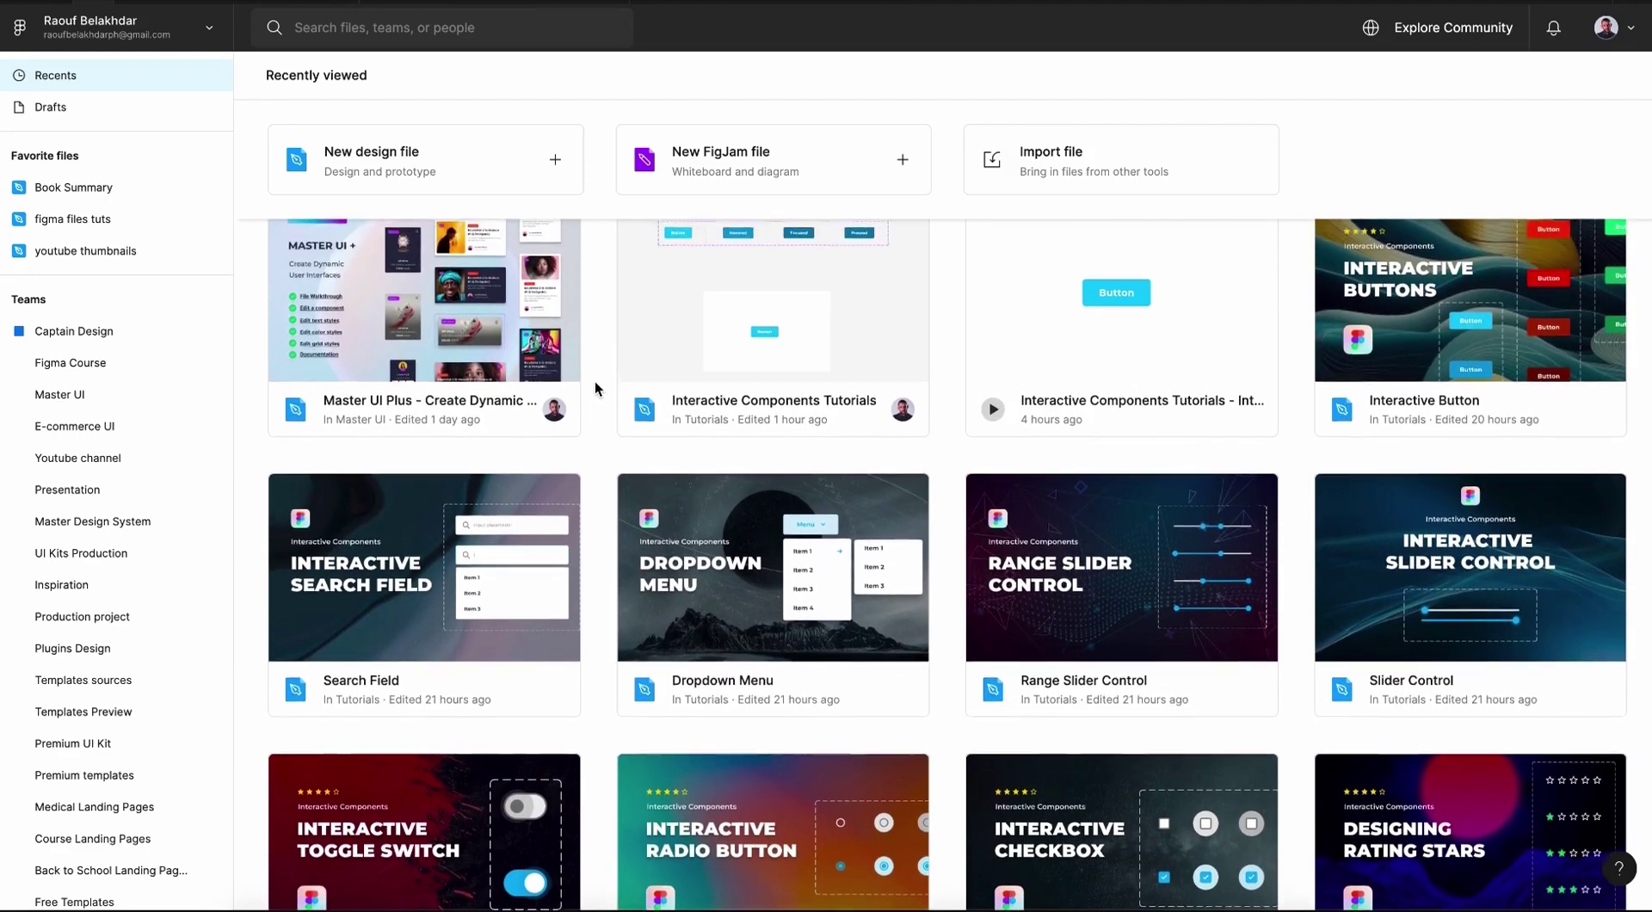
scroll(595, 382, "up", 1)
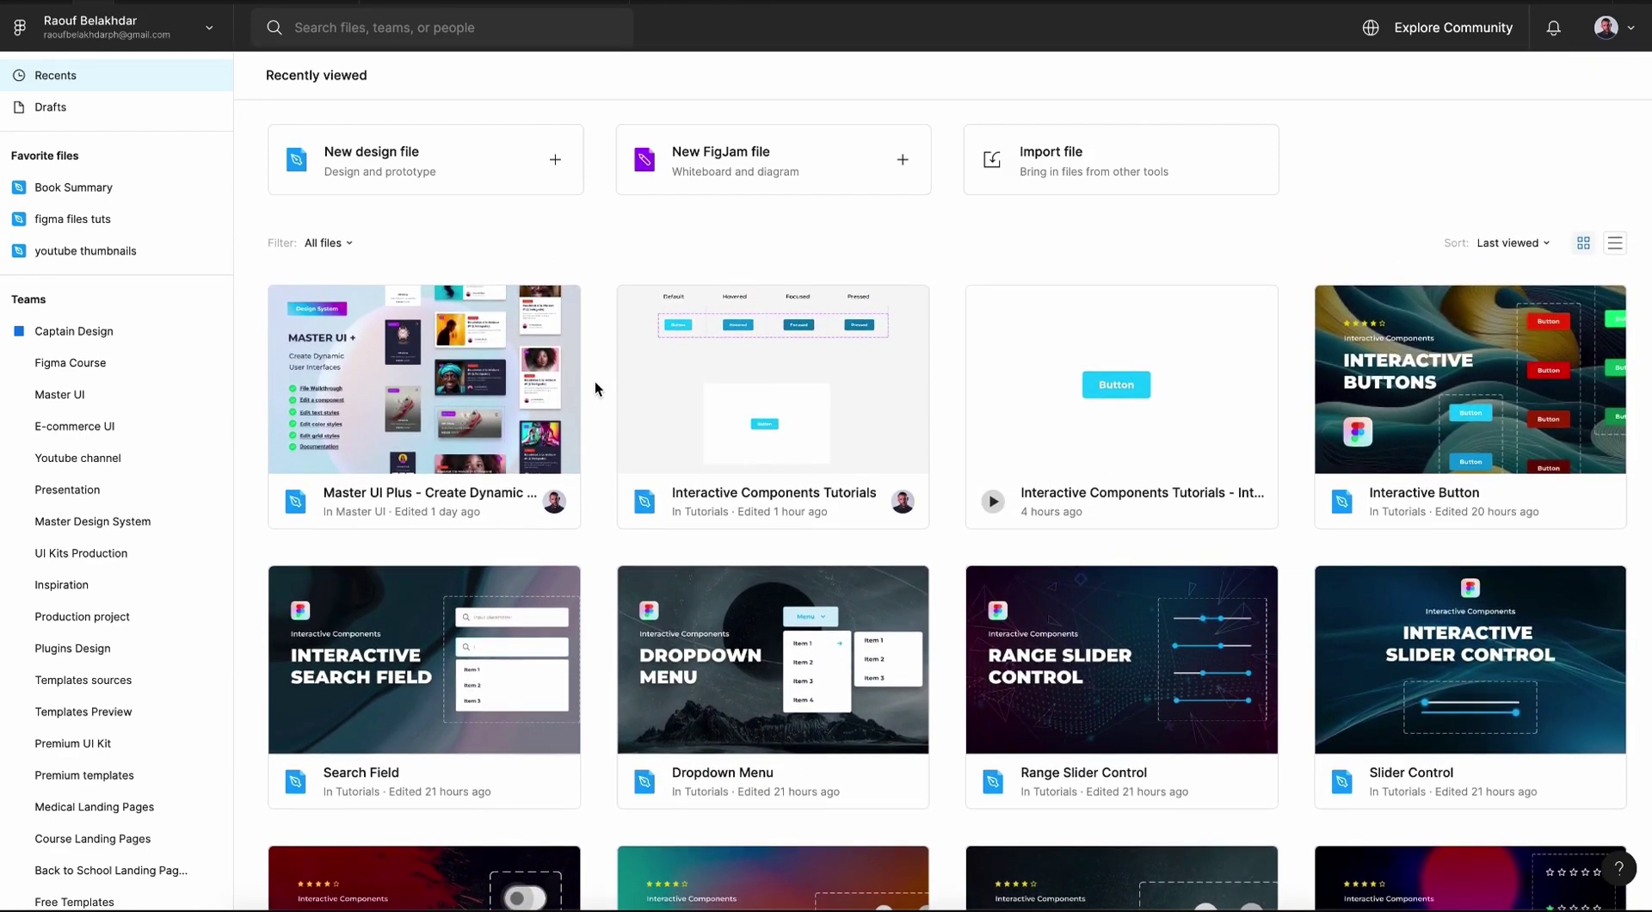
mouse_move(424, 322)
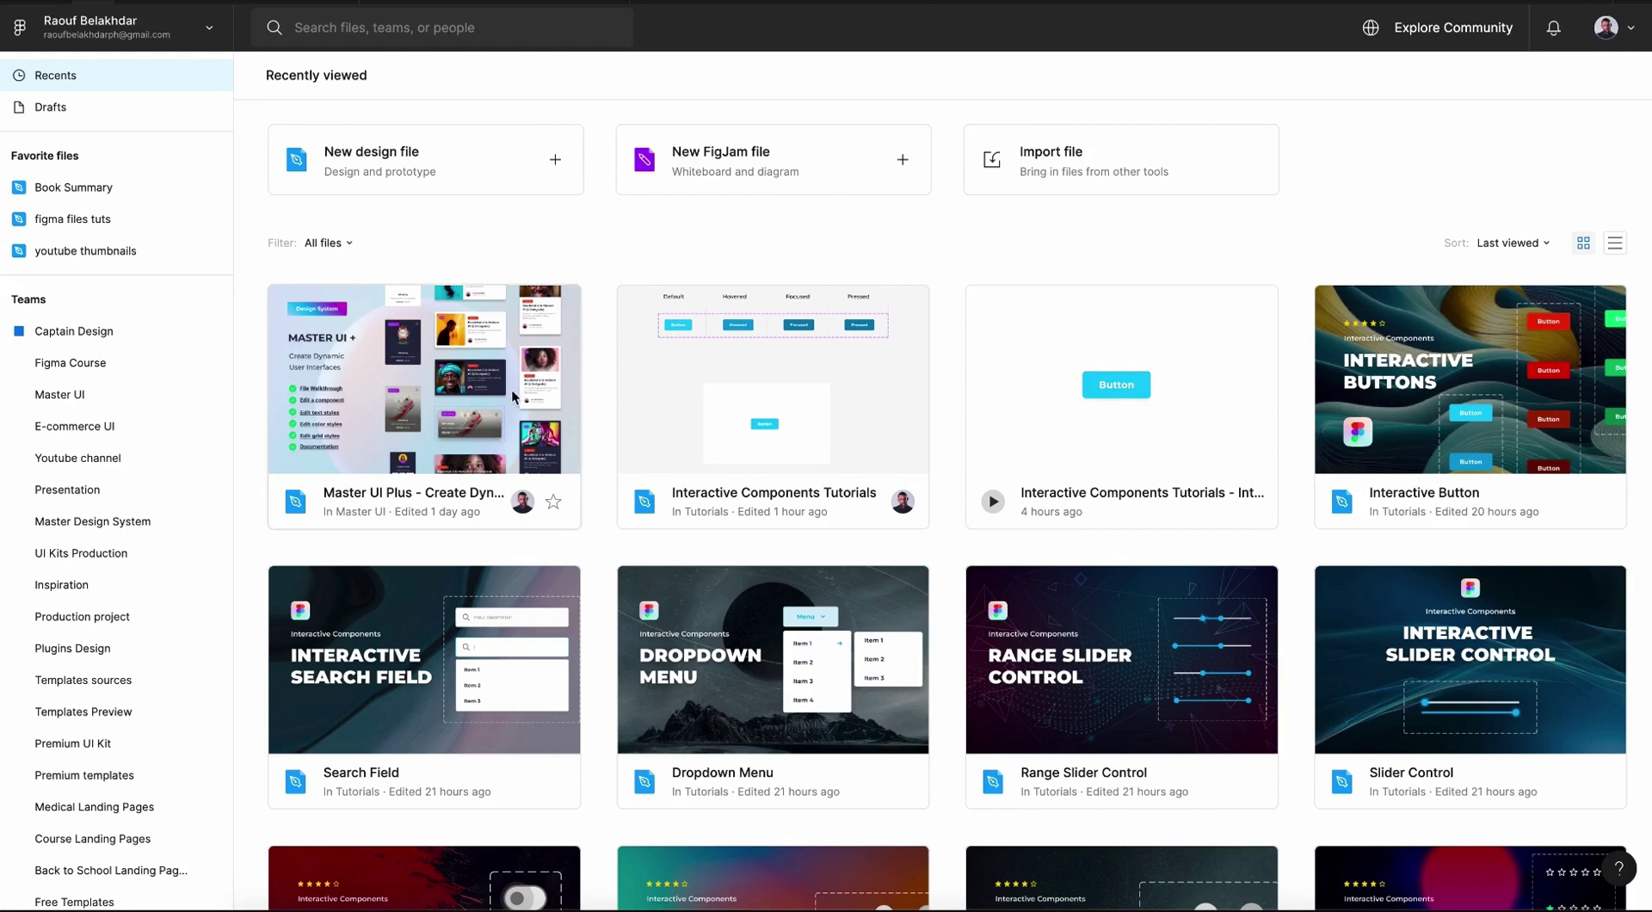
Open Master UI Plus and browse Icons, Objects, Buttons, Selection Controls and Text Fields & Forms, ending on Cards.
left_click(425, 387)
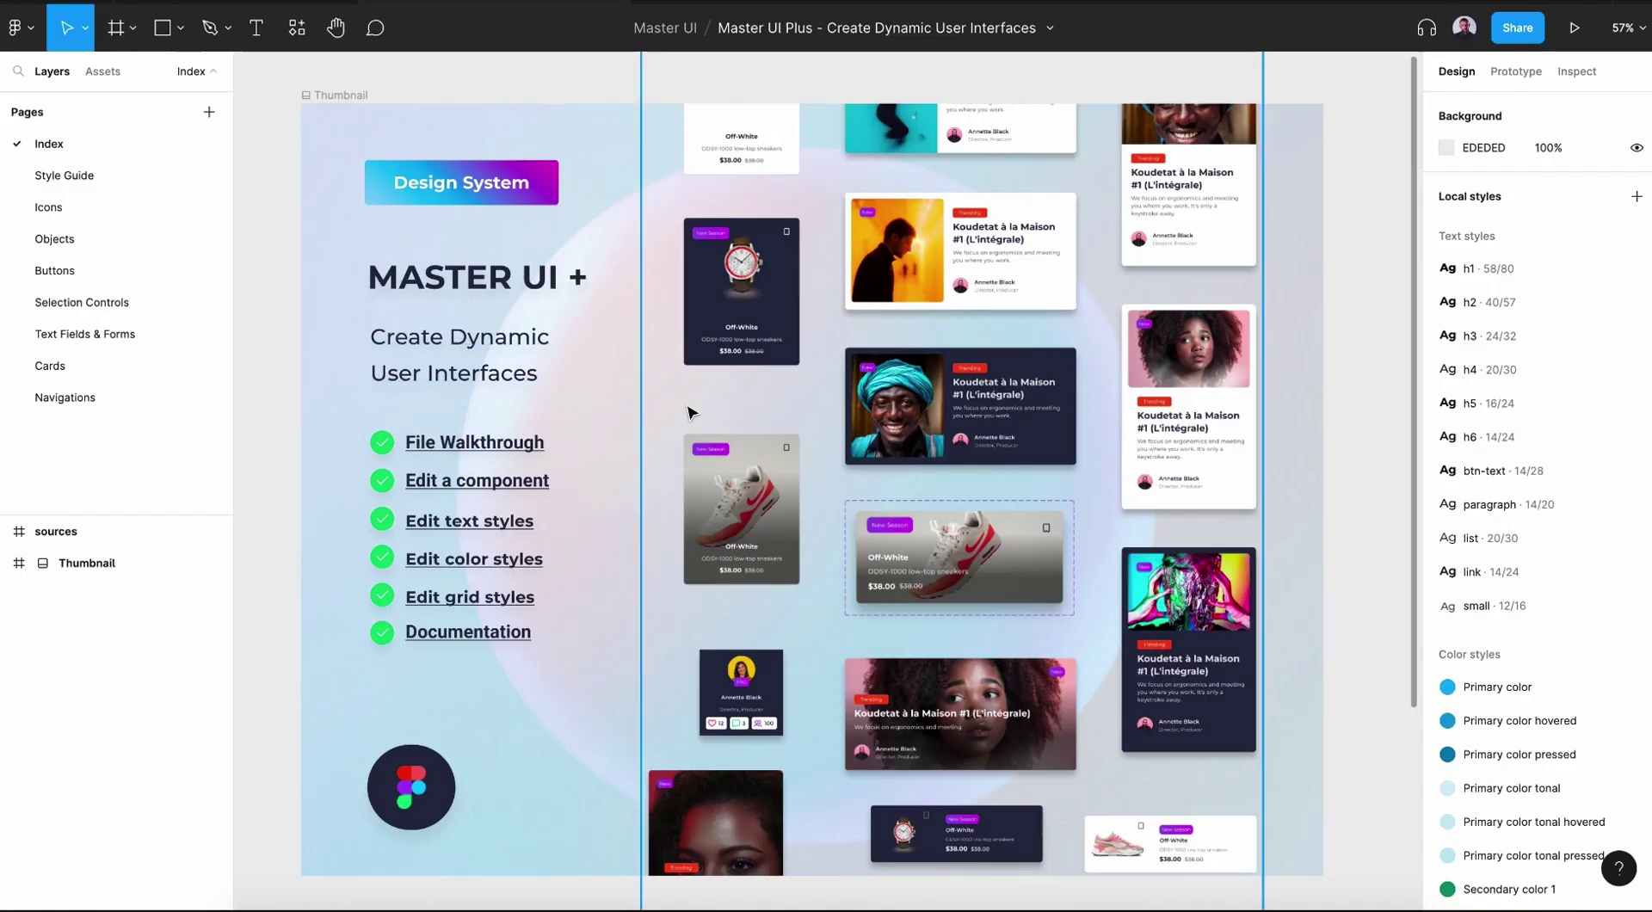
left_click(139, 198)
left_click(127, 227)
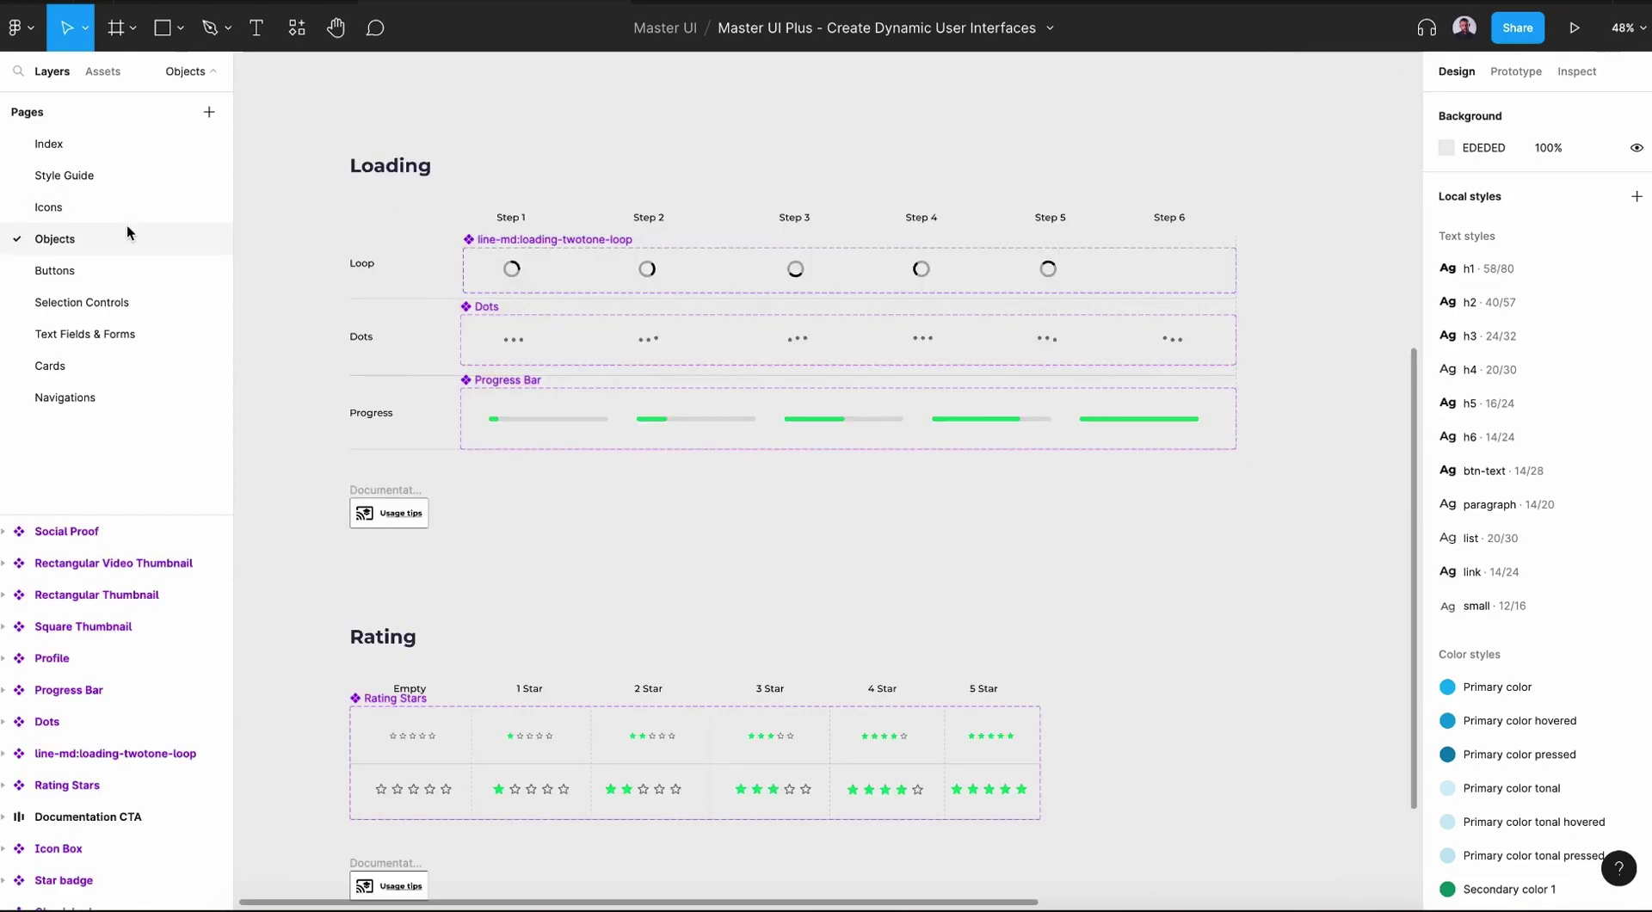
left_click(130, 272)
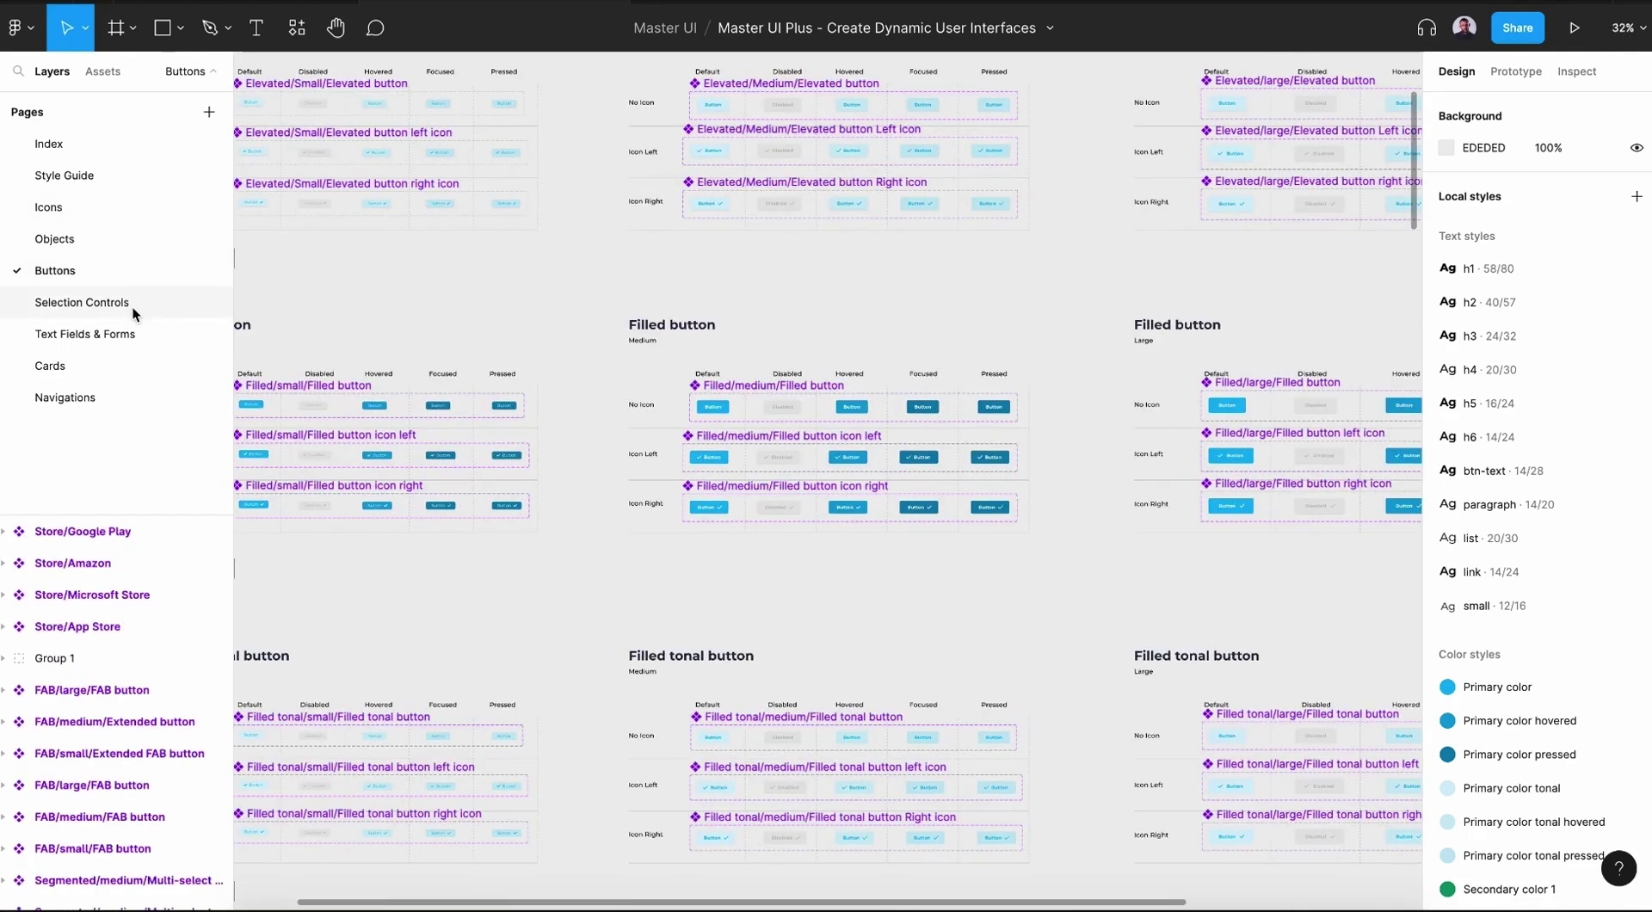
left_click(133, 305)
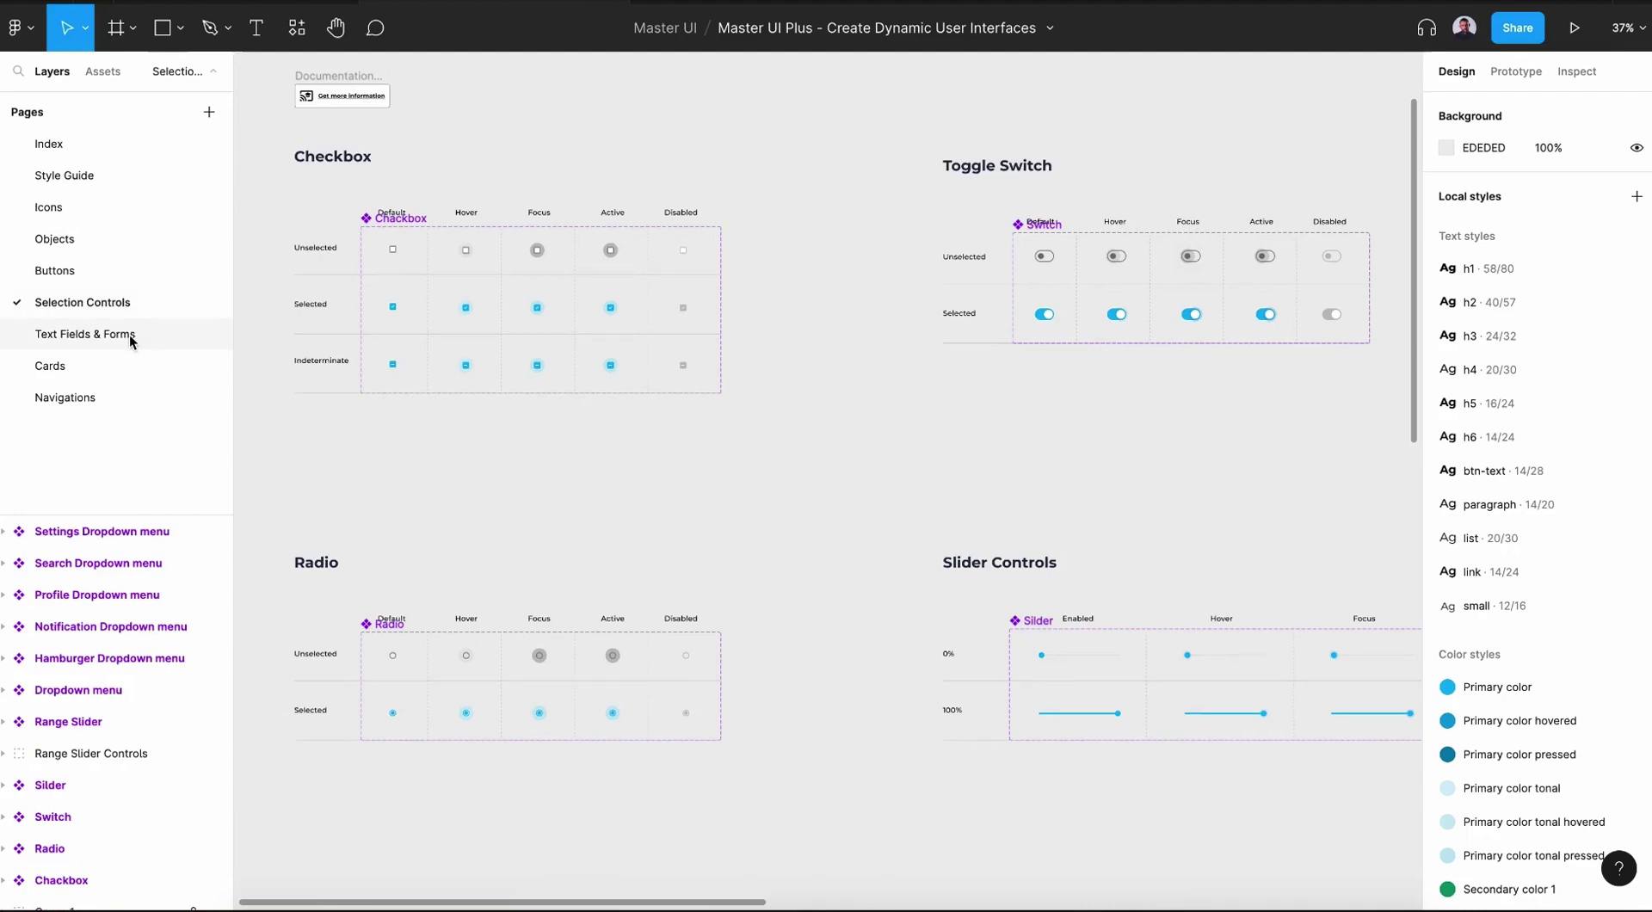
left_click(132, 337)
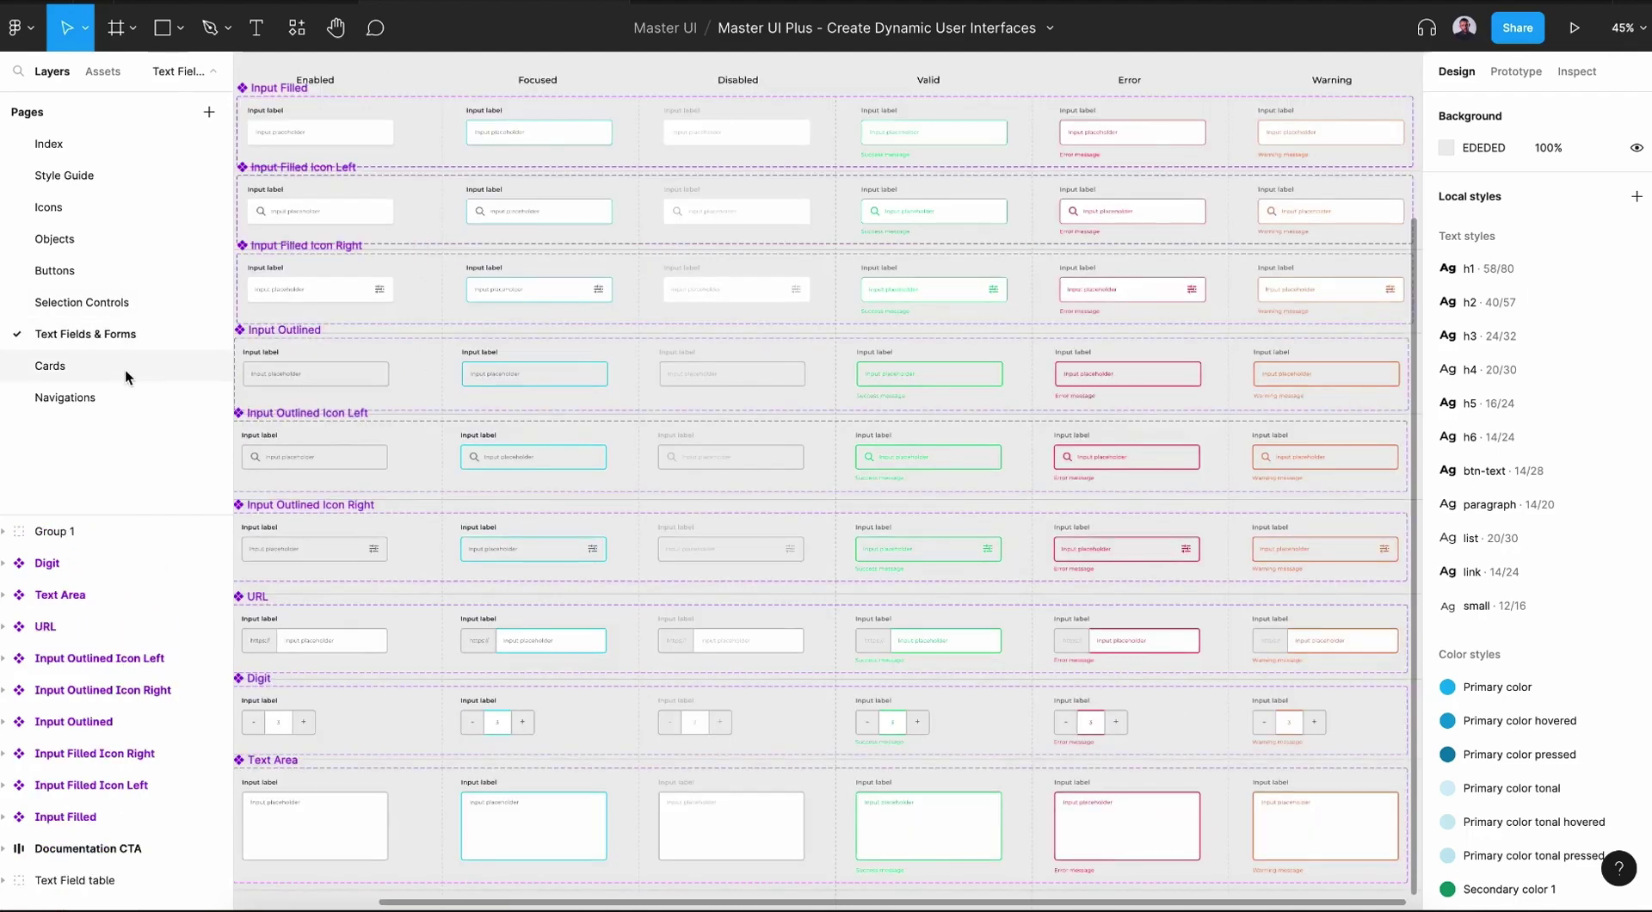
left_click(126, 370)
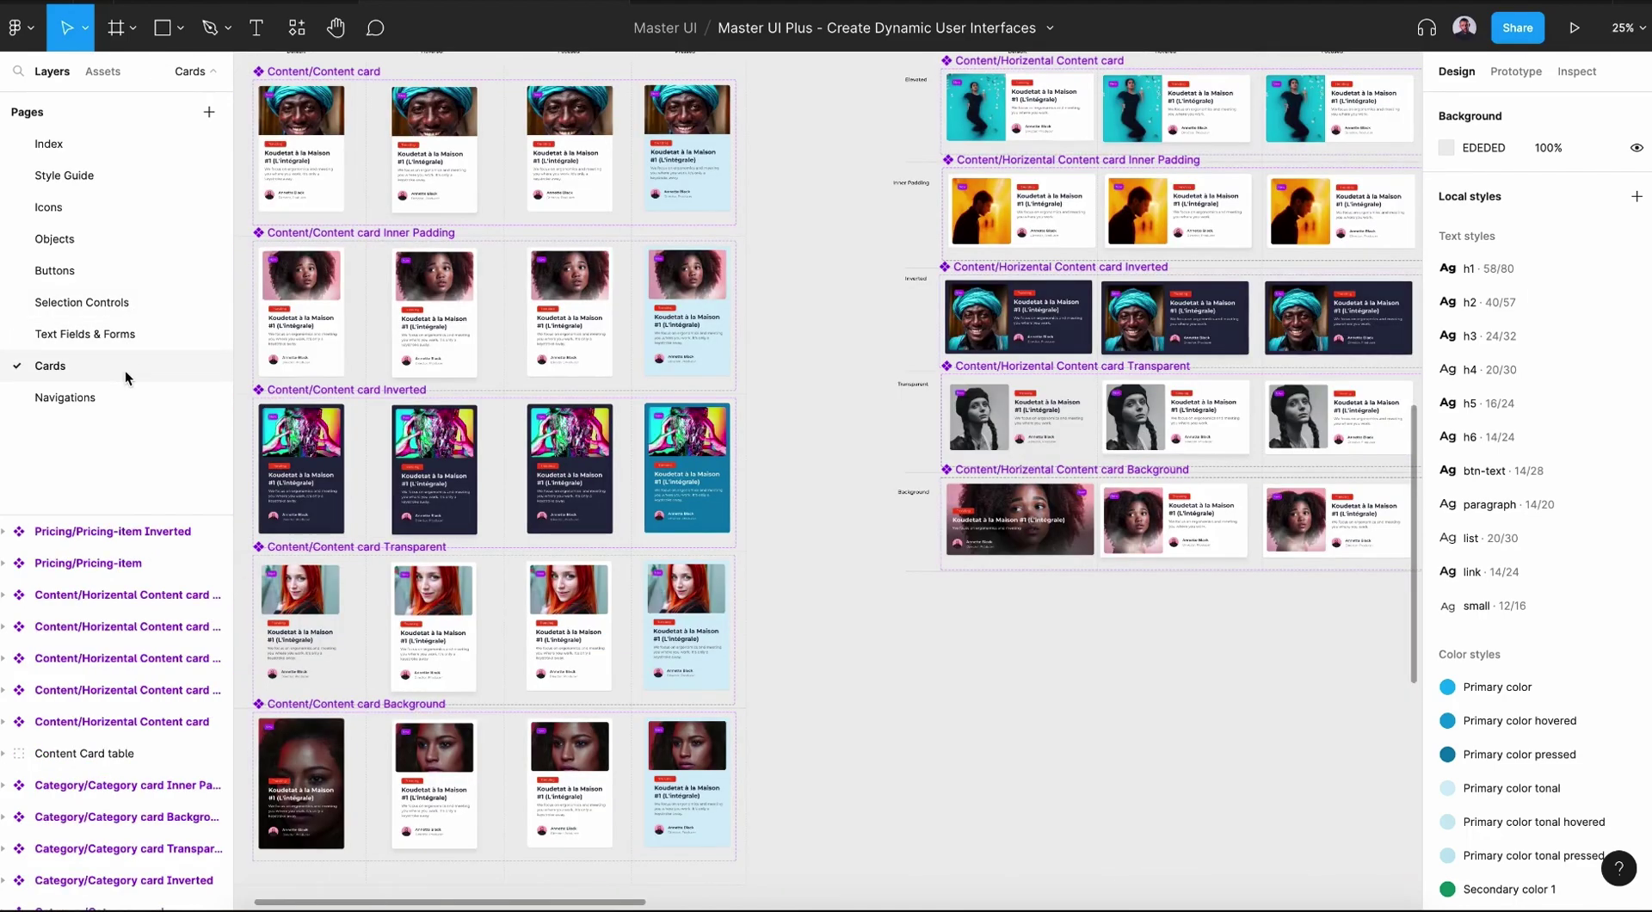